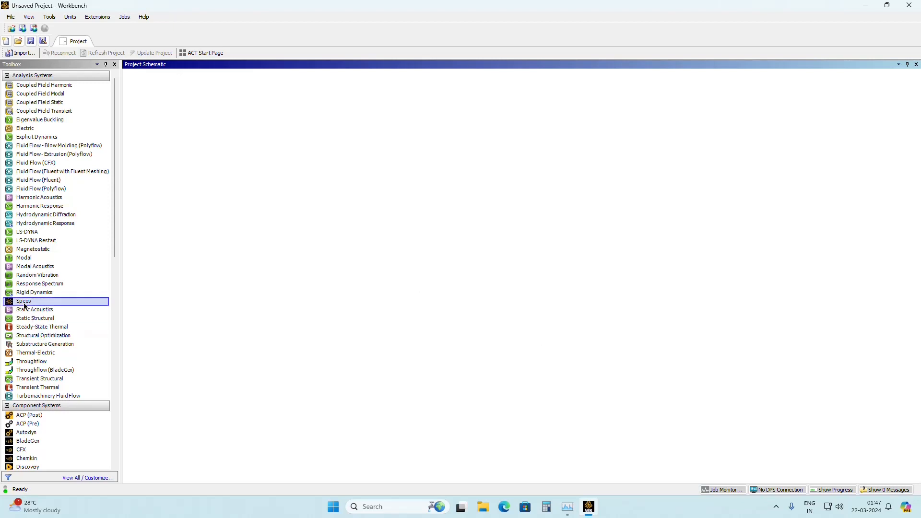
Add a Static Structural analysis system to the project and import the final_propeller_1010 geometry into it.
drag(34, 318, 181, 136)
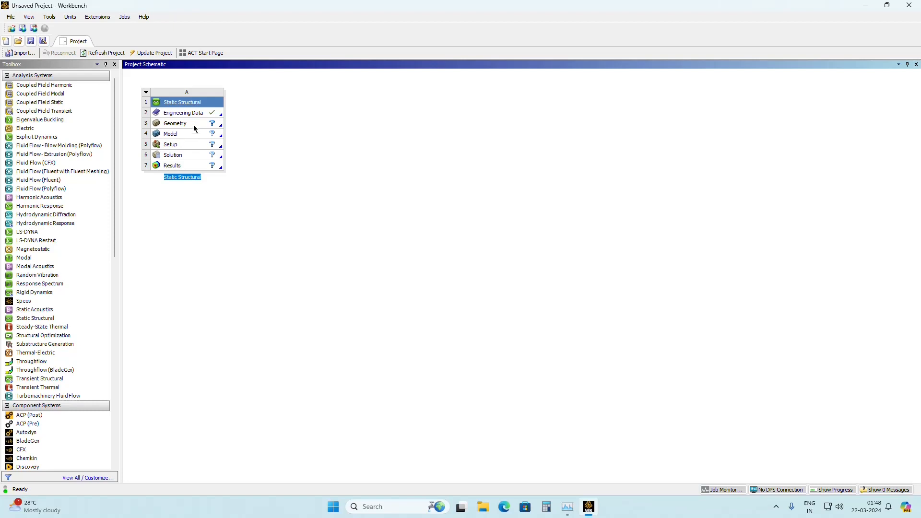
click(195, 124)
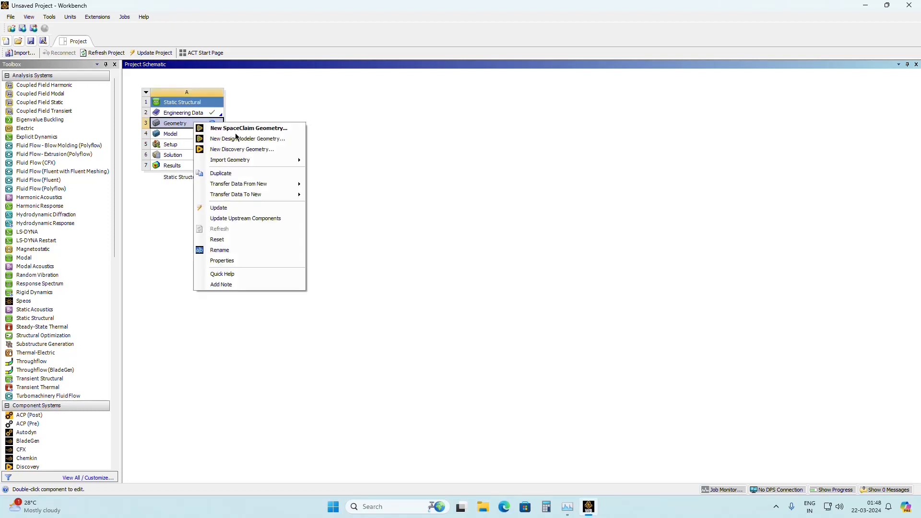
right_click(194, 123)
mouse_move(241, 160)
click(339, 175)
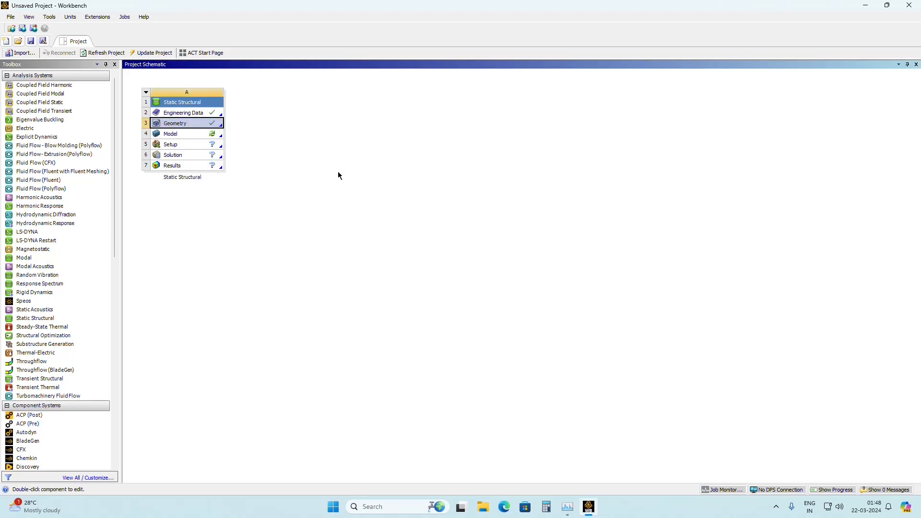
Open the imported propeller geometry for editing in SpaceClaim and view the assembly from both sides.
right_click(196, 127)
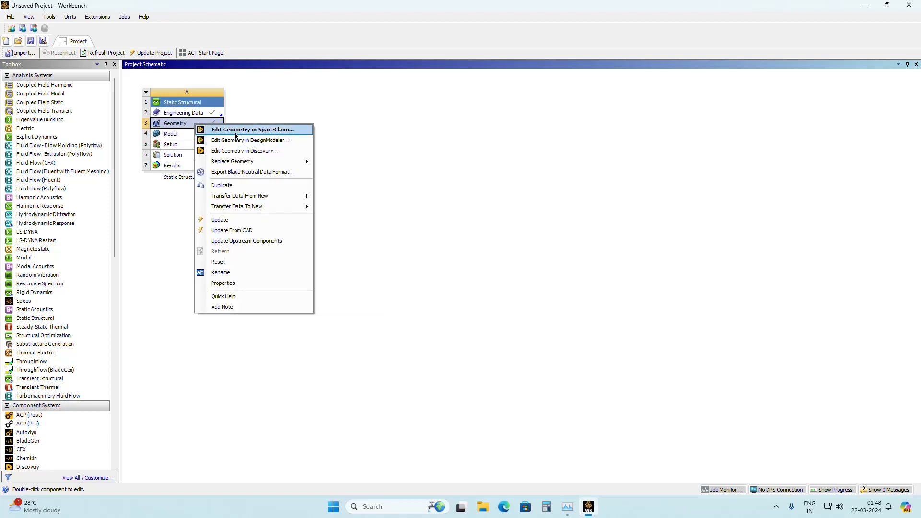
click(236, 131)
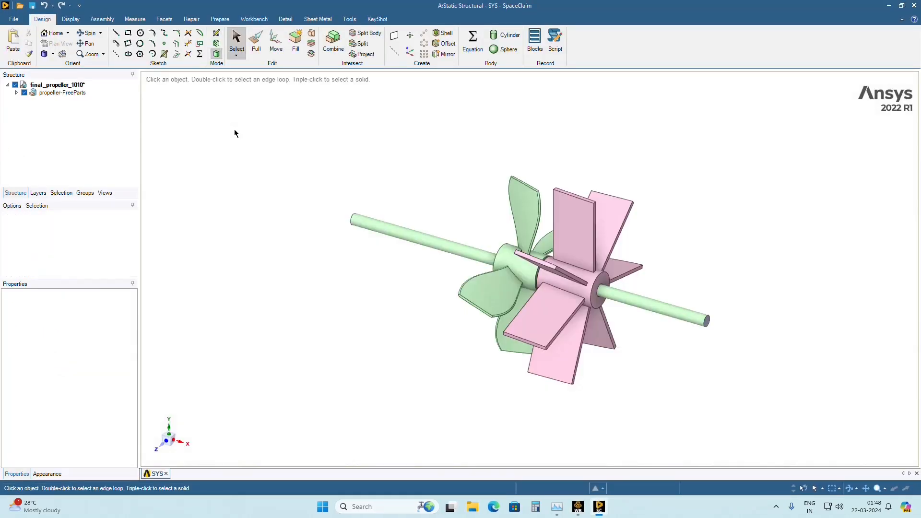
middle_drag(510, 341, 356, 325)
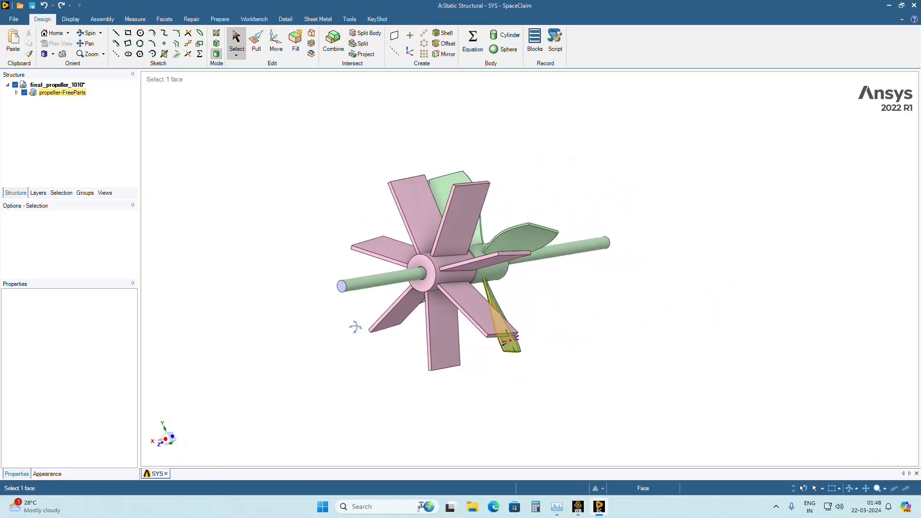
middle_drag(491, 338, 586, 310)
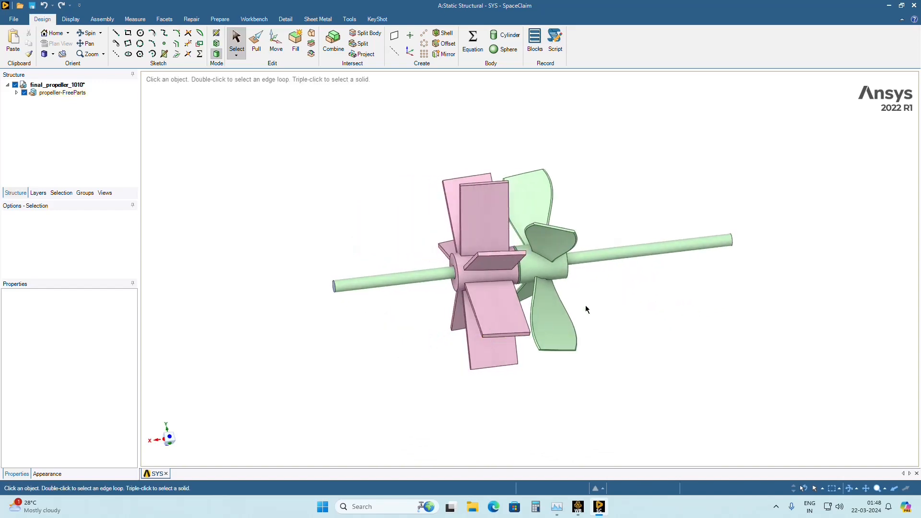
Expand the propeller-FreeParts component and hide and reshow each of its two subcomponents in turn to identify them.
click(16, 92)
click(33, 108)
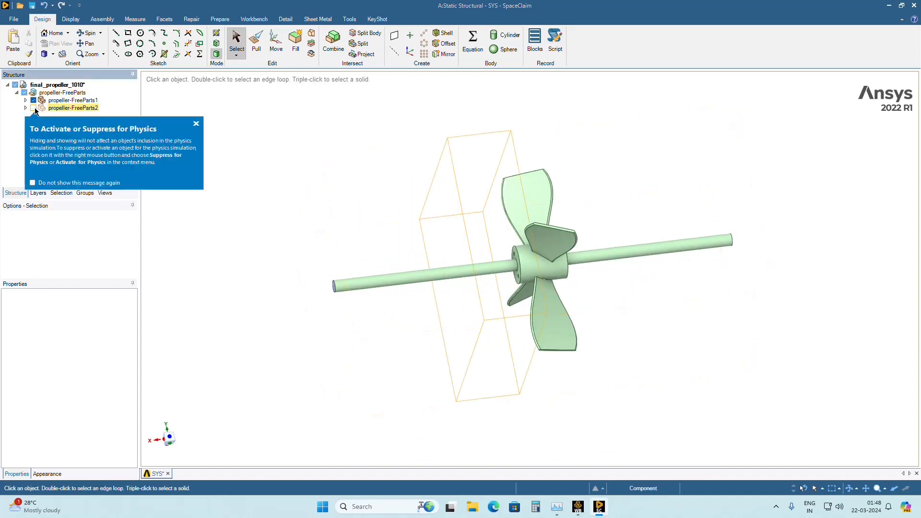
click(34, 108)
click(33, 101)
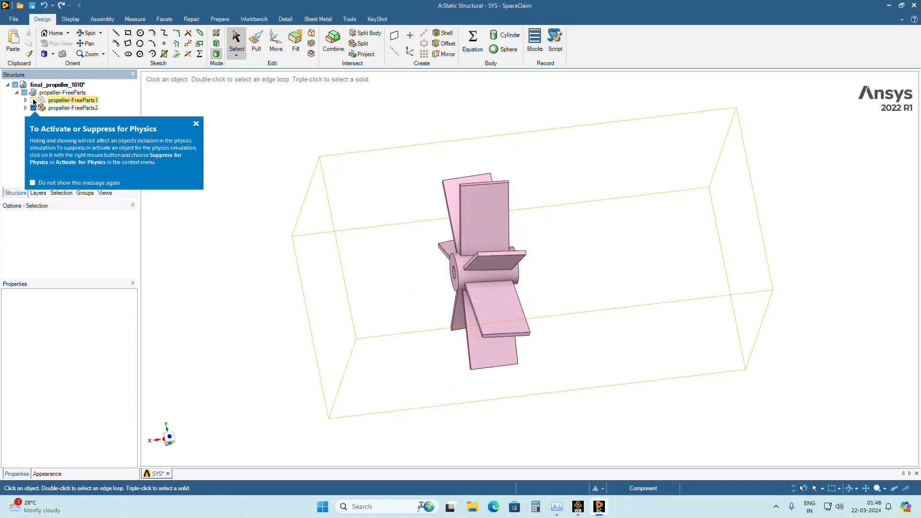
click(34, 101)
Examine how the flat-bladed rotor and the curved-bladed propeller sit next to each other along the shaft.
middle_drag(351, 259, 323, 259)
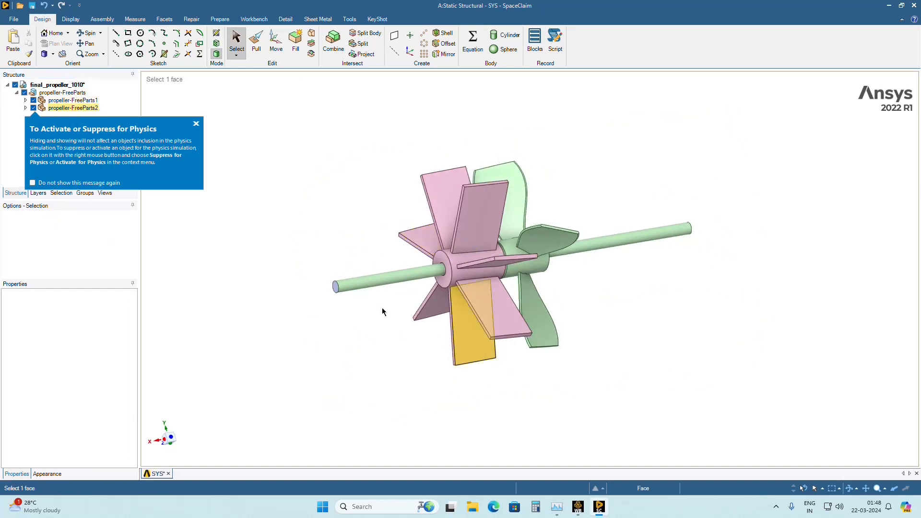
middle_drag(410, 308, 677, 257)
scroll(543, 317, up, 3)
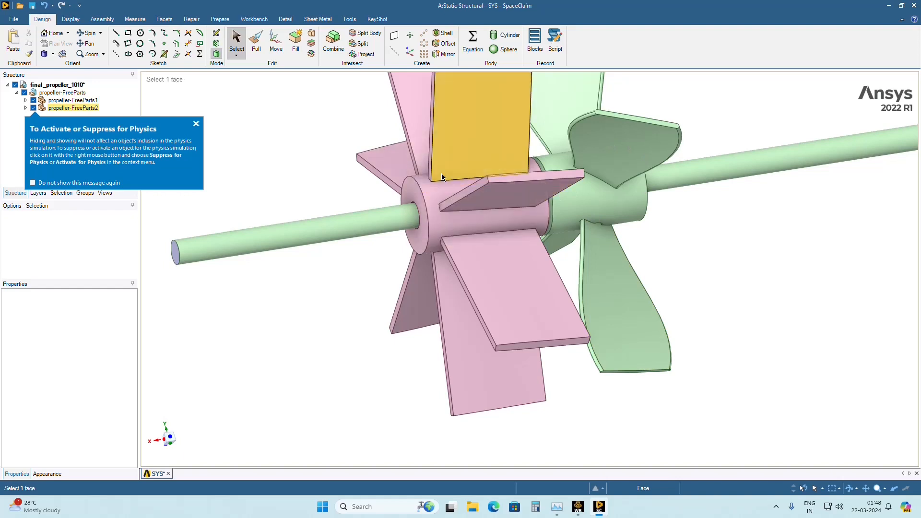
middle_drag(629, 226, 655, 234)
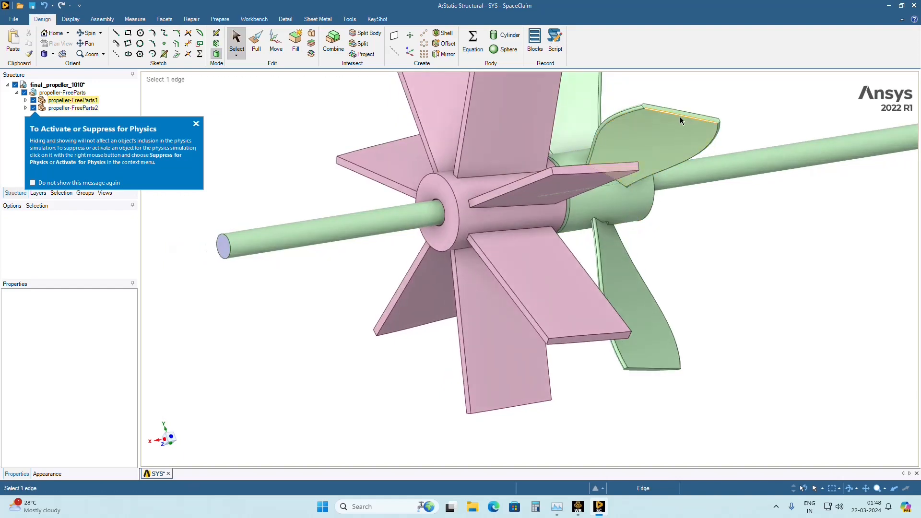
click(602, 132)
middle_drag(602, 132, 718, 183)
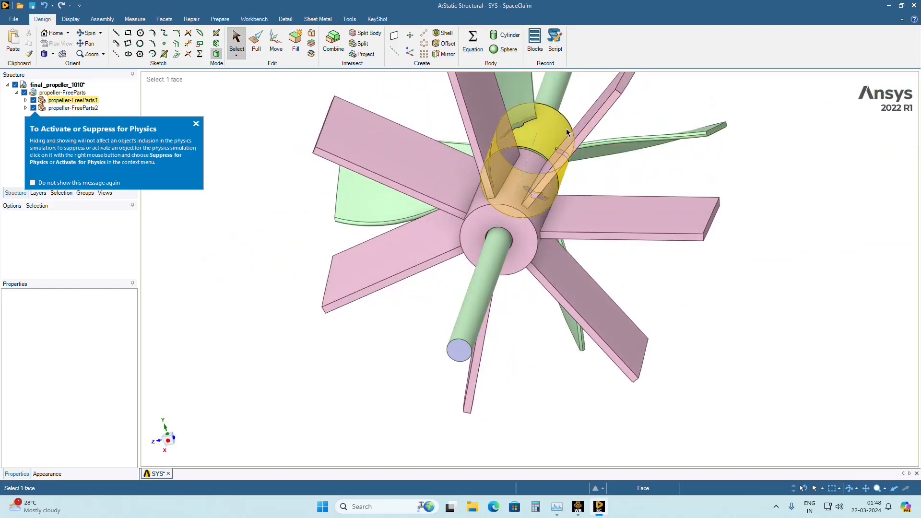
click(571, 159)
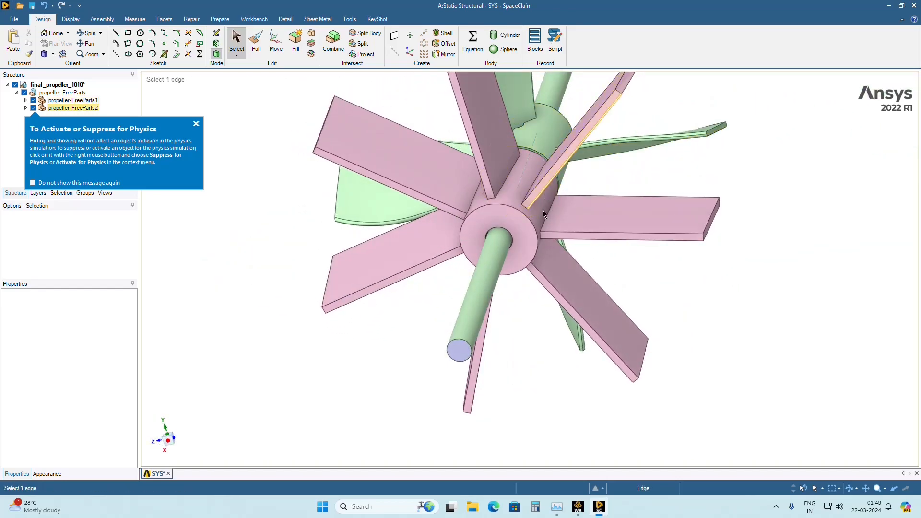
click(562, 165)
middle_drag(565, 167, 429, 240)
middle_drag(596, 169, 562, 101)
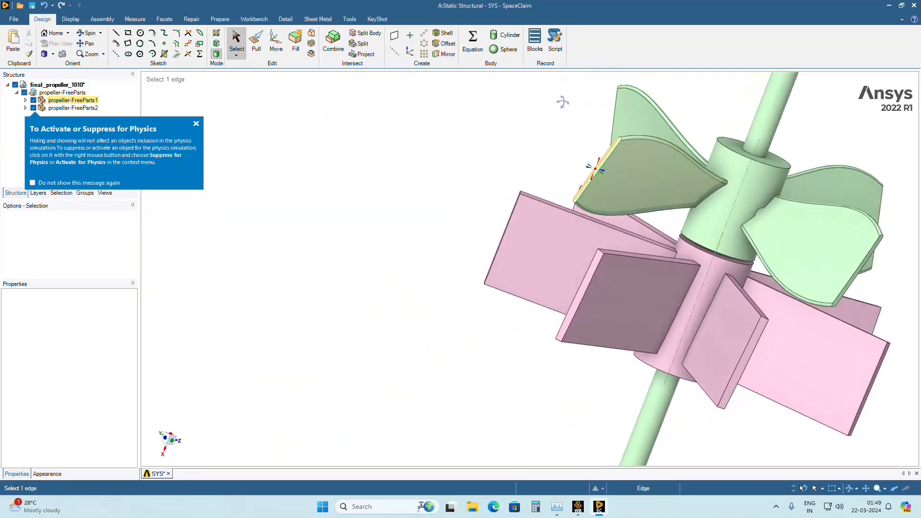
Examine the gap between the two hubs and the notched roots of the curved blades up close.
scroll(770, 233, up, 3)
scroll(768, 233, up, 5)
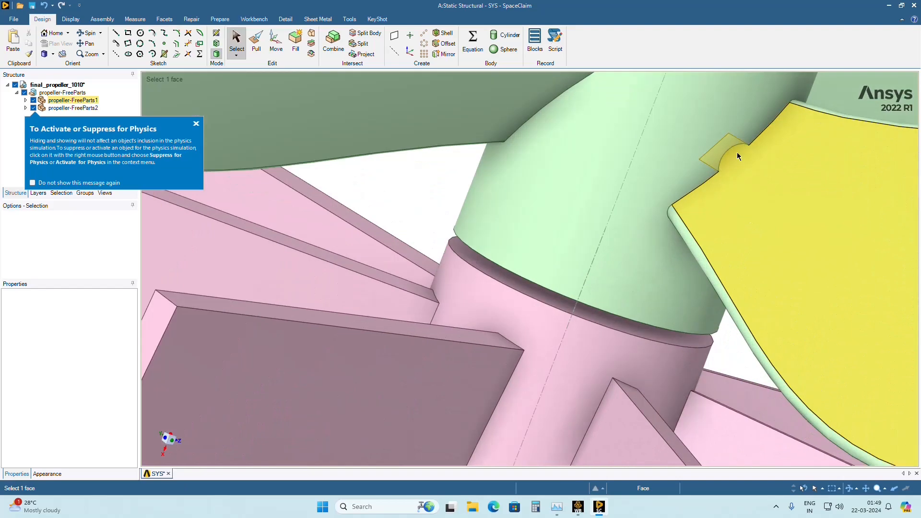
middle_drag(646, 235, 609, 222)
scroll(595, 230, down, 5)
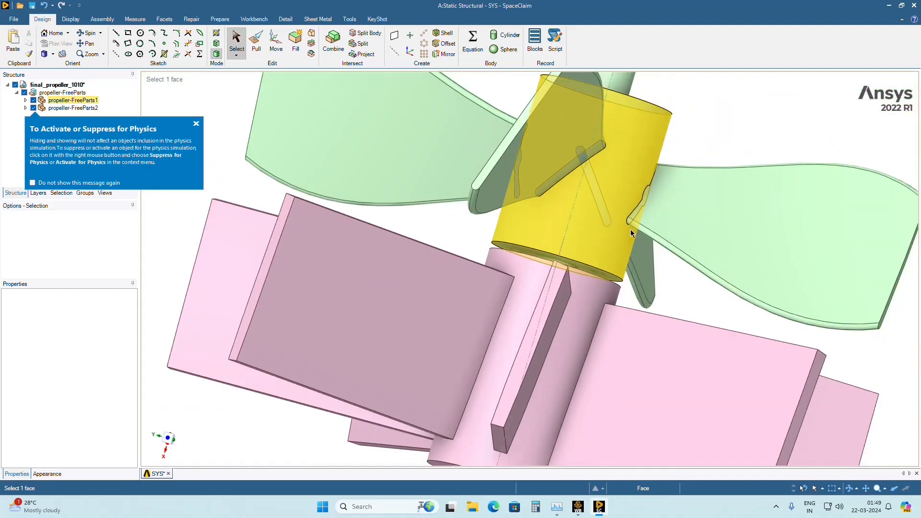
middle_drag(581, 175, 657, 221)
scroll(651, 195, up, 5)
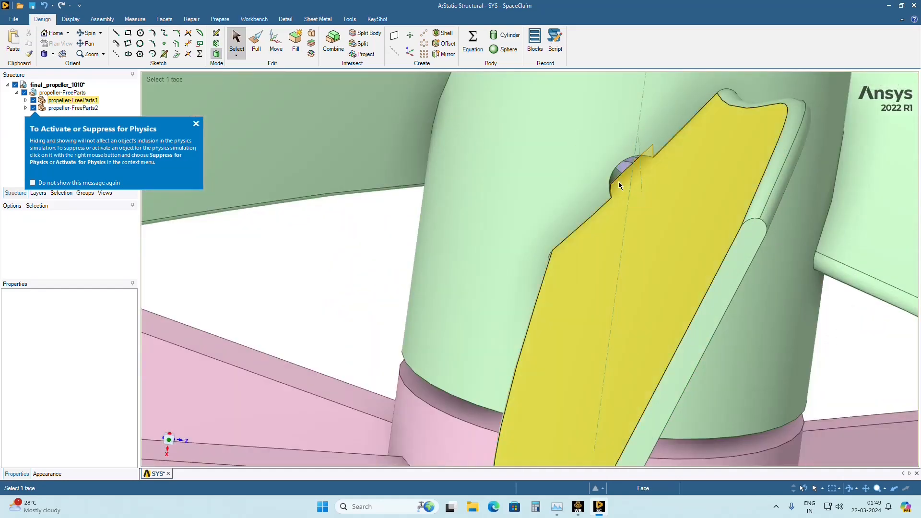
scroll(631, 169, down, 2)
scroll(629, 168, down, 10)
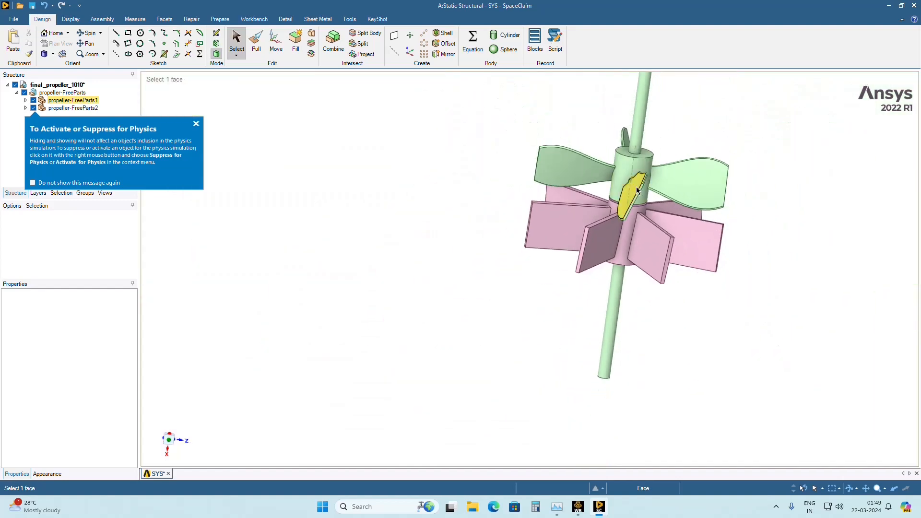
Examine the clearance between the shaft and the bore of the flat-bladed rotor from the shaft's end.
middle_drag(672, 180, 698, 155)
middle_drag(586, 267, 597, 246)
scroll(594, 274, up, 6)
middle_drag(580, 313, 587, 256)
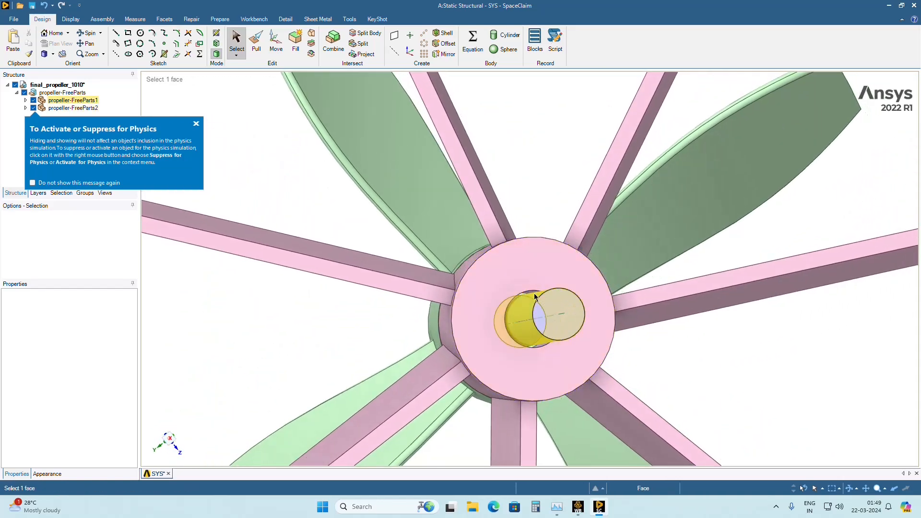
scroll(533, 313, up, 3)
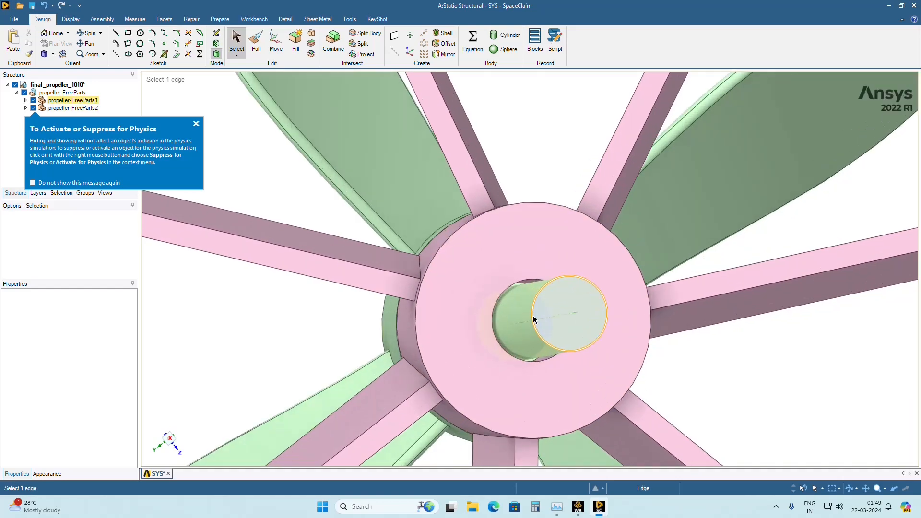
scroll(507, 293, up, 3)
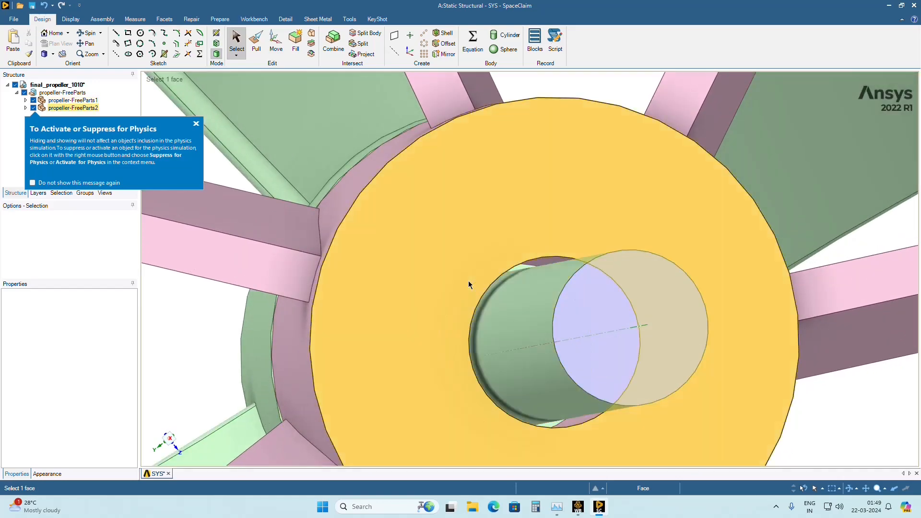
middle_drag(469, 281, 540, 269)
scroll(488, 292, up, 4)
scroll(480, 304, down, 8)
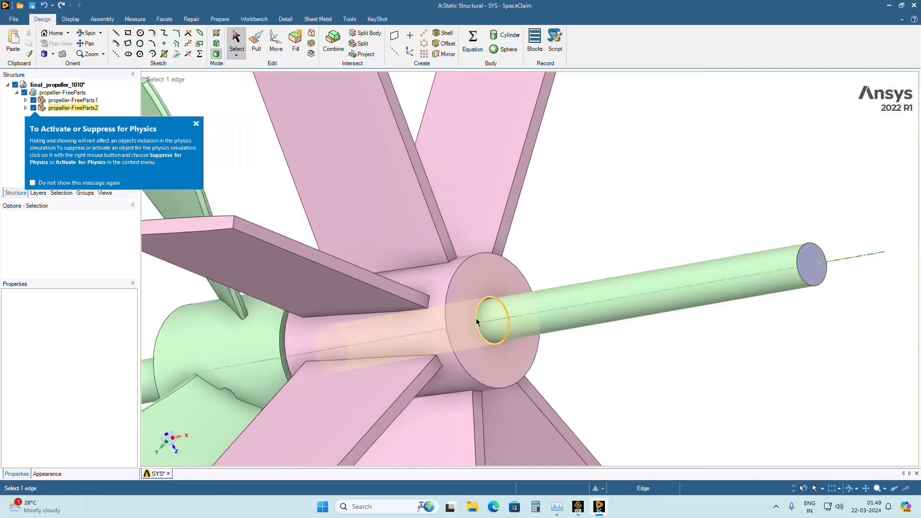
middle_drag(515, 309, 522, 308)
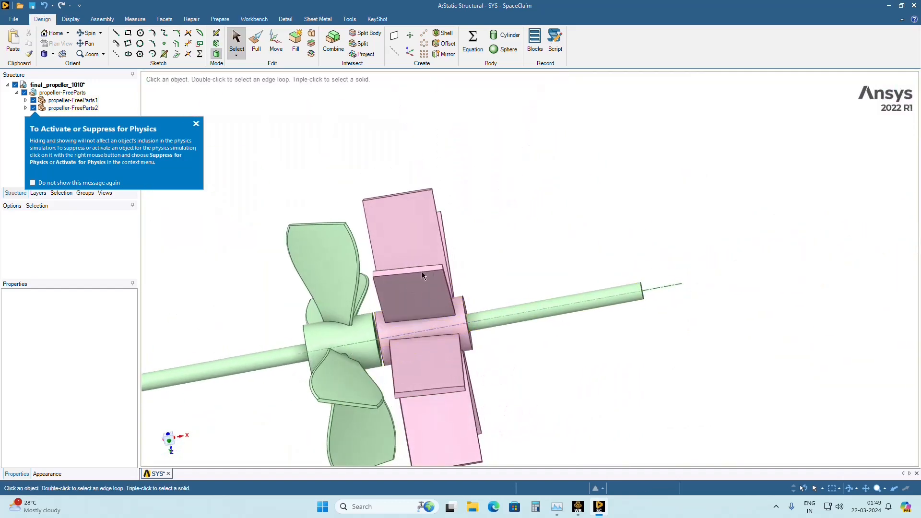
Examine how the shaft passes through the flat-bladed rotor's hub, checking its cylindrical face and the bore opening.
middle_drag(410, 320, 499, 316)
click(480, 317)
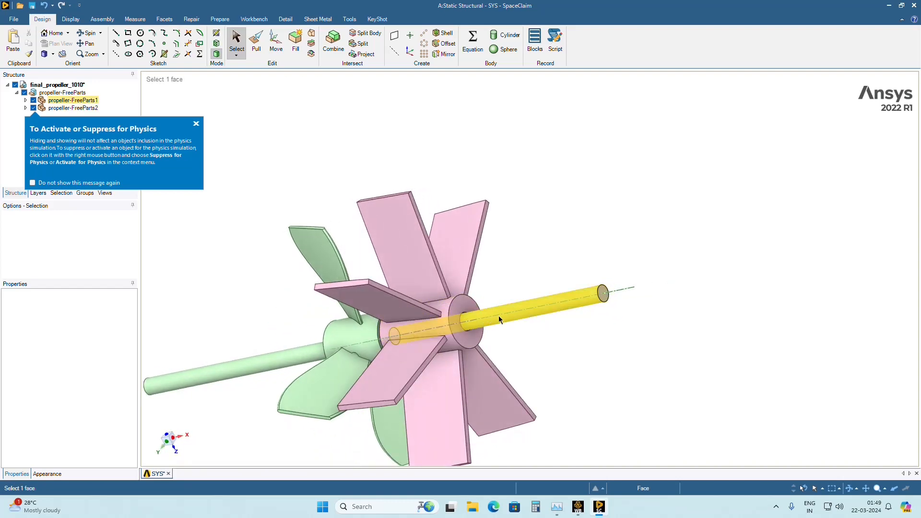
middle_drag(445, 330, 440, 336)
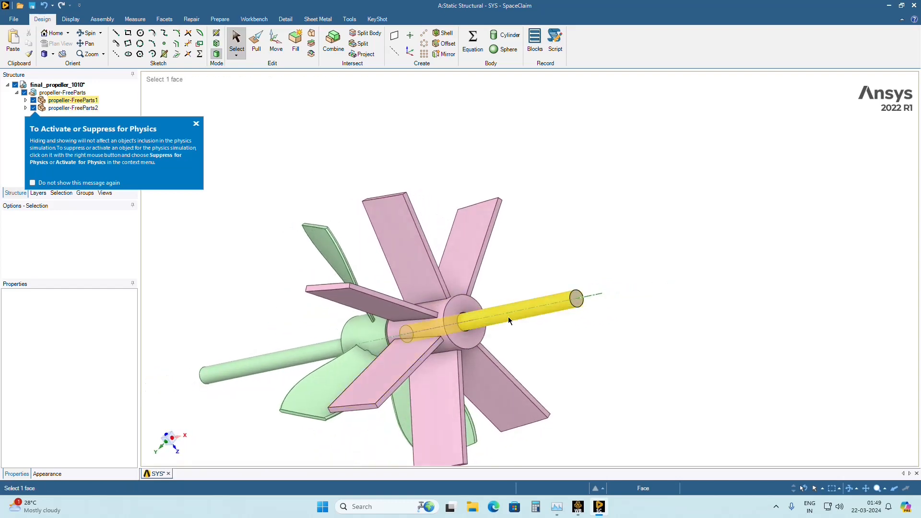
scroll(509, 317, up, 5)
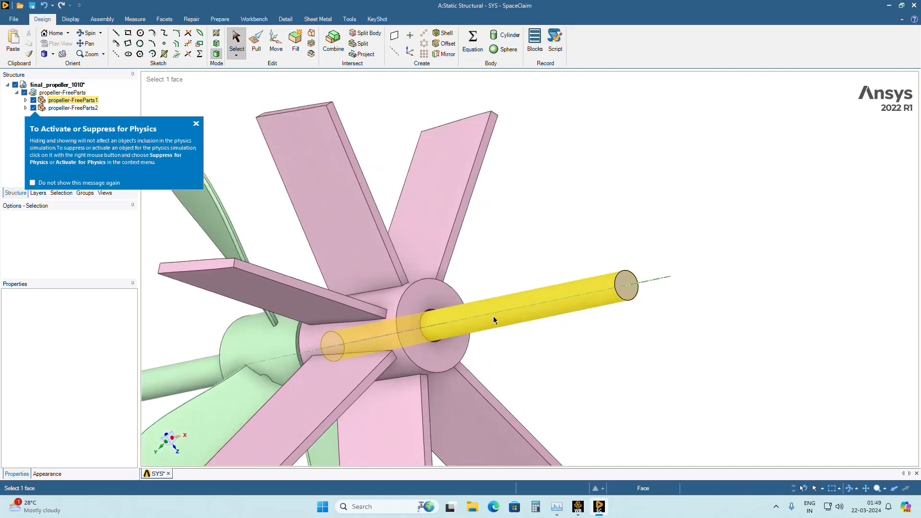
click(405, 334)
click(463, 319)
click(407, 330)
middle_drag(473, 315, 359, 352)
scroll(430, 300, up, 6)
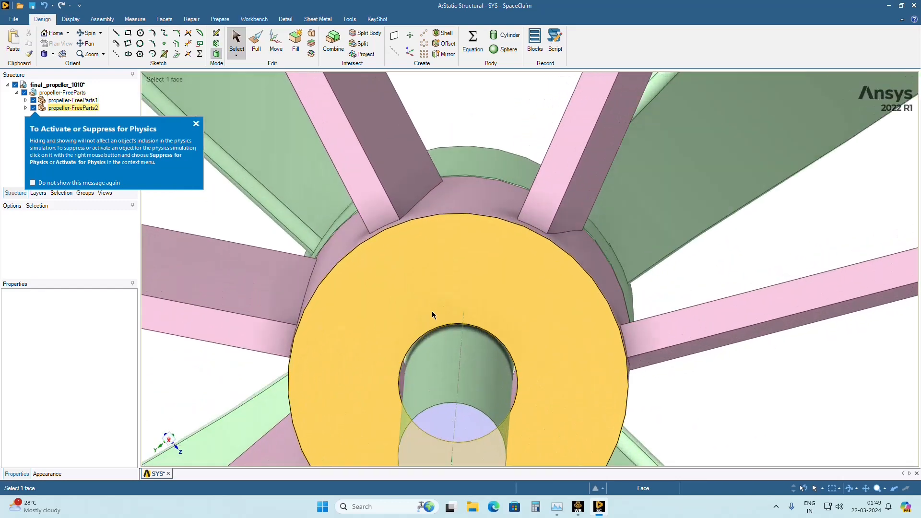
middle_drag(461, 320, 439, 263)
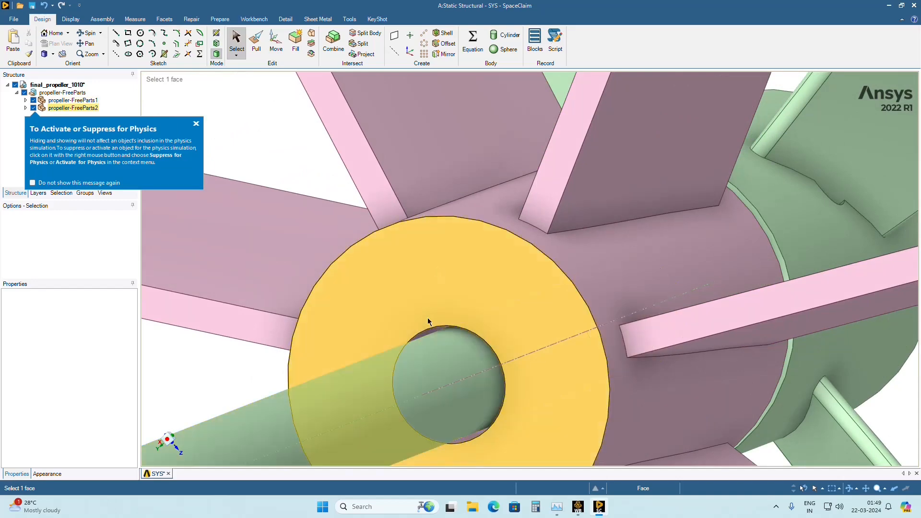
scroll(422, 327, down, 3)
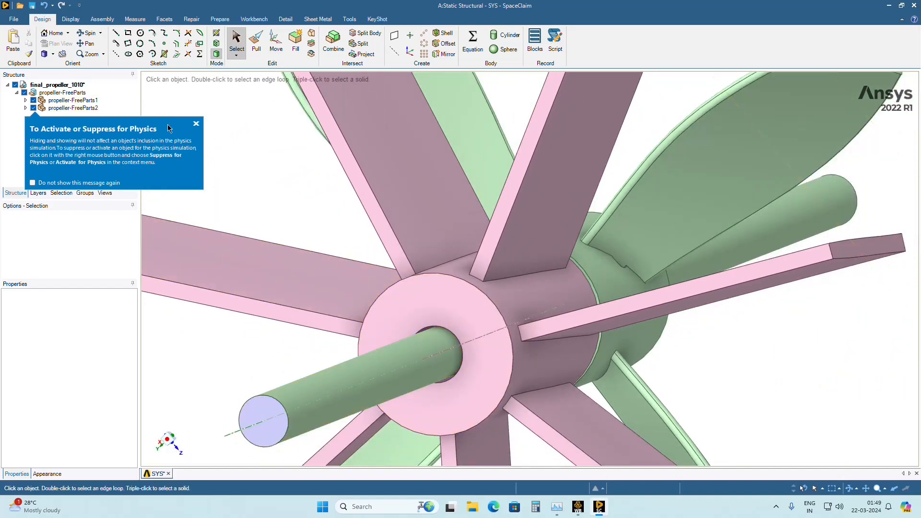
Dismiss the physics suppression tip and examine the shaft bore and the facing ends of the two hubs.
click(196, 126)
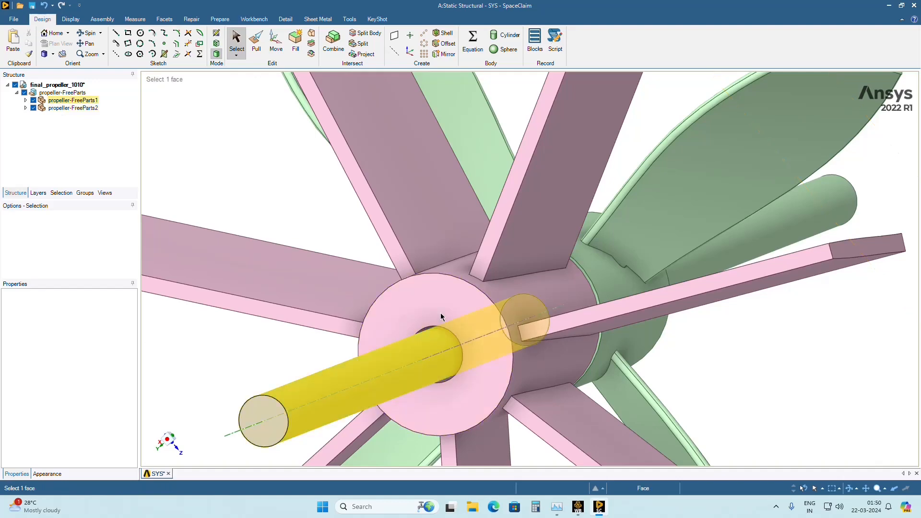
click(443, 330)
middle_drag(540, 313, 447, 319)
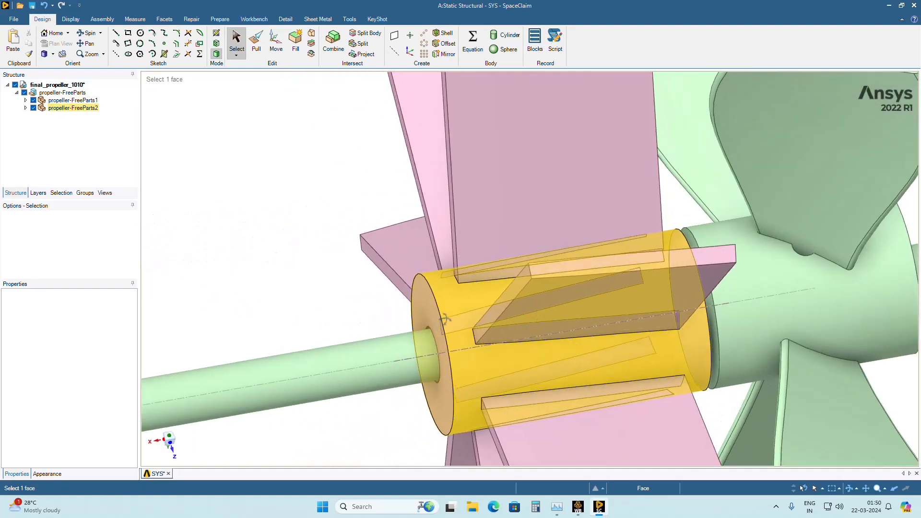
scroll(446, 319, down, 1)
scroll(709, 303, up, 6)
scroll(708, 302, down, 6)
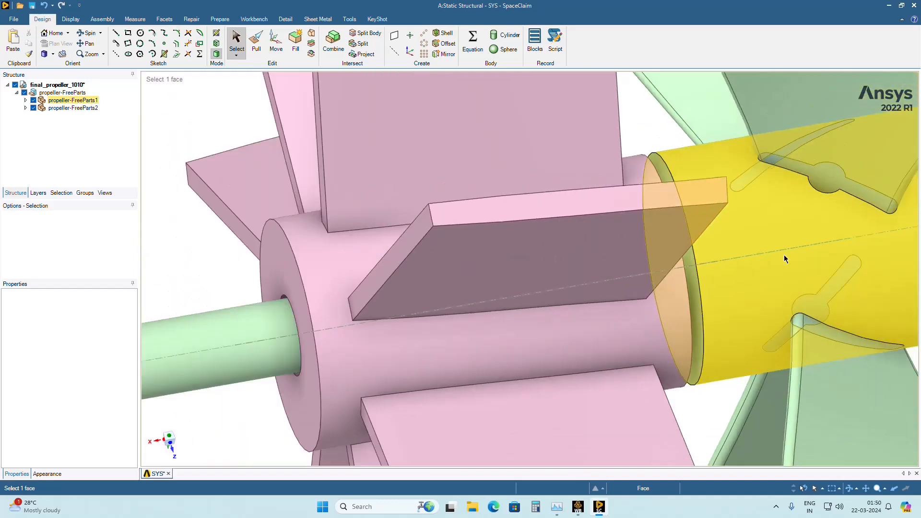
scroll(811, 206, up, 1)
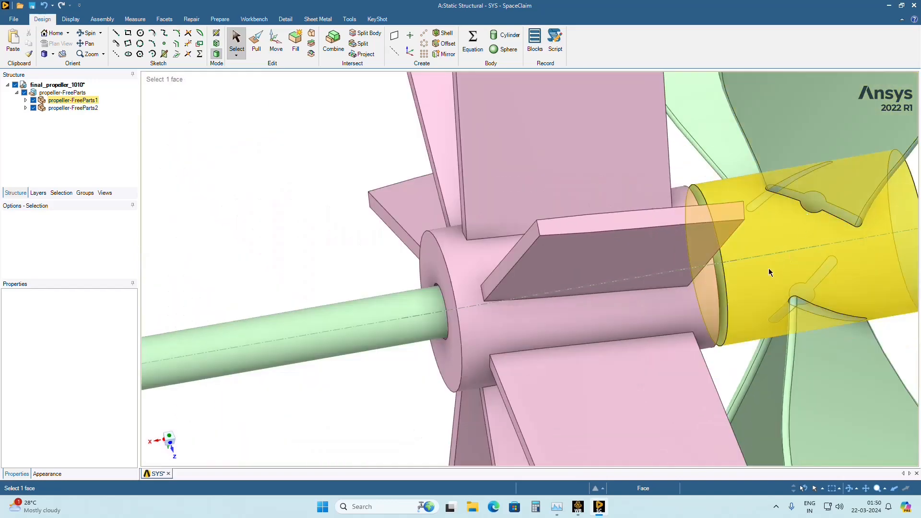
mouse_move(429, 277)
middle_down()
mouse_move(550, 242)
mouse_move(502, 287)
middle_up()
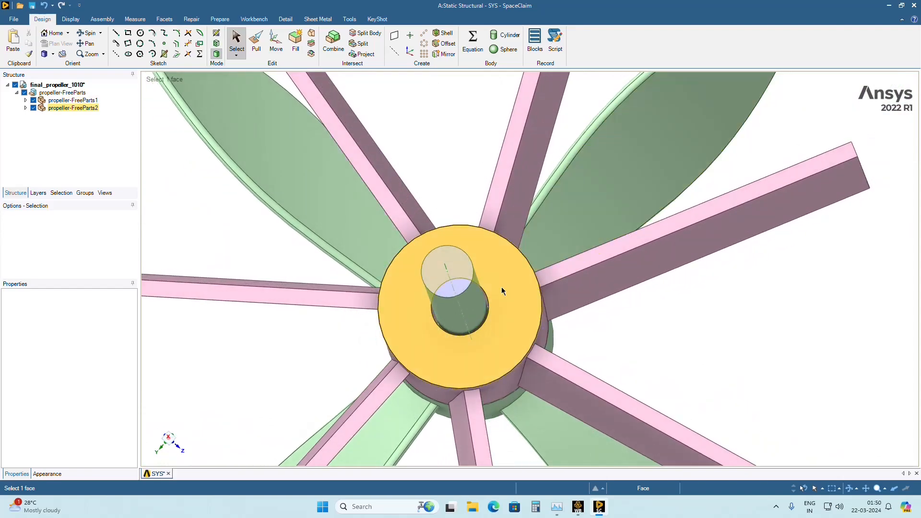
Hide and show propeller-FreeParts2 and propeller-FreeParts1 in turn to inspect each rotor on its own.
middle_drag(445, 315, 401, 330)
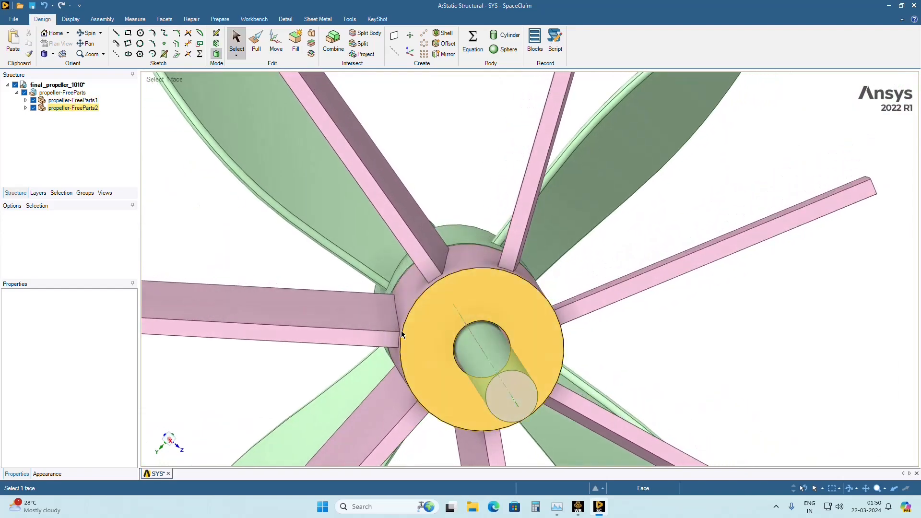
click(33, 108)
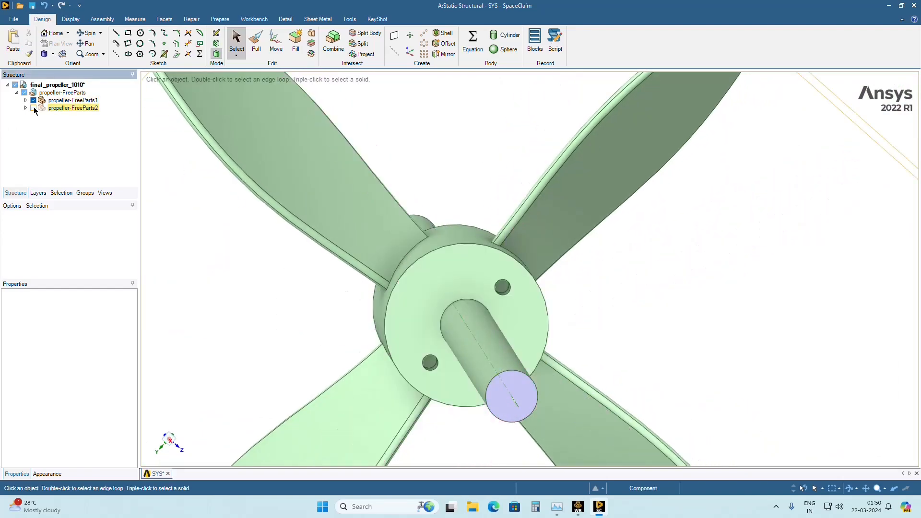
click(34, 101)
click(34, 108)
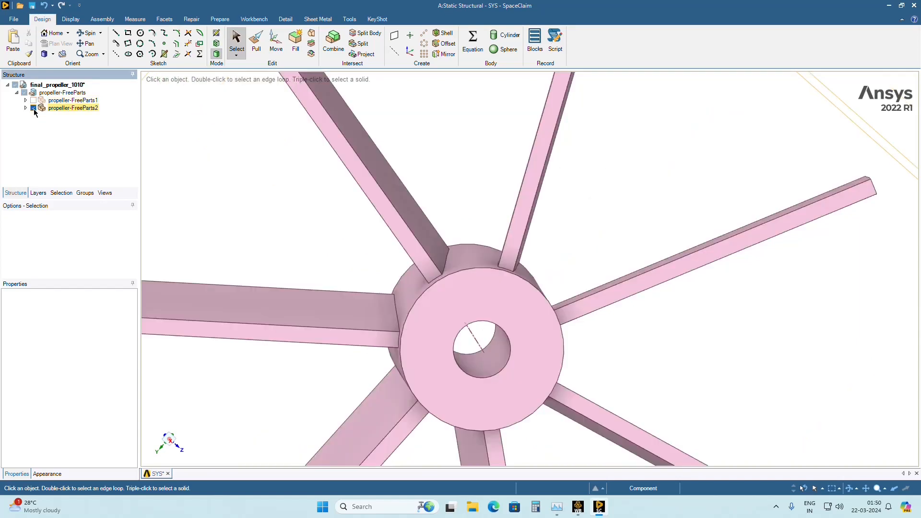
click(33, 101)
Examine the clearance around the shaft where it exits the flat-bladed rotor's bore.
scroll(381, 238, up, 5)
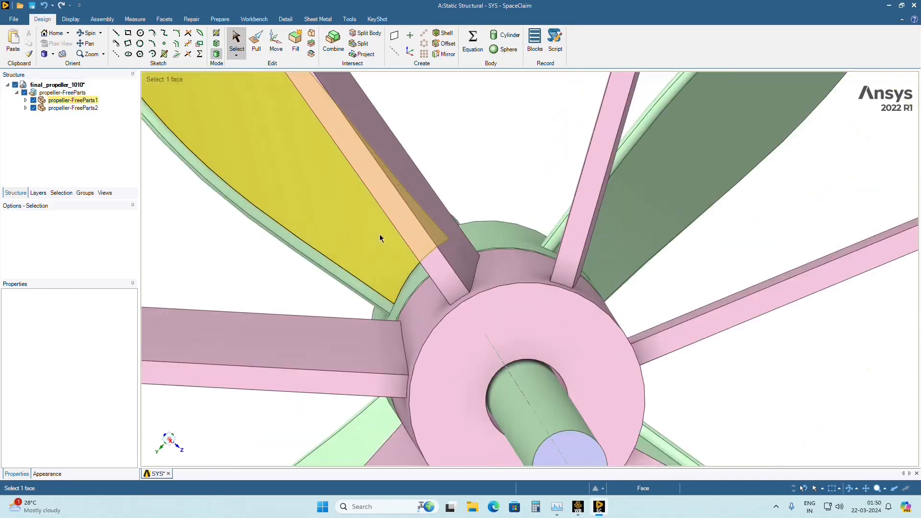
scroll(437, 278, down, 2)
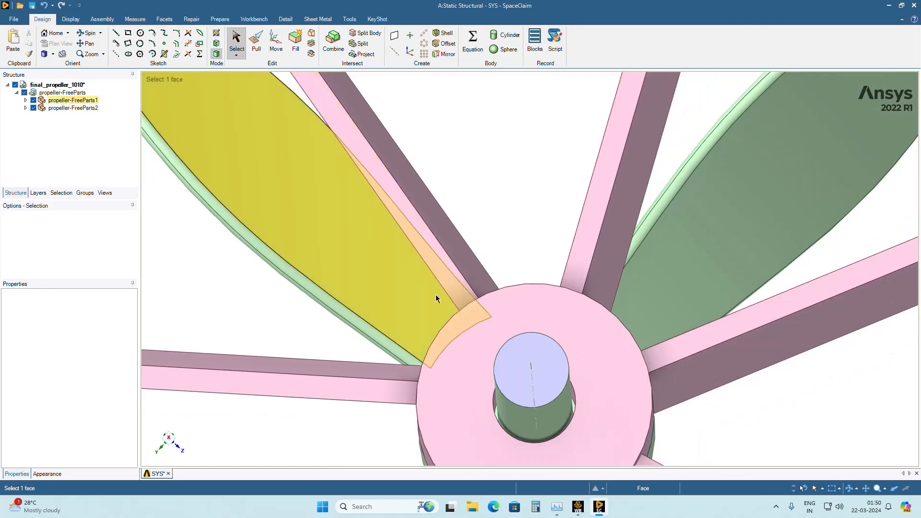
ctrl+middle_drag(551, 326, 487, 205)
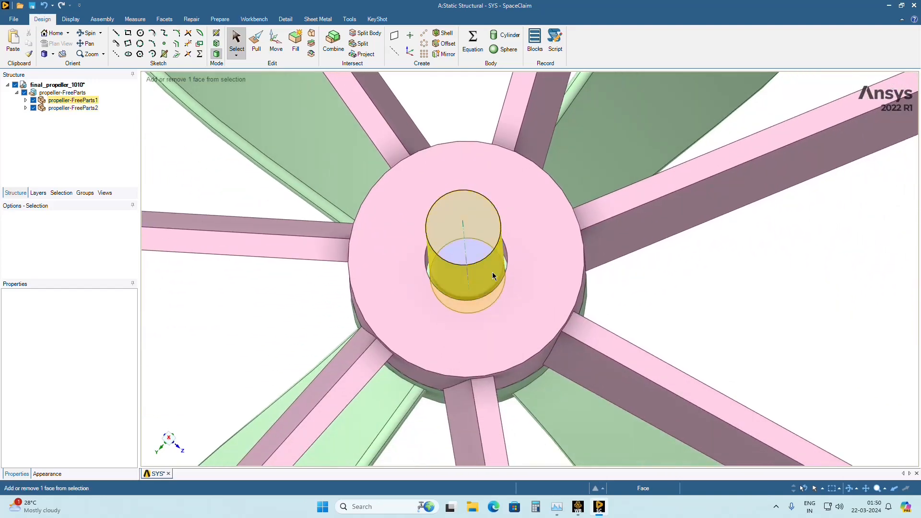
scroll(499, 276, down, 1)
middle_drag(500, 276, 505, 284)
Pull the cylindrical bore face of the flat-bladed rotor to a radius of 5 mm to close the gap around the shaft.
scroll(468, 278, up, 6)
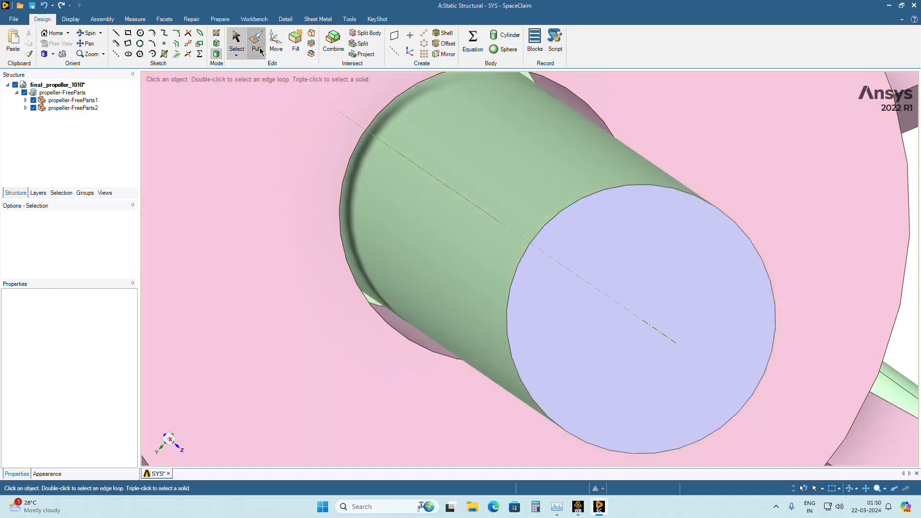
click(345, 233)
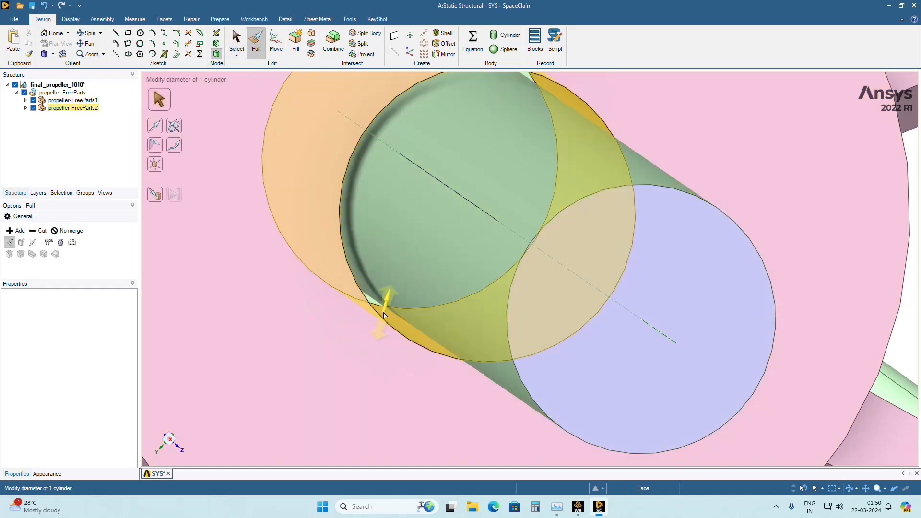
click(384, 315)
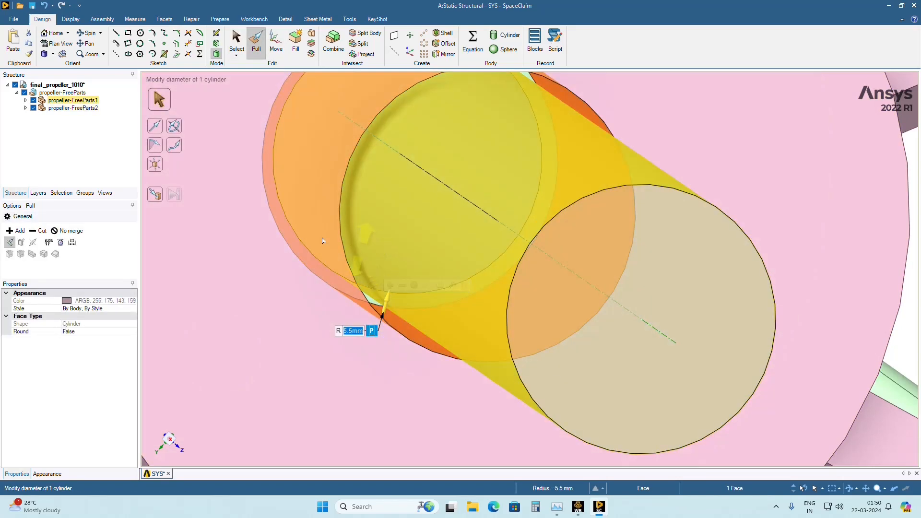
click(157, 197)
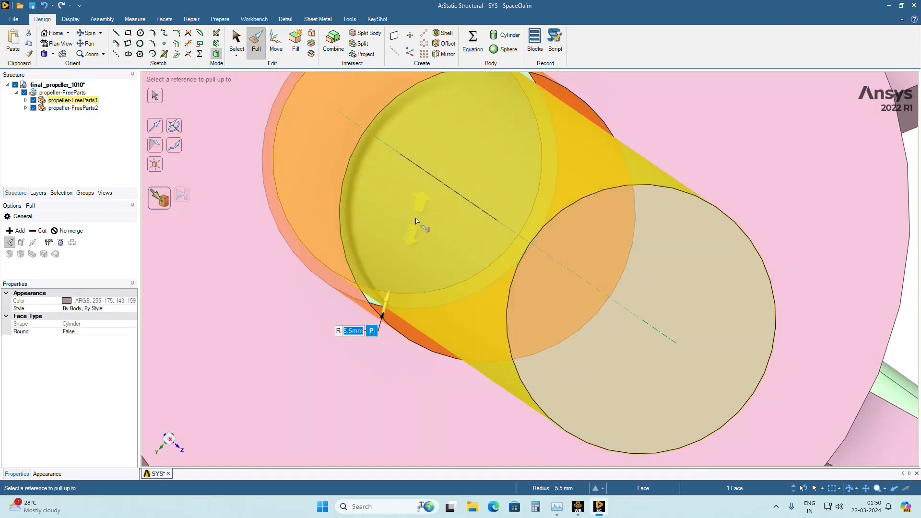
text(5)
key(Return)
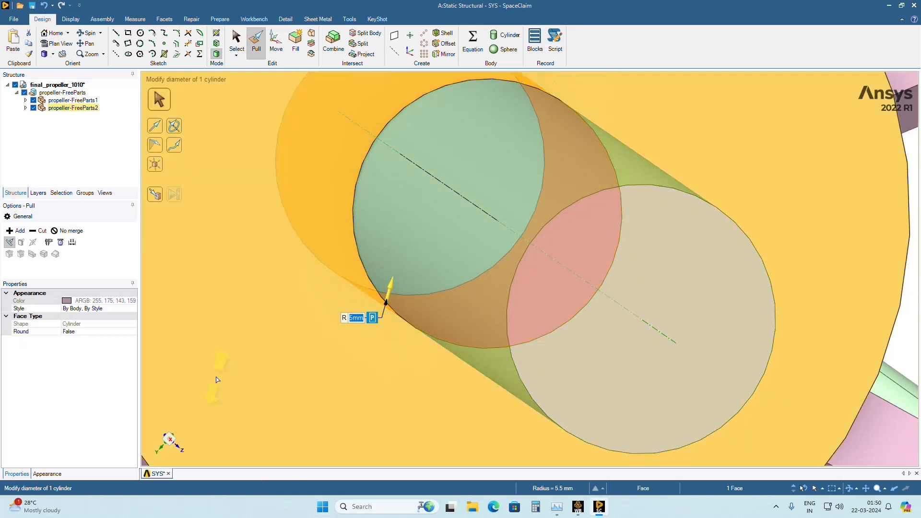
scroll(360, 402, down, 6)
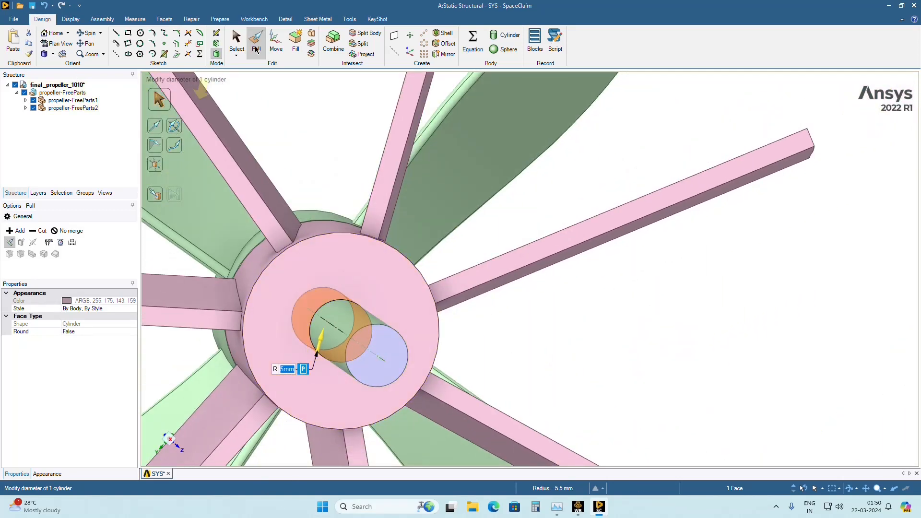
click(236, 42)
click(600, 386)
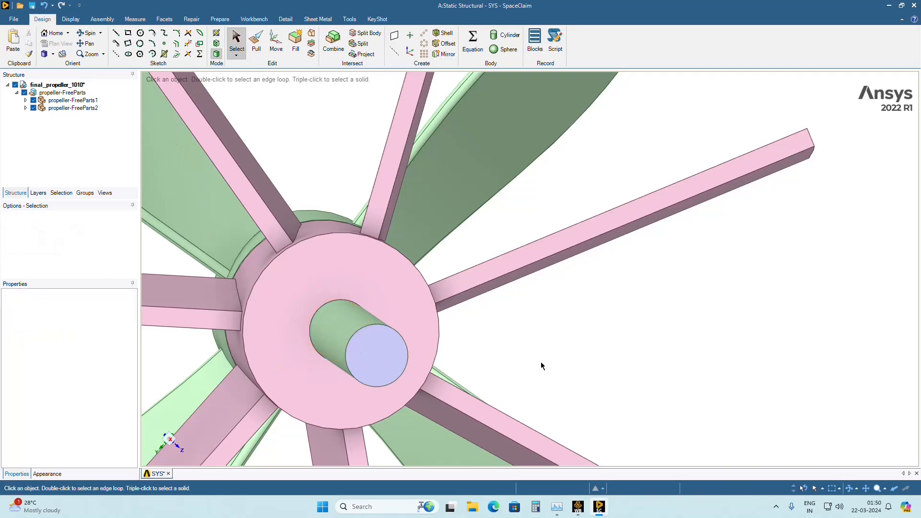
Examine the fit between the shaft and the resized bore of the flat-bladed rotor from several angles.
scroll(305, 365, up, 3)
scroll(314, 338, up, 5)
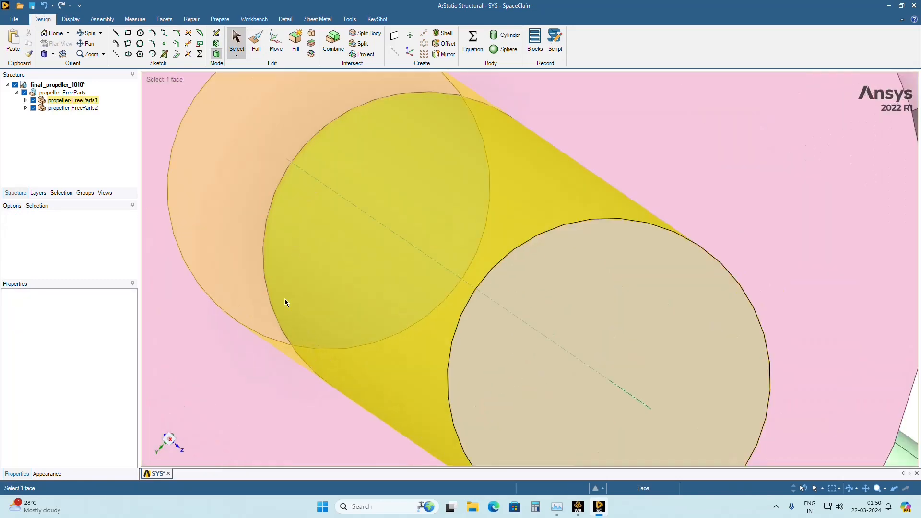
scroll(292, 336, down, 5)
middle_drag(510, 338, 542, 342)
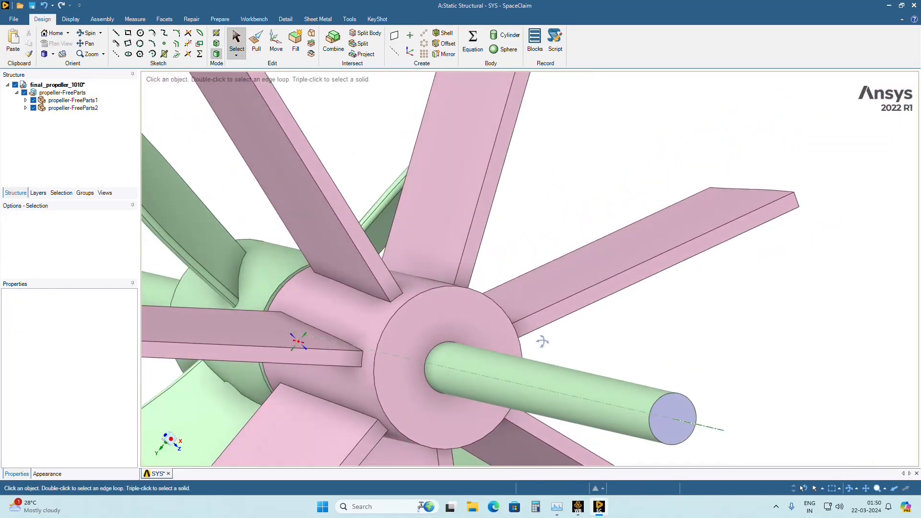
click(421, 372)
scroll(414, 379, up, 5)
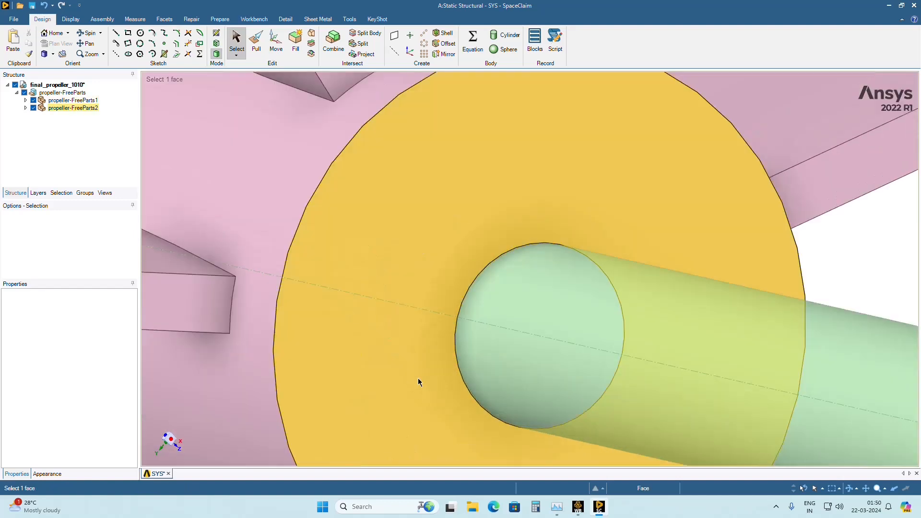
middle_drag(418, 383, 469, 321)
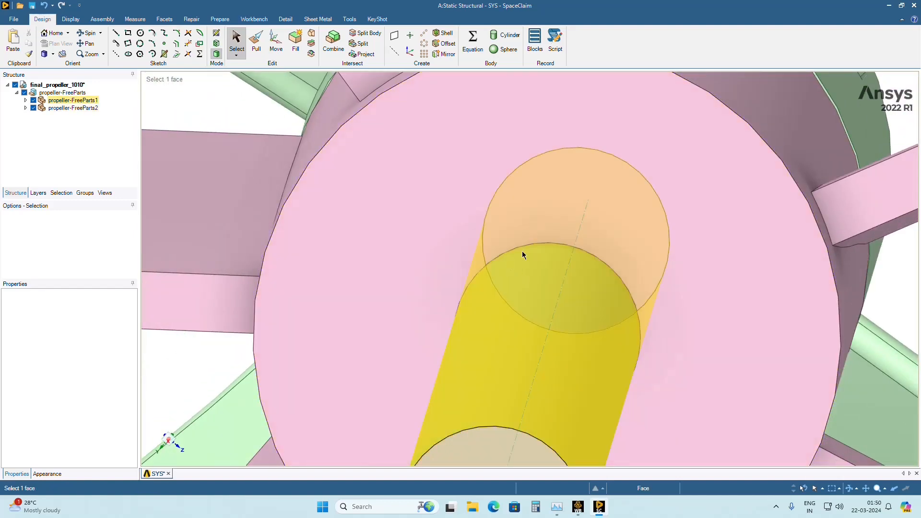
scroll(522, 251, down, 5)
middle_drag(615, 315, 757, 294)
scroll(678, 259, down, 5)
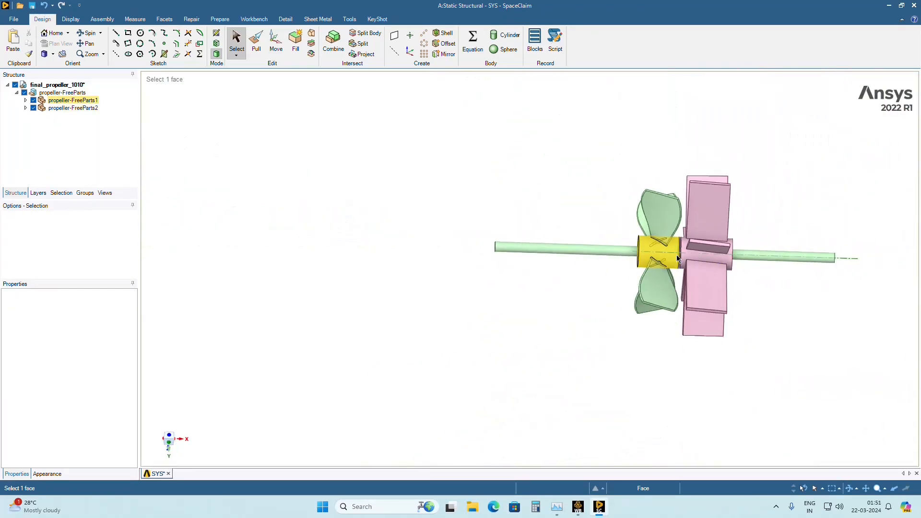
Examine the roots of the curved blades and their slots in the hub up close.
scroll(657, 269, up, 8)
middle_drag(556, 255, 582, 157)
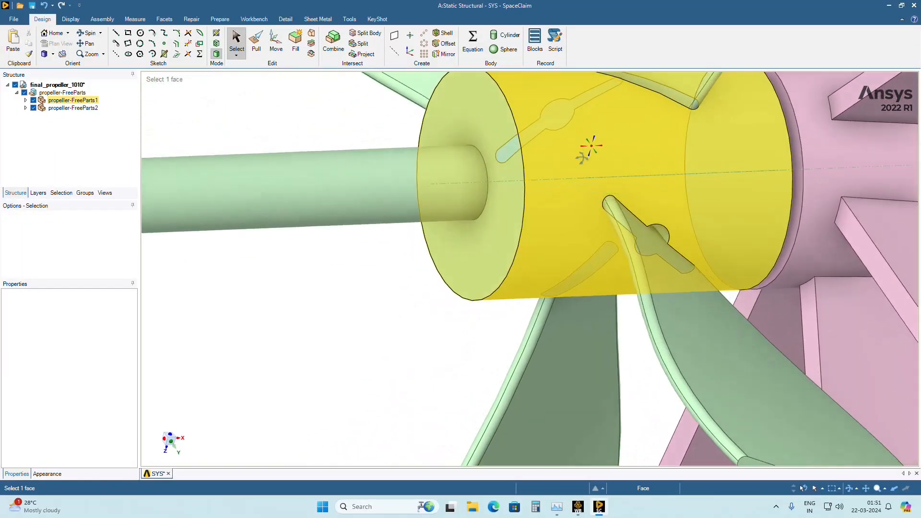
scroll(583, 160, down, 5)
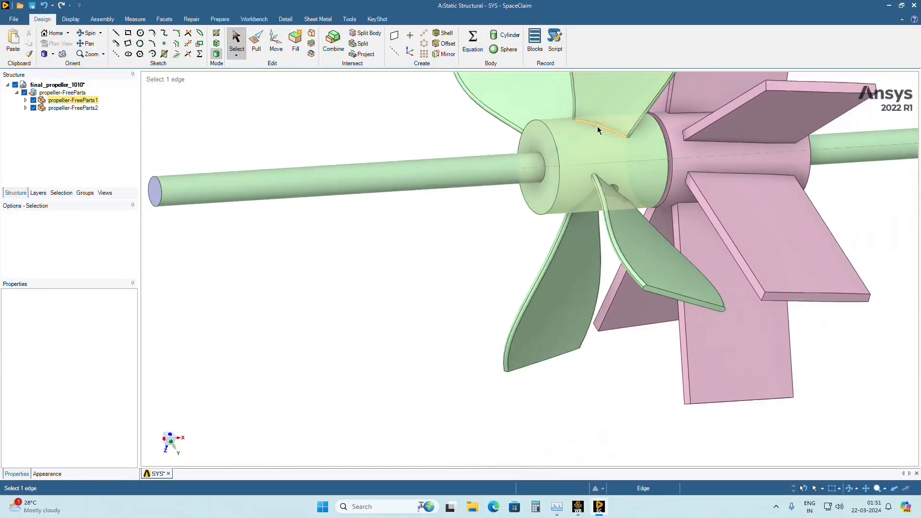
middle_drag(587, 148, 487, 292)
scroll(475, 273, up, 6)
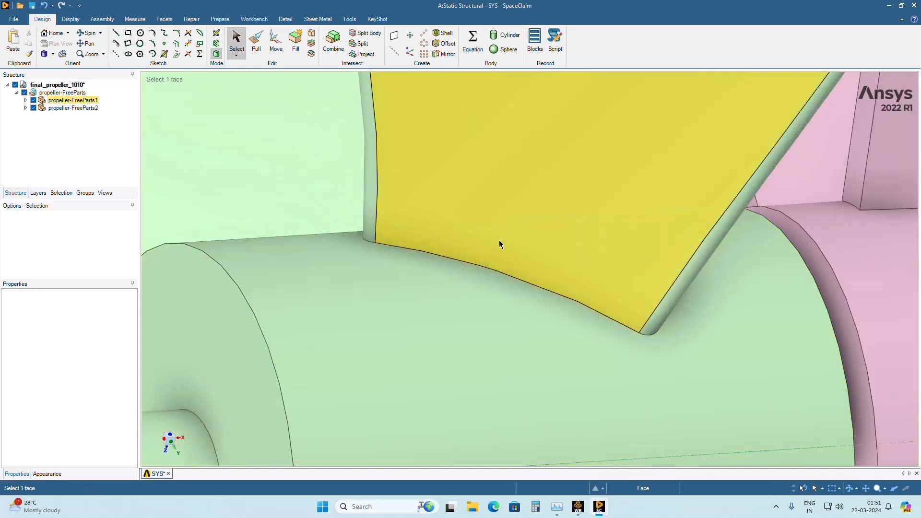
scroll(440, 281, down, 4)
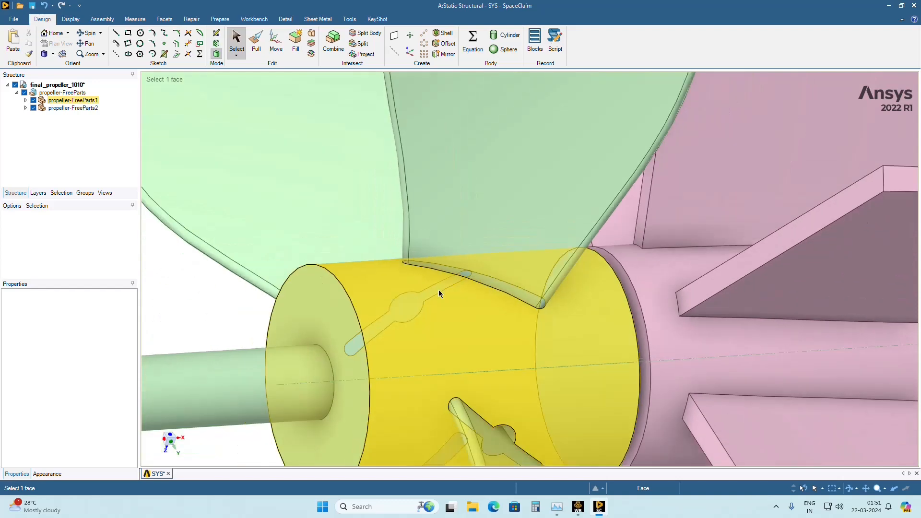
scroll(438, 290, down, 4)
middle_drag(460, 332, 468, 384)
scroll(472, 413, up, 4)
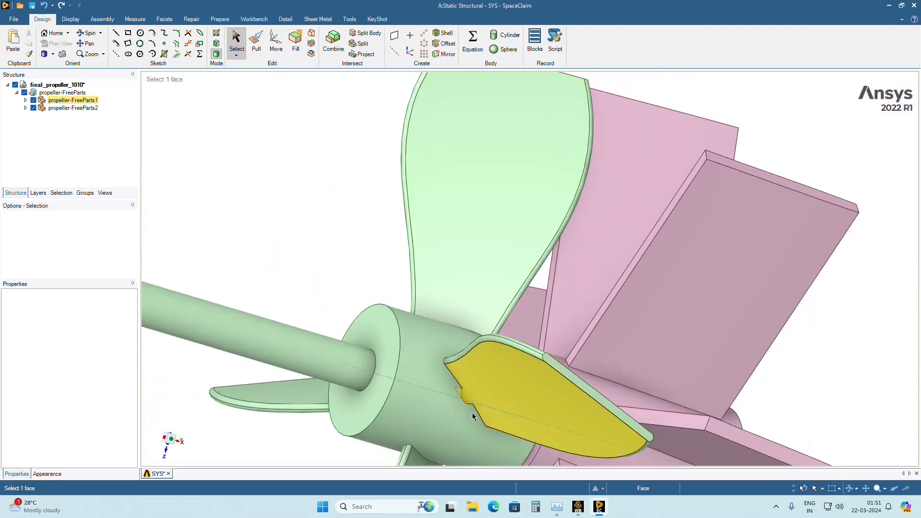
scroll(462, 392, down, 5)
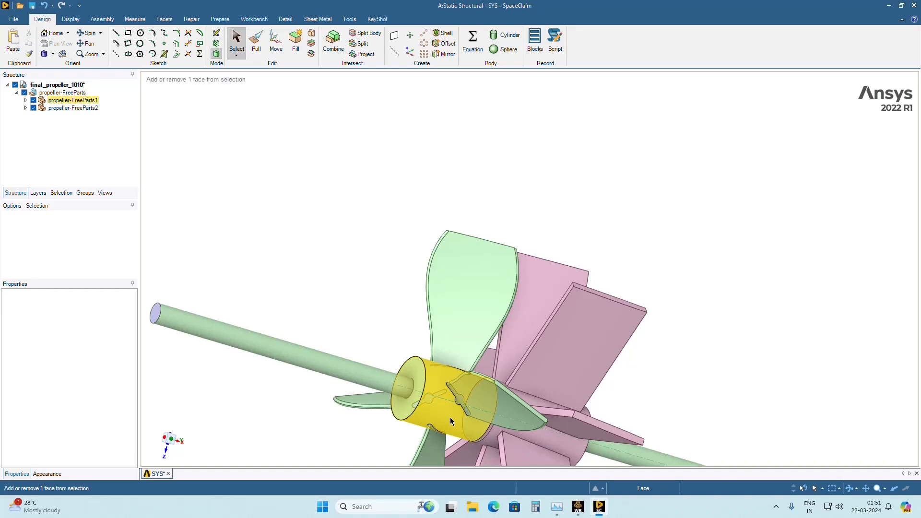
Inspect the whole assembly from the opposite side, checking how the curved blades meet the hub around the shaft.
ctrl+middle_drag(451, 418, 467, 292)
middle_drag(479, 322, 574, 339)
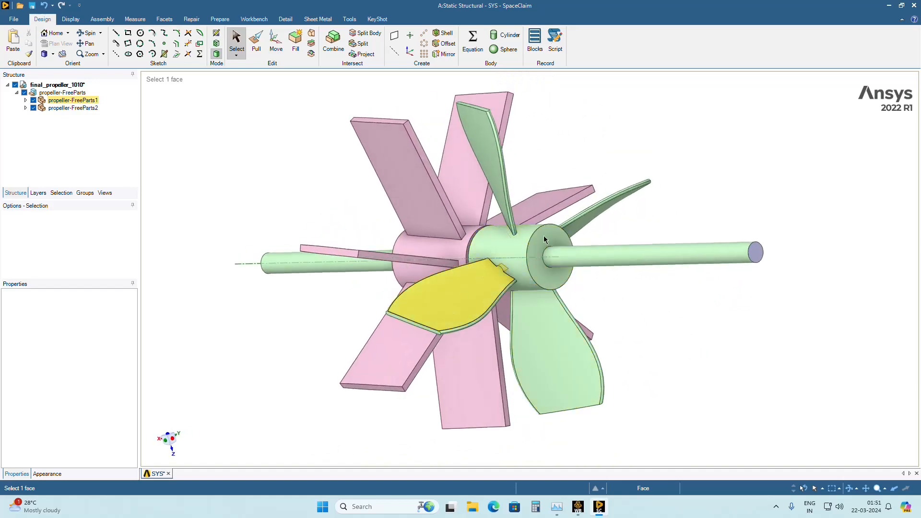
scroll(495, 284, up, 4)
scroll(495, 283, up, 4)
scroll(538, 241, down, 5)
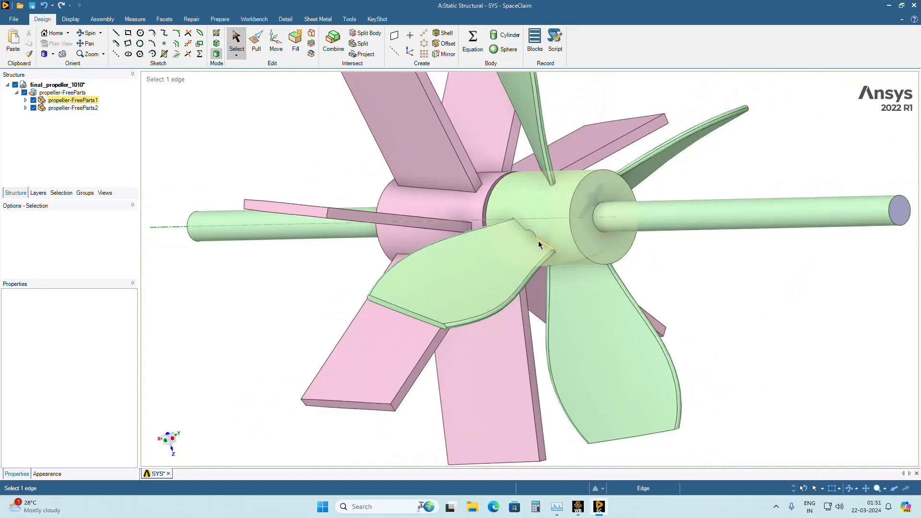
middle_drag(609, 203, 579, 215)
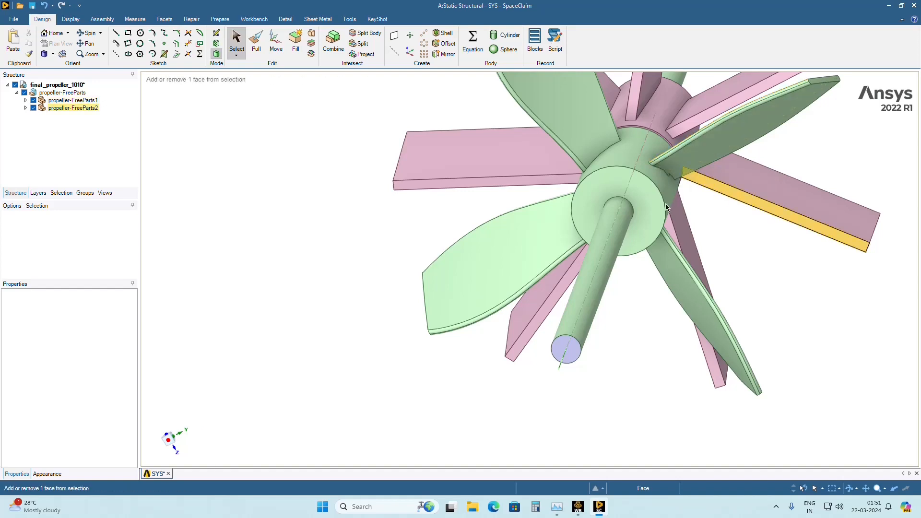
ctrl+middle_drag(667, 209, 542, 266)
scroll(541, 266, down, 3)
scroll(542, 266, up, 3)
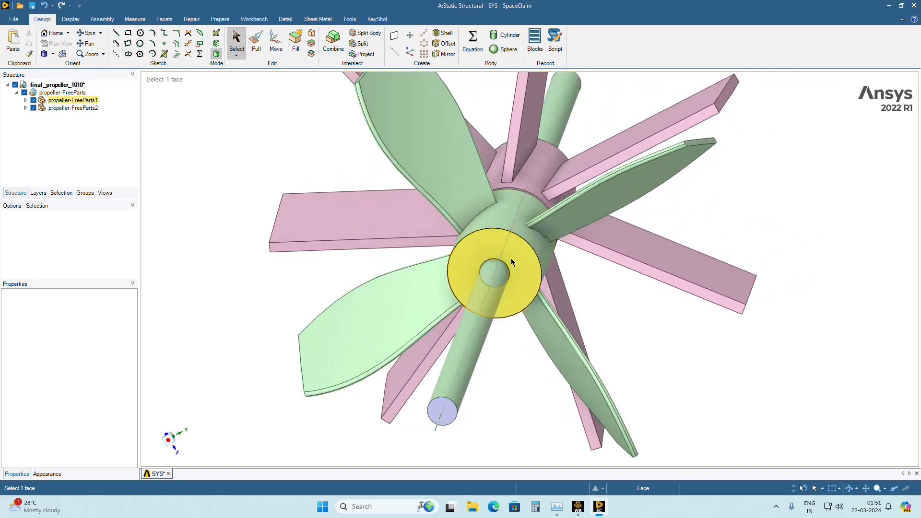
Hide propeller-FreeParts2 and, working from the view along the shaft axis, delete all faces of one curved blade, including its root.
click(168, 448)
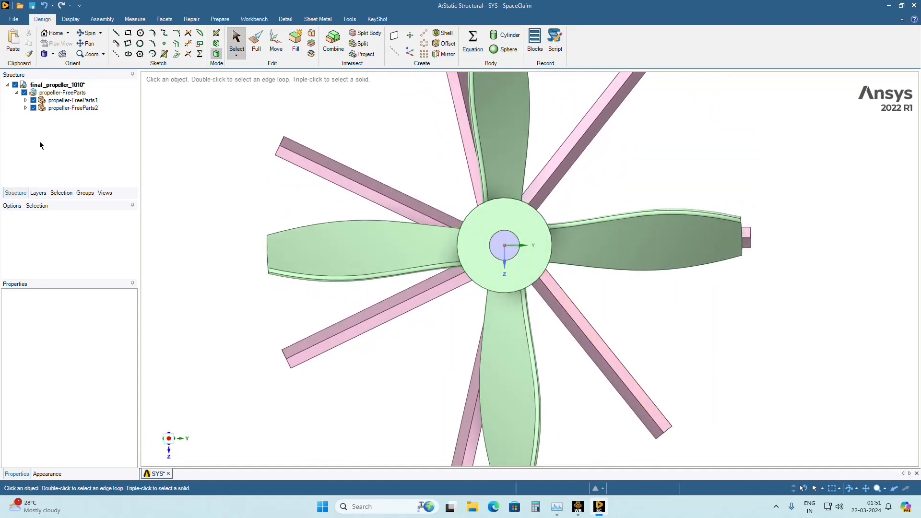
click(33, 108)
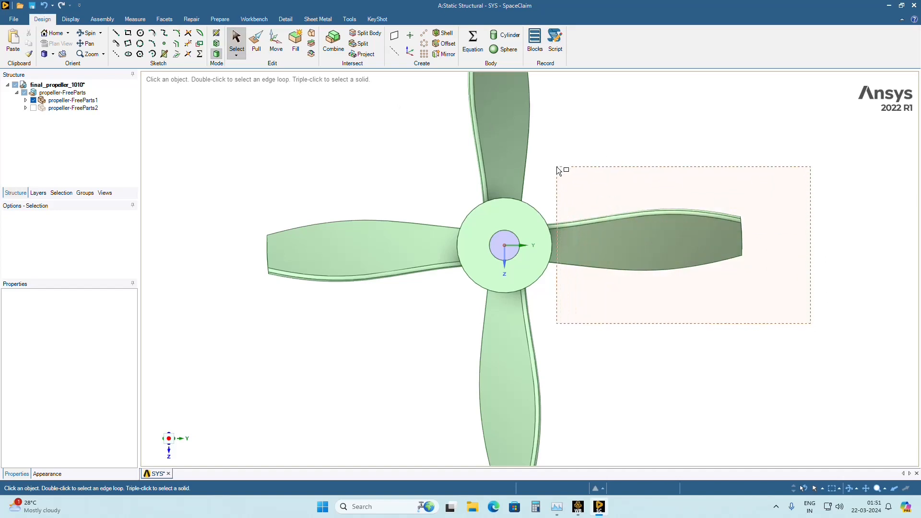
drag(557, 167, 565, 158)
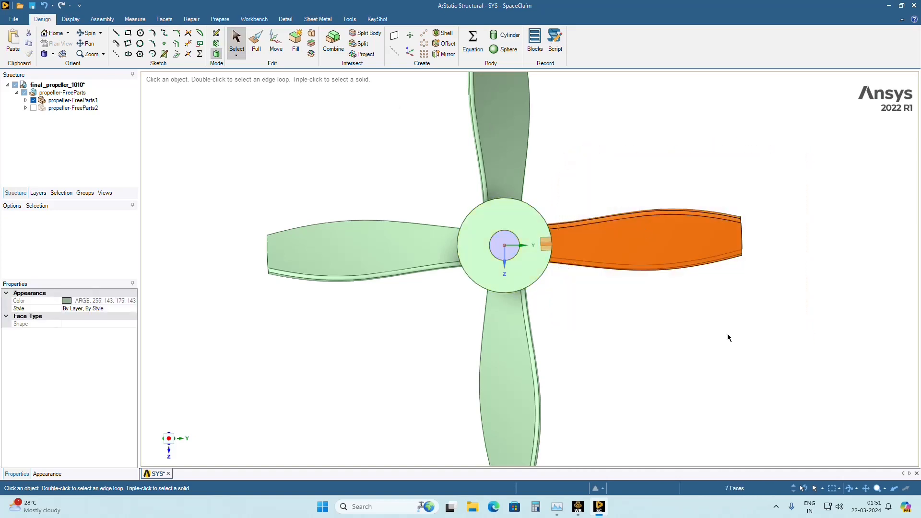
middle_drag(728, 338, 404, 214)
click(652, 233)
right_click(652, 234)
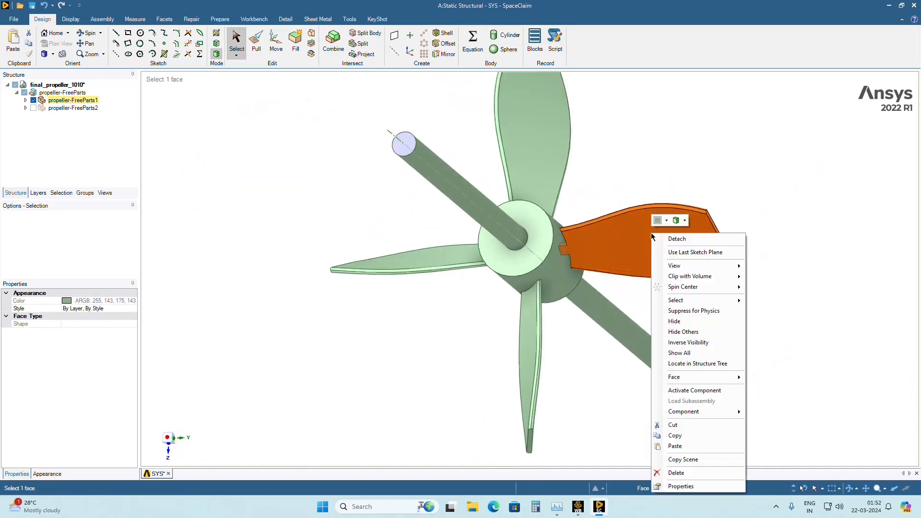
click(676, 471)
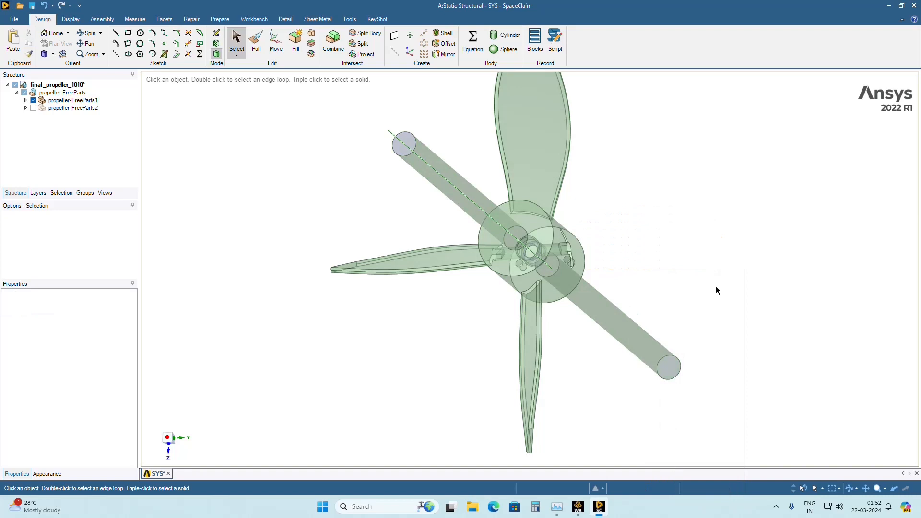
middle_drag(716, 288, 604, 314)
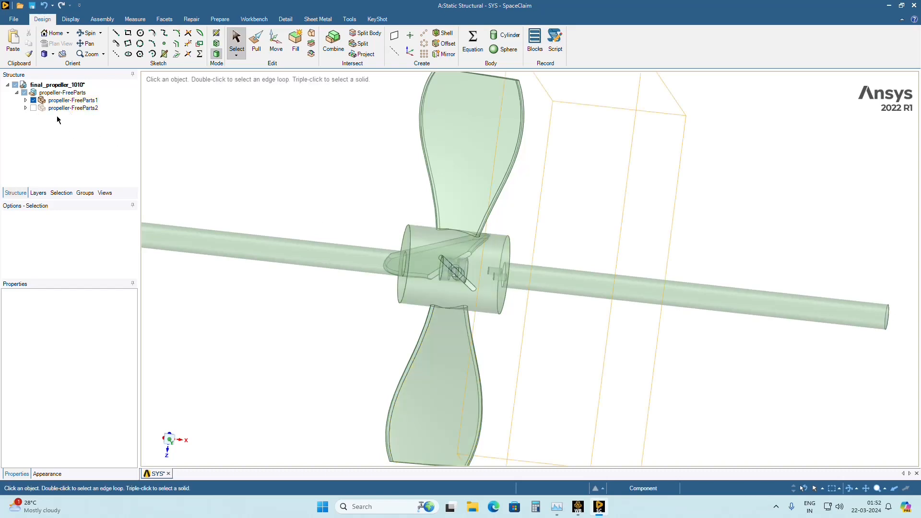
click(26, 108)
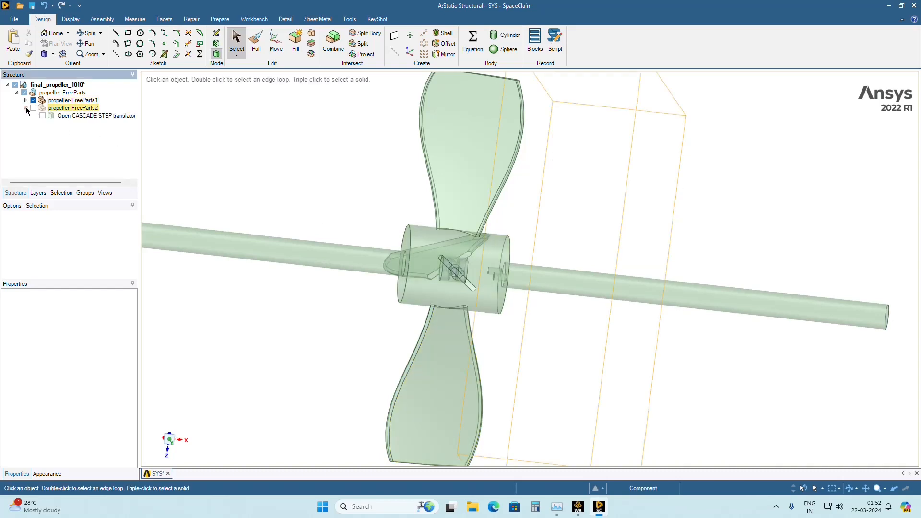
click(25, 108)
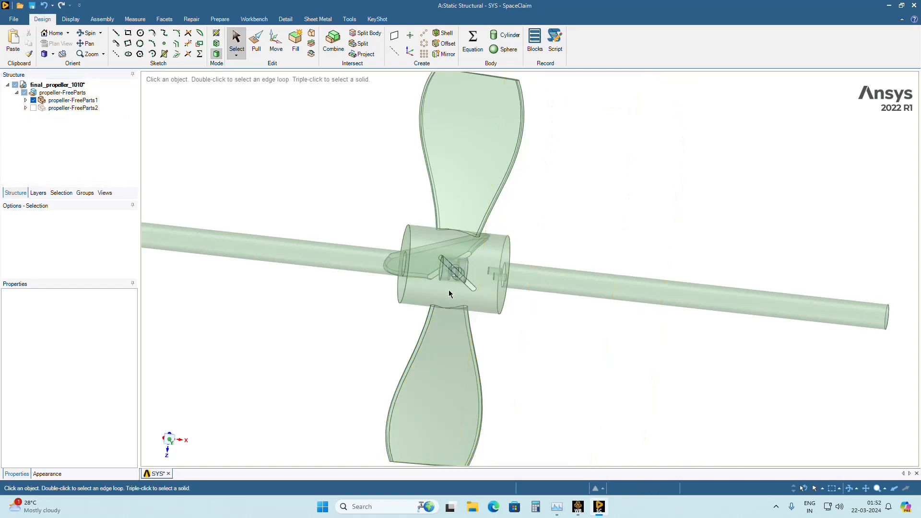
Delete the outer cylindrical face, 5 mm in radius, at the centre of the curved-blade hub, where the slots cross.
scroll(449, 291, down, 3)
scroll(449, 290, up, 5)
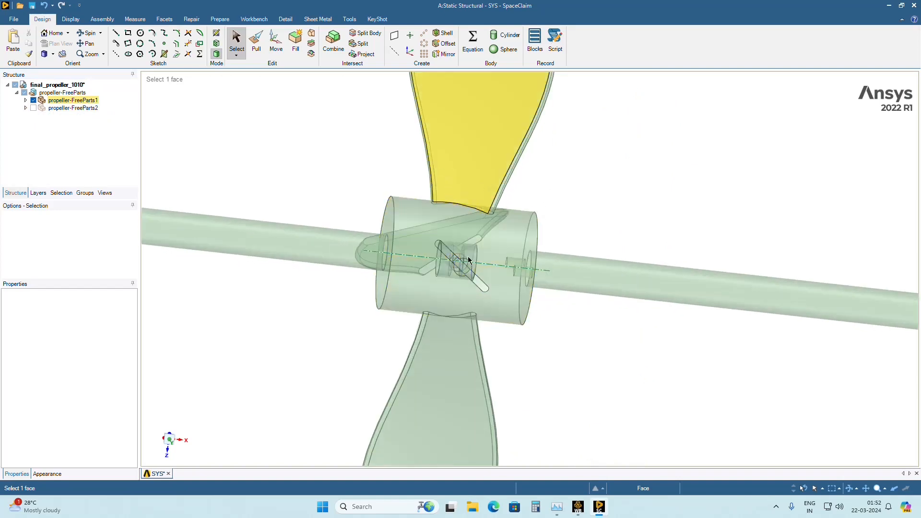
middle_drag(483, 346, 488, 294)
scroll(486, 287, up, 4)
mouse_move(476, 250)
middle_down()
mouse_move(404, 235)
mouse_move(447, 255)
mouse_move(416, 253)
mouse_move(456, 253)
middle_up()
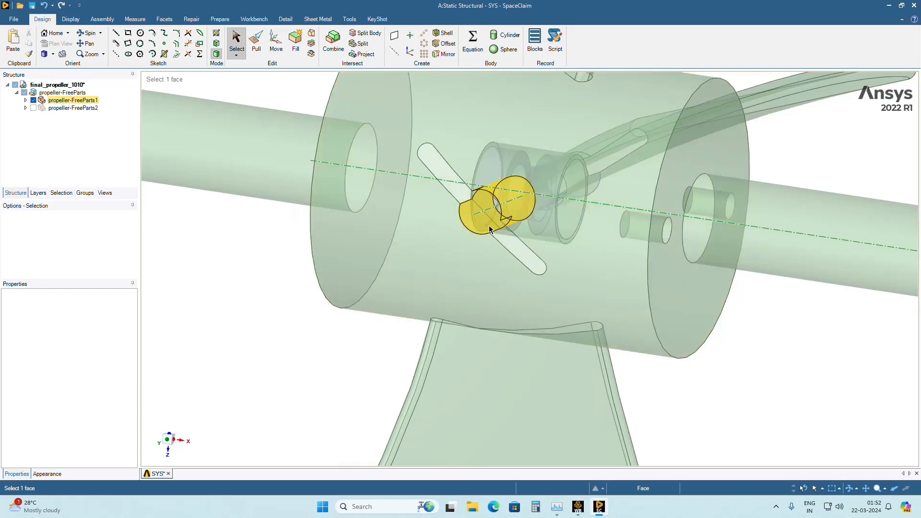
scroll(488, 225, up, 3)
middle_drag(488, 224, 447, 143)
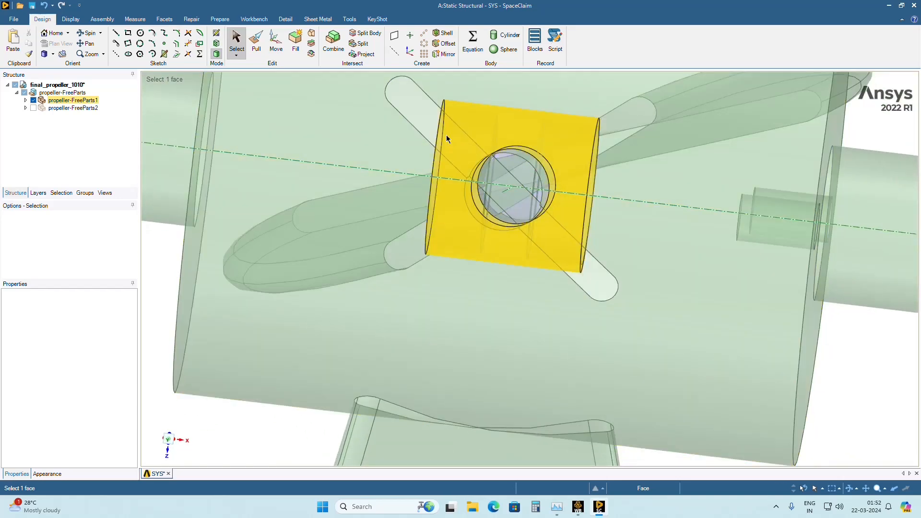
click(447, 136)
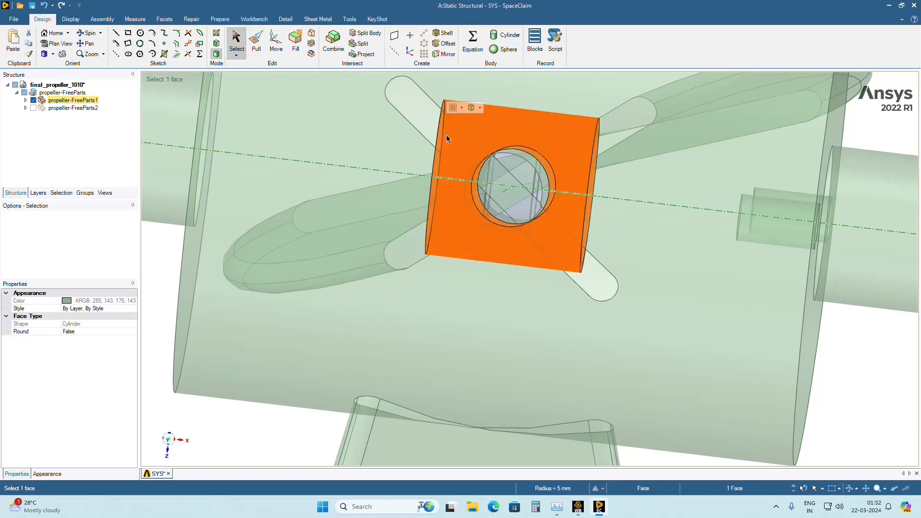
right_click(447, 137)
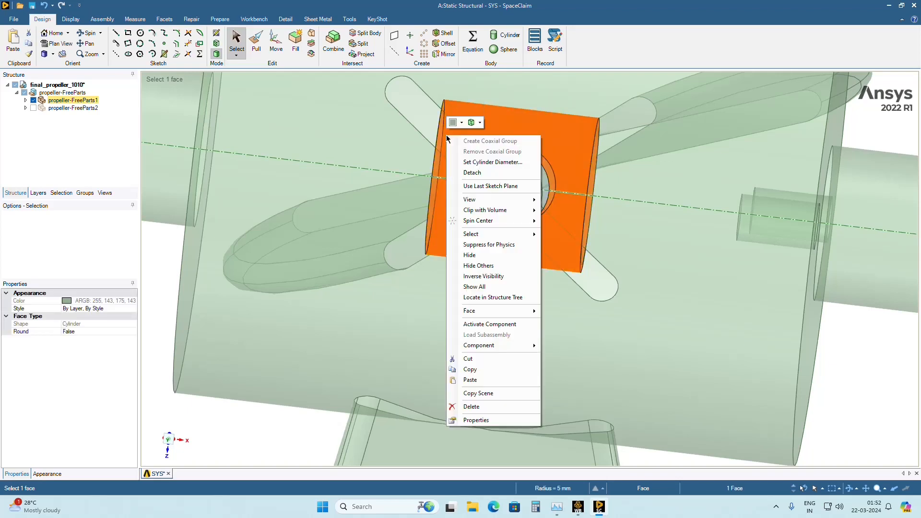
click(476, 409)
Examine the curved-blade hub from several angles, checking the crossing slots, round cavities and remaining faces around the shaft axis.
scroll(478, 220, down, 1)
middle_drag(477, 220, 484, 238)
scroll(423, 254, down, 5)
mouse_move(423, 254)
middle_down()
mouse_move(451, 263)
mouse_move(475, 292)
mouse_move(463, 347)
mouse_move(434, 190)
mouse_move(463, 213)
mouse_move(498, 197)
middle_up()
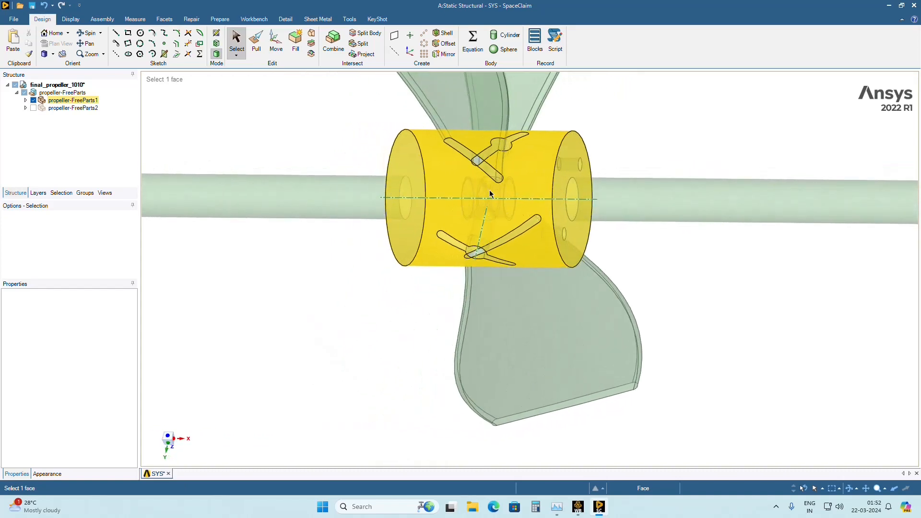
scroll(481, 197, up, 4)
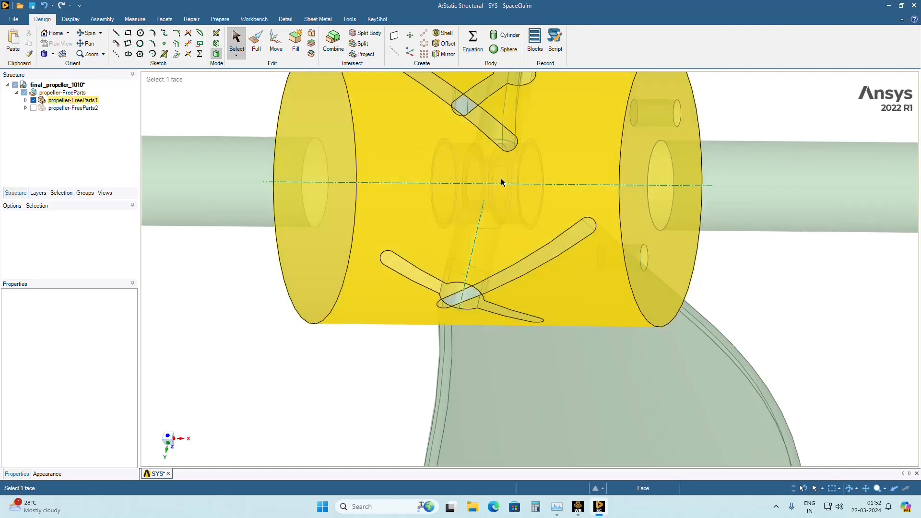
scroll(495, 182, up, 2)
mouse_move(479, 184)
middle_down()
mouse_move(503, 163)
mouse_move(490, 165)
mouse_move(481, 221)
middle_up()
scroll(470, 148, down, 3)
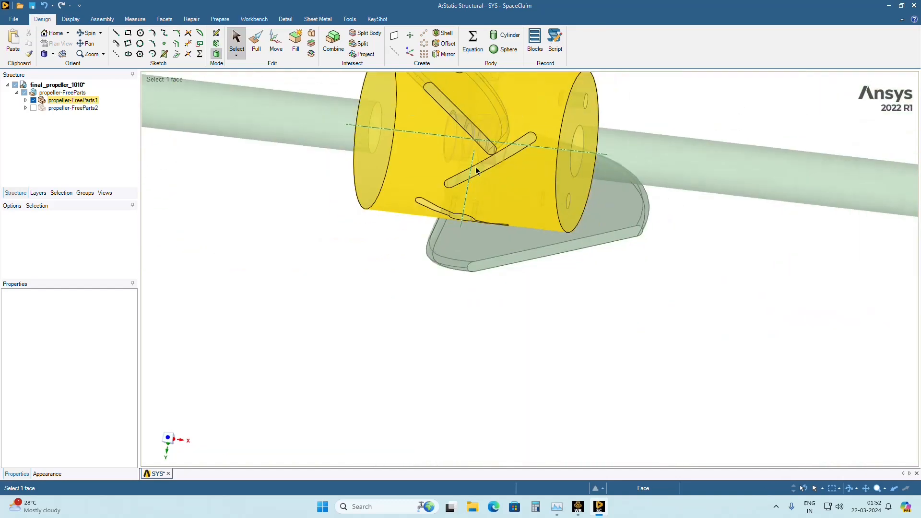
middle_drag(487, 181, 402, 168)
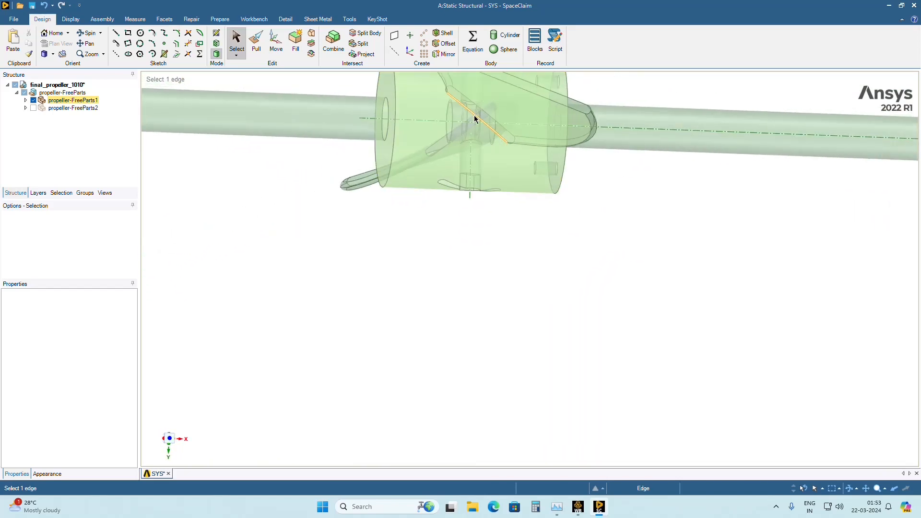
scroll(469, 127, up, 2)
scroll(469, 128, down, 4)
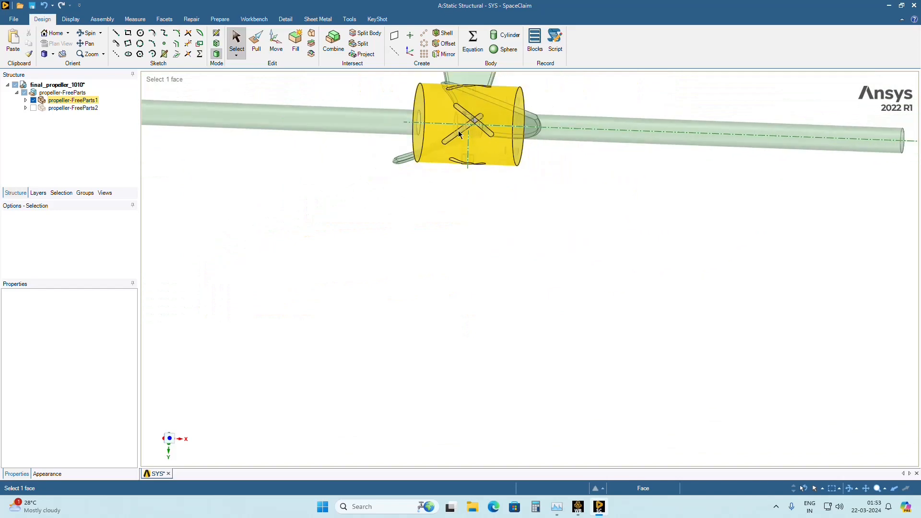
middle_drag(459, 135, 422, 167)
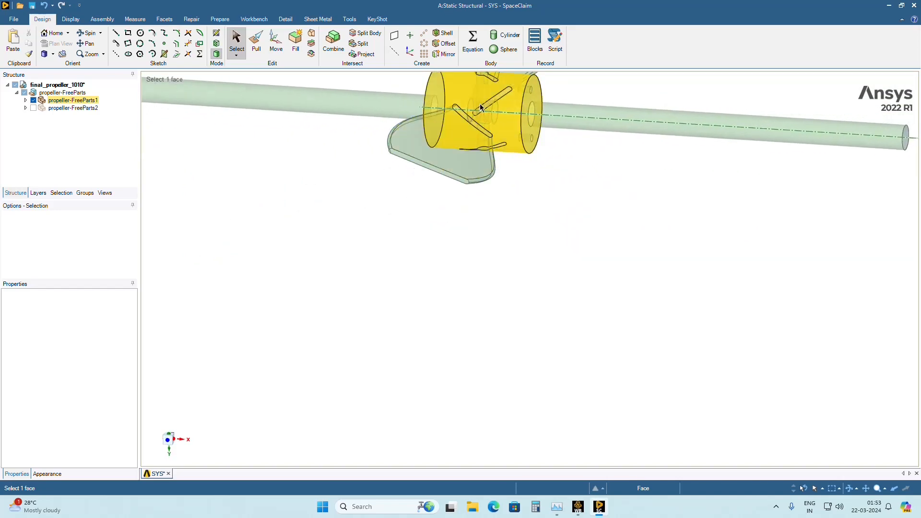
middle_drag(480, 104, 350, 142)
scroll(551, 149, down, 4)
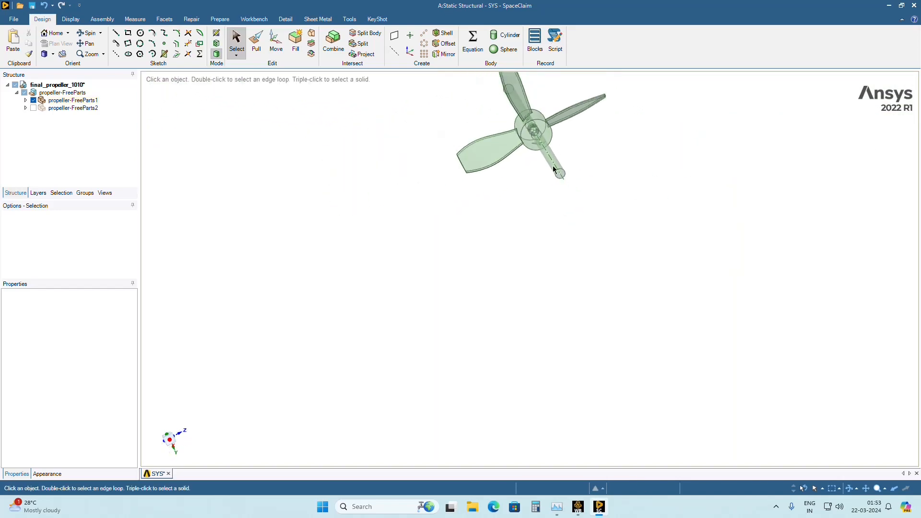
mouse_move(554, 173)
middle_down()
mouse_move(528, 117)
mouse_move(507, 119)
middle_up()
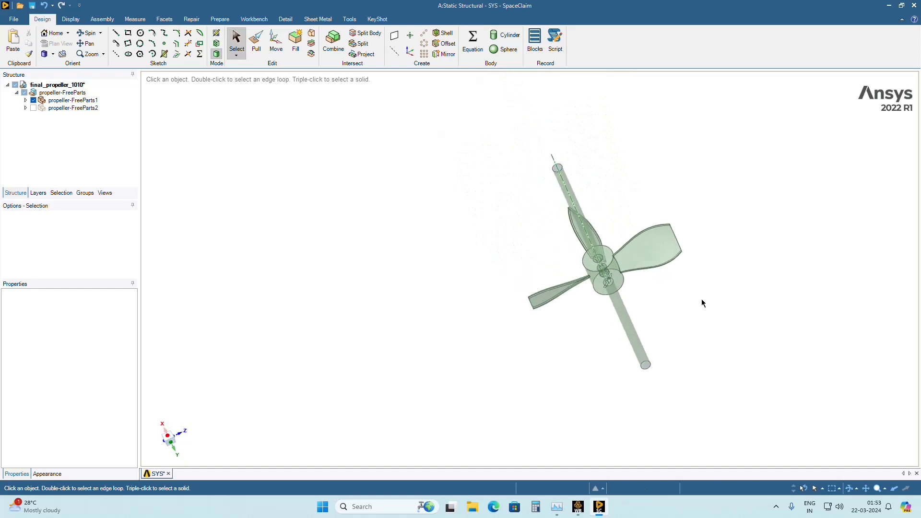
Delete the small spline face that lies across the round cavity inside the hub, in line with the blade slot.
scroll(555, 247, up, 10)
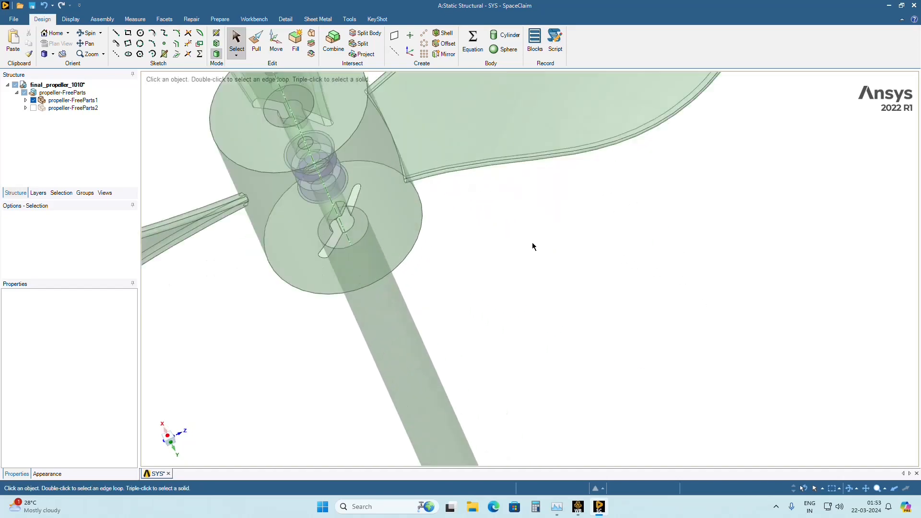
middle_drag(616, 280, 504, 258)
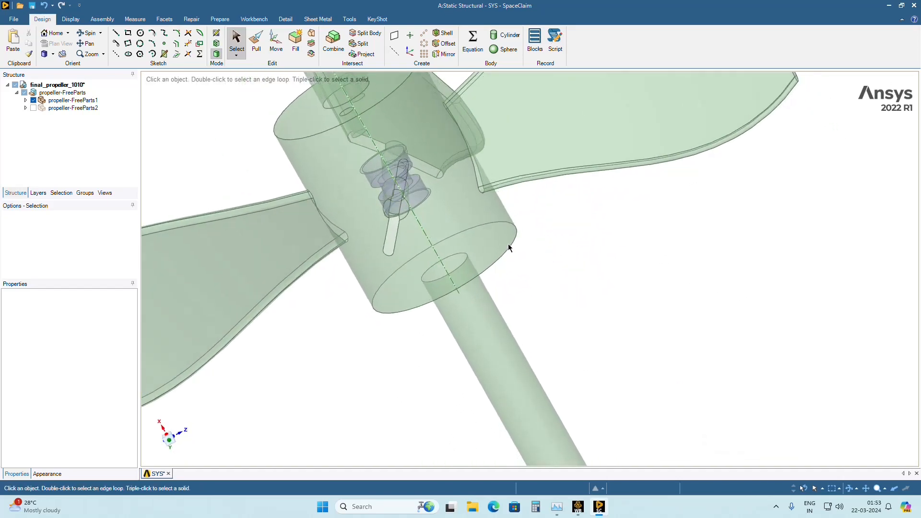
click(397, 205)
scroll(398, 205, up, 8)
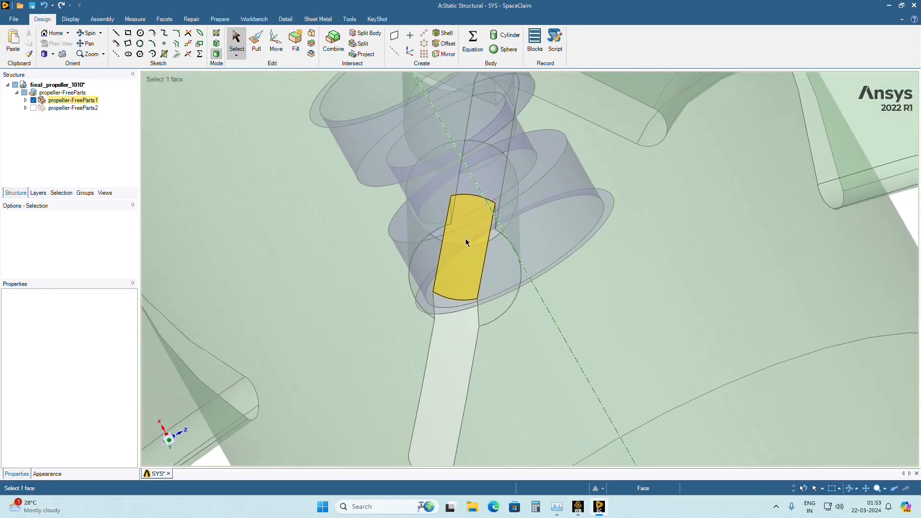
click(466, 238)
right_click(465, 238)
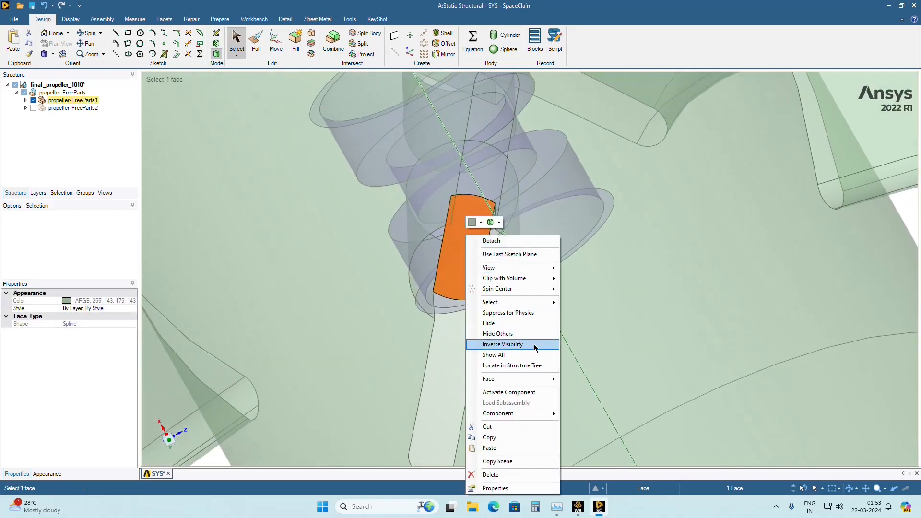
click(496, 475)
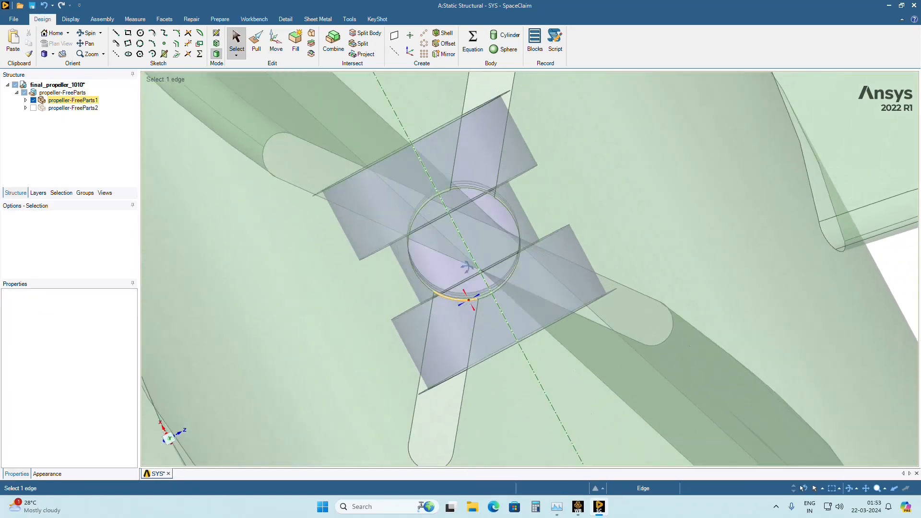
Delete the three coaxial cylindrical faces at the hub's centre: the narrow middle one and the wider one on each side.
middle_drag(467, 267, 446, 270)
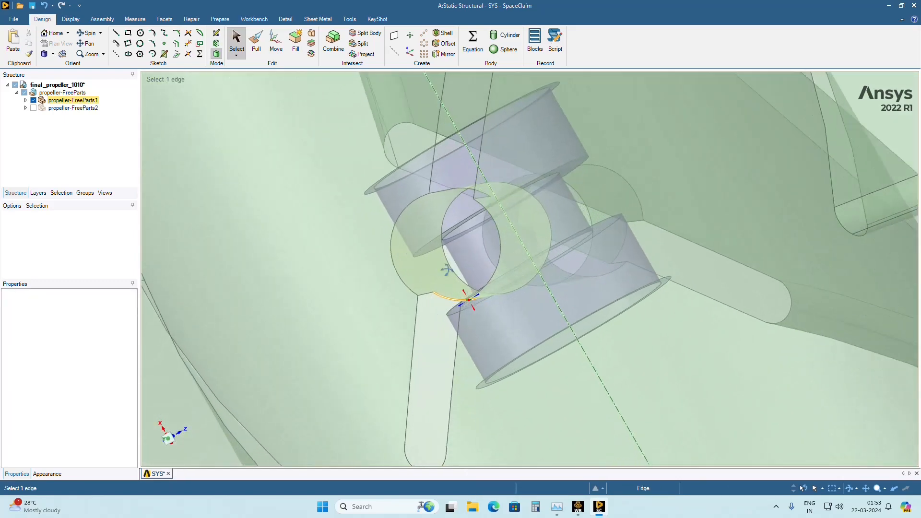
click(460, 252)
right_click(459, 253)
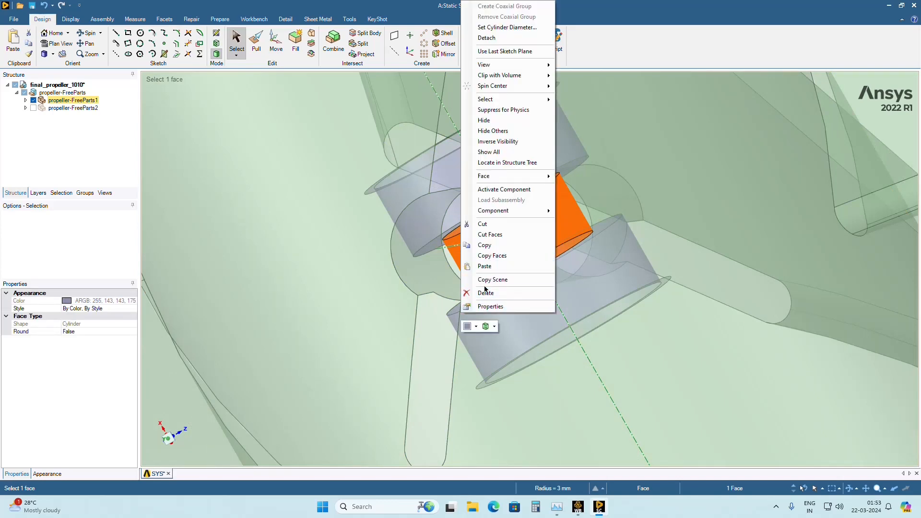
click(485, 293)
middle_drag(470, 253, 468, 249)
click(470, 169)
right_click(470, 169)
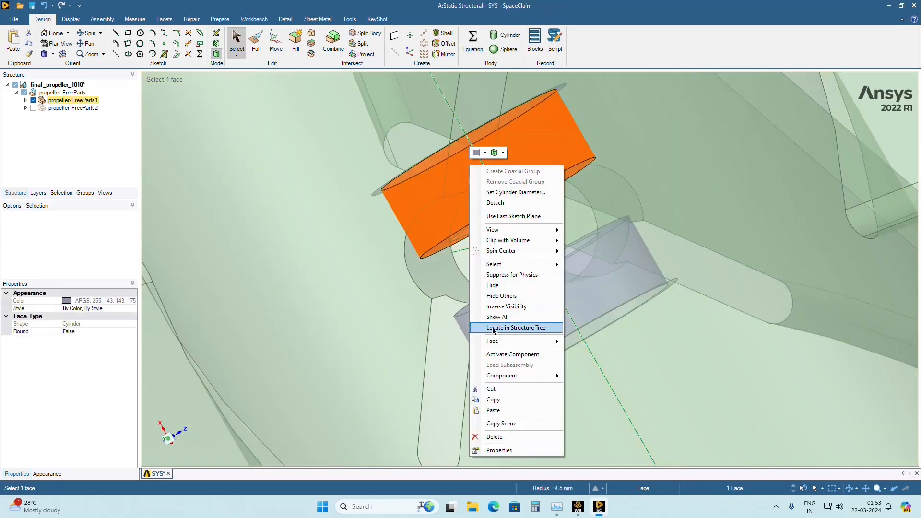
click(503, 437)
middle_drag(464, 247, 502, 255)
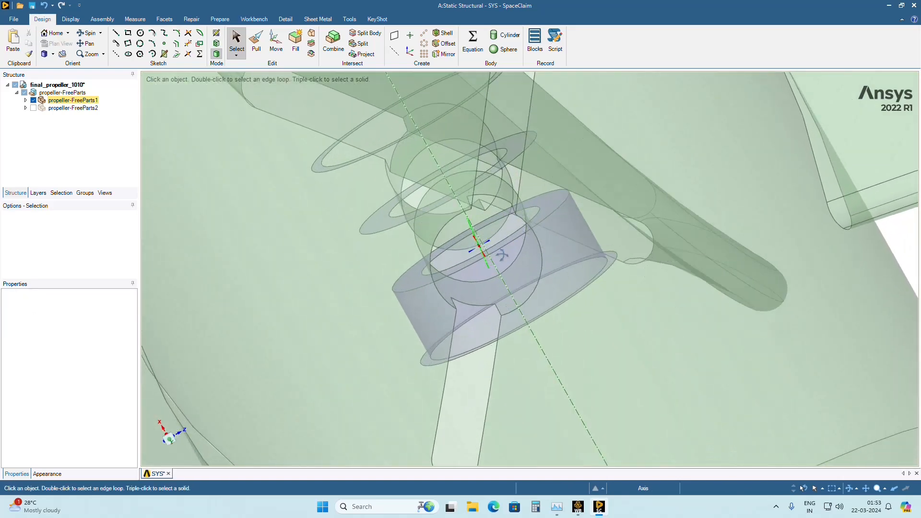
right_click(479, 266)
click(516, 270)
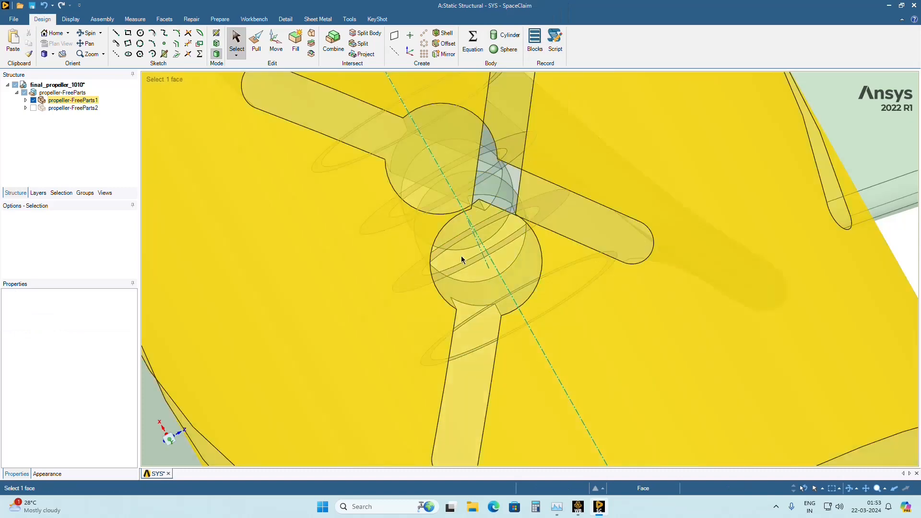
Delete the wide and the narrow flat ring faces on the far side of the hub's centre.
middle_drag(469, 269, 415, 197)
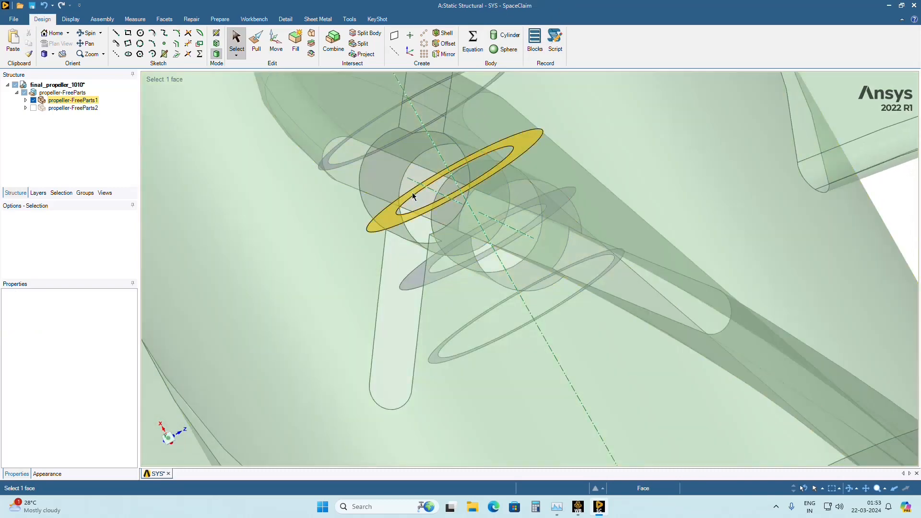
click(413, 194)
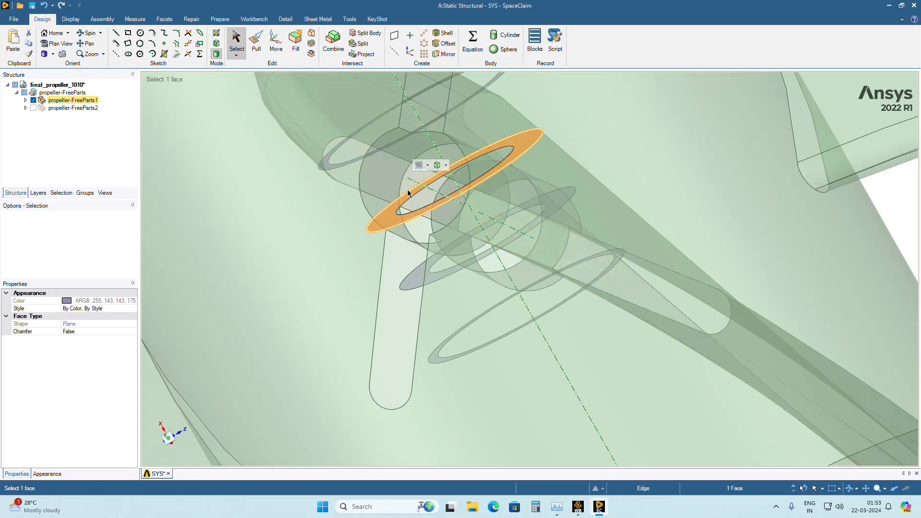
right_click(411, 193)
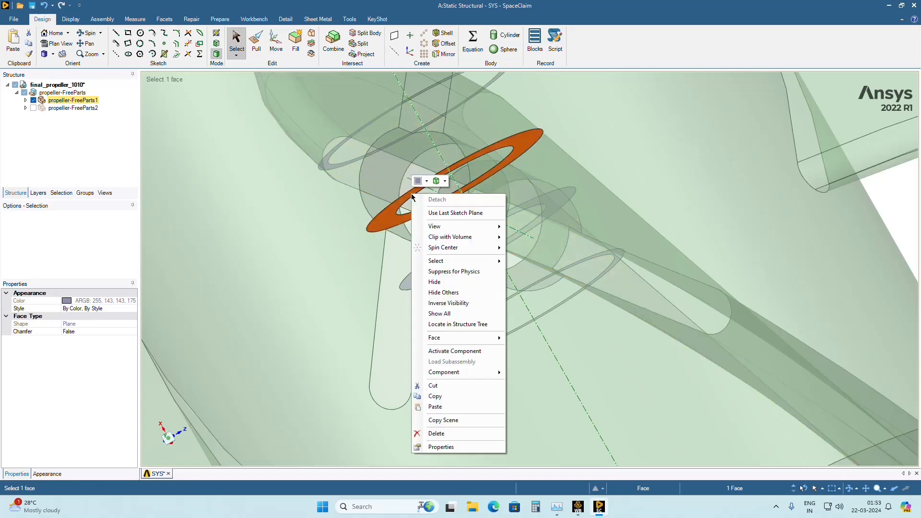
click(455, 434)
middle_drag(435, 225, 396, 149)
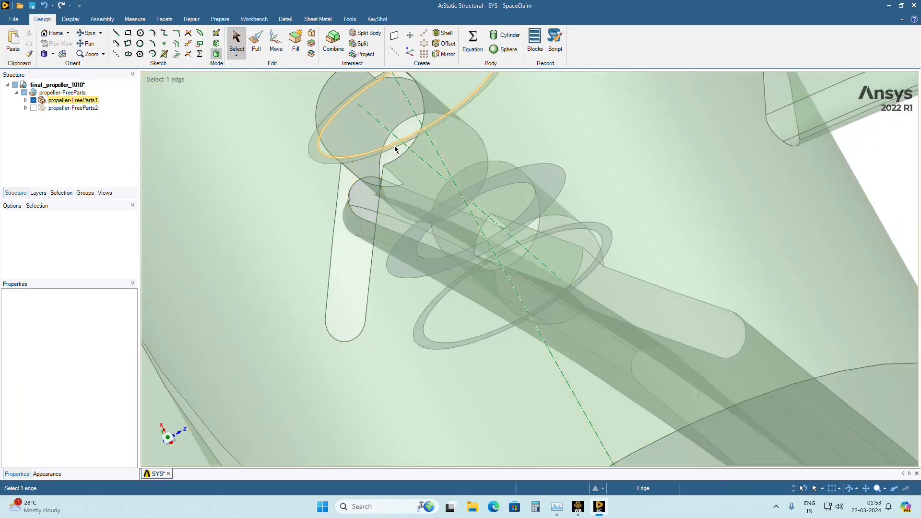
scroll(396, 149, up, 5)
click(395, 146)
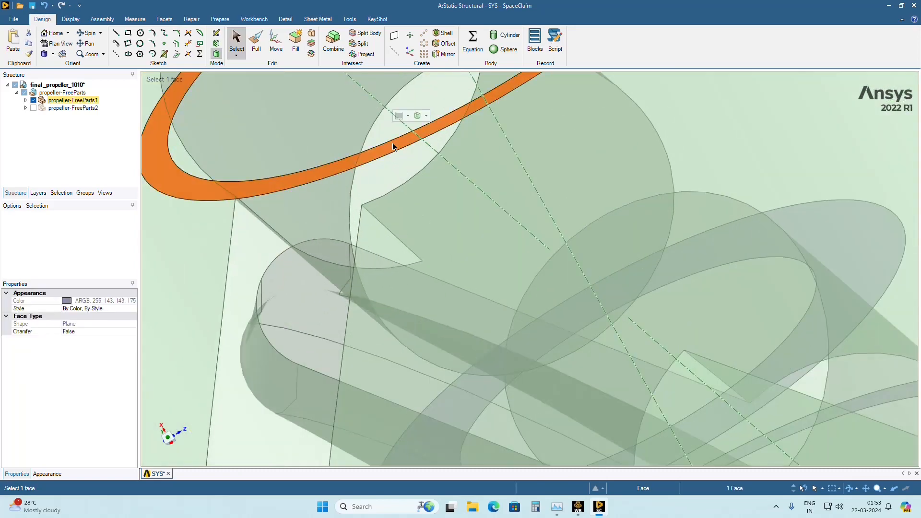
right_click(393, 144)
click(436, 384)
Delete the wider of the two flat ring faces left inside the hub around the shaft axis.
scroll(418, 243, down, 5)
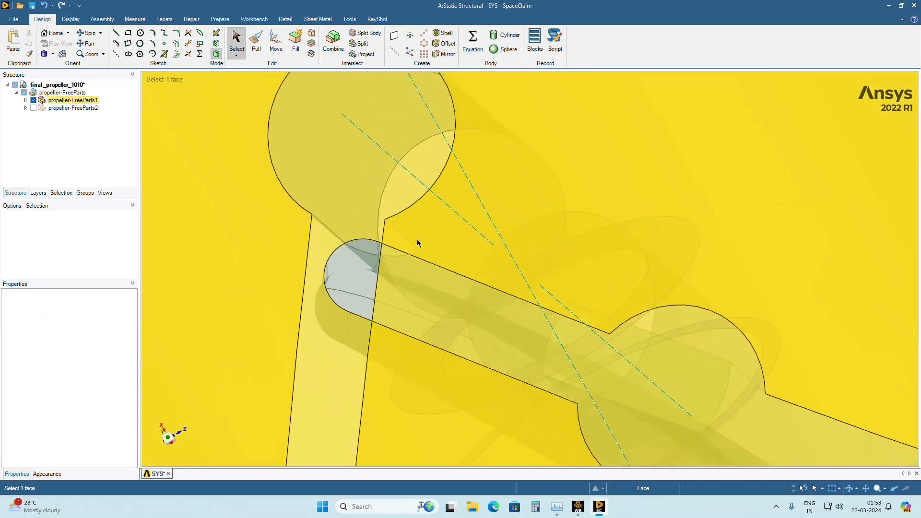
middle_drag(418, 243, 450, 285)
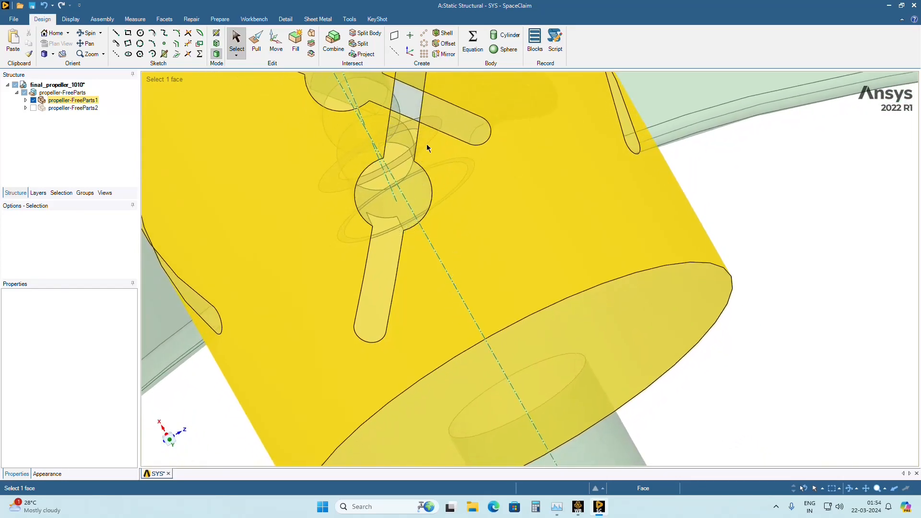
middle_drag(427, 149, 415, 126)
click(411, 124)
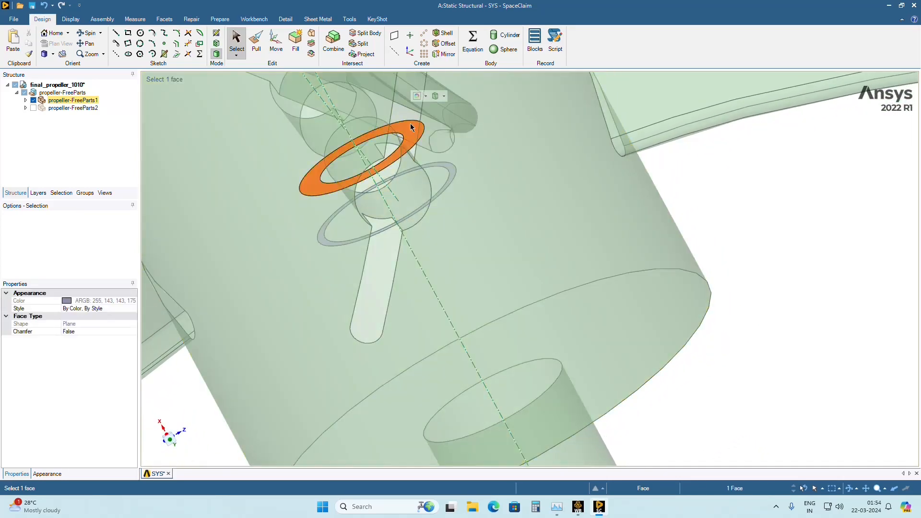
right_click(411, 123)
click(436, 364)
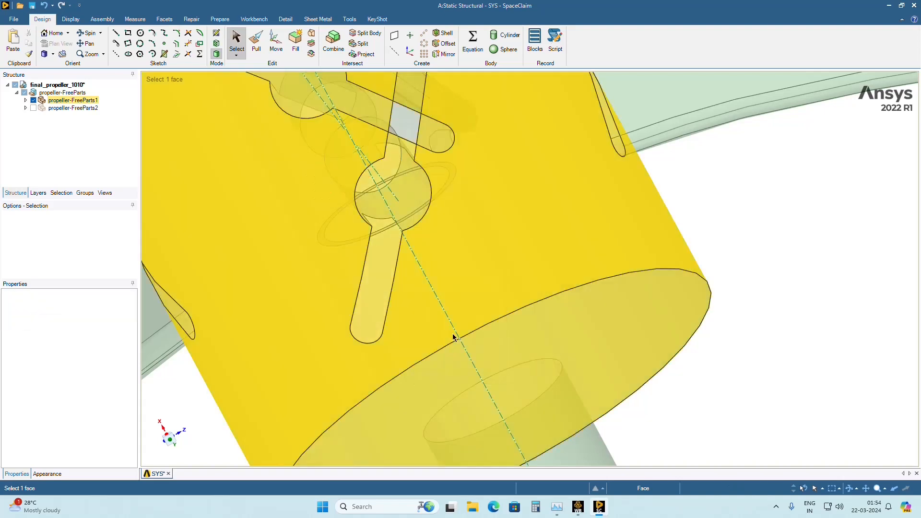
Delete the remaining narrow flat ring face inside the hub around the shaft axis.
middle_drag(444, 235, 410, 270)
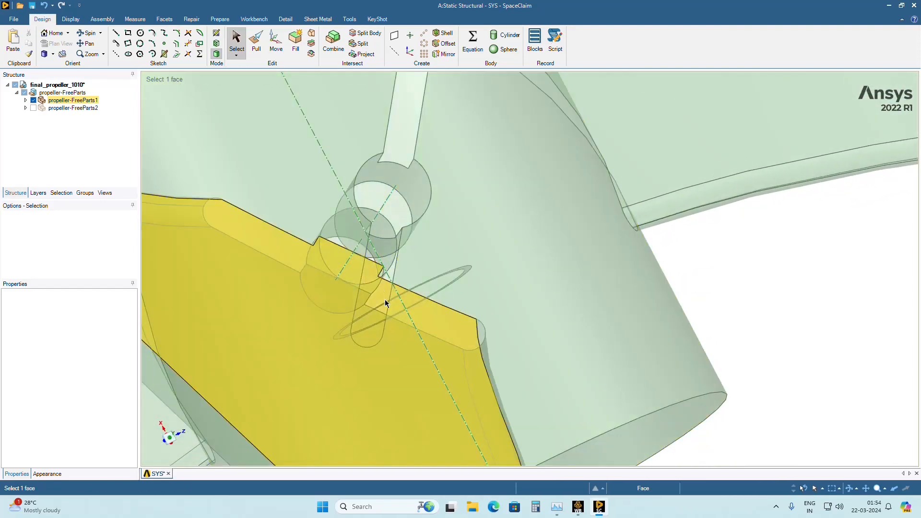
scroll(382, 309, up, 6)
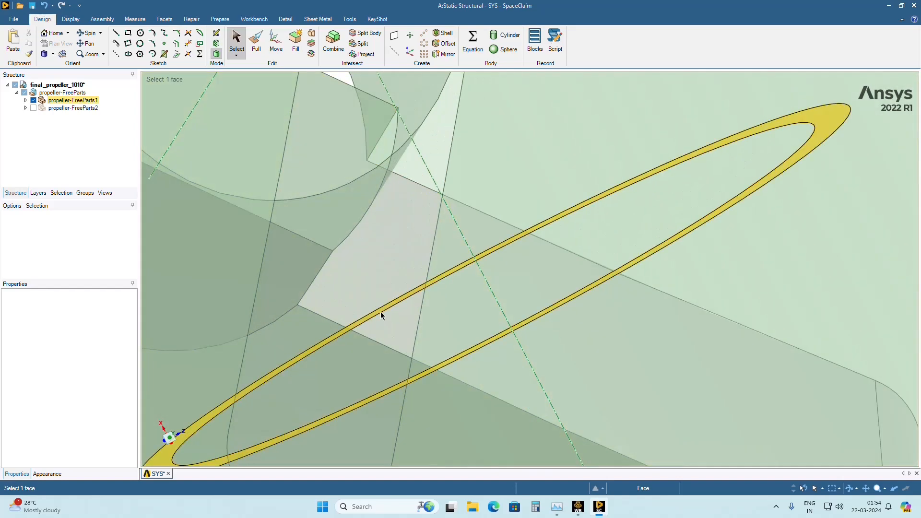
click(382, 316)
right_click(384, 315)
click(415, 292)
scroll(413, 295, down, 8)
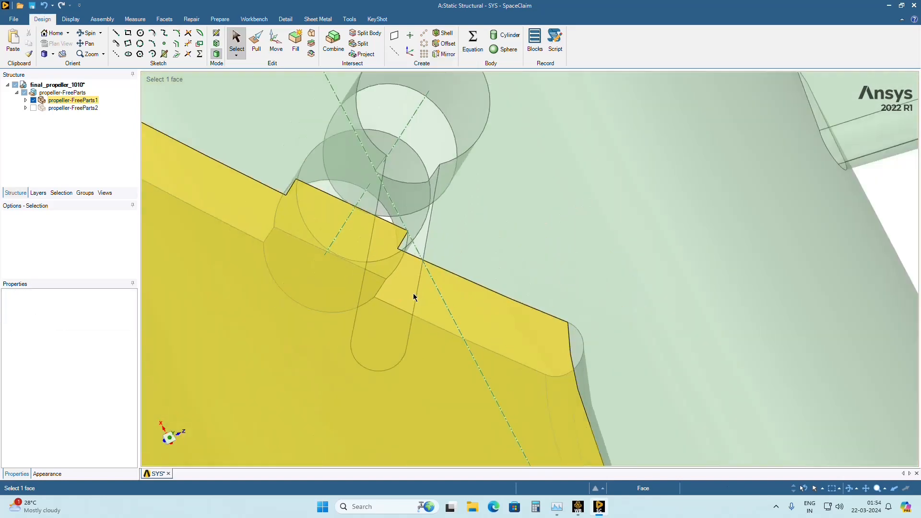
Delete the two 2.5 mm radius cylindrical faces that run into the hub from the round centres of the two open blade slots.
middle_drag(392, 300, 460, 232)
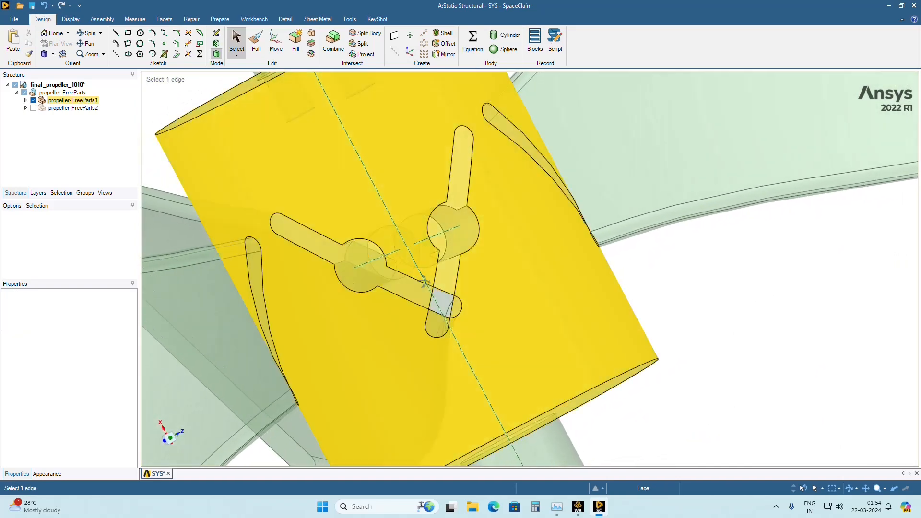
click(460, 232)
right_click(461, 234)
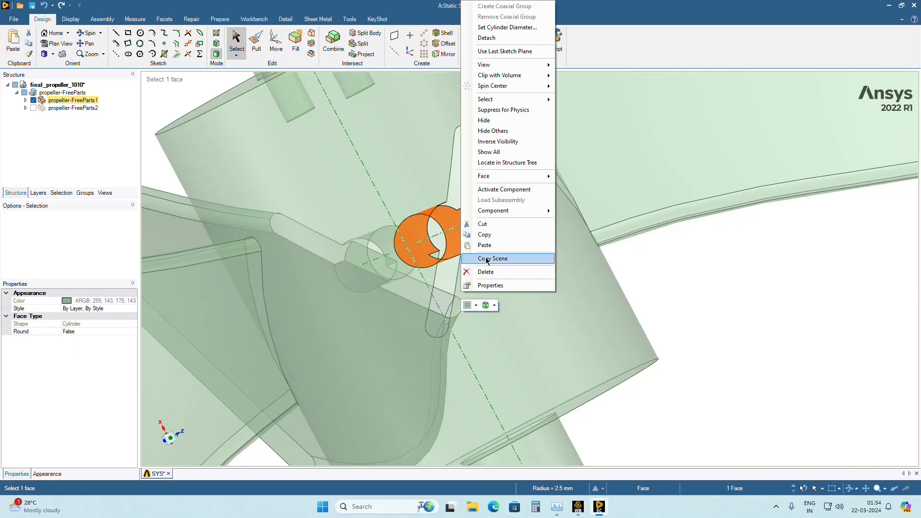
click(484, 270)
middle_drag(438, 271, 451, 247)
click(453, 245)
right_click(453, 246)
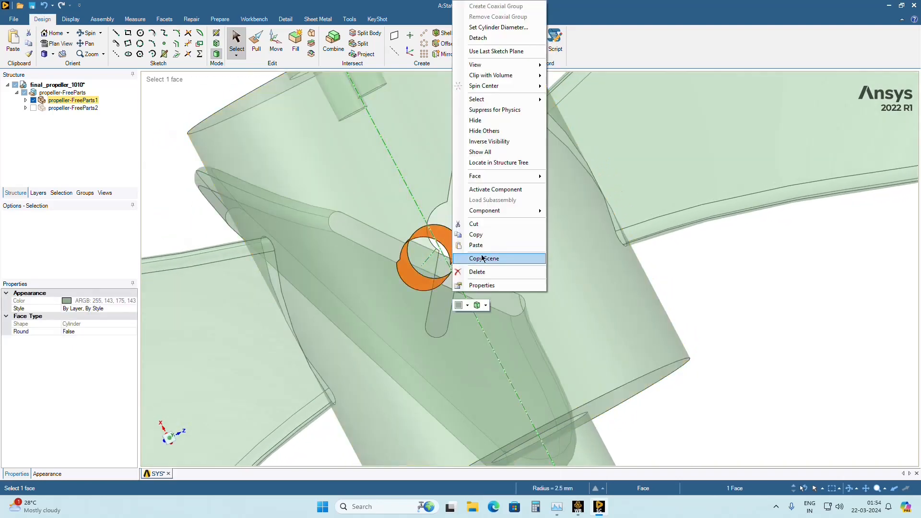
click(482, 275)
Examine the hub's open slots and the blades from several sides, ending square-on to the shaft with one blade extending straight from the hub.
middle_drag(469, 266, 433, 287)
scroll(503, 246, down, 5)
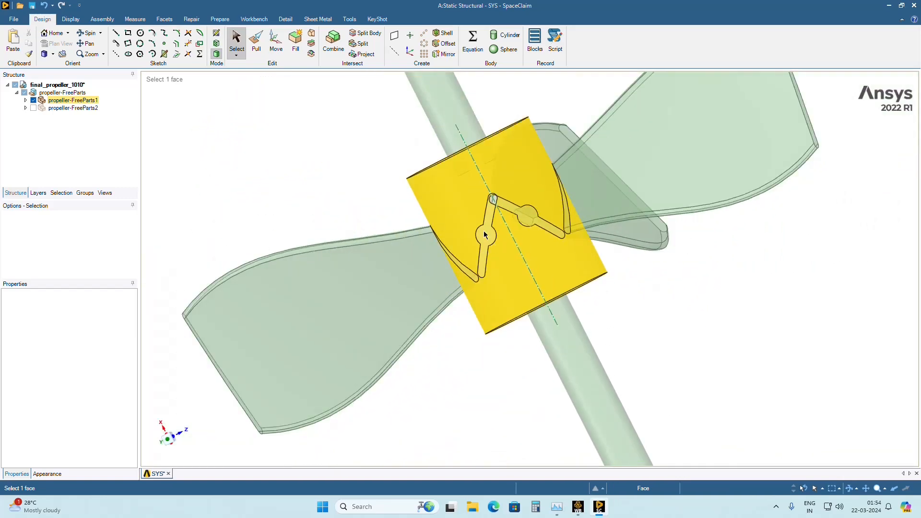
middle_drag(490, 243, 645, 250)
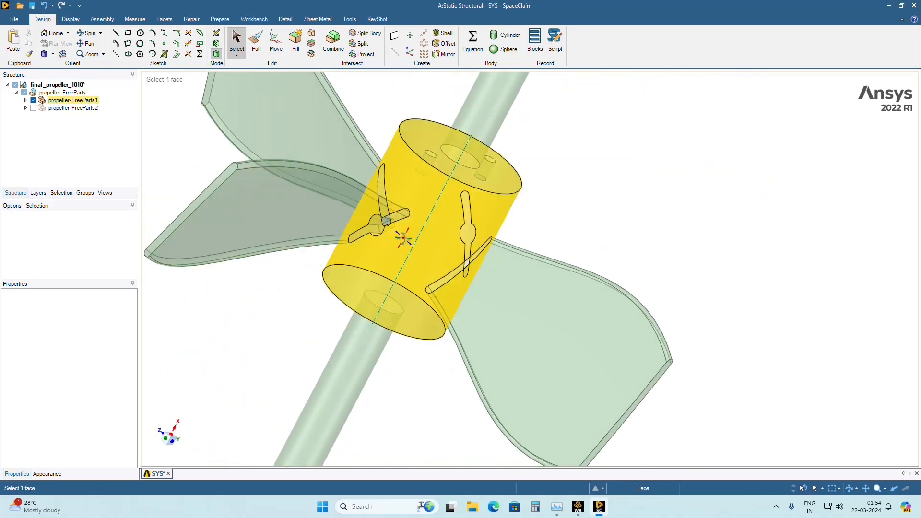
middle_drag(401, 238, 319, 221)
scroll(322, 219, down, 1)
scroll(342, 247, down, 6)
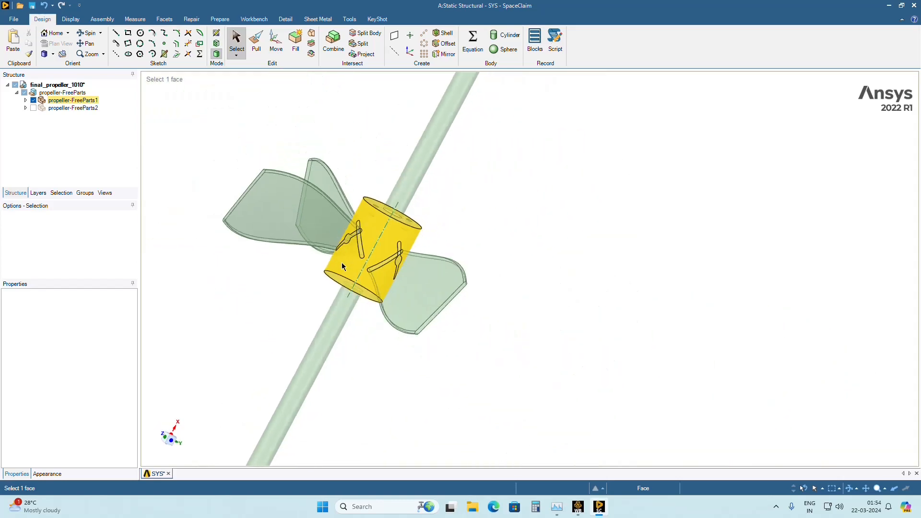
click(172, 441)
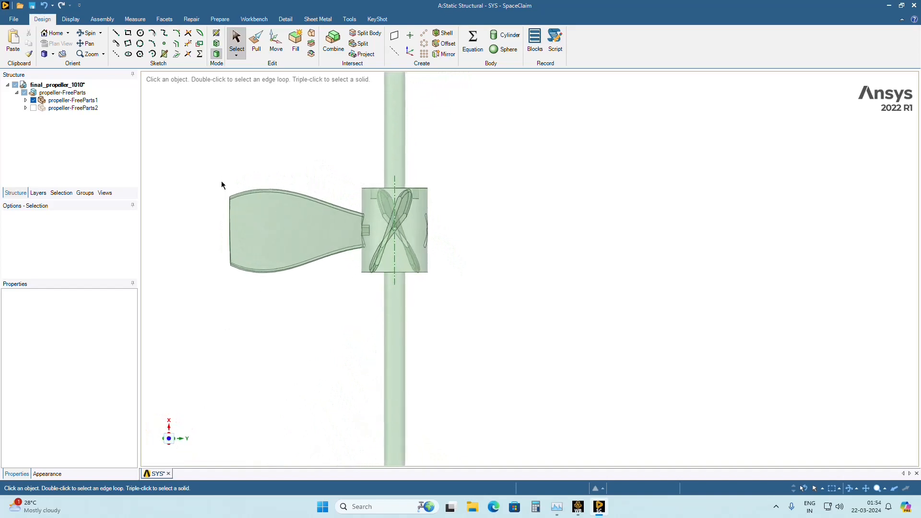
click(169, 442)
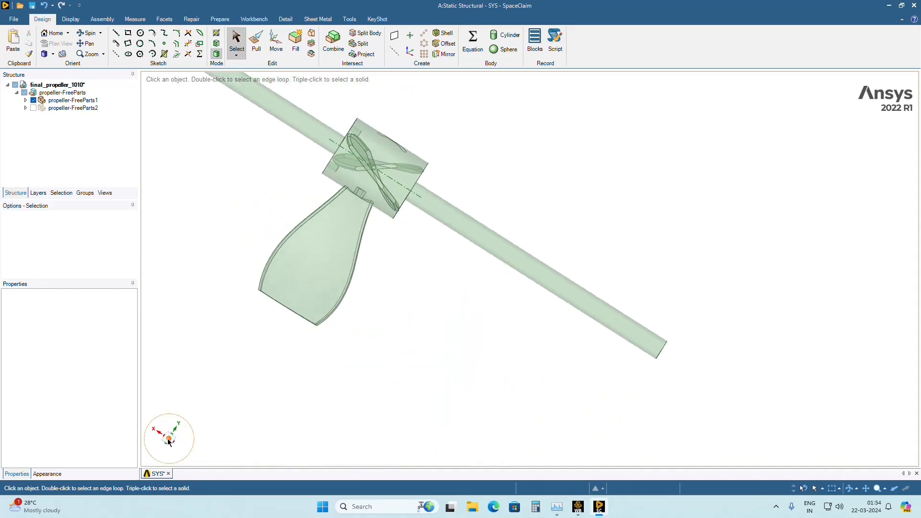
click(169, 442)
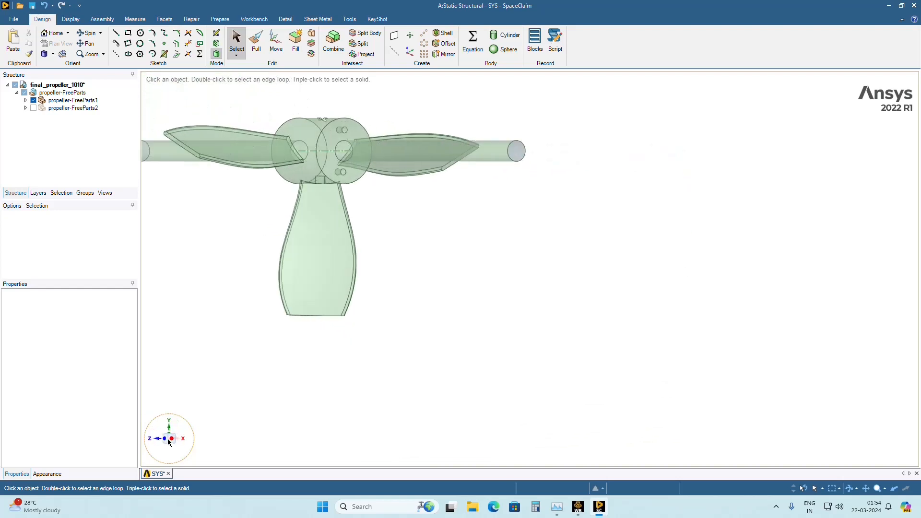
middle_drag(279, 371, 250, 434)
click(172, 443)
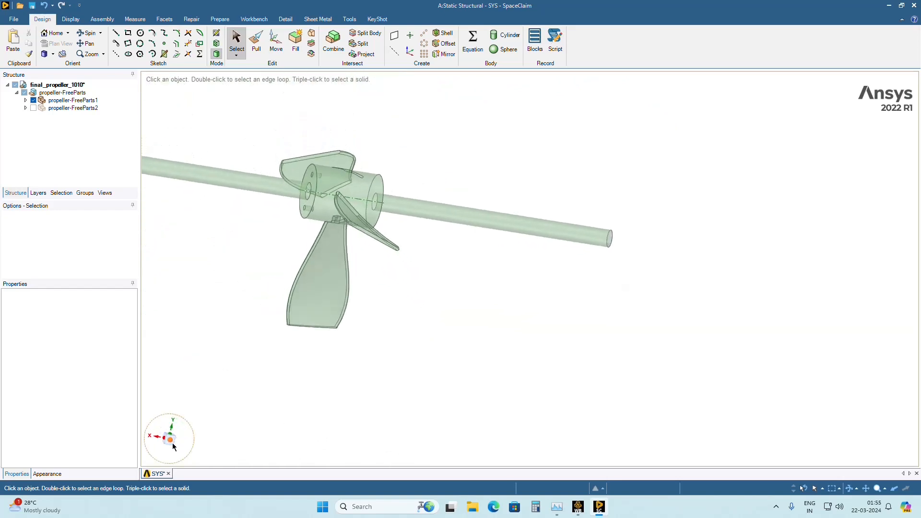
Box-select all faces of the blade extending straight down from the hub, including its root, and delete them.
click(326, 240)
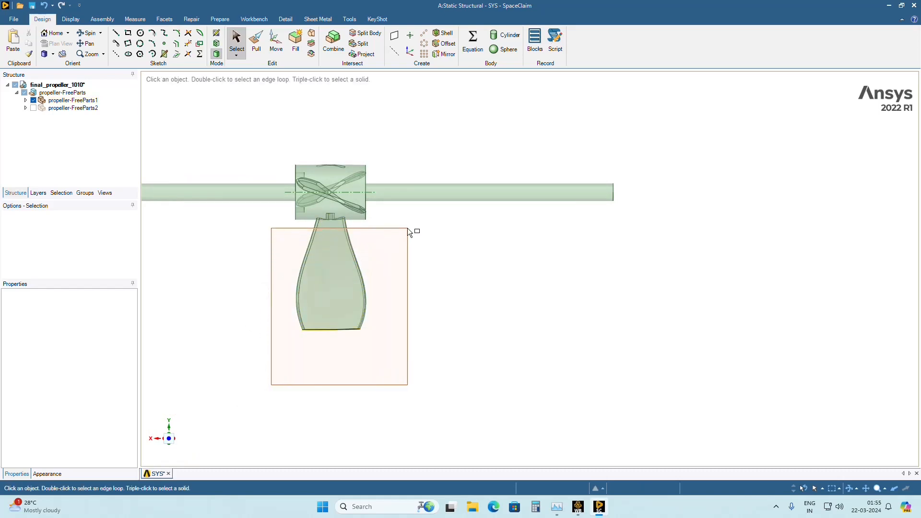
drag(410, 224, 411, 267)
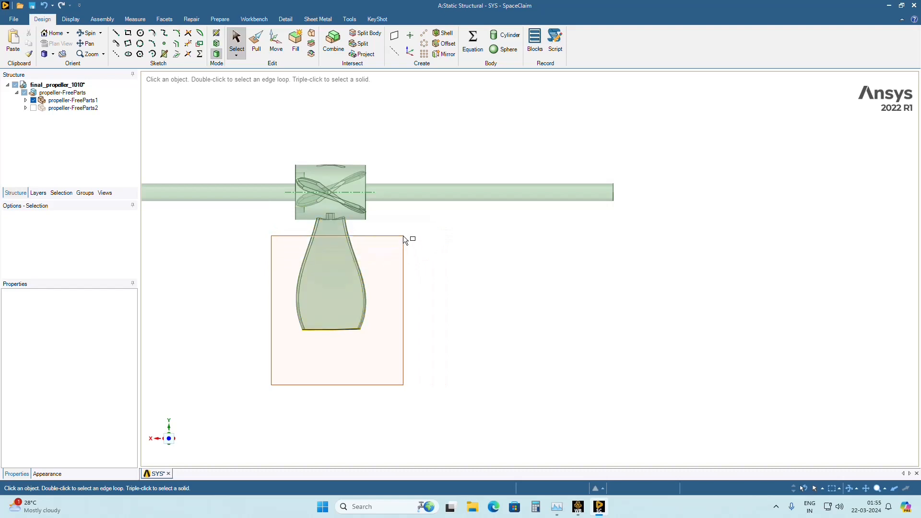
drag(410, 208, 416, 262)
middle_drag(283, 374, 351, 376)
click(169, 441)
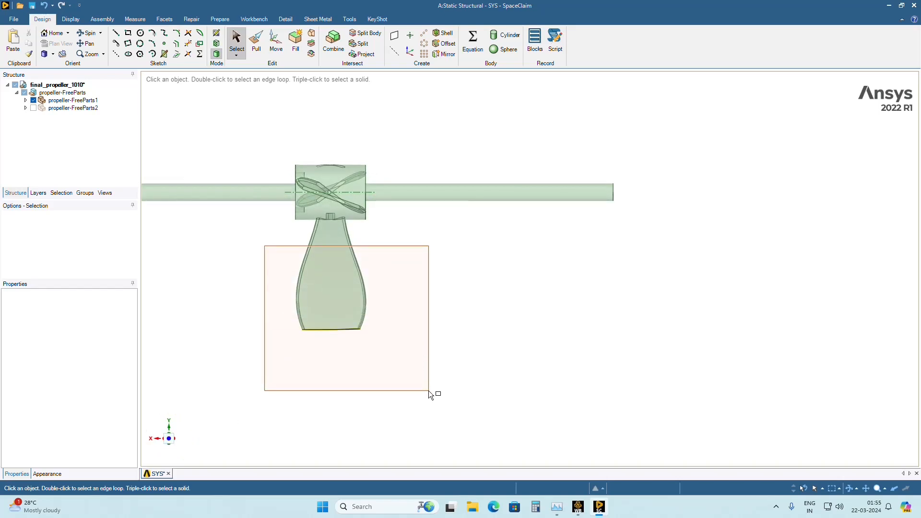
drag(428, 391, 428, 390)
drag(299, 248, 279, 238)
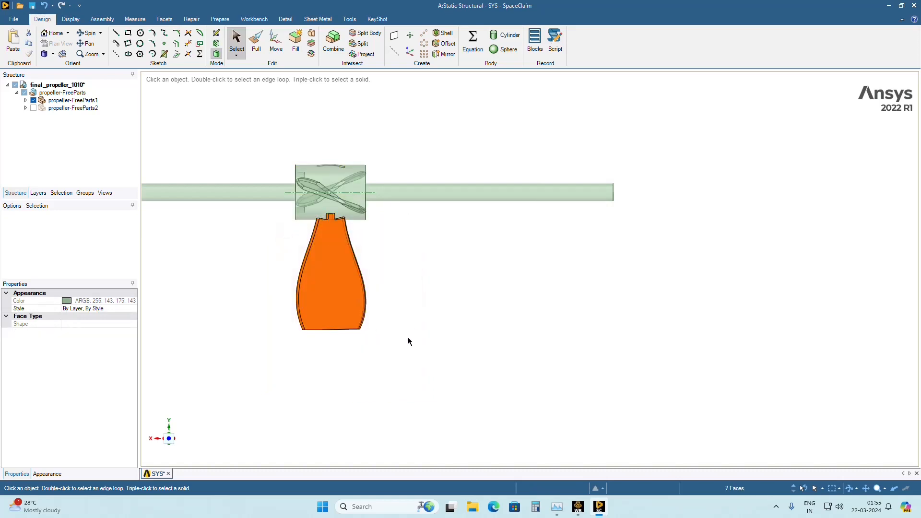
middle_drag(408, 342, 456, 310)
right_click(331, 286)
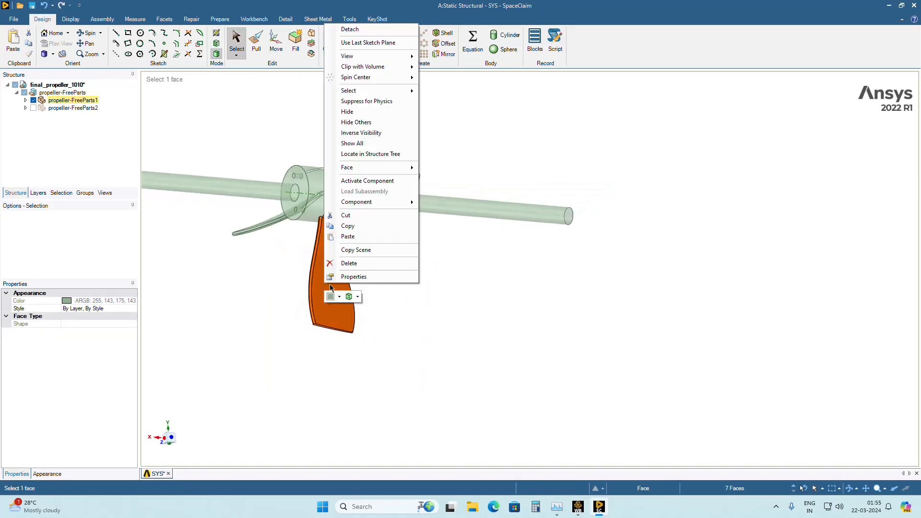
click(361, 264)
Delete the small leftover spline face visible through the hub's blade slot, at the slot's round centre.
middle_drag(333, 391, 321, 272)
middle_drag(355, 351, 364, 382)
scroll(365, 382, up, 5)
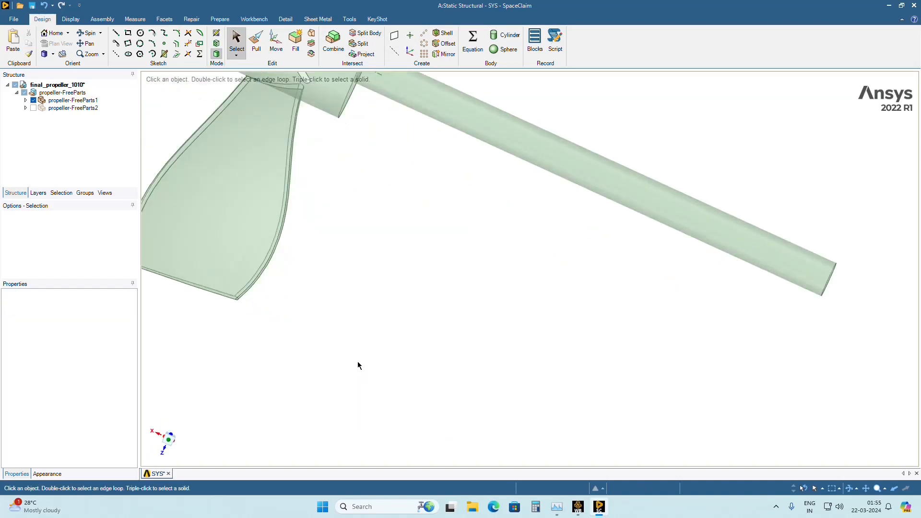
scroll(327, 295, down, 4)
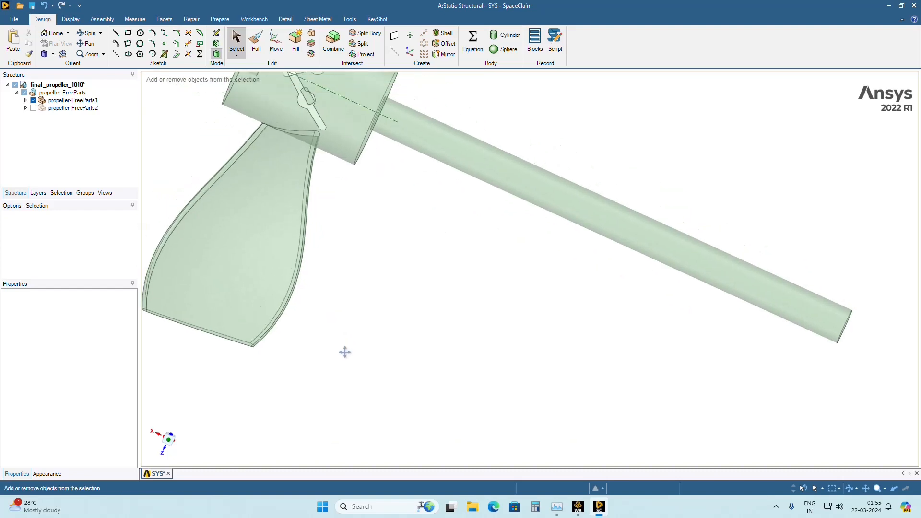
shift+middle_drag(345, 352, 382, 439)
click(329, 244)
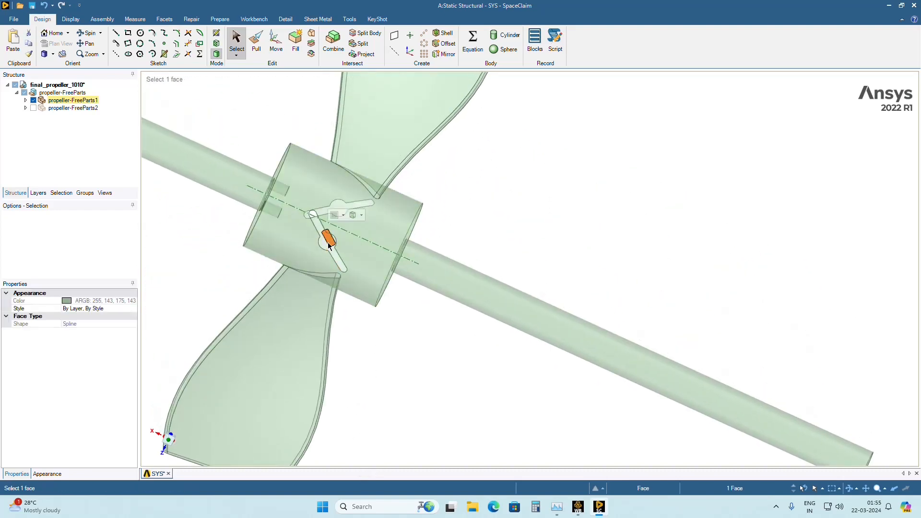
right_click(329, 246)
click(354, 245)
Fill the first open blade slot on the hub's cylindrical surface by selecting its whole edge loop, using the Extend fill option.
middle_drag(387, 350, 413, 327)
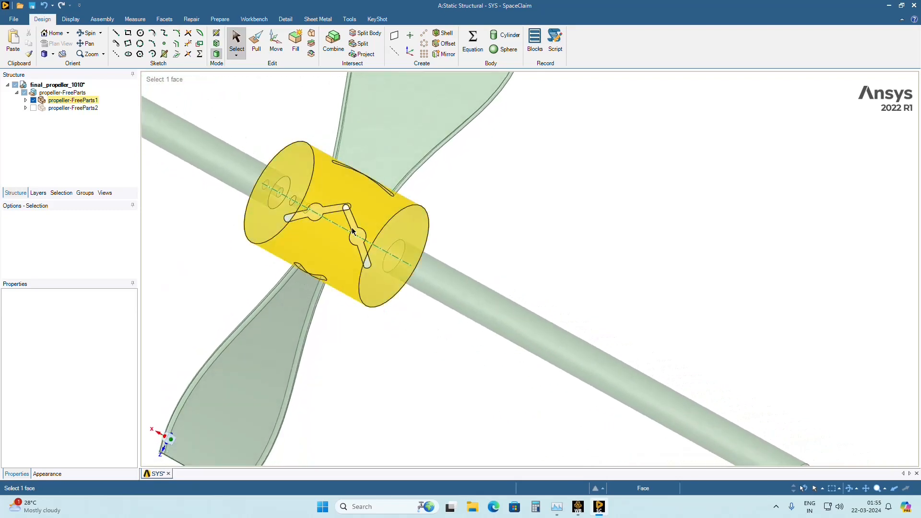
click(346, 210)
middle_drag(365, 274, 376, 226)
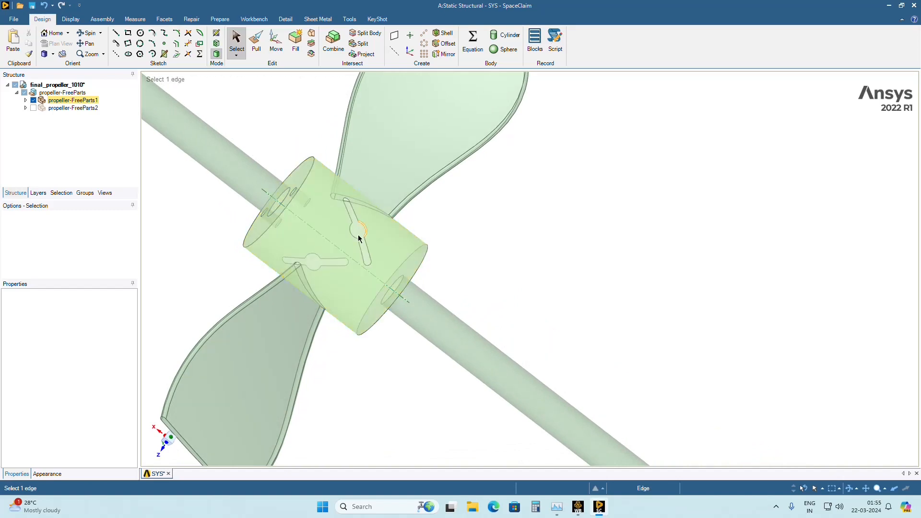
middle_drag(358, 239, 301, 237)
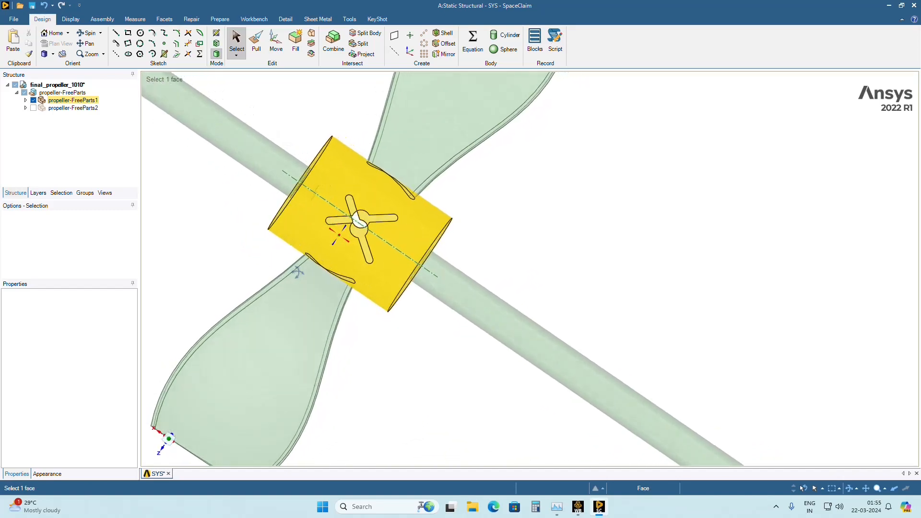
key(Escape)
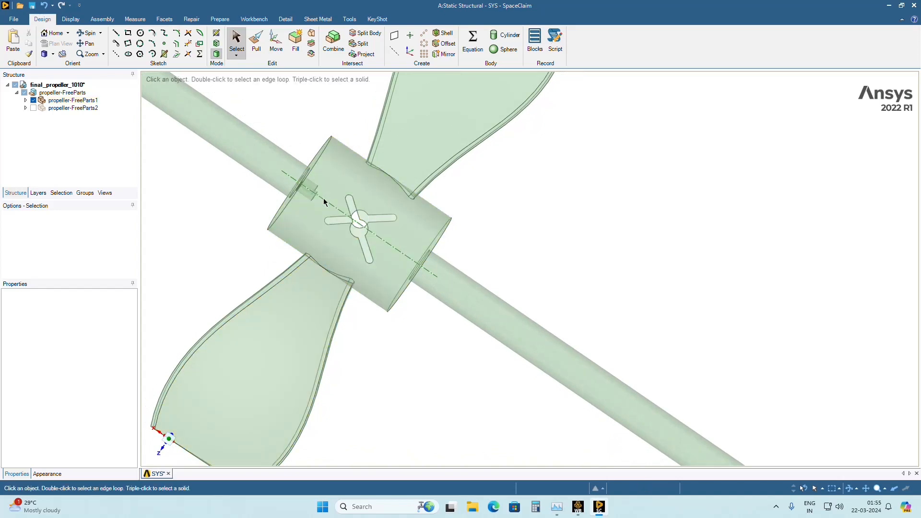
click(295, 42)
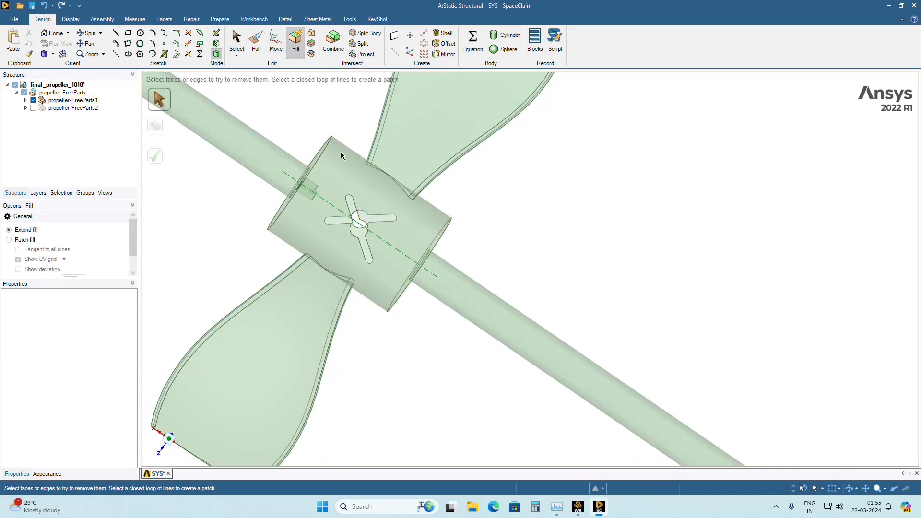
scroll(407, 284, up, 5)
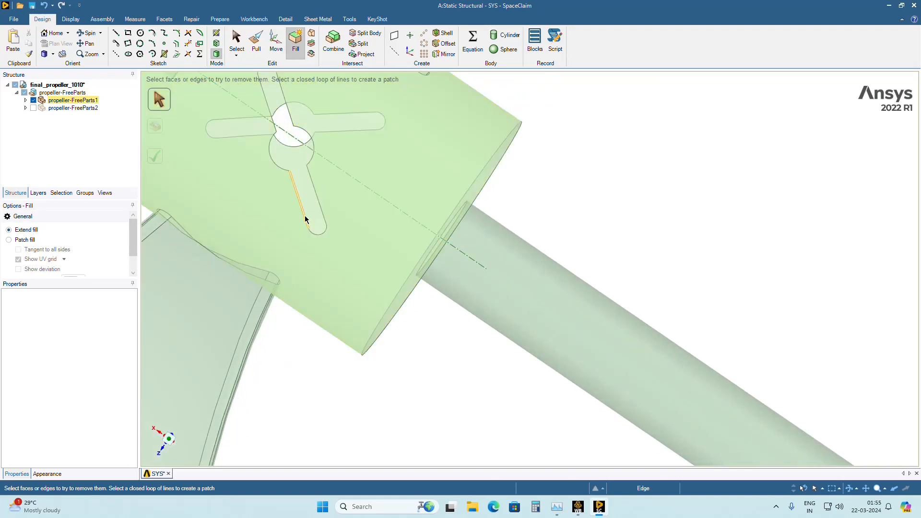
double_click(305, 219)
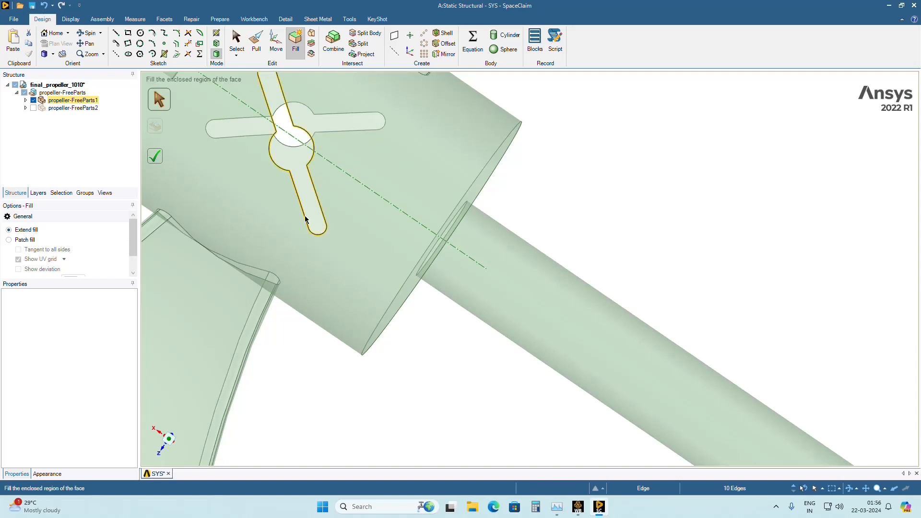
scroll(307, 216, down, 3)
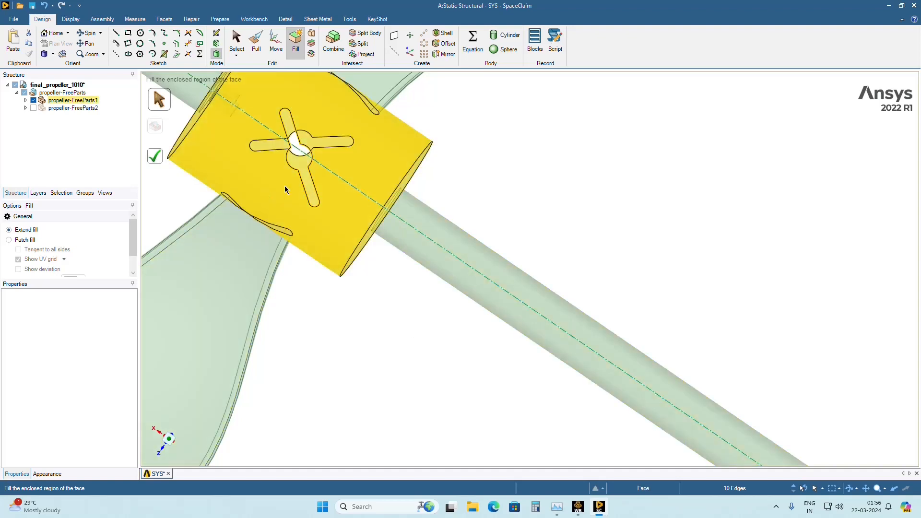
click(158, 165)
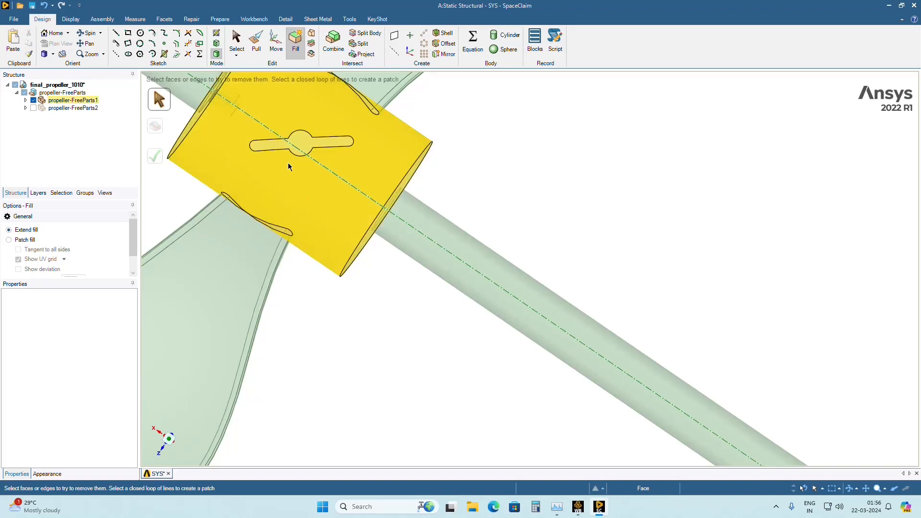
Fill the remaining blade slot on the hub's cylindrical surface through its closed edge loop.
middle_drag(288, 163, 401, 144)
scroll(281, 209, up, 5)
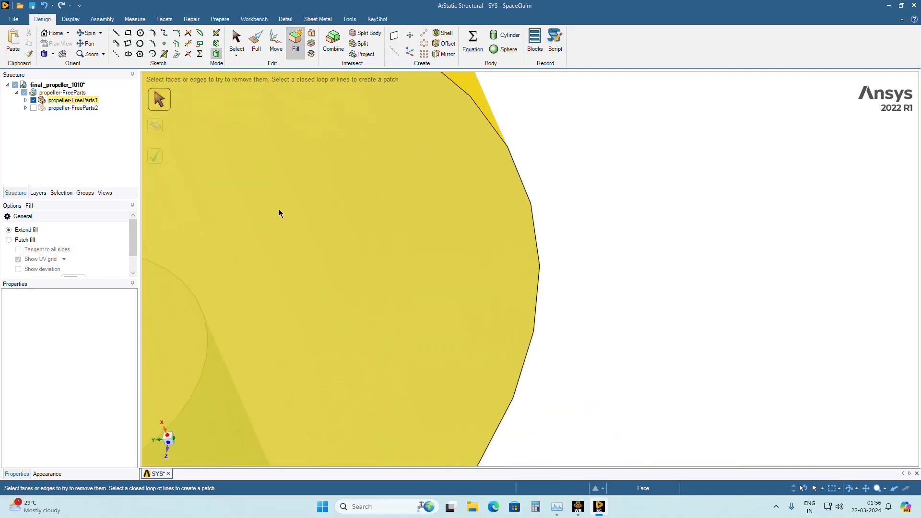
scroll(279, 213, down, 5)
middle_drag(280, 213, 330, 210)
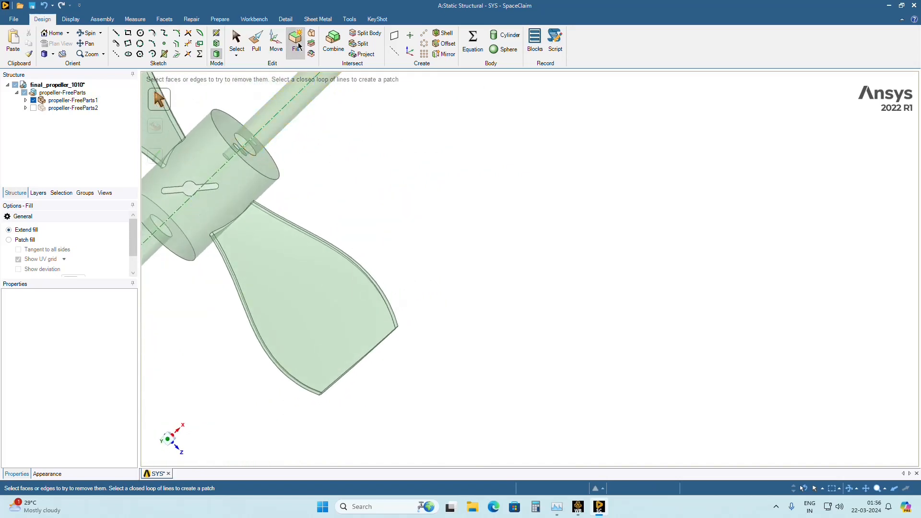
click(211, 194)
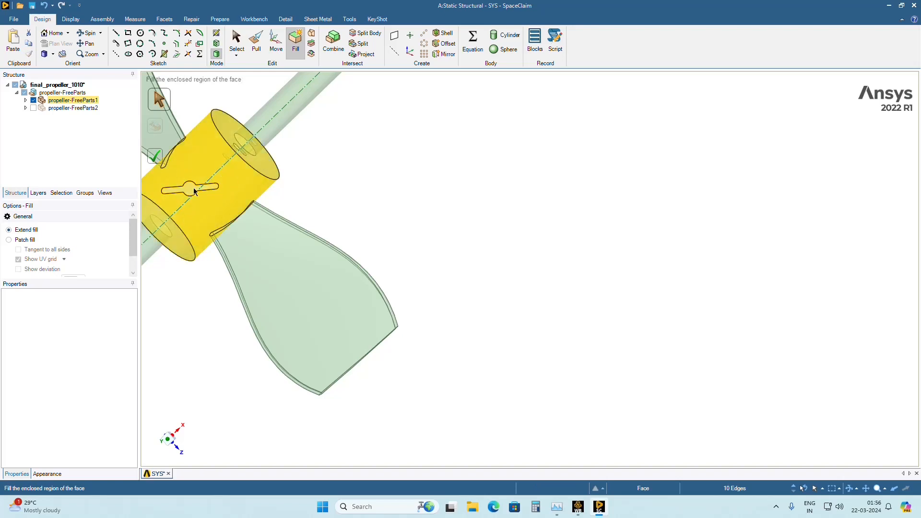
middle_drag(373, 196, 329, 193)
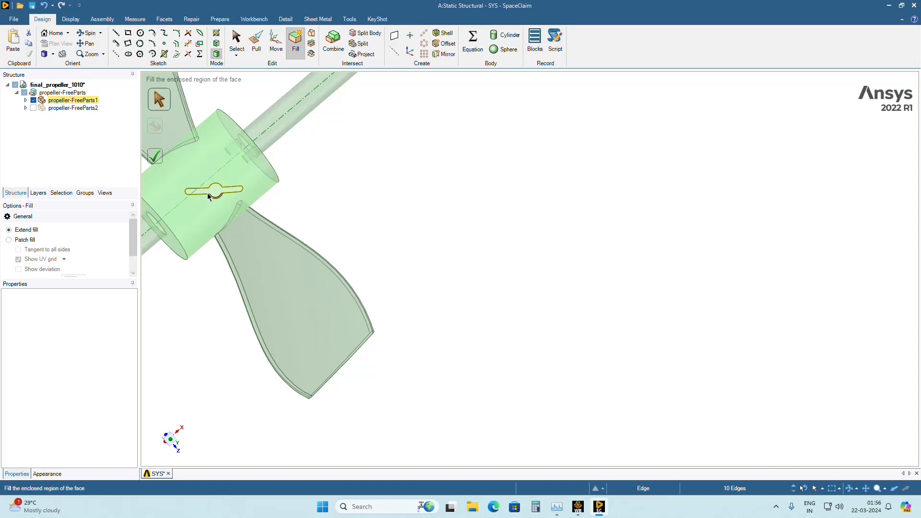
click(160, 156)
scroll(159, 155, down, 2)
scroll(326, 246, down, 2)
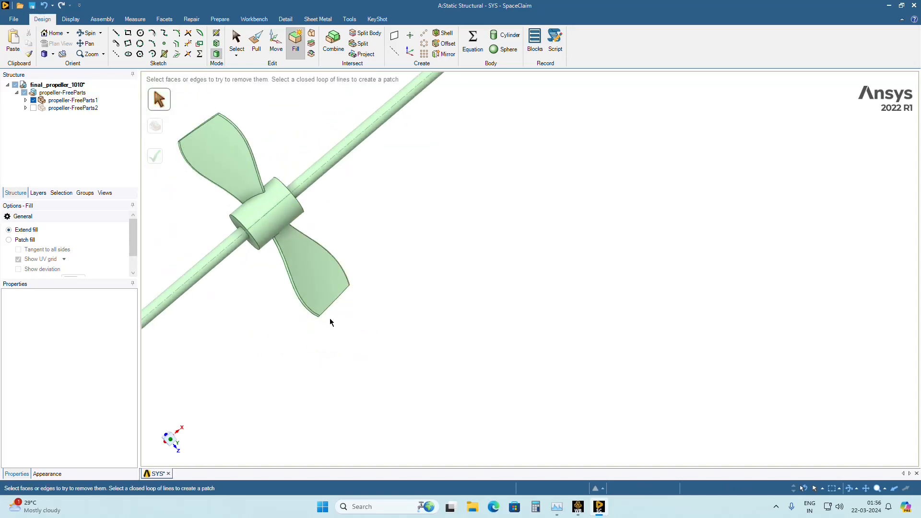
Fill the small round hole beside the shaft on one hub end face by selecting its cylindrical wall, using the Extend fill option.
scroll(292, 328, down, 2)
mouse_move(229, 273)
middle_down()
mouse_move(335, 261)
mouse_move(269, 323)
mouse_move(248, 330)
middle_up()
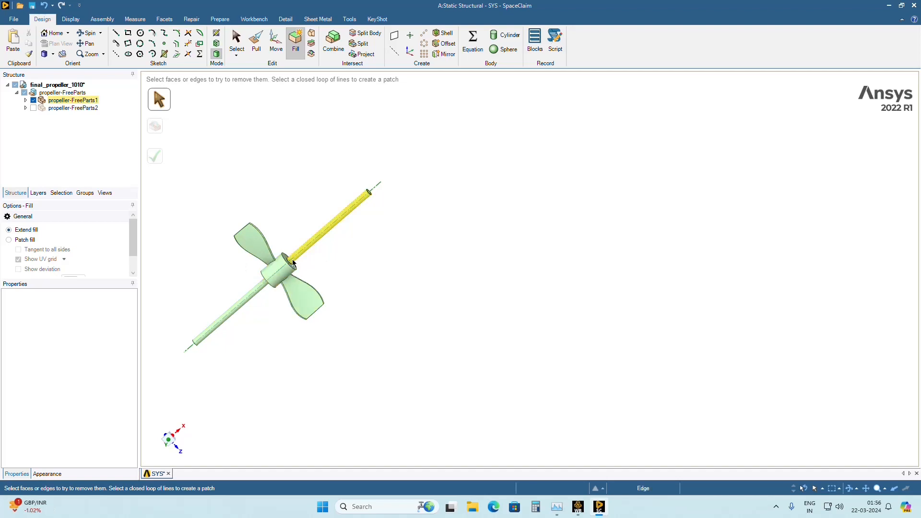
scroll(259, 336, up, 5)
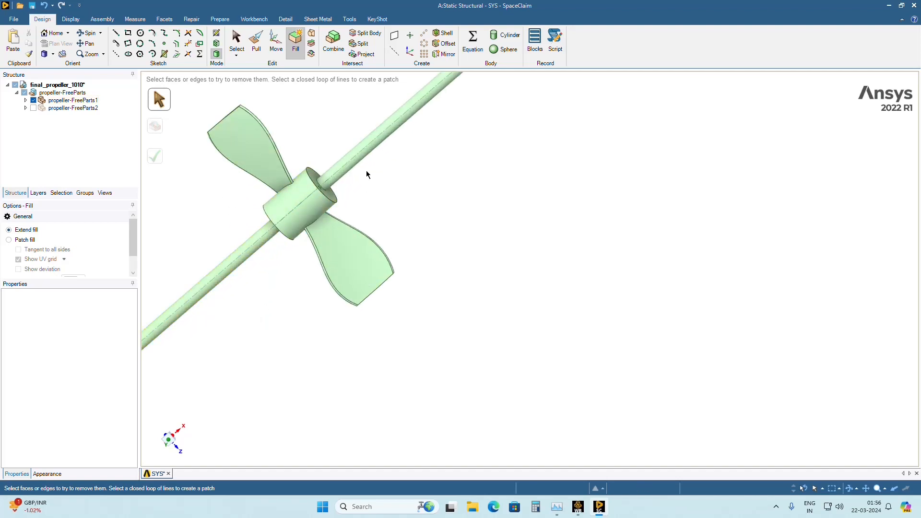
middle_drag(303, 244, 280, 210)
scroll(251, 212, up, 5)
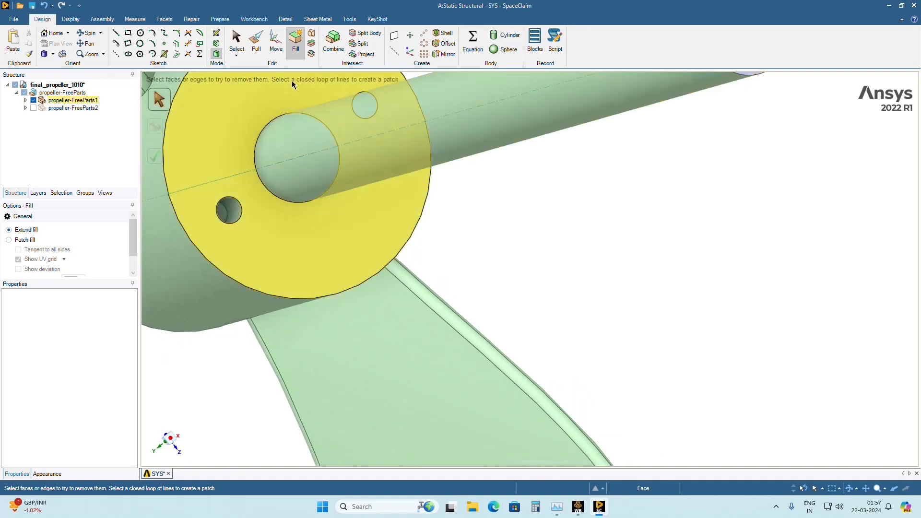
click(236, 214)
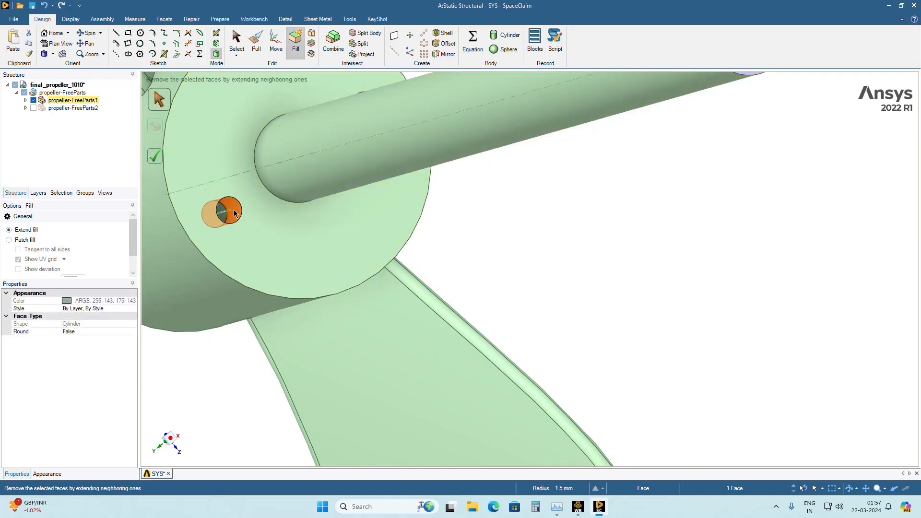
click(160, 157)
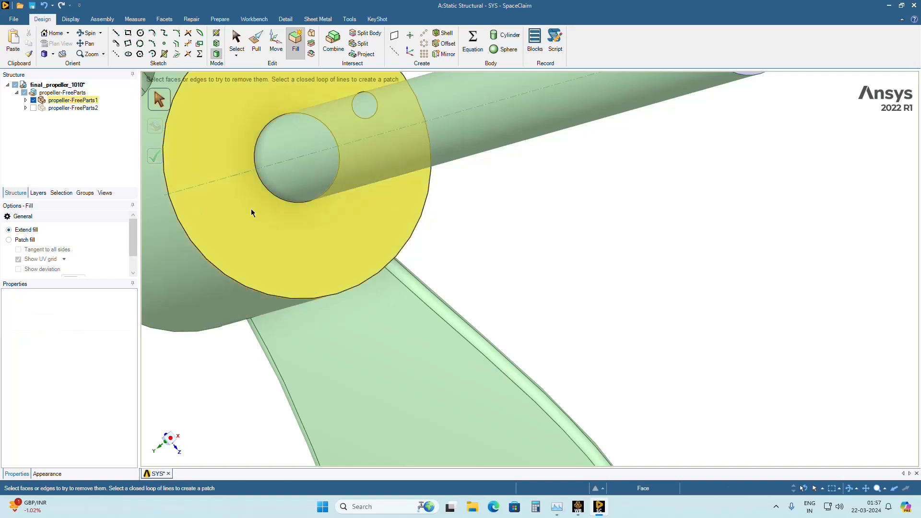
Fill the matching small round hole beside the shaft on the hub's opposite end face.
middle_drag(294, 218, 233, 232)
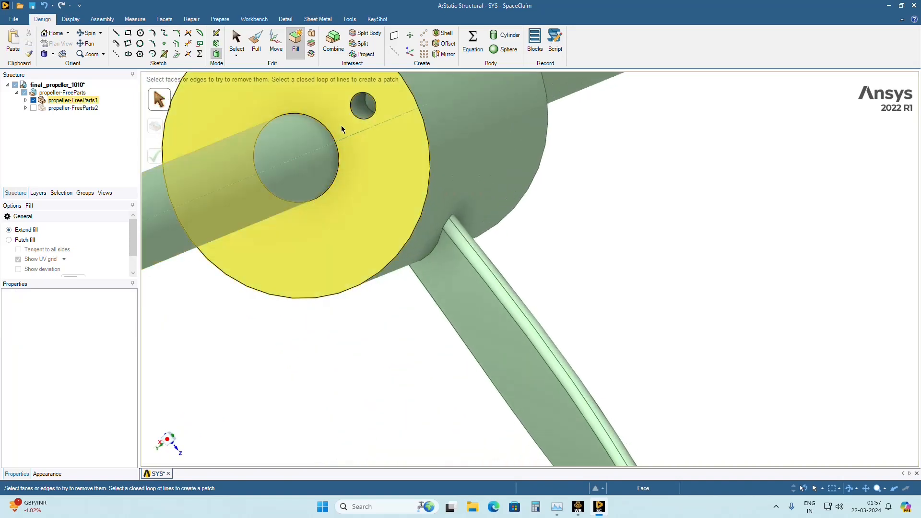
click(361, 109)
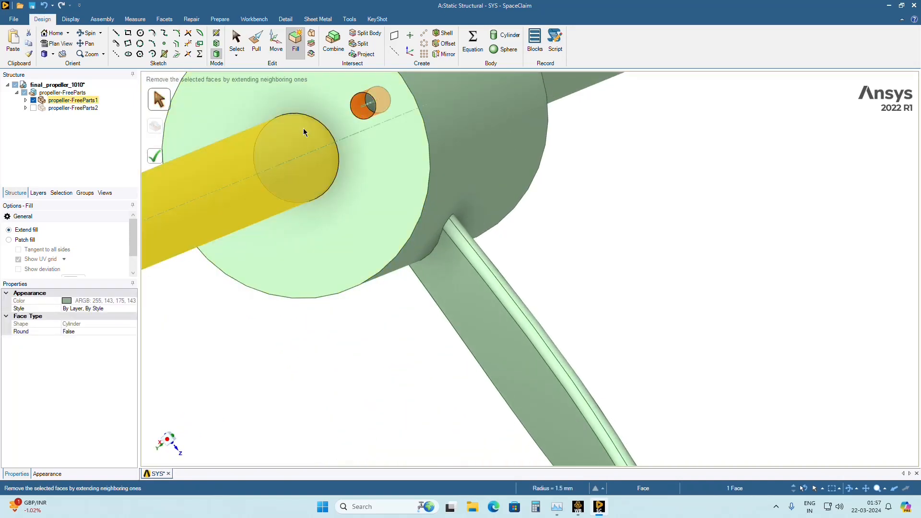
click(158, 153)
Examine the repaired hub end faces, shaft and two remaining blades from several sides.
key(h)
mouse_move(297, 232)
middle_down()
mouse_move(304, 261)
mouse_move(367, 249)
mouse_move(307, 259)
mouse_move(249, 294)
mouse_move(229, 321)
mouse_move(274, 278)
mouse_move(405, 238)
mouse_move(372, 259)
middle_up()
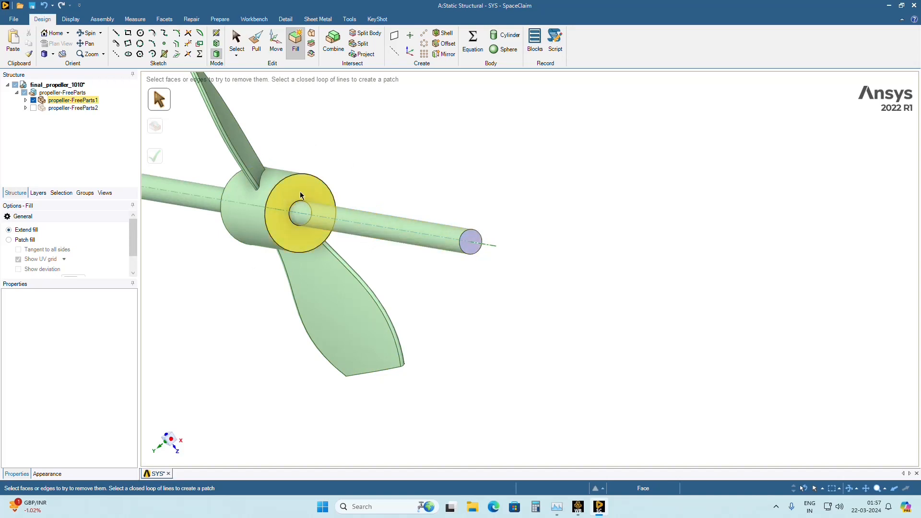
scroll(195, 260, down, 4)
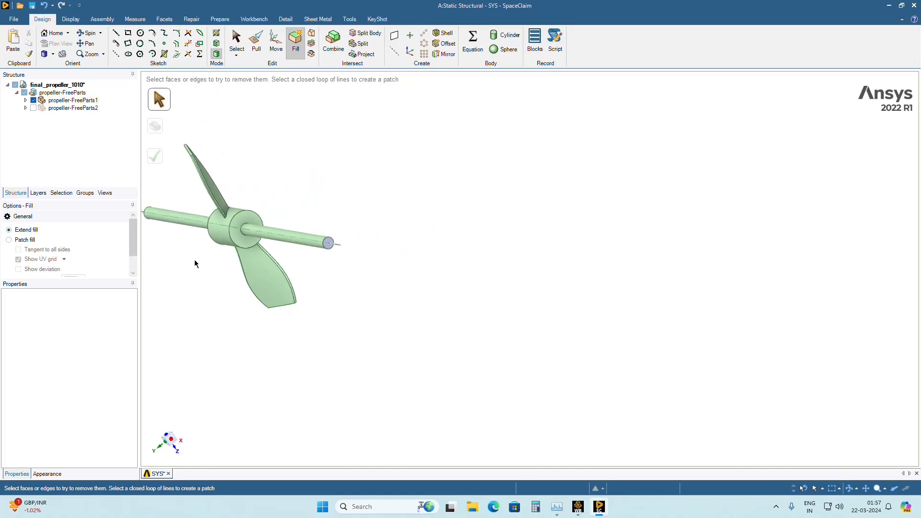
middle_drag(195, 260, 289, 236)
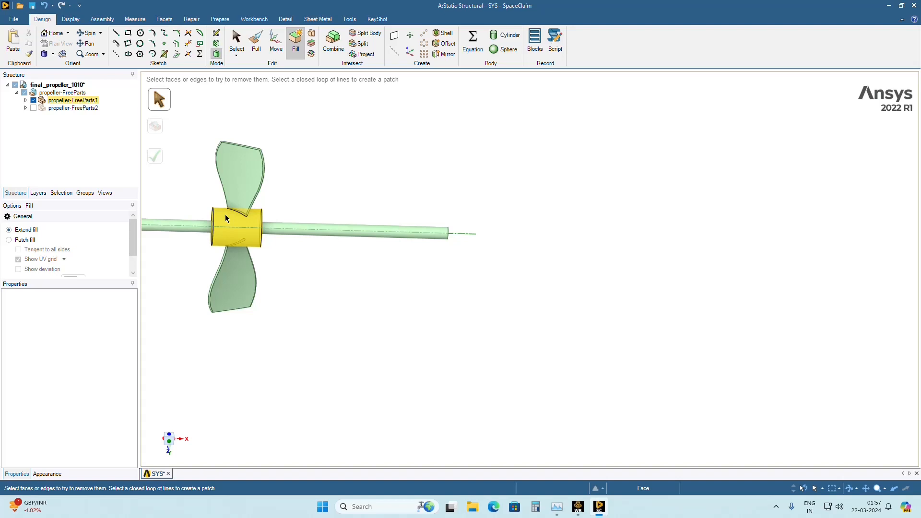
middle_drag(302, 306, 223, 292)
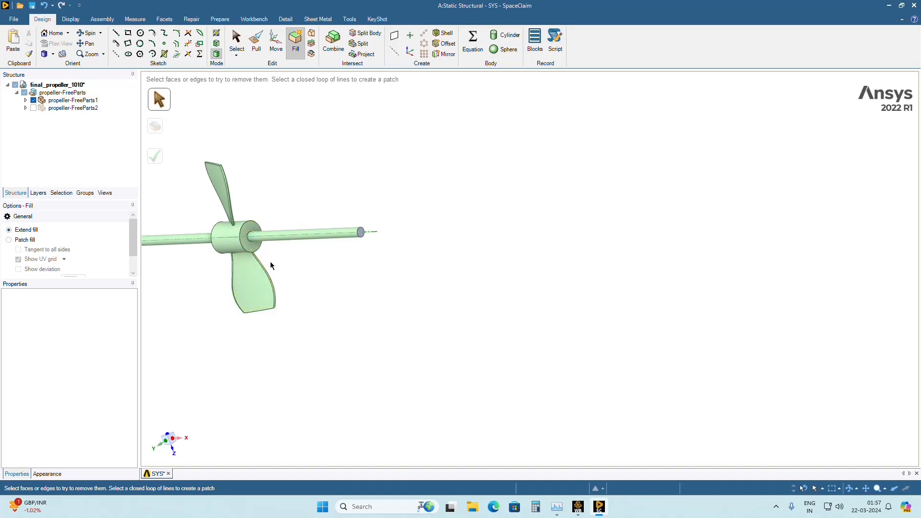
scroll(276, 283, up, 3)
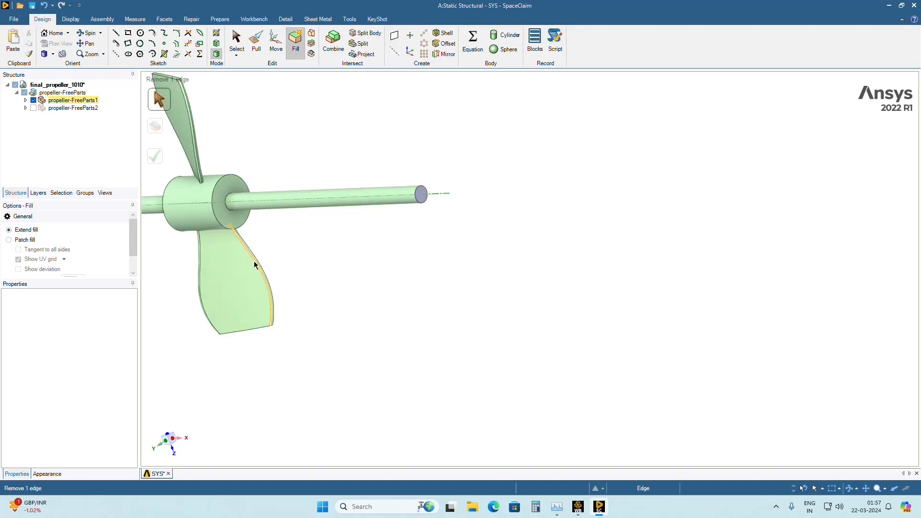
scroll(253, 262, down, 3)
middle_drag(226, 177, 206, 238)
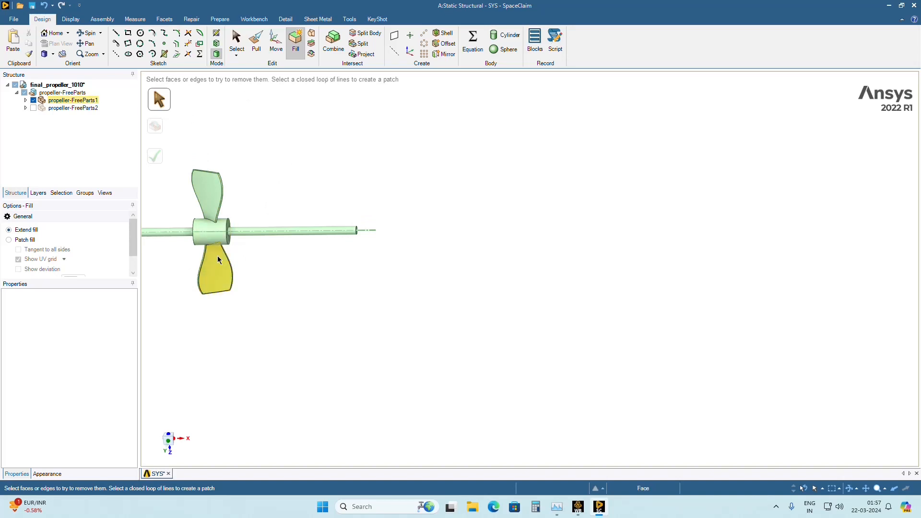
click(448, 55)
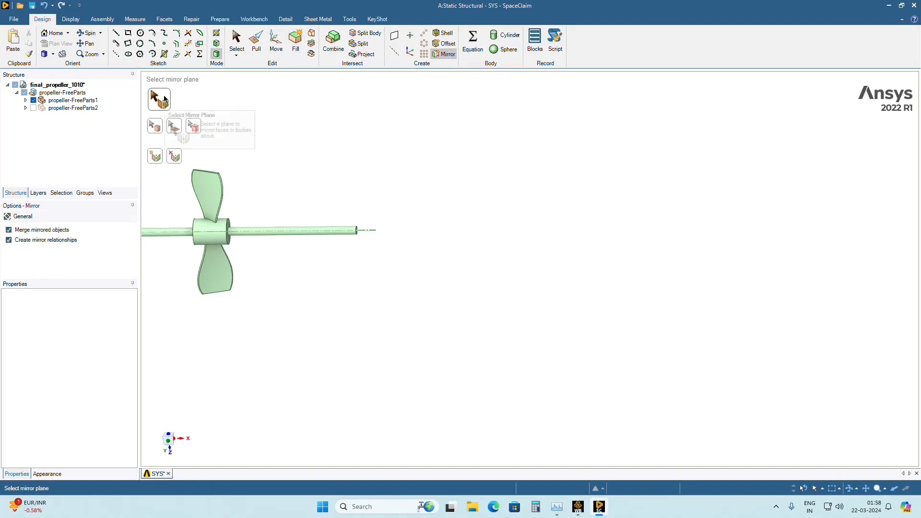
click(238, 45)
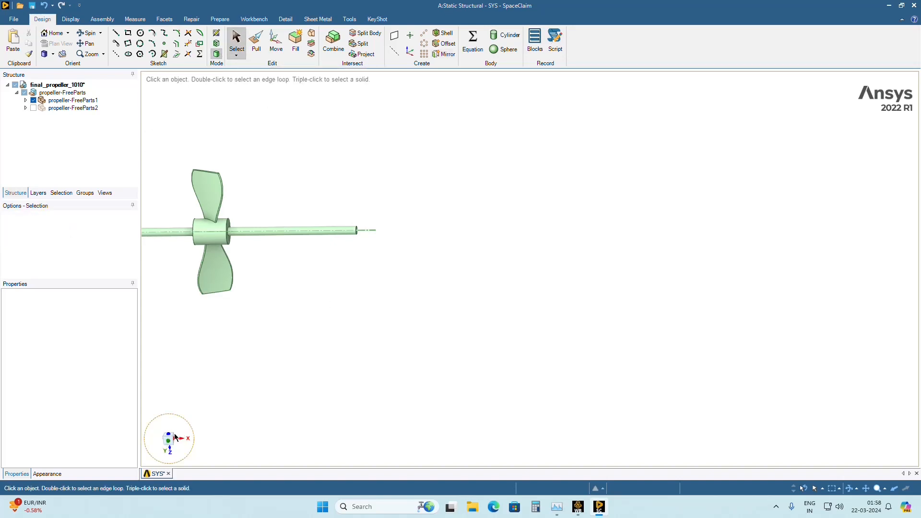
Create an axis along the shaft's centre line, using the shaft's existing axis as the reference.
click(170, 438)
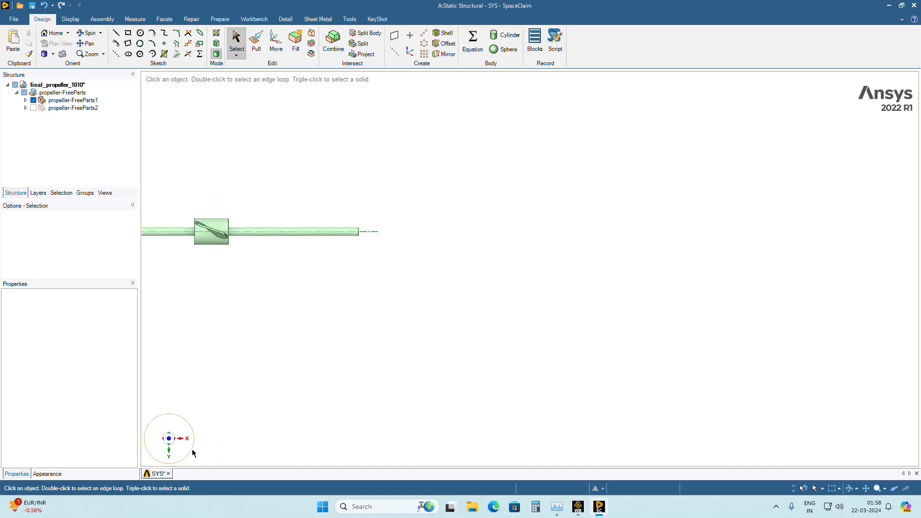
click(173, 448)
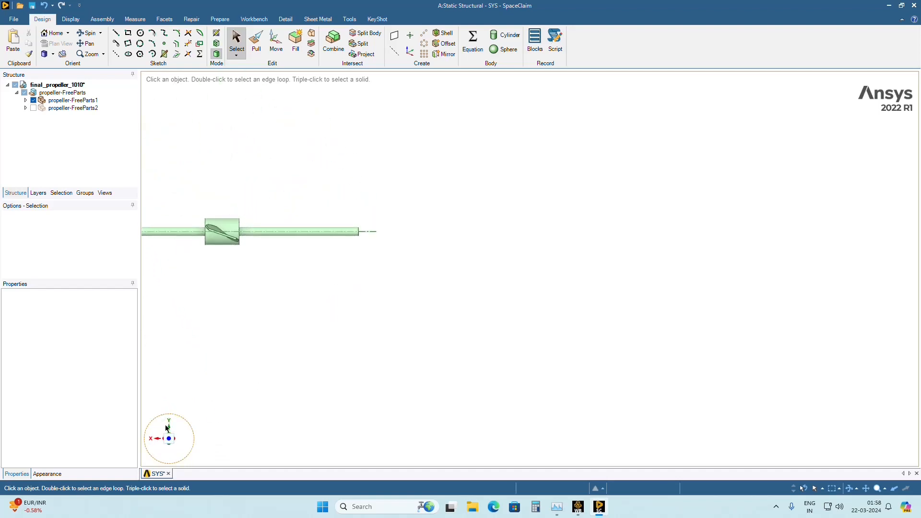
middle_drag(279, 350, 421, 257)
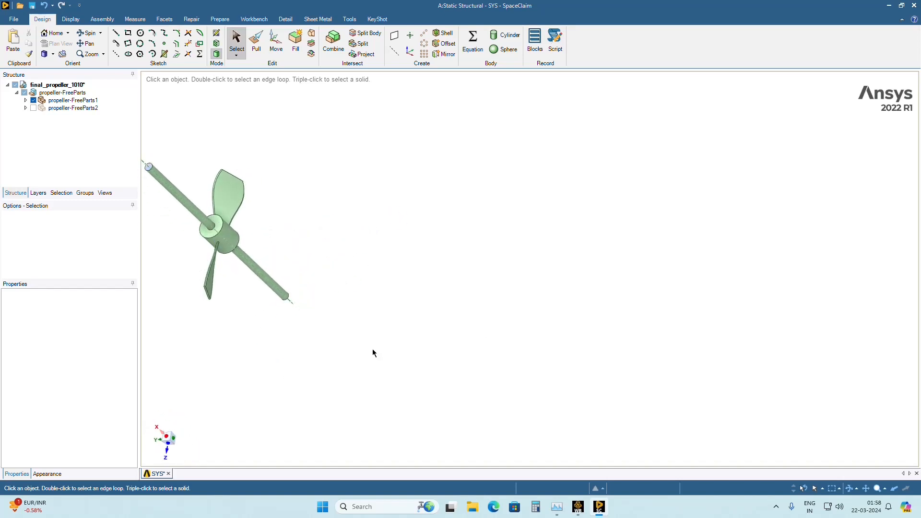
middle_drag(374, 352, 161, 447)
click(168, 440)
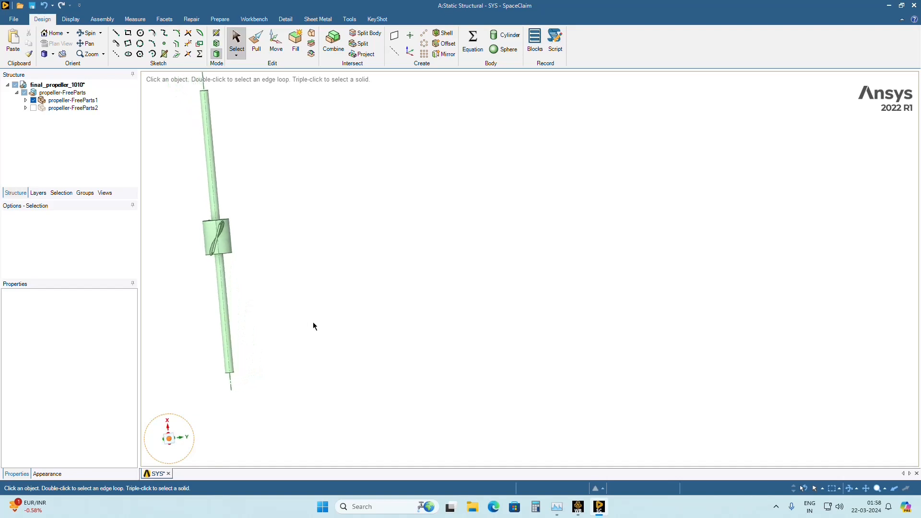
scroll(274, 265, down, 1)
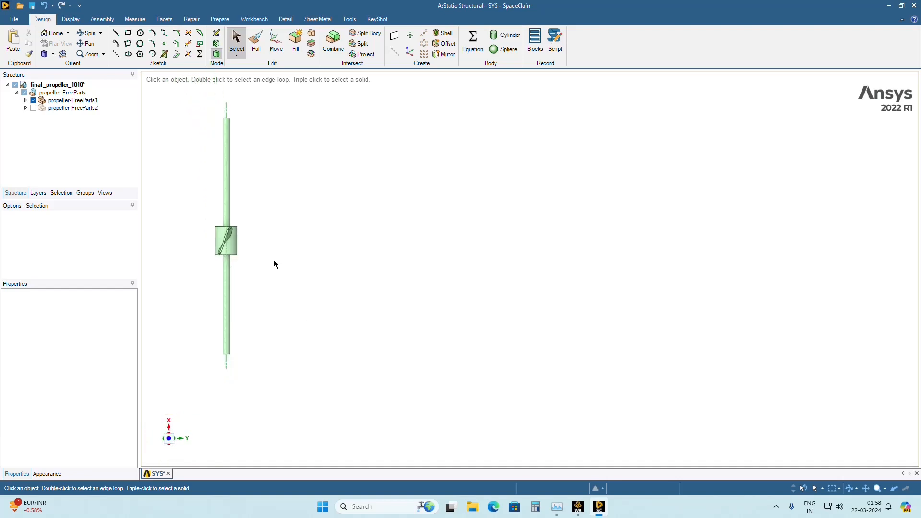
scroll(430, 232, up, 2)
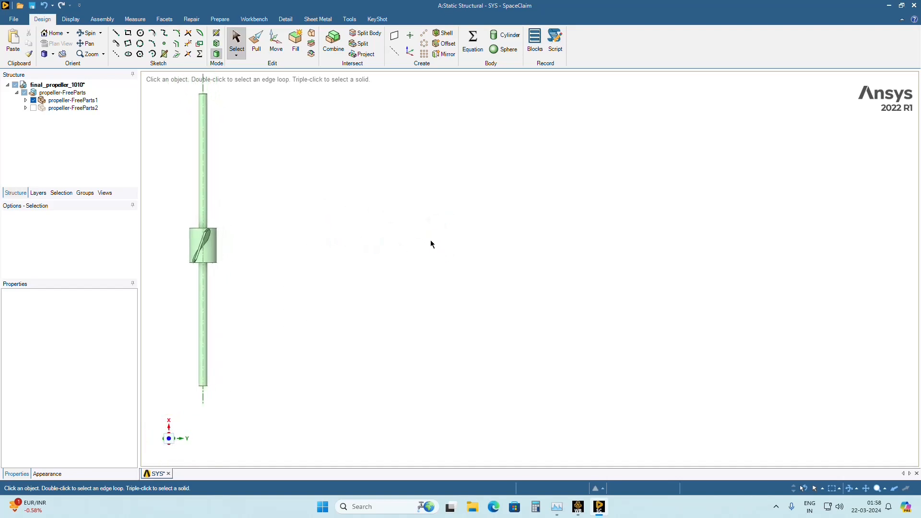
ctrl+middle_drag(432, 243, 550, 271)
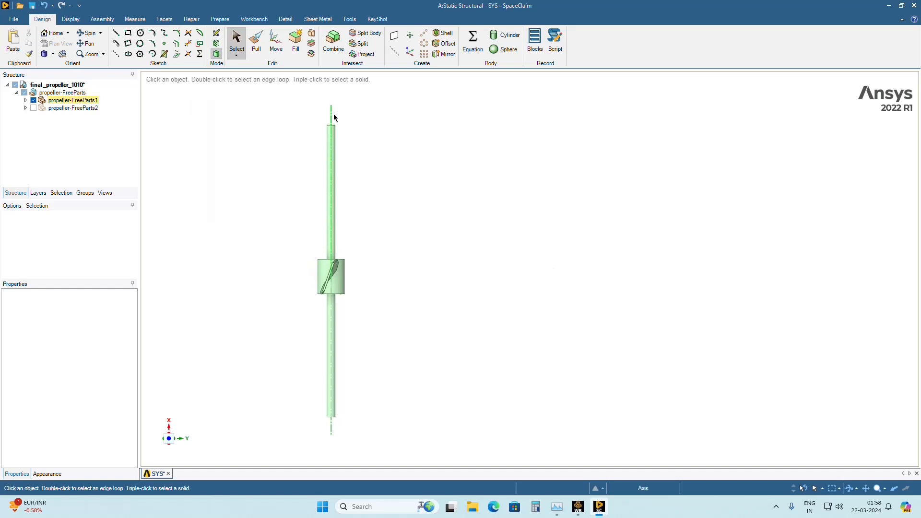
click(393, 51)
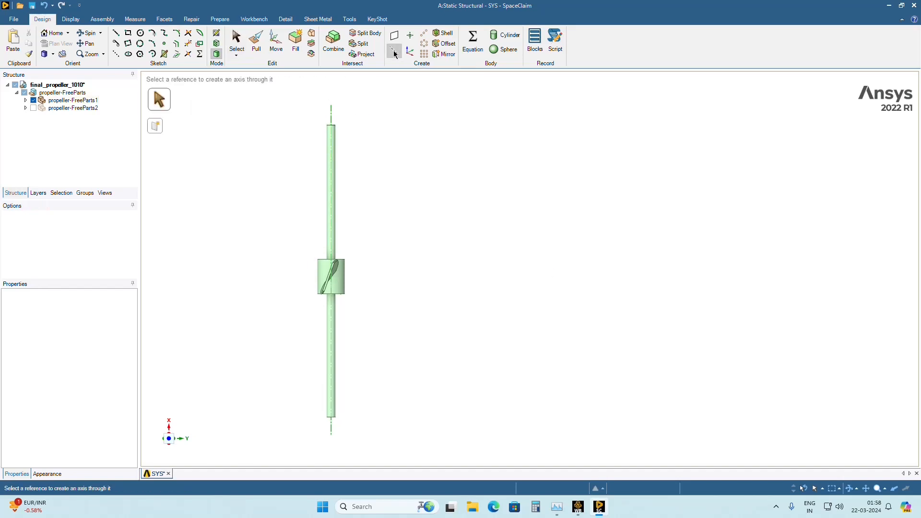
click(331, 114)
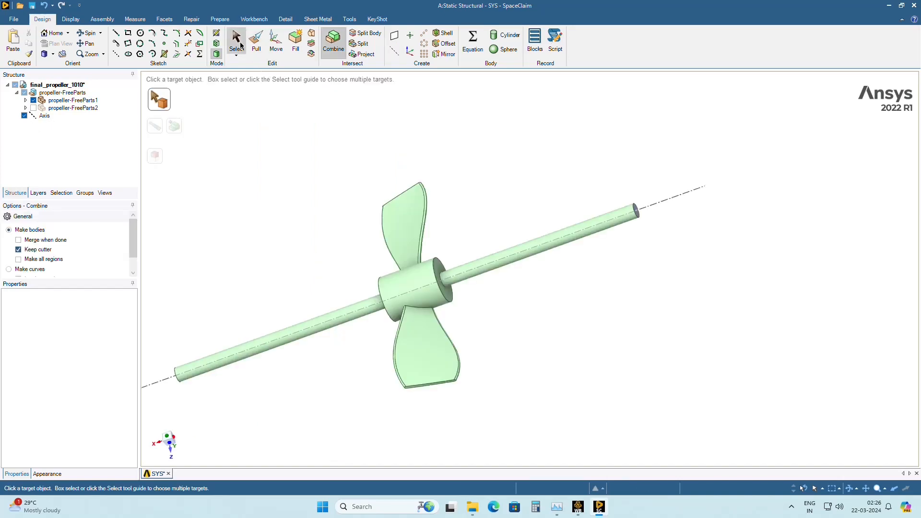
key(Escape)
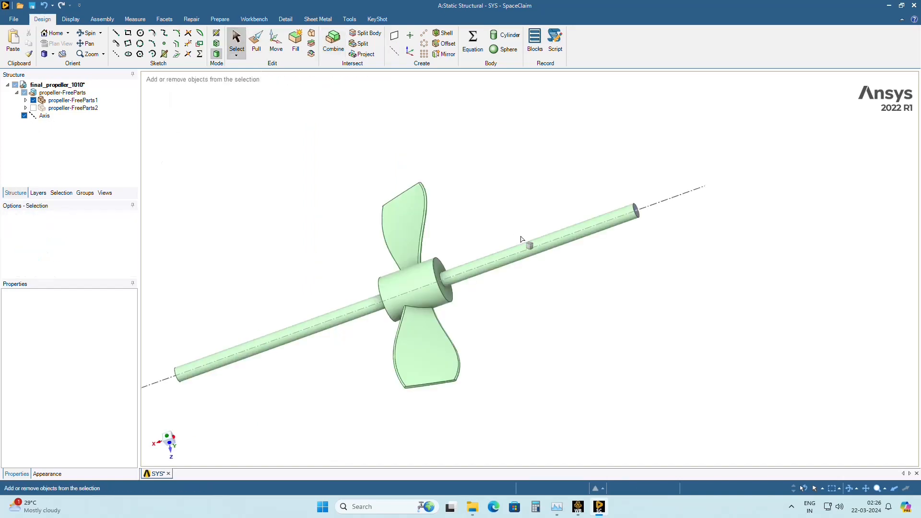
Start a circular pattern and box-select all faces of the blade on the hub's negative Z side as the objects to pattern.
middle_drag(525, 243, 453, 230)
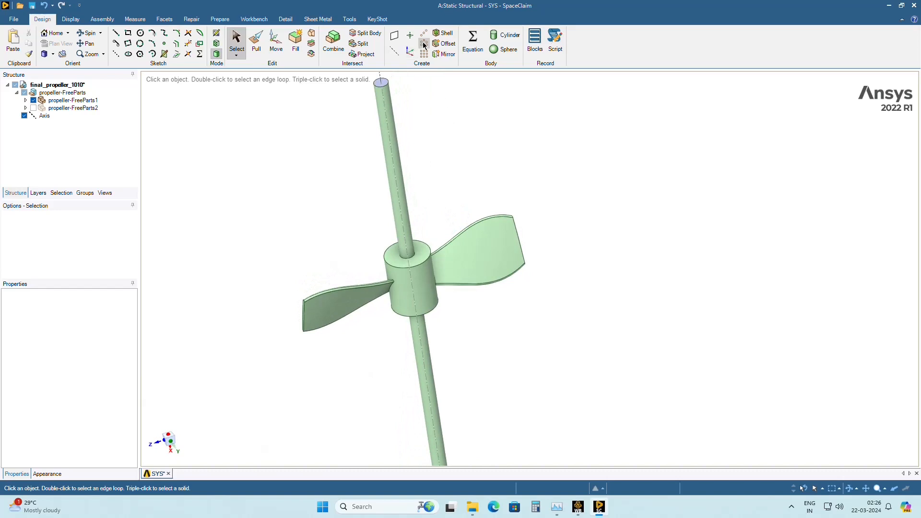
middle_drag(454, 266, 487, 303)
click(484, 247)
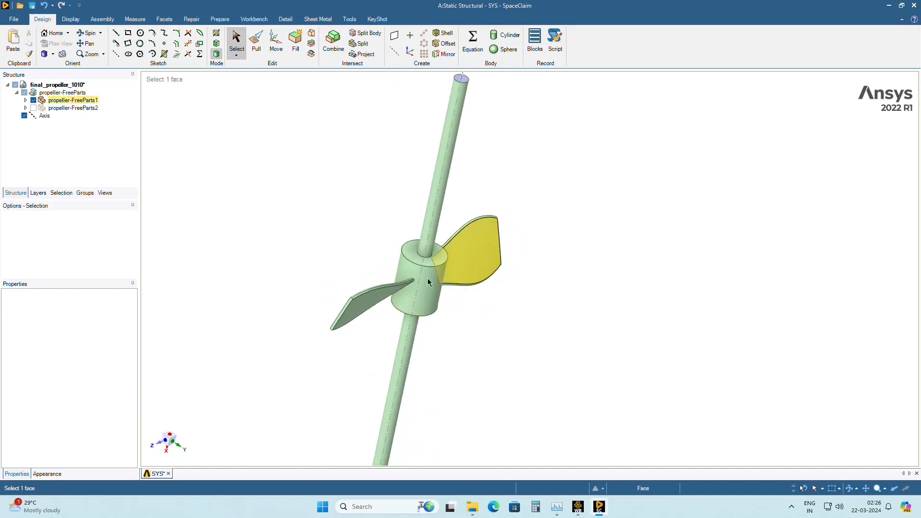
middle_drag(466, 268, 540, 244)
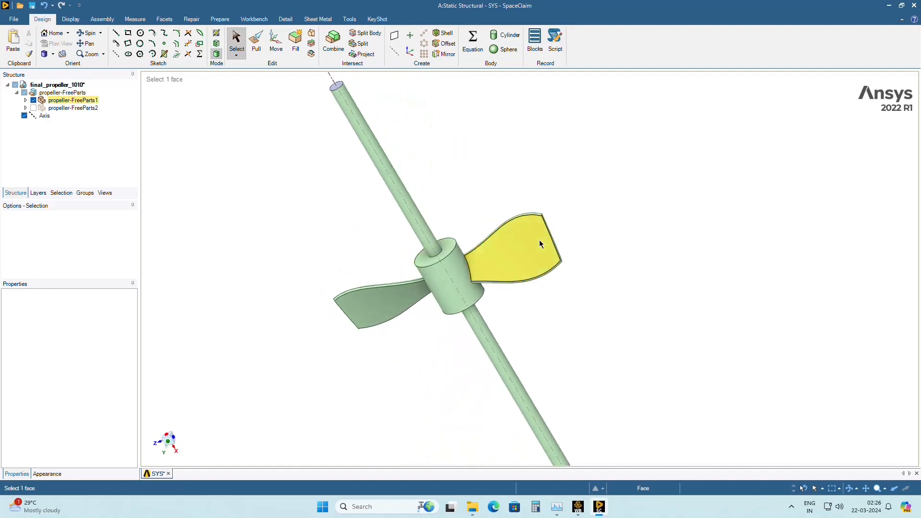
click(562, 281)
middle_drag(552, 283, 453, 271)
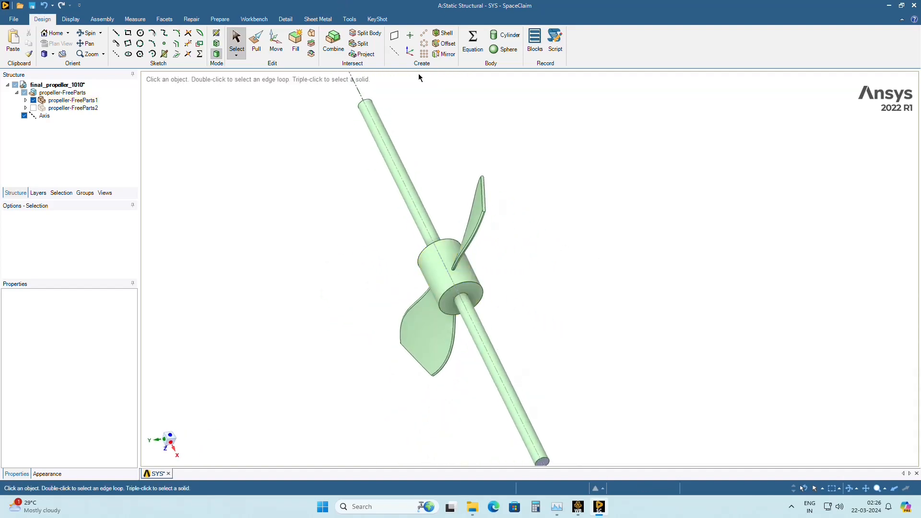
click(427, 46)
middle_drag(214, 444, 174, 474)
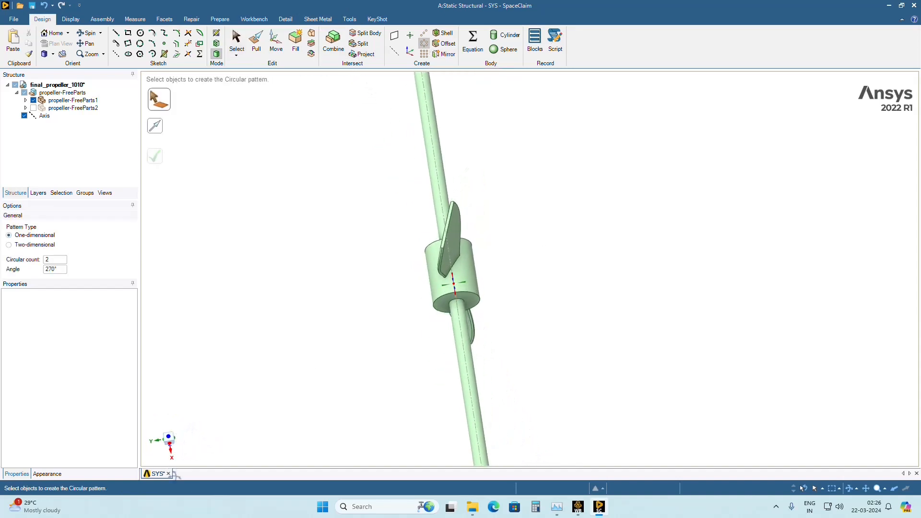
click(169, 438)
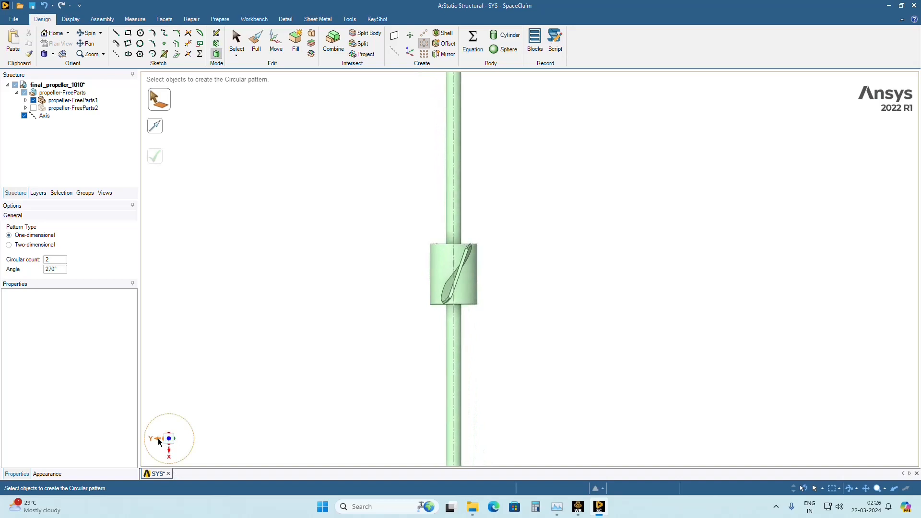
click(157, 438)
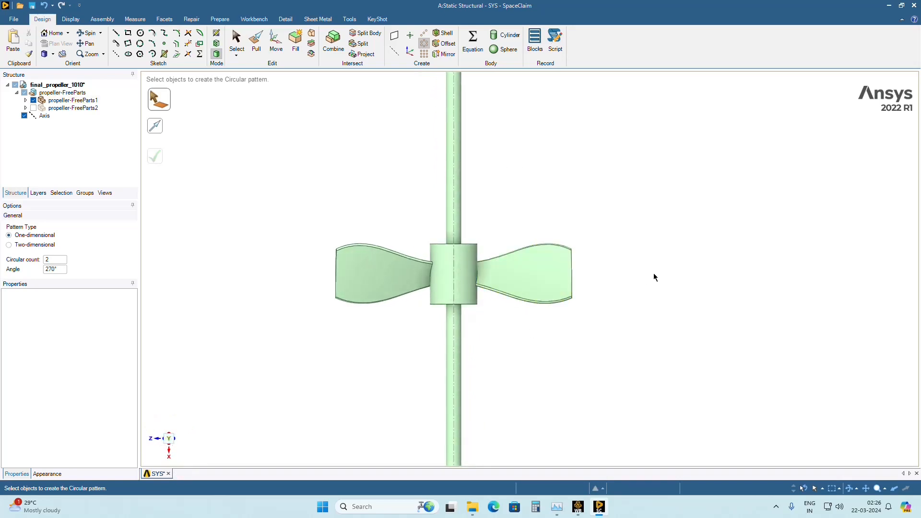
drag(621, 183, 481, 358)
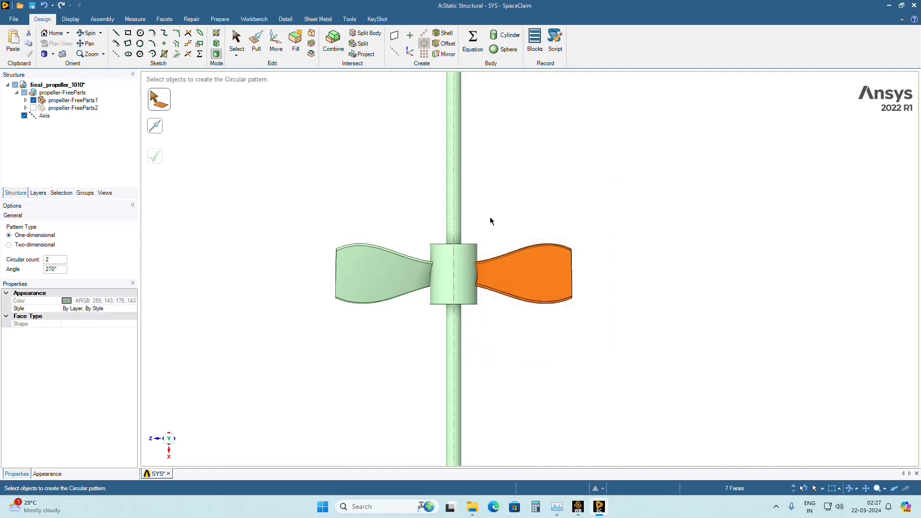
Set the circular pattern's angle to 90° for the selected blade.
middle_drag(554, 350, 513, 354)
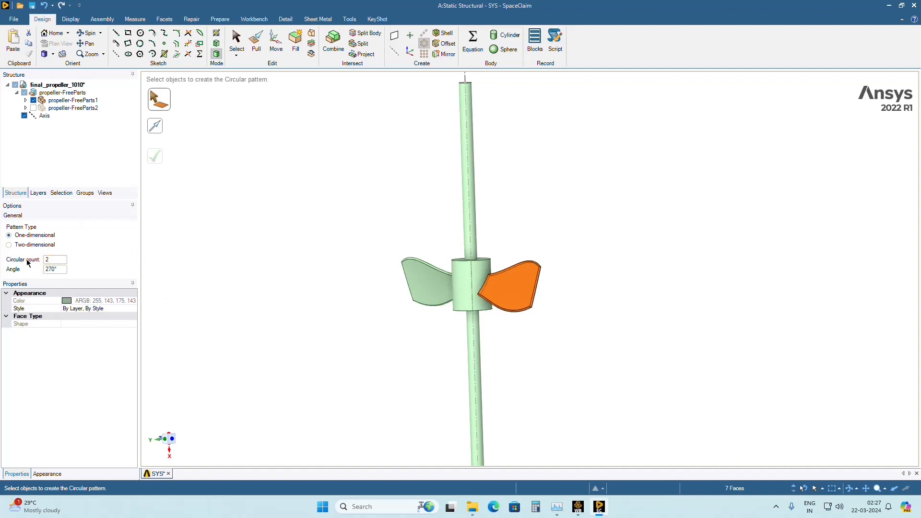
click(51, 259)
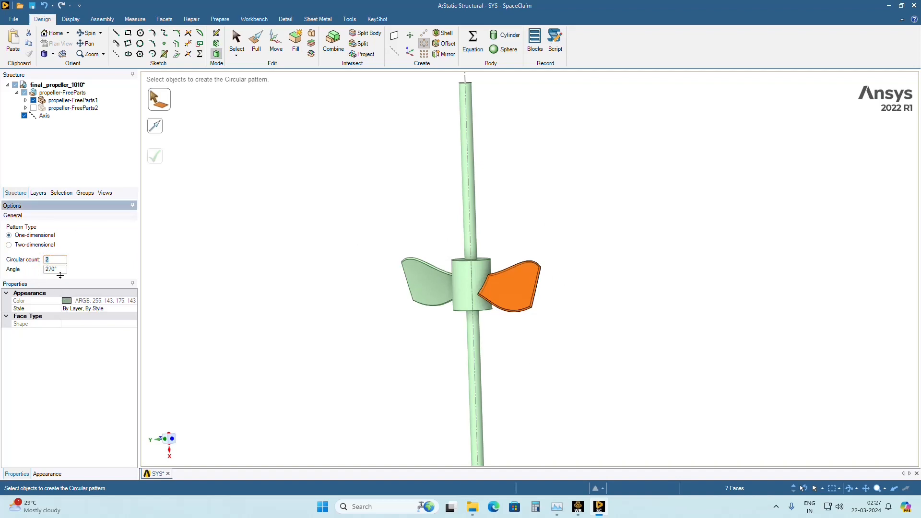
click(60, 269)
text(90)
key(Return)
middle_drag(316, 338, 222, 327)
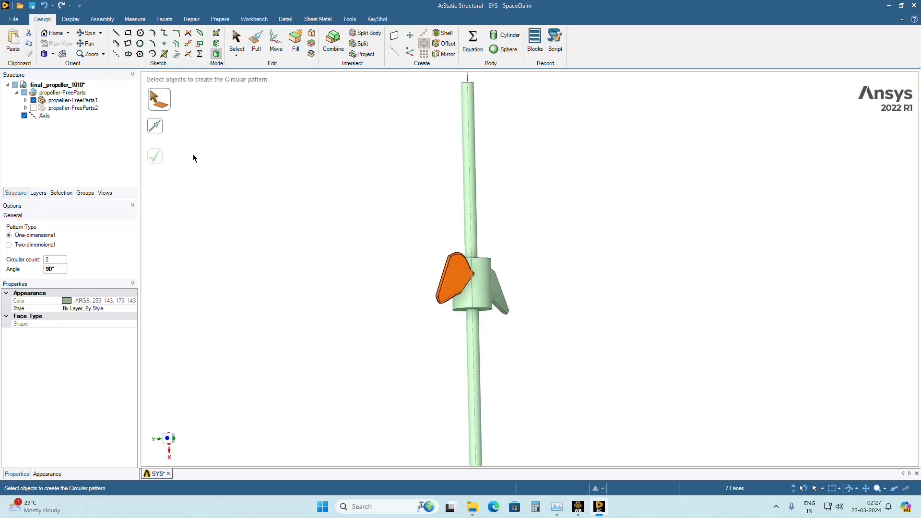
middle_drag(342, 283, 297, 316)
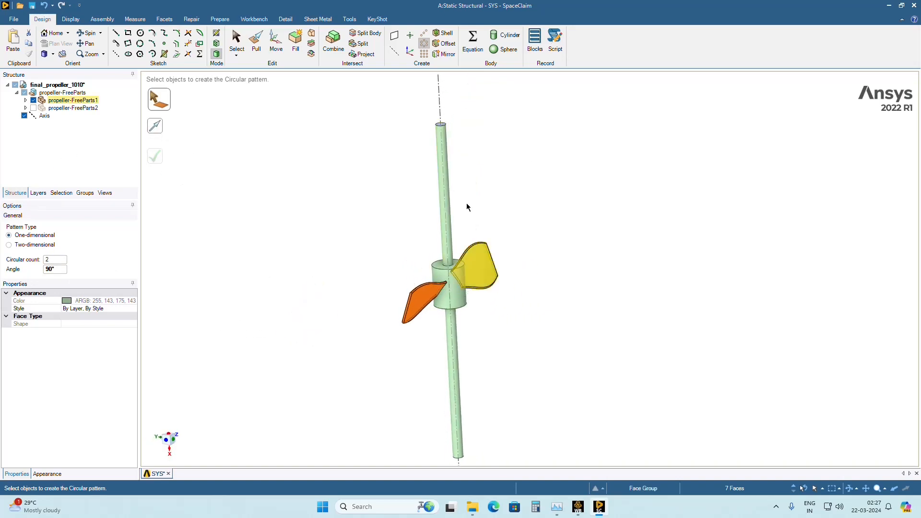
Choose the shaft's centre axis as the pattern direction and create the circular pattern of the blade.
click(156, 129)
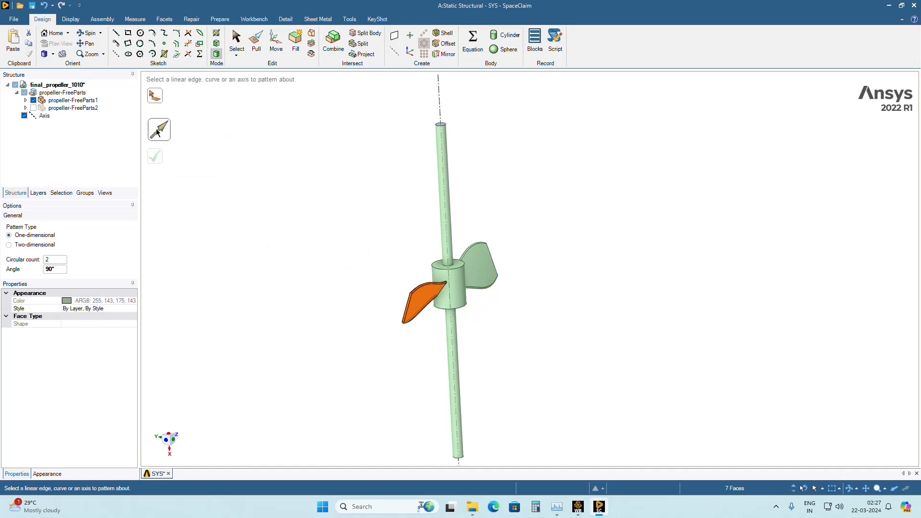
click(441, 92)
middle_drag(563, 421, 500, 294)
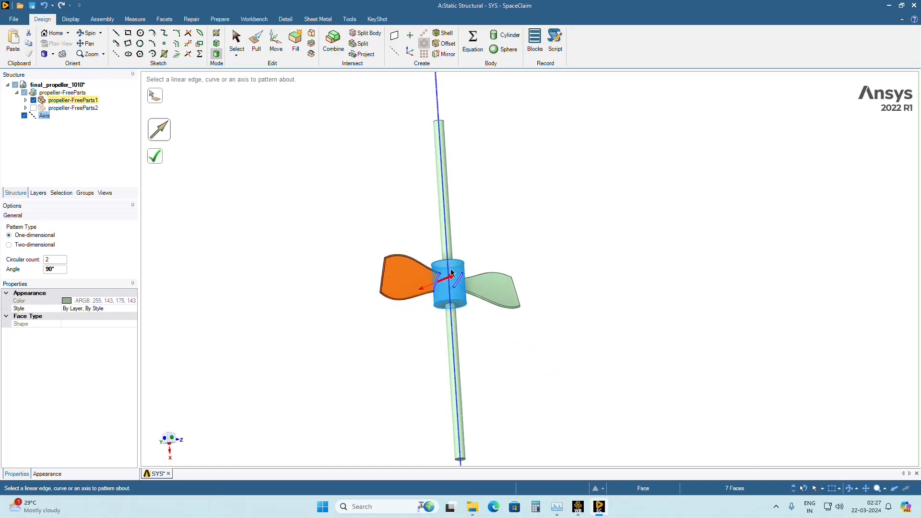
middle_drag(504, 355, 469, 388)
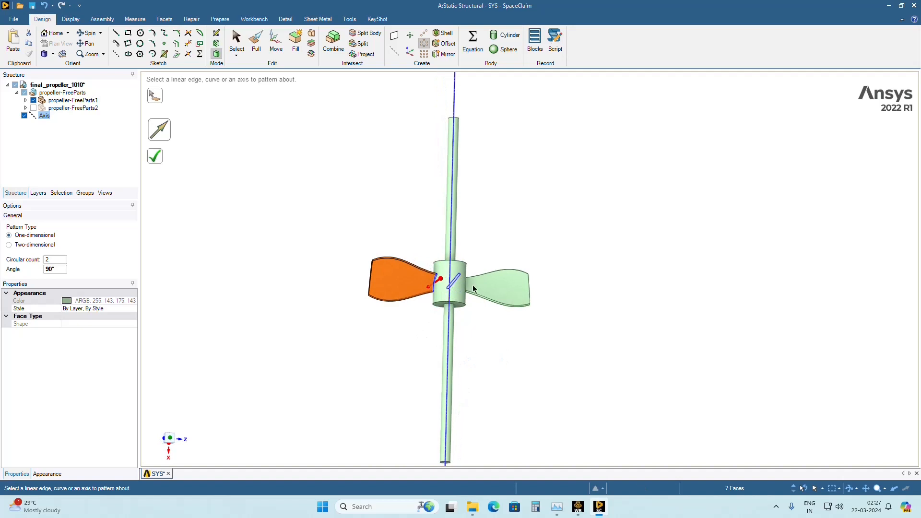
scroll(474, 289, up, 2)
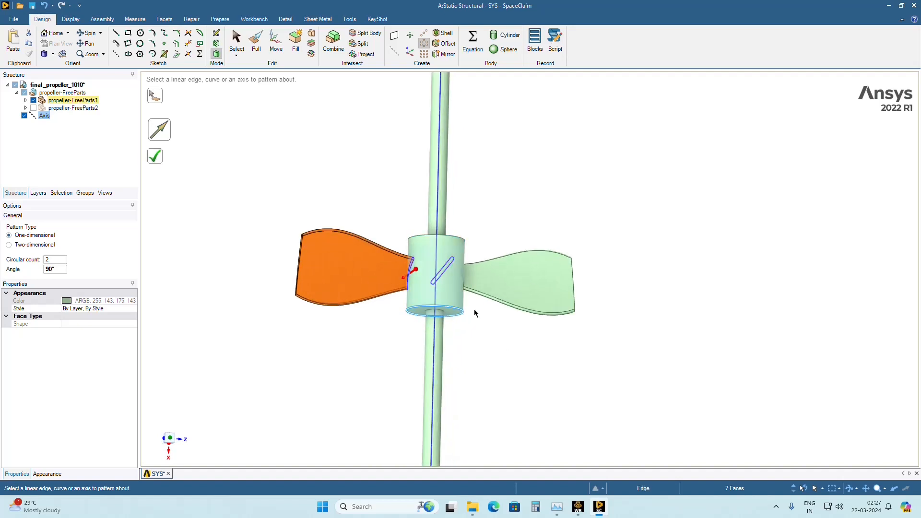
click(155, 160)
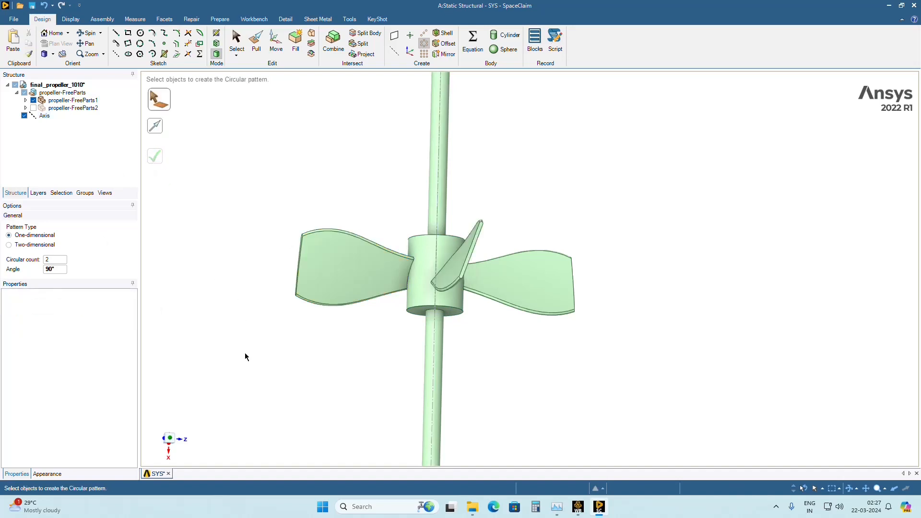
Box-select all faces of the blade on the hub's negative Z side again as the objects for another circular pattern.
middle_drag(247, 357, 272, 415)
click(447, 225)
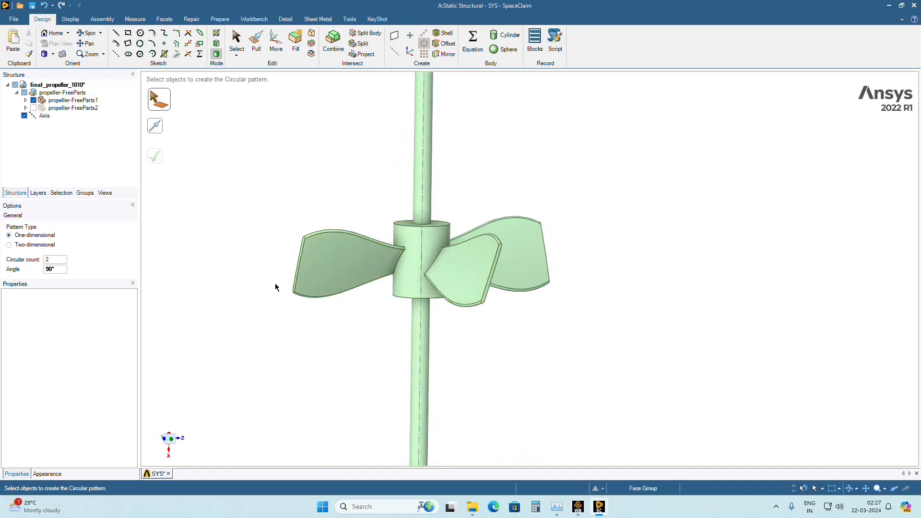
click(325, 247)
middle_drag(309, 370, 304, 216)
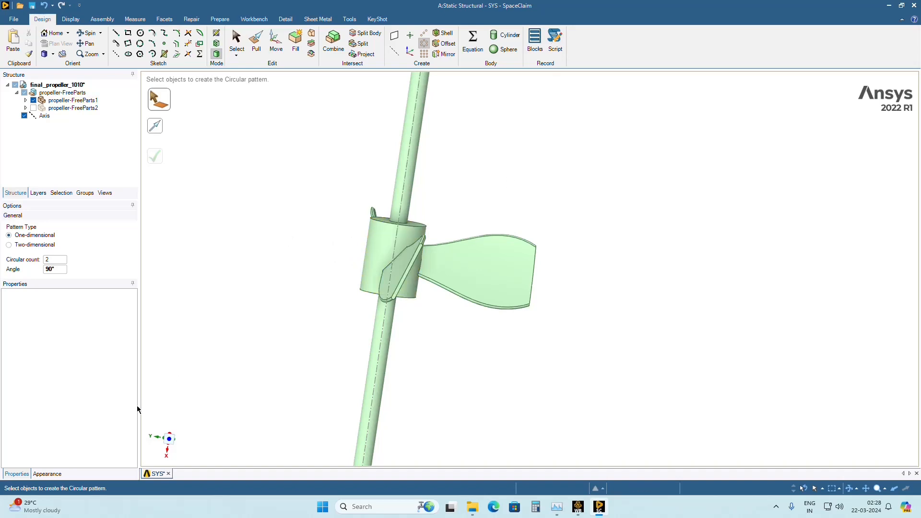
click(170, 440)
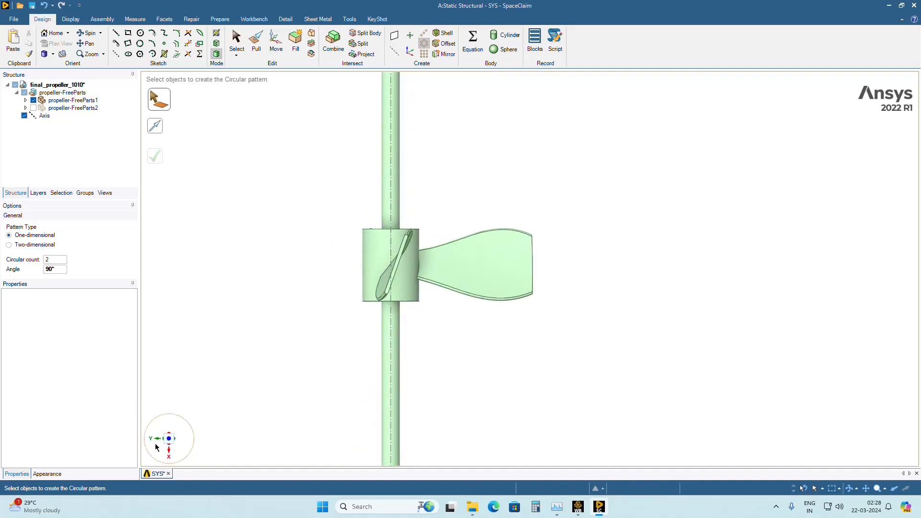
click(153, 439)
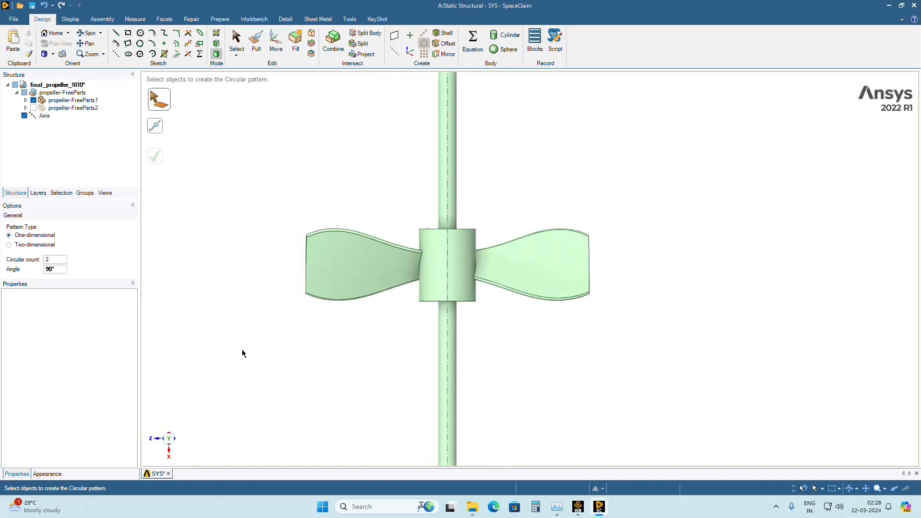
drag(219, 173, 313, 310)
drag(643, 186, 477, 362)
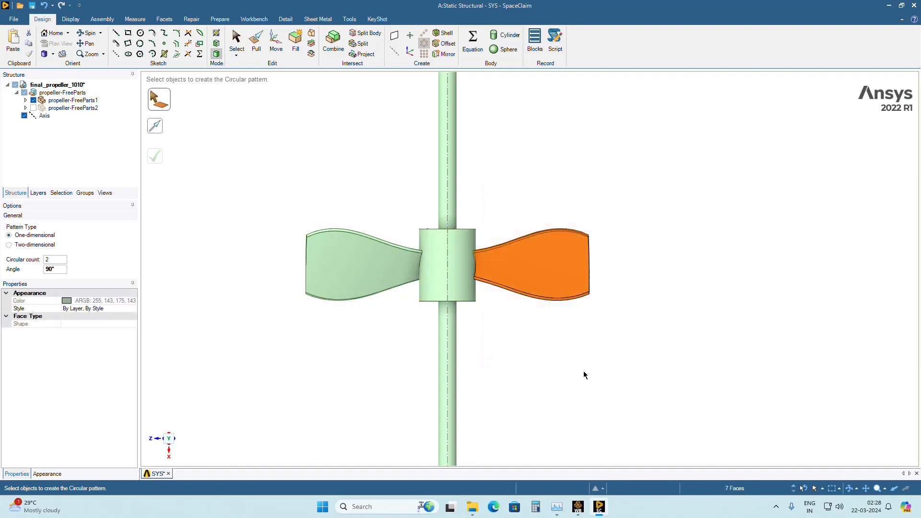
Set the pattern angle to 270° and create the circular pattern of the selected blade about the shaft's axis.
middle_drag(584, 376, 484, 398)
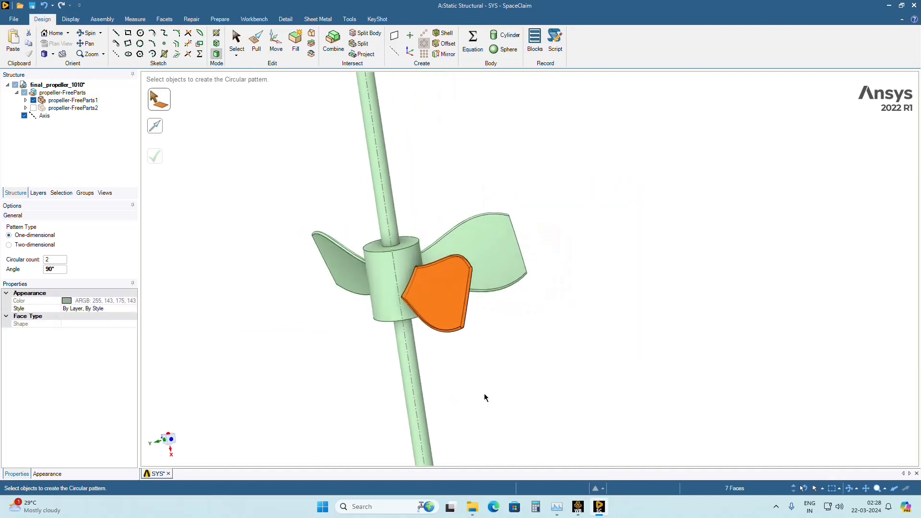
click(63, 270)
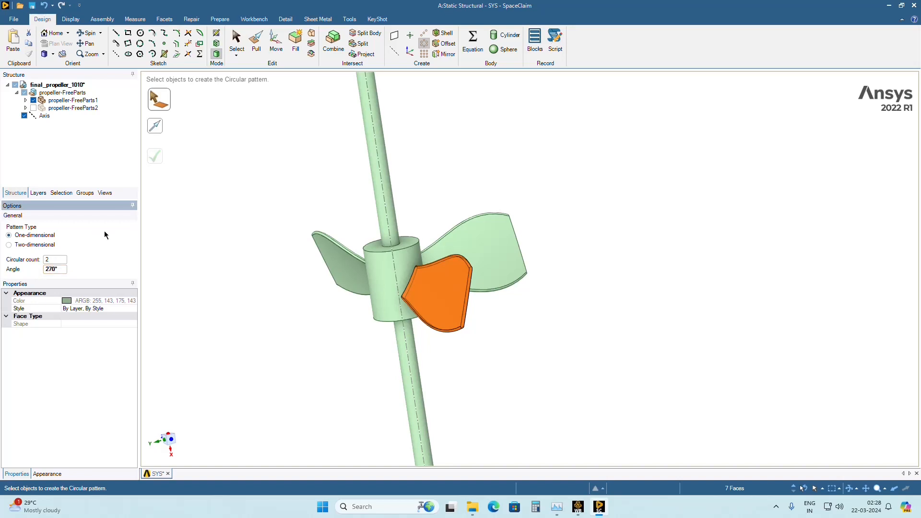
click(155, 126)
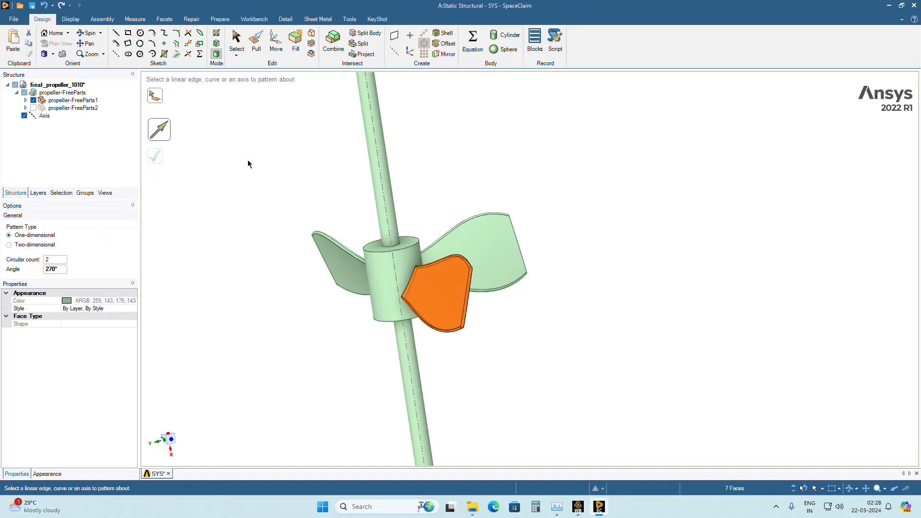
scroll(384, 139, down, 3)
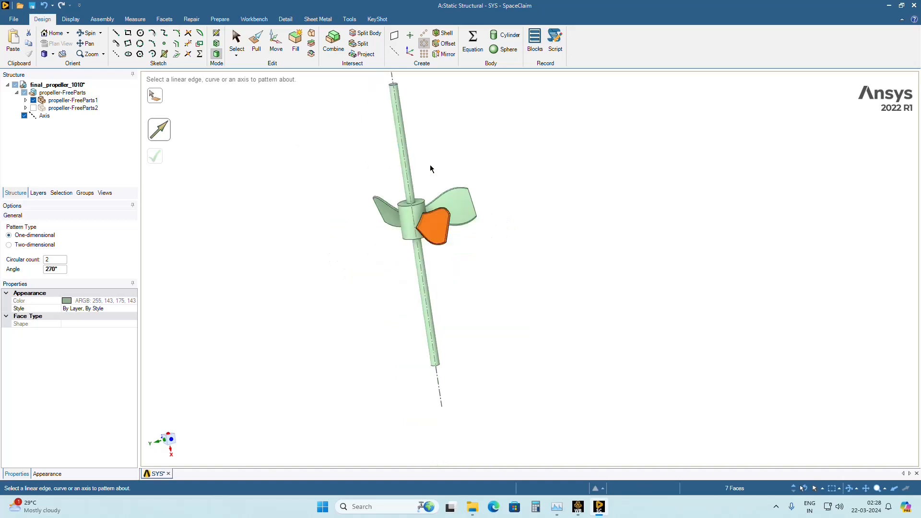
click(397, 85)
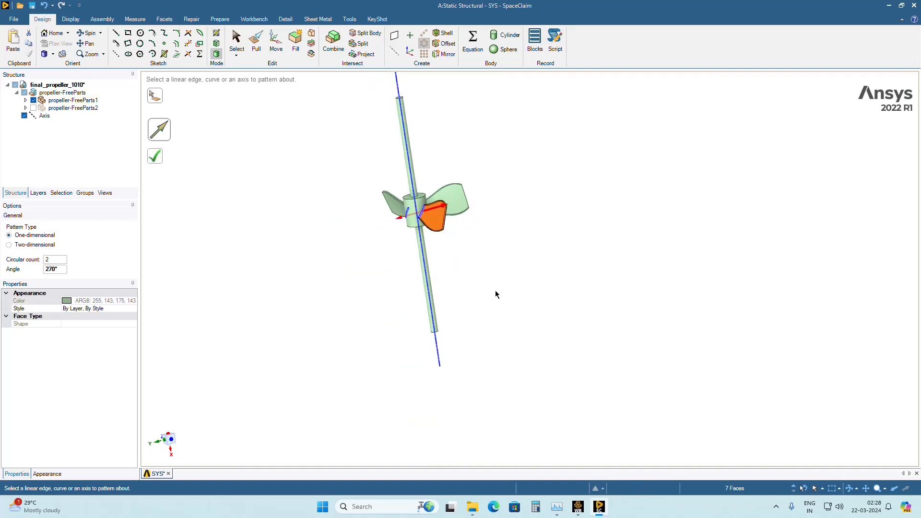
middle_drag(490, 300, 457, 243)
scroll(468, 297, up, 3)
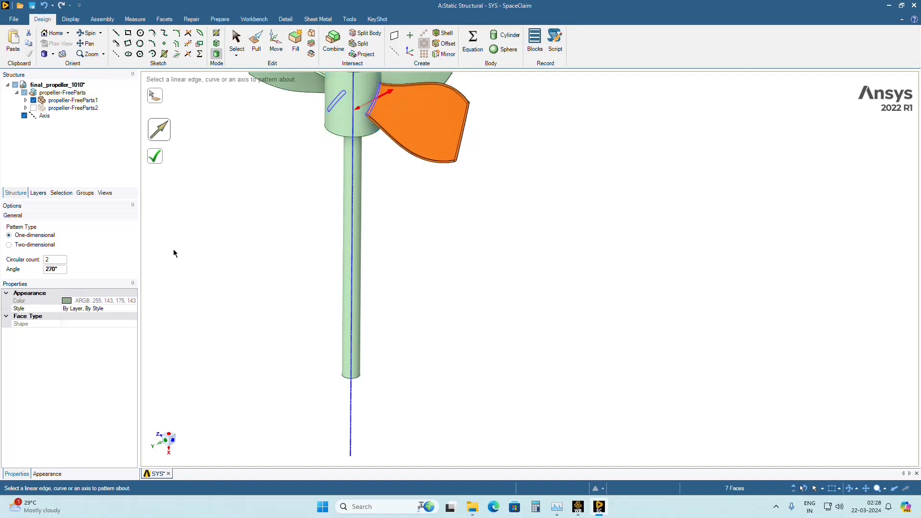
middle_drag(311, 128, 200, 165)
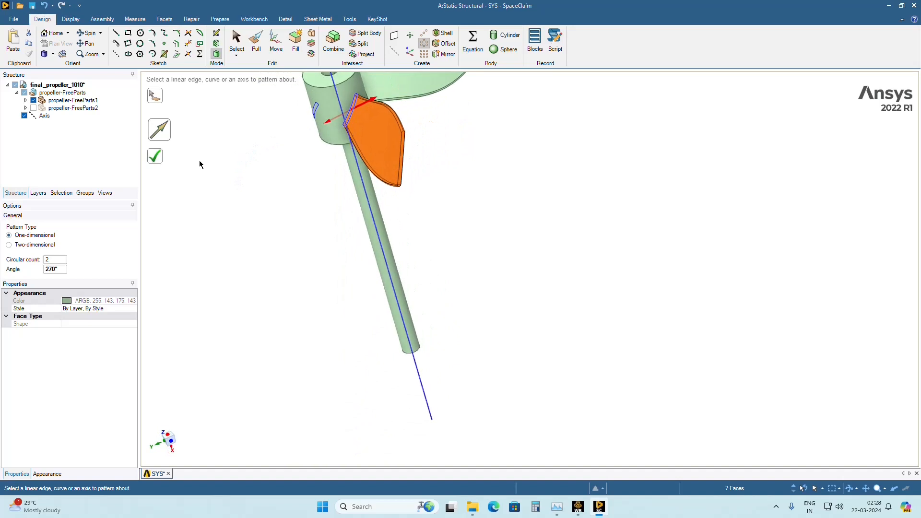
click(159, 154)
mouse_move(294, 160)
middle_down()
mouse_move(278, 177)
mouse_move(283, 152)
middle_up()
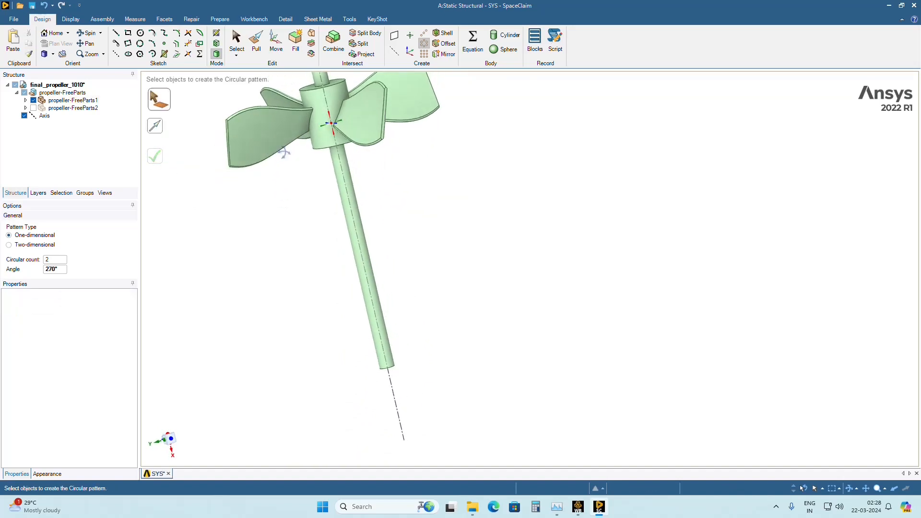
middle_drag(484, 240, 422, 269)
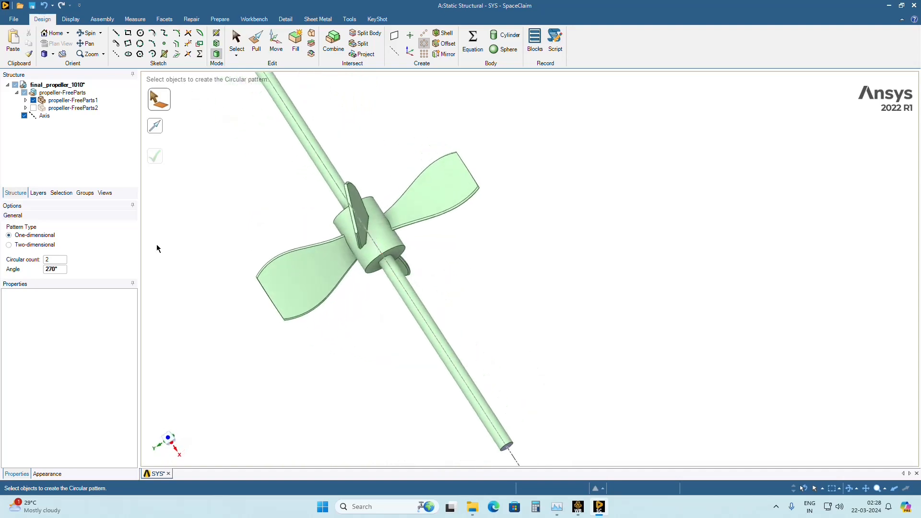
Show the hidden propeller-FreeParts2 and merge its body with the shaft and blade body of propeller-FreeParts1 using Combine.
click(33, 108)
scroll(250, 235, down, 3)
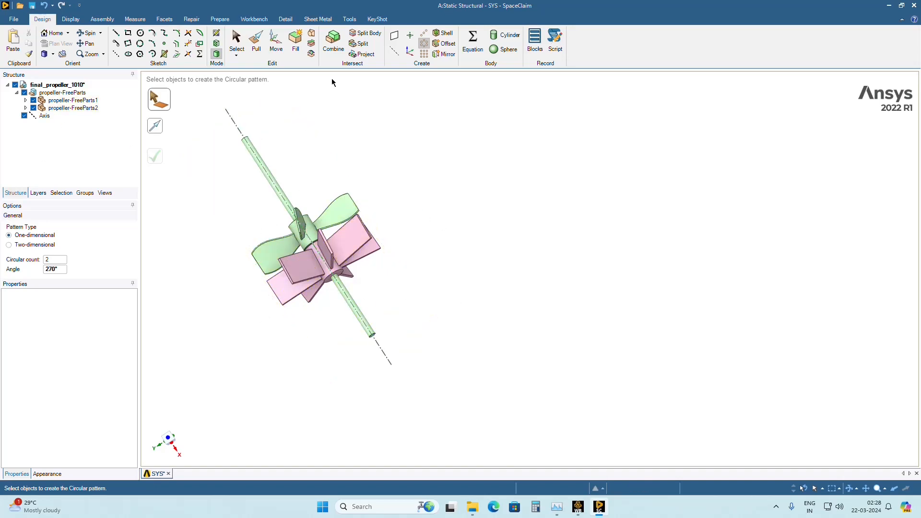
click(336, 43)
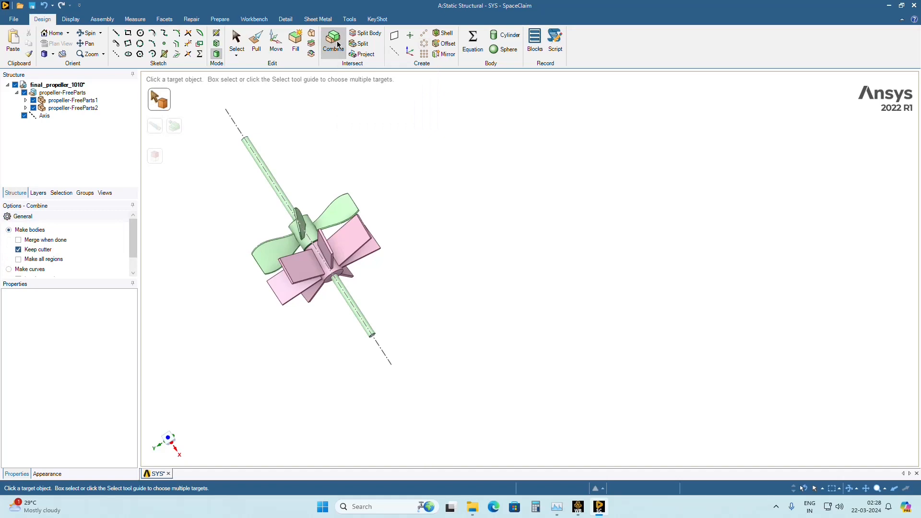
click(295, 213)
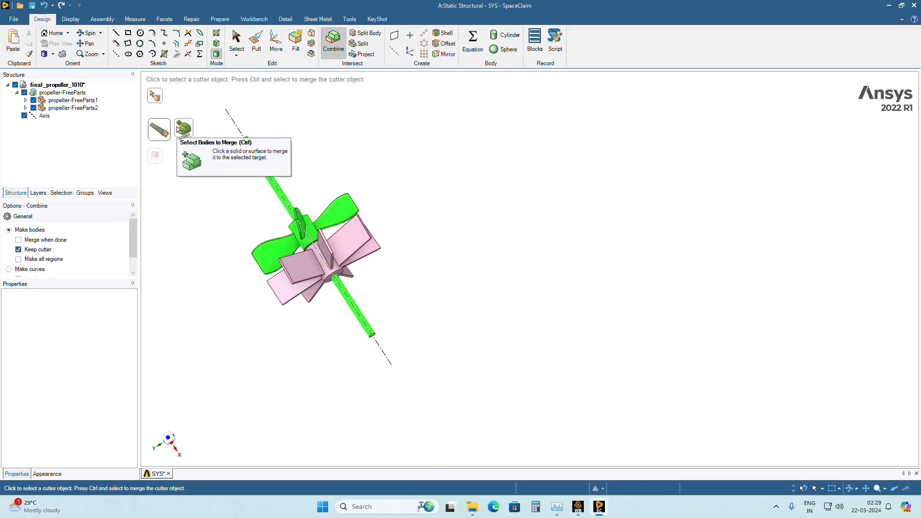
click(181, 127)
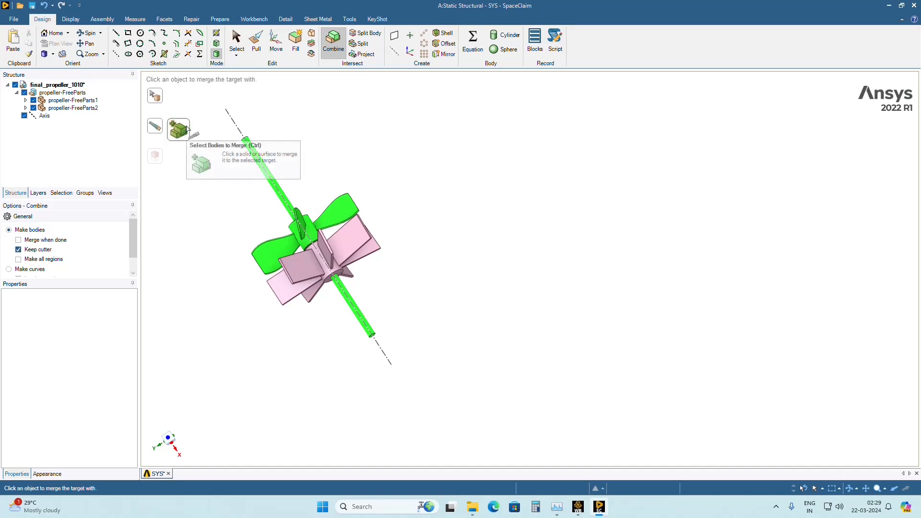
click(311, 274)
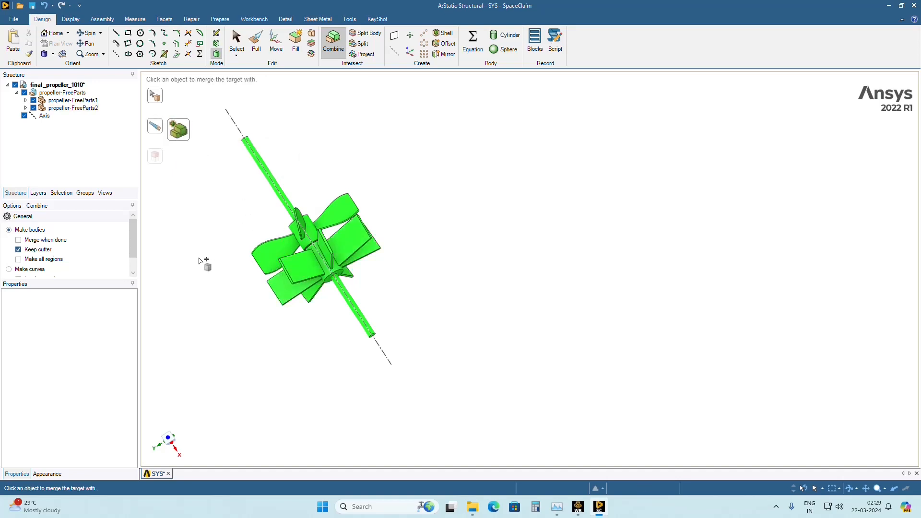
middle_drag(229, 317, 313, 255)
click(238, 357)
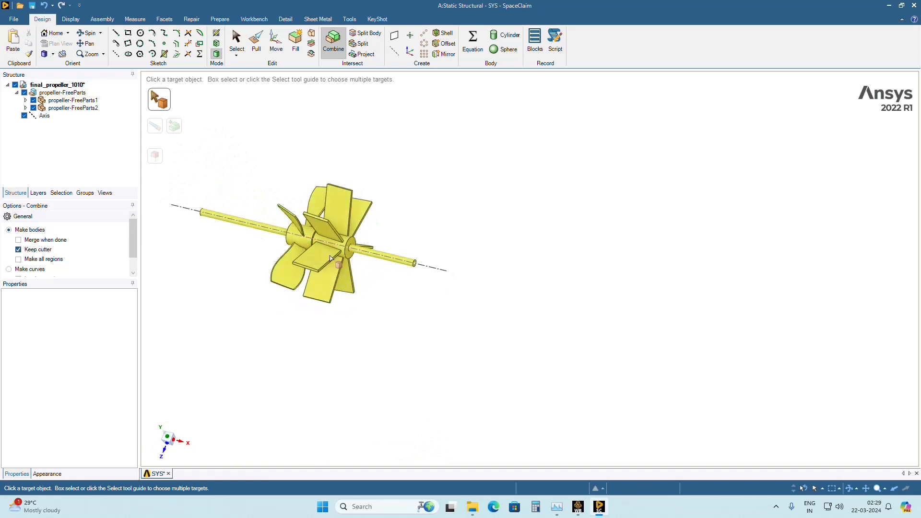
scroll(283, 354, down, 1)
scroll(353, 350, up, 3)
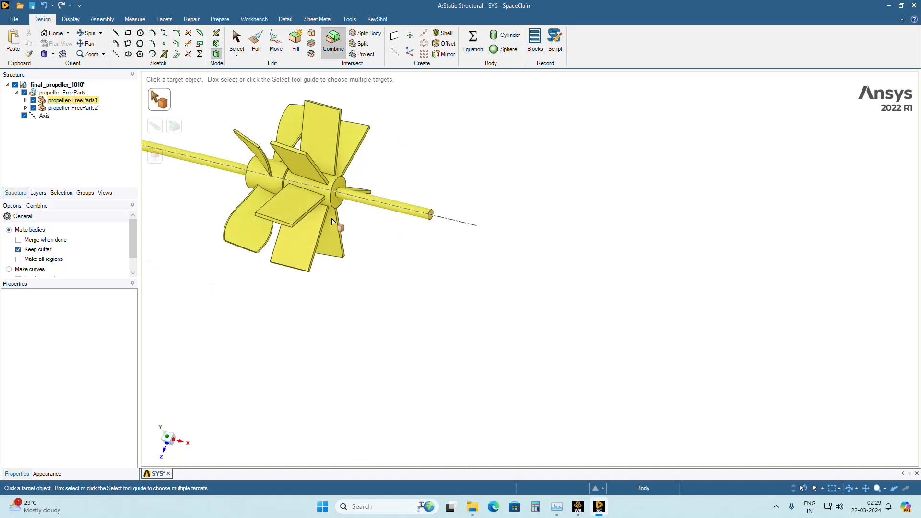
mouse_move(335, 348)
middle_down()
mouse_move(336, 334)
mouse_move(233, 323)
mouse_move(179, 341)
mouse_move(395, 324)
middle_up()
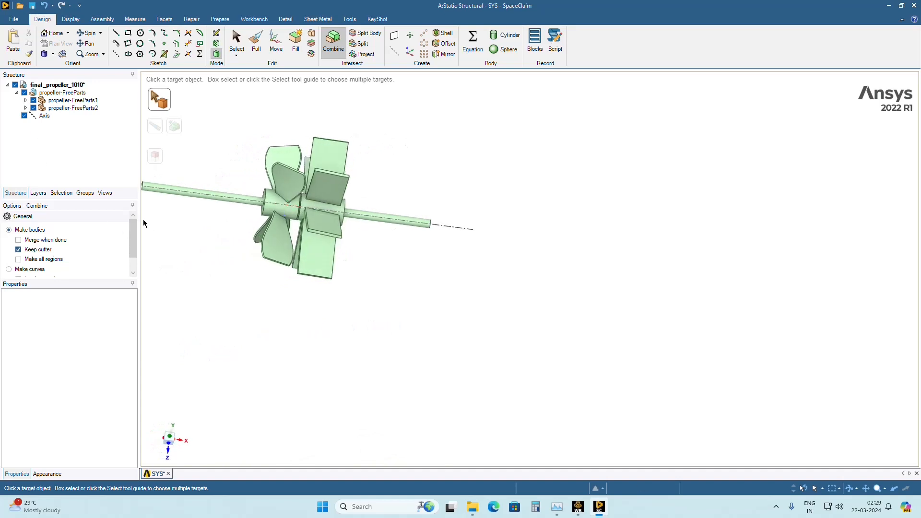
Exit SpaceClaim and open the Static Structural system's Model in Mechanical from Workbench.
click(14, 20)
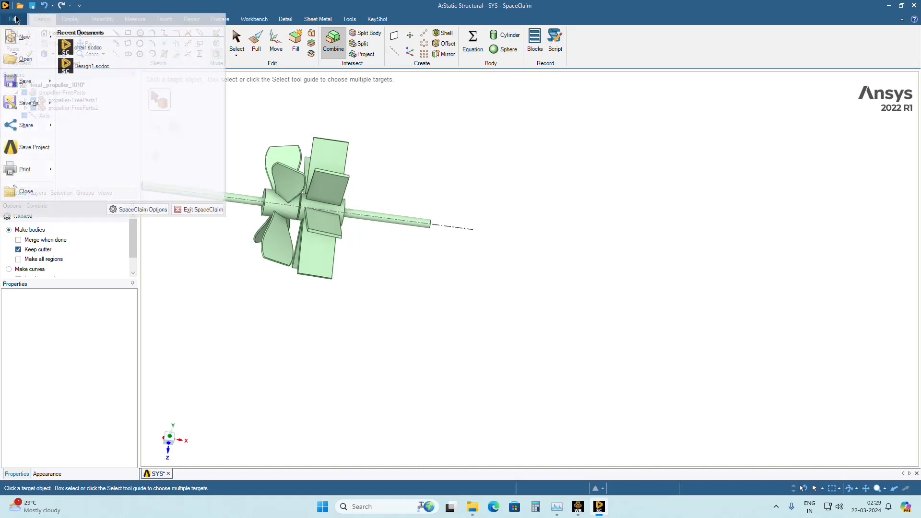
click(205, 210)
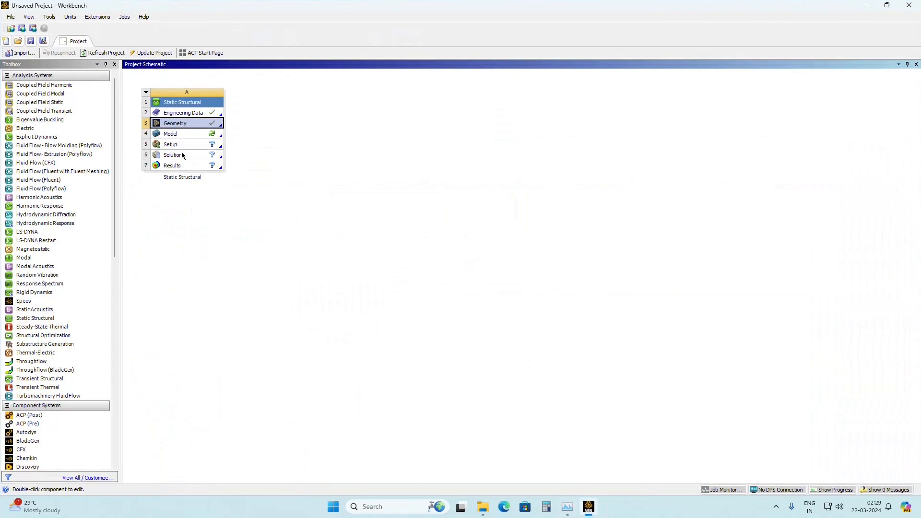
double_click(178, 138)
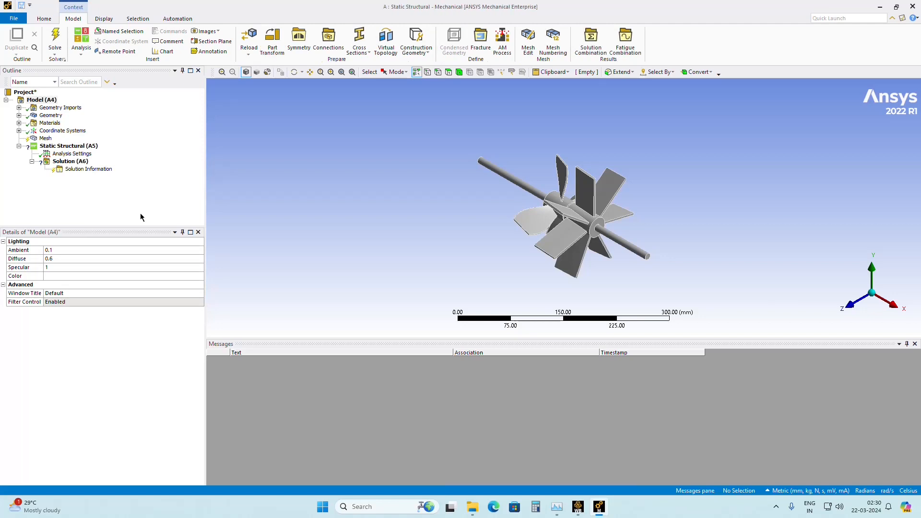
middle_drag(478, 249, 554, 222)
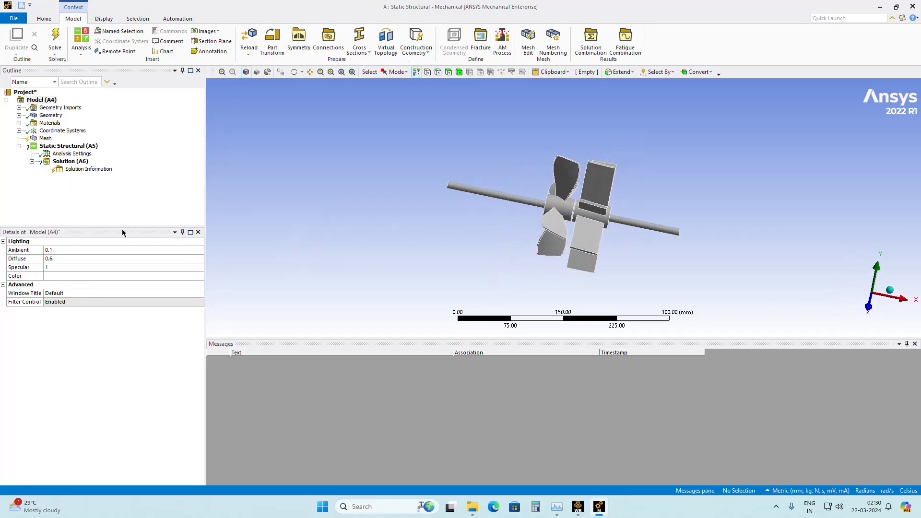
Insert a mesh Method control under Mesh and scope its geometry to the single propeller assembly body.
click(45, 139)
right_click(45, 141)
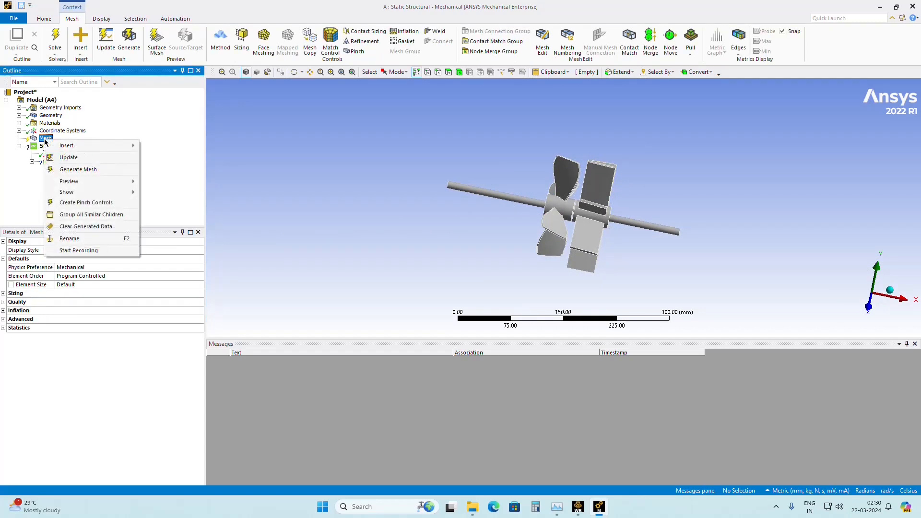
mouse_move(67, 146)
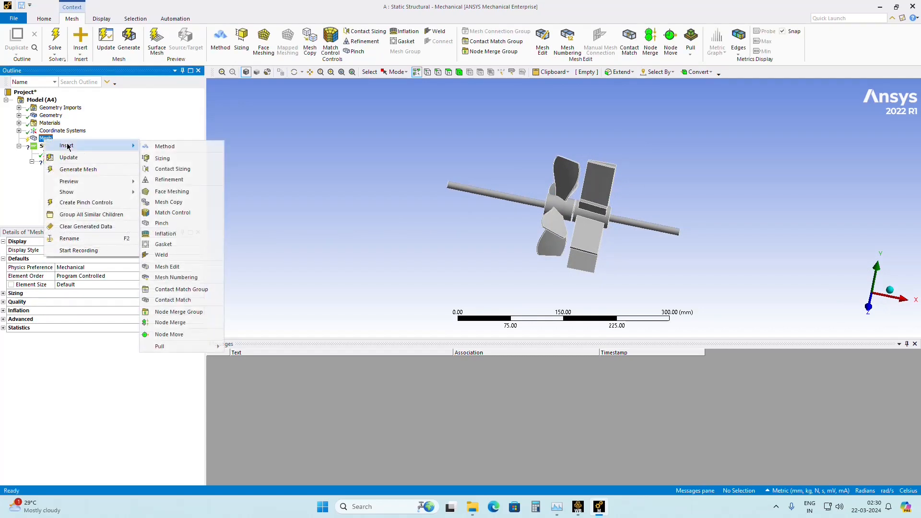
click(165, 147)
click(609, 218)
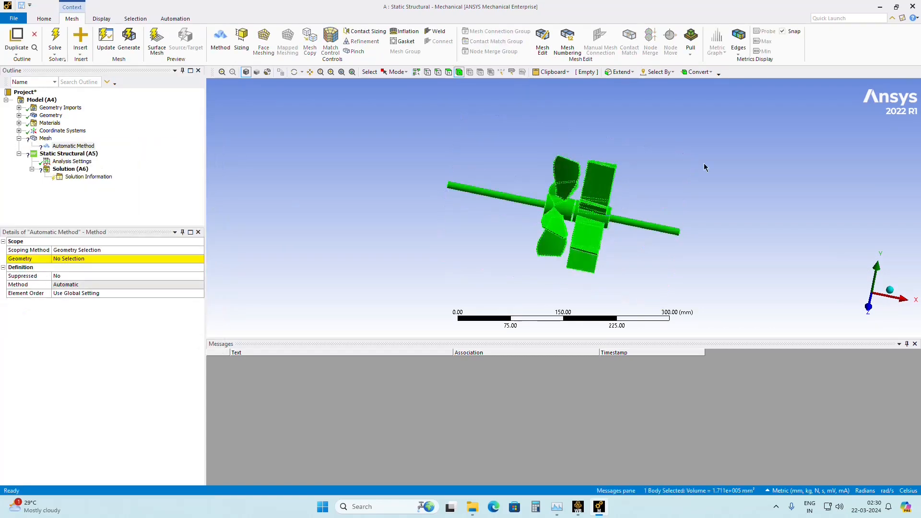
click(69, 260)
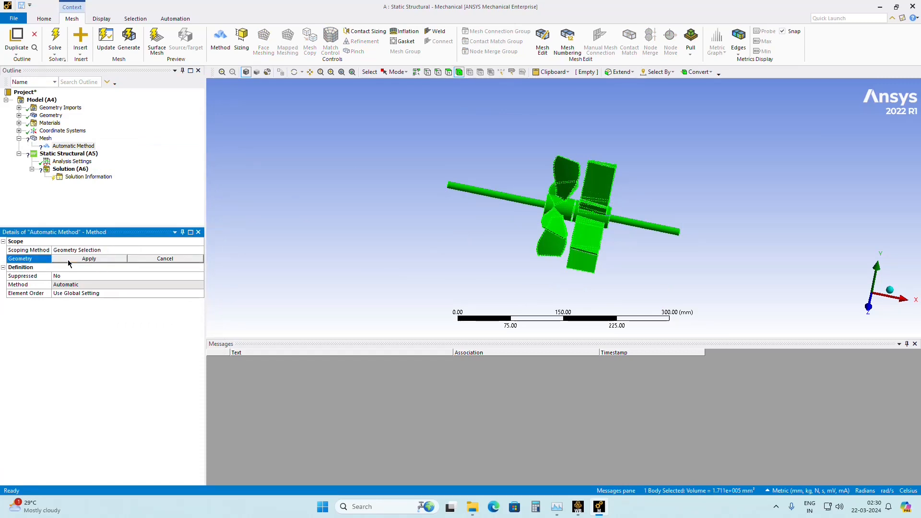
click(70, 259)
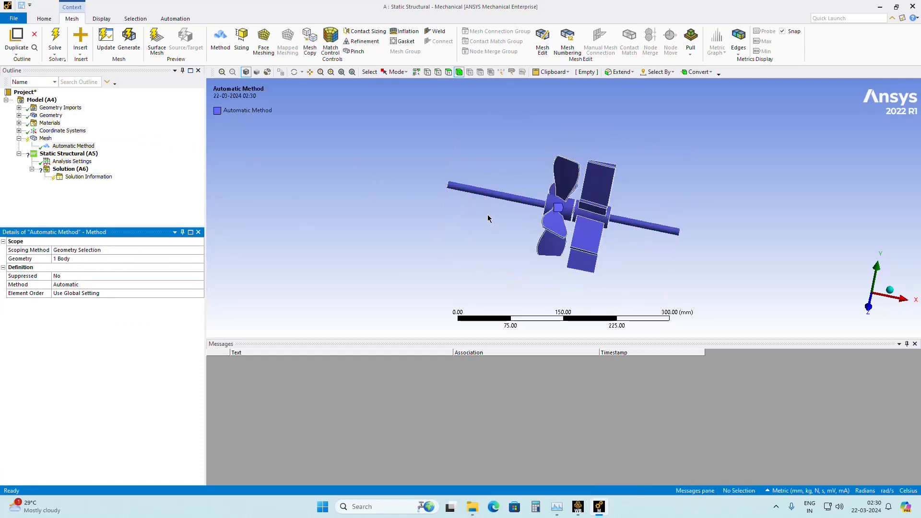
Set the mesh control's method to Hex Dominant and its element order to Linear.
click(78, 286)
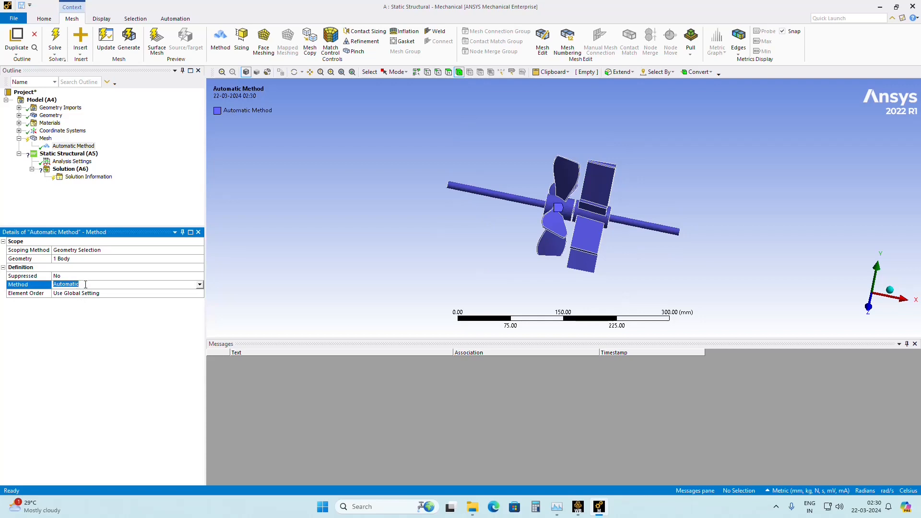
click(200, 285)
click(115, 309)
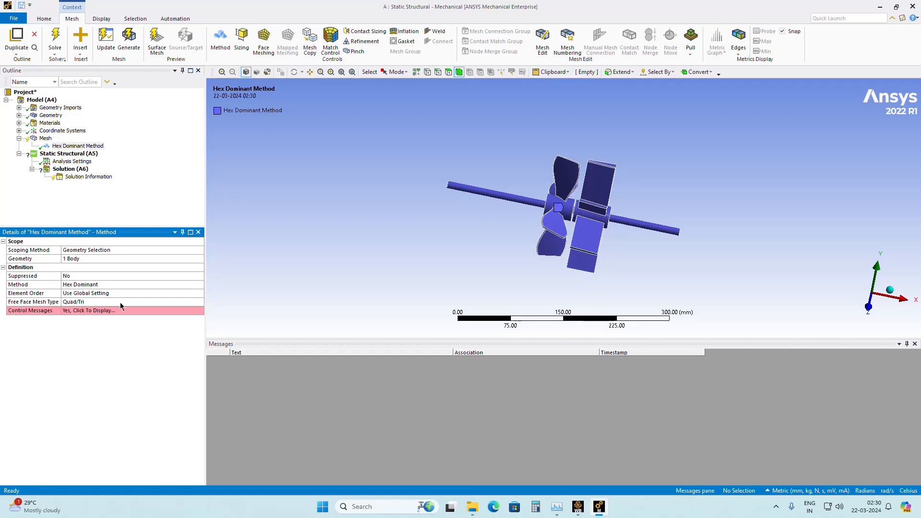
click(105, 294)
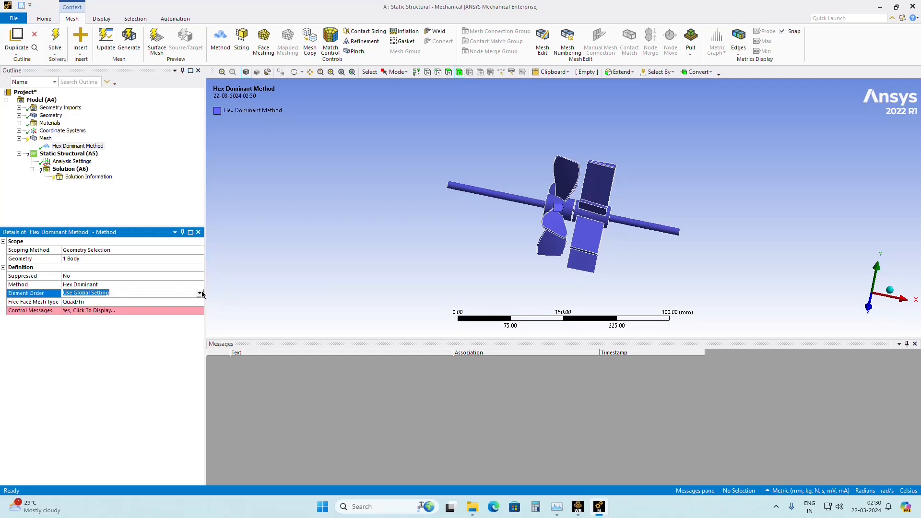
click(199, 293)
click(155, 311)
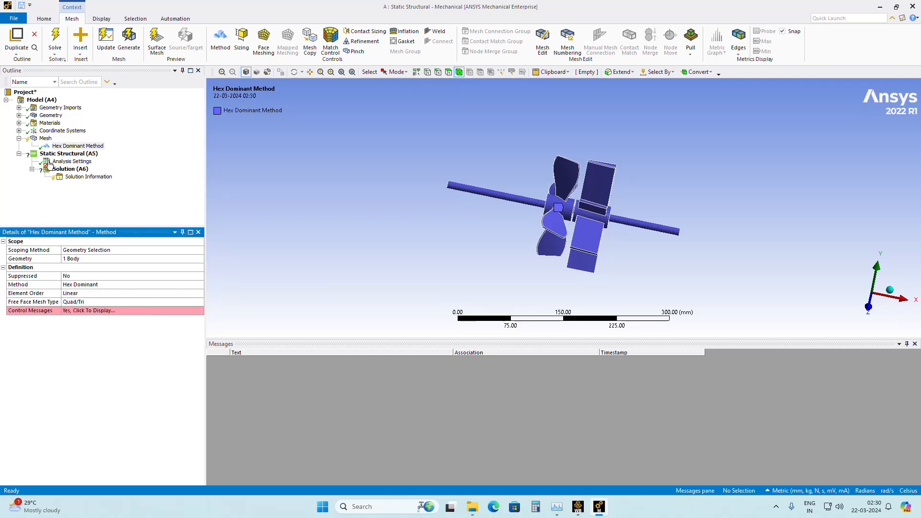
Set the global mesh element size to 5 mm and generate the mesh.
click(44, 139)
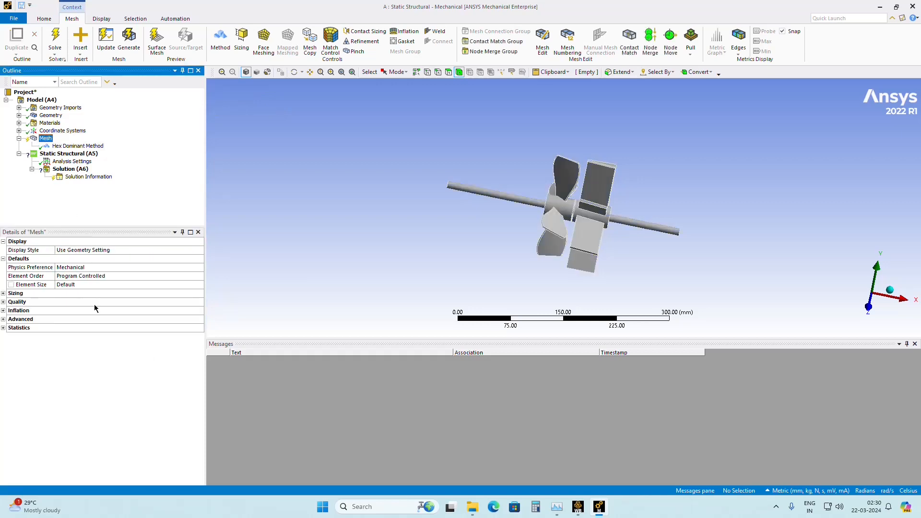
click(80, 285)
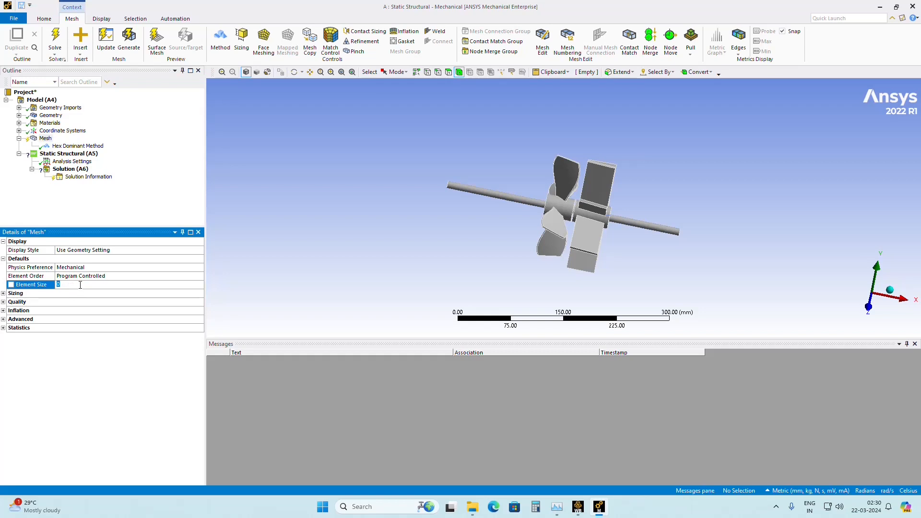
text(5)
right_click(44, 139)
click(82, 169)
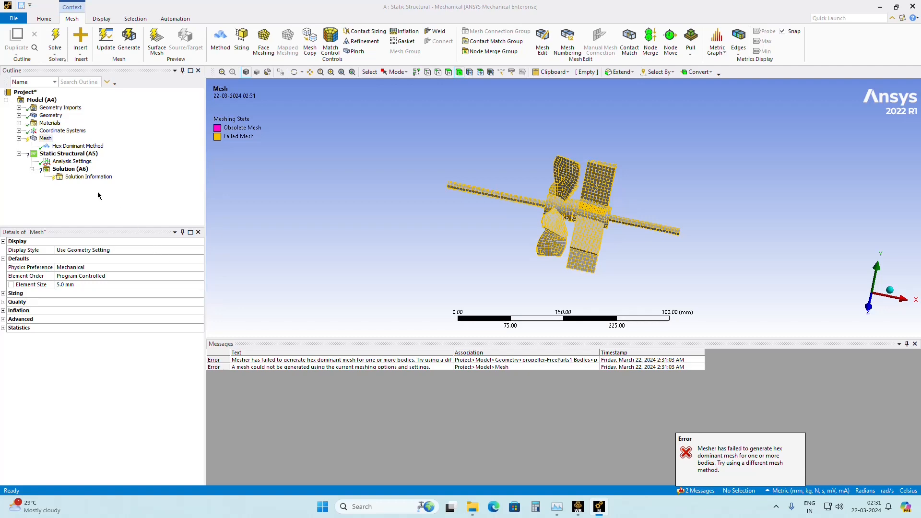
Read the first mesher message in full and examine the meshed propeller and the Hex Dominant method's scoped body from several sides.
scroll(270, 220, up, 1)
scroll(259, 216, up, 3)
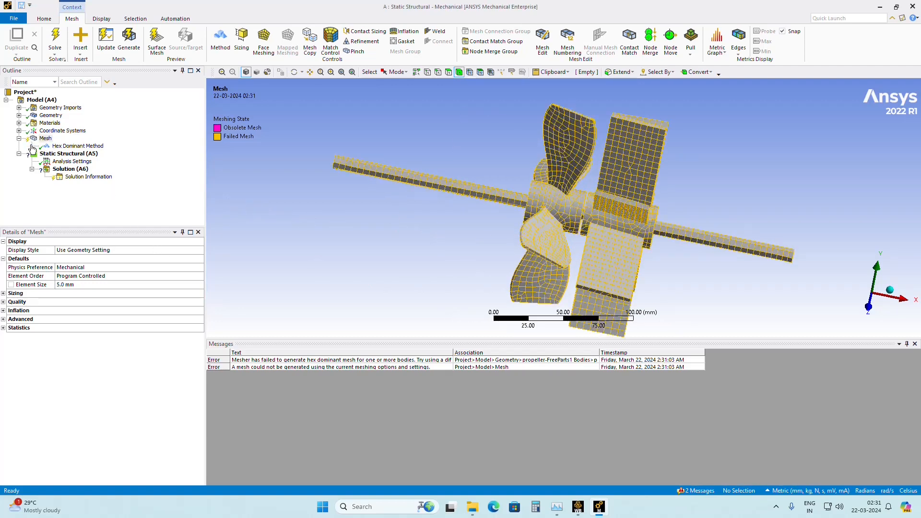
double_click(301, 360)
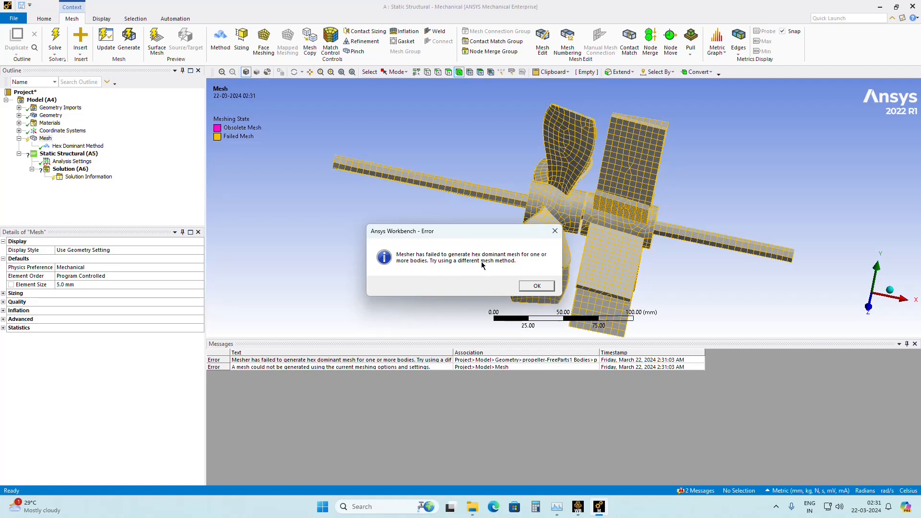
click(538, 287)
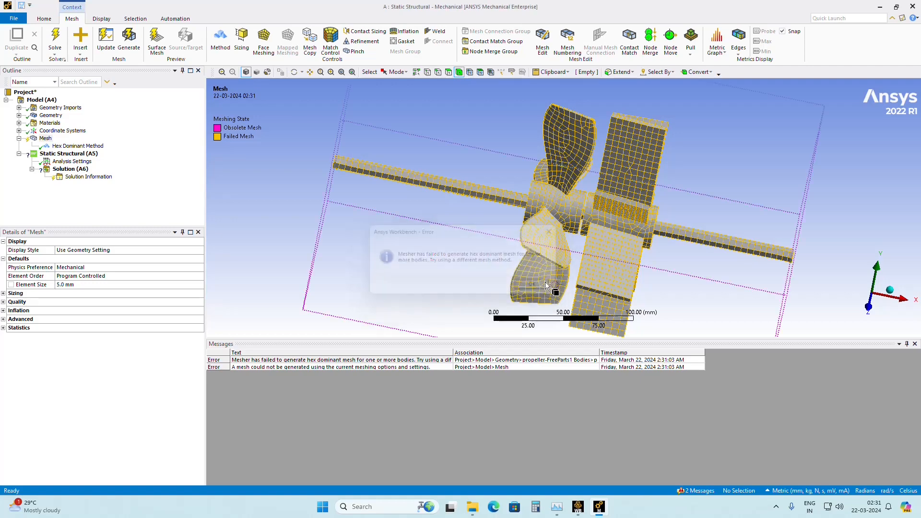
scroll(559, 283, up, 4)
scroll(557, 281, down, 4)
middle_drag(567, 264, 328, 251)
click(69, 146)
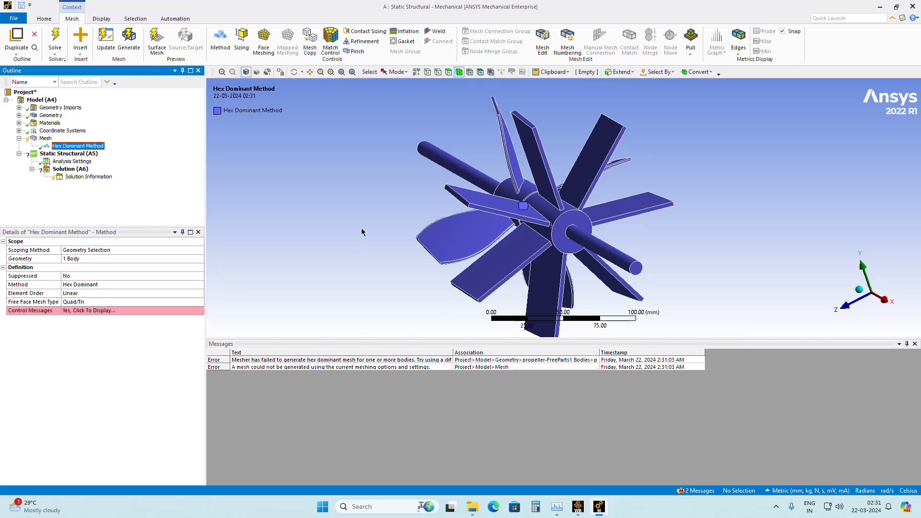
middle_drag(361, 232, 376, 251)
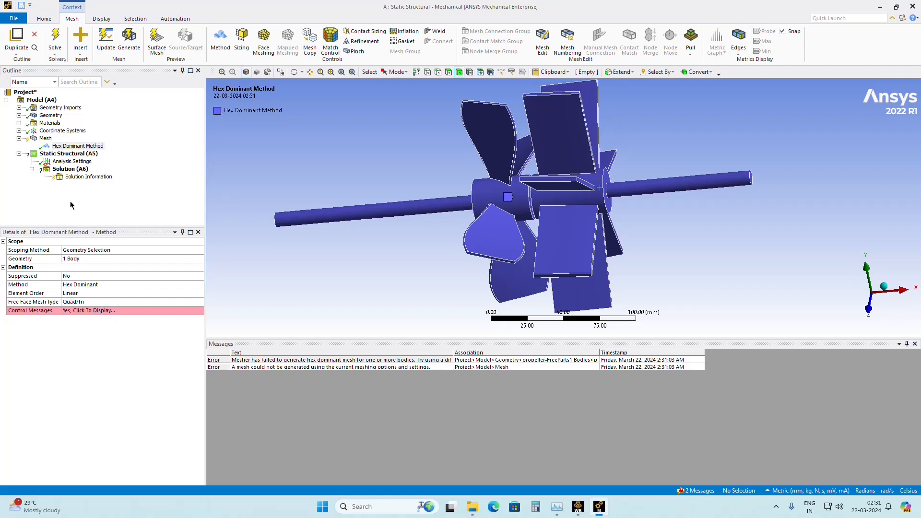
Clear the generated mesh data from the propeller body.
click(46, 139)
right_click(46, 138)
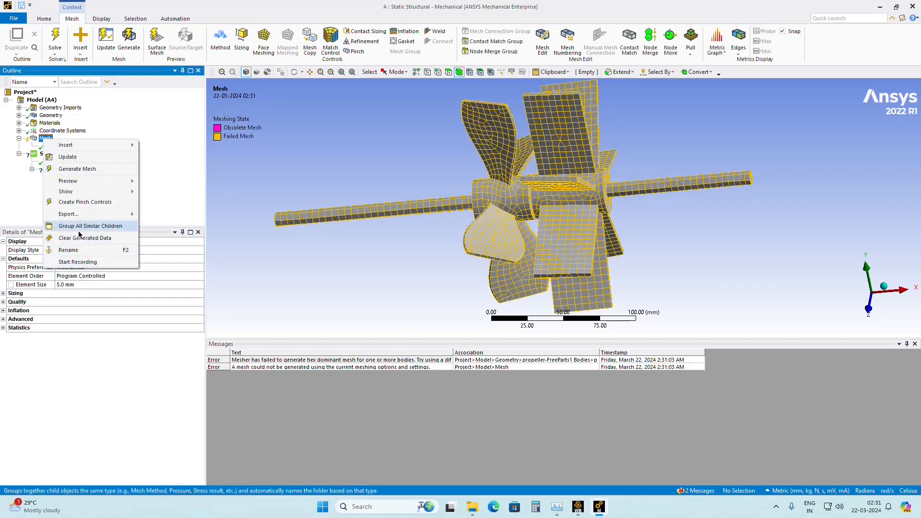
click(79, 238)
click(499, 286)
middle_drag(506, 291, 481, 178)
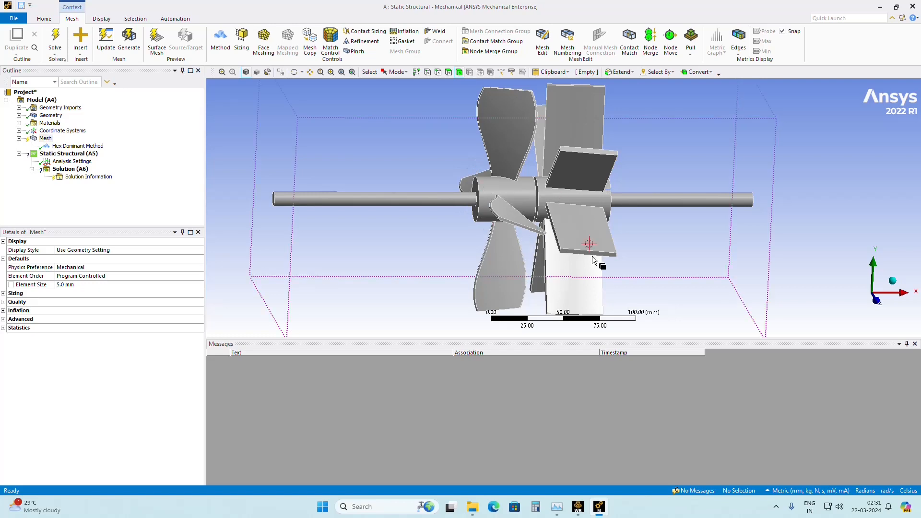
mouse_move(501, 230)
middle_down()
mouse_move(570, 231)
mouse_move(474, 219)
middle_up()
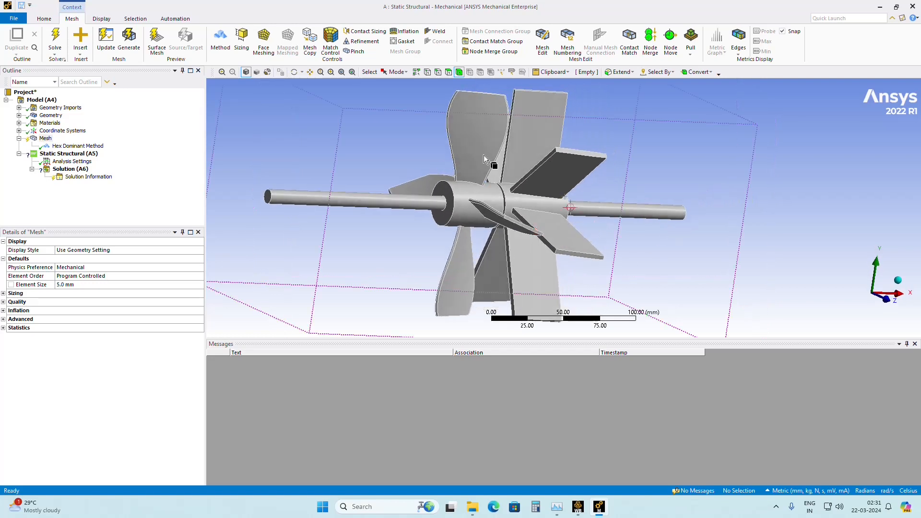
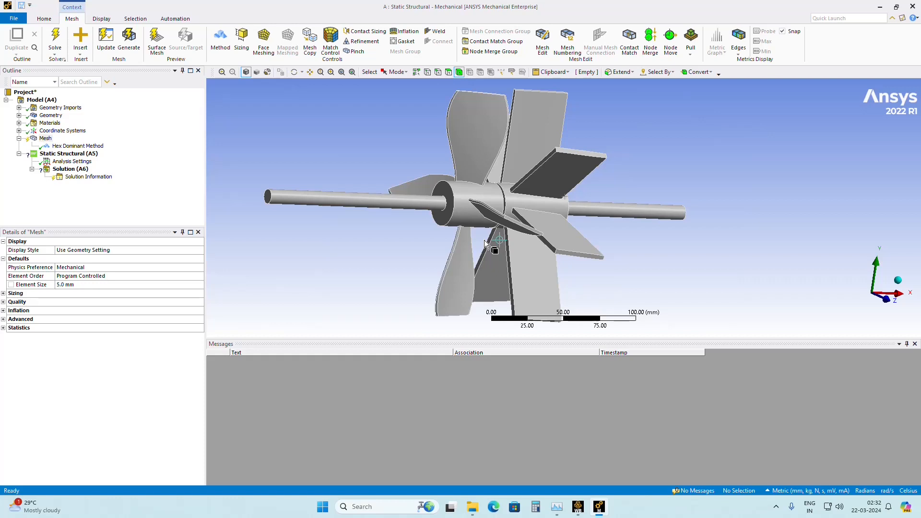
Switch to Workbench and open the Static Structural system's geometry for editing in SpaceClaim.
middle_drag(485, 240, 484, 215)
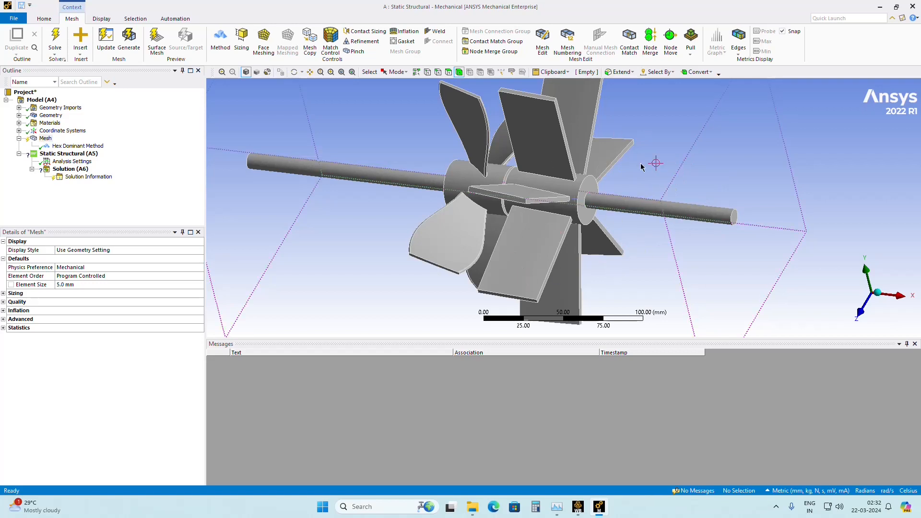
click(580, 509)
right_click(171, 126)
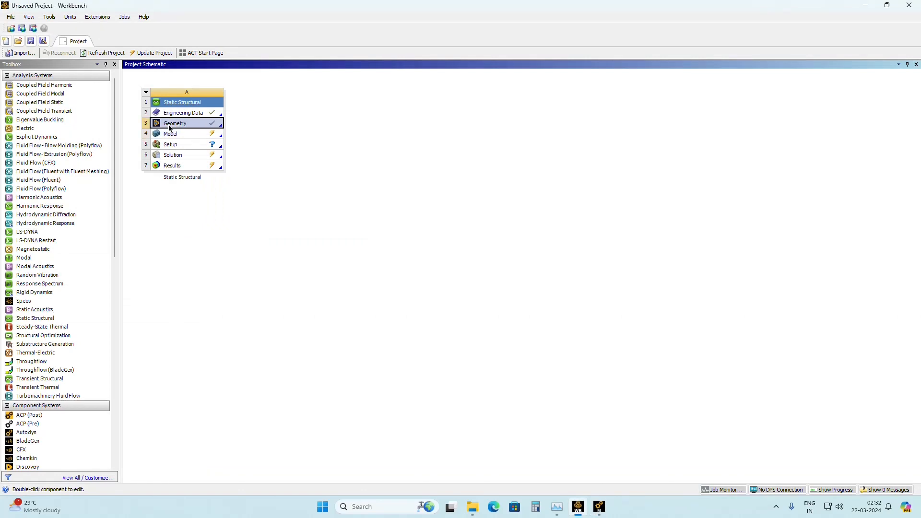
click(222, 132)
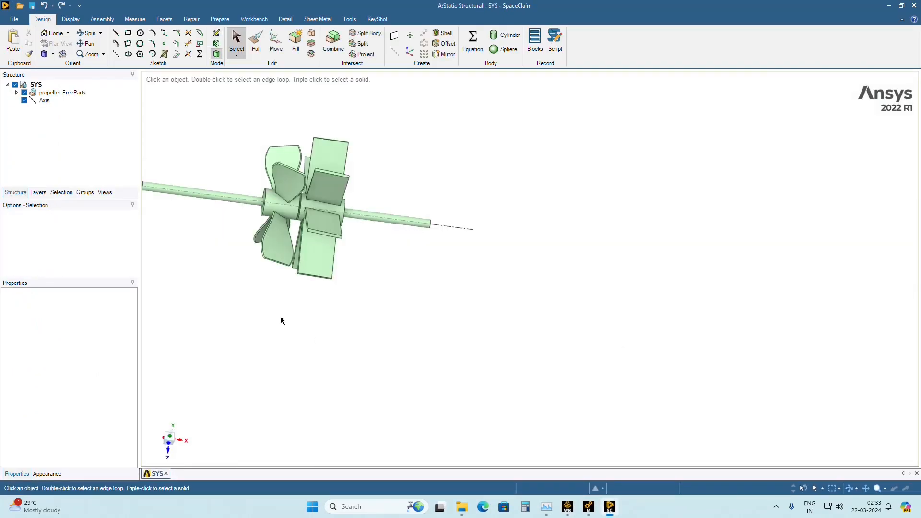
click(17, 92)
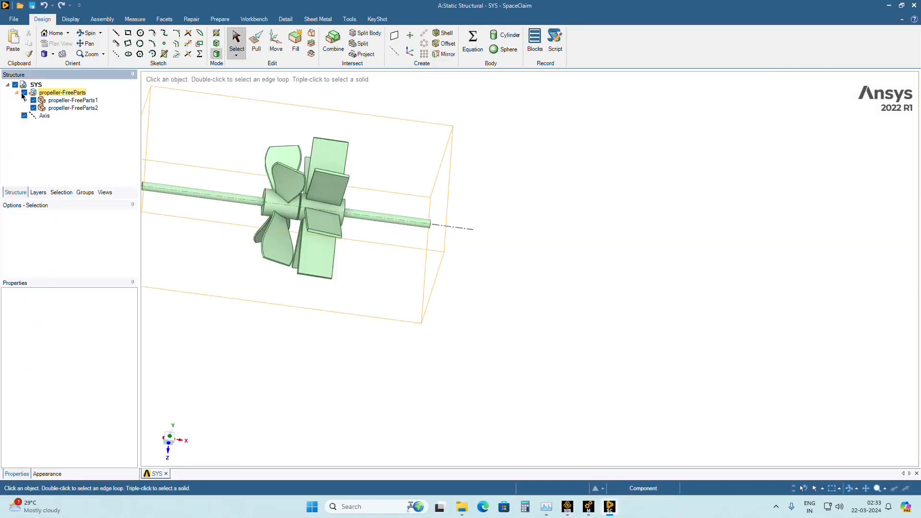
click(17, 93)
Split the propeller body with Split Body, using the flat hub end face around the shaft beside the rectangular blades as cutter.
middle_drag(350, 278, 277, 276)
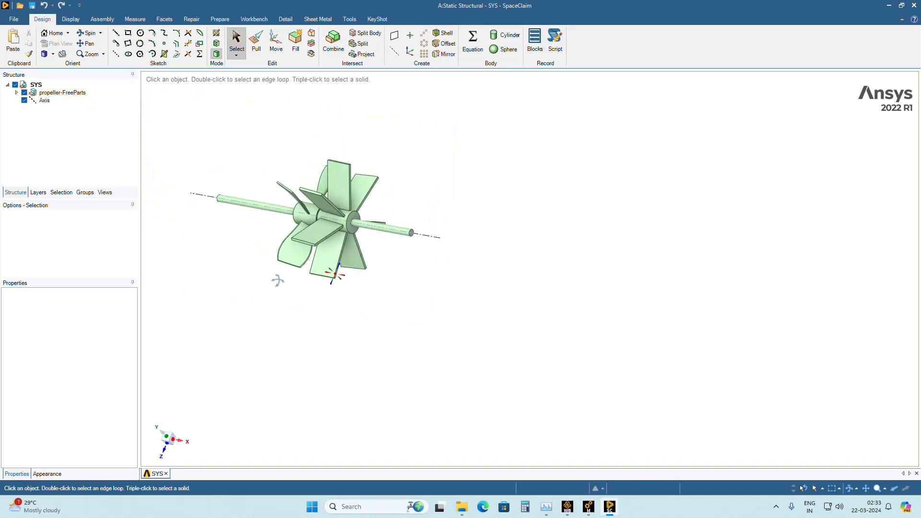
click(366, 33)
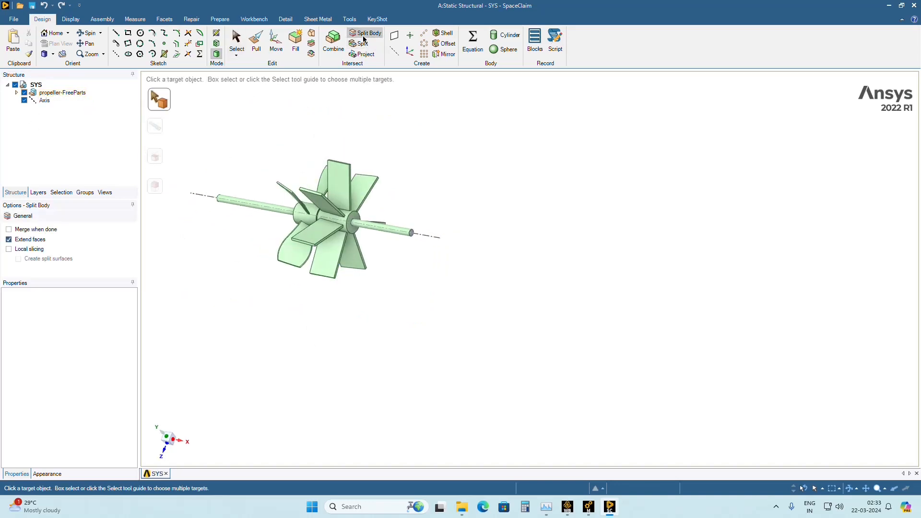
scroll(396, 292, up, 3)
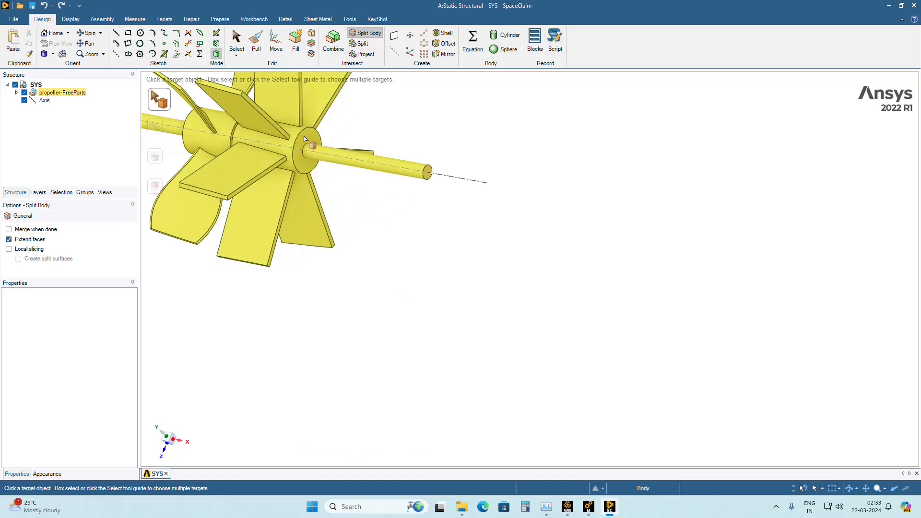
click(304, 139)
middle_drag(422, 303, 477, 294)
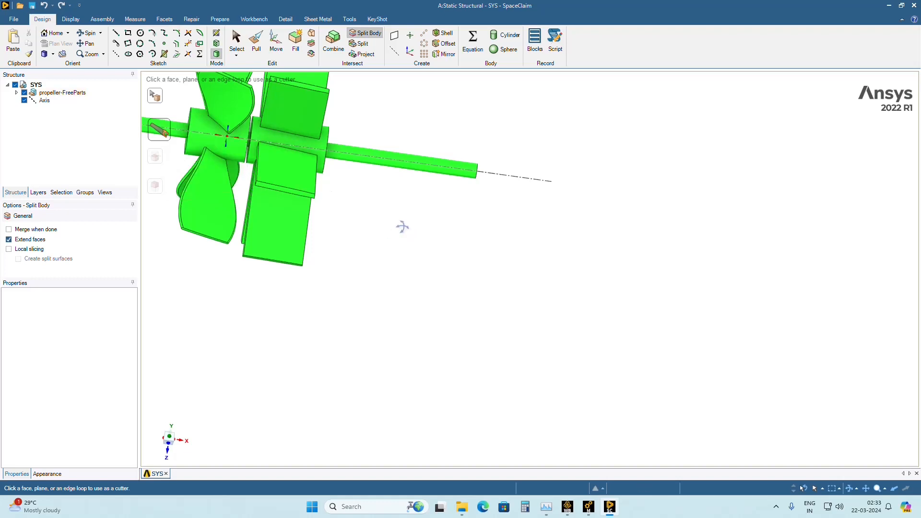
middle_drag(403, 226, 336, 192)
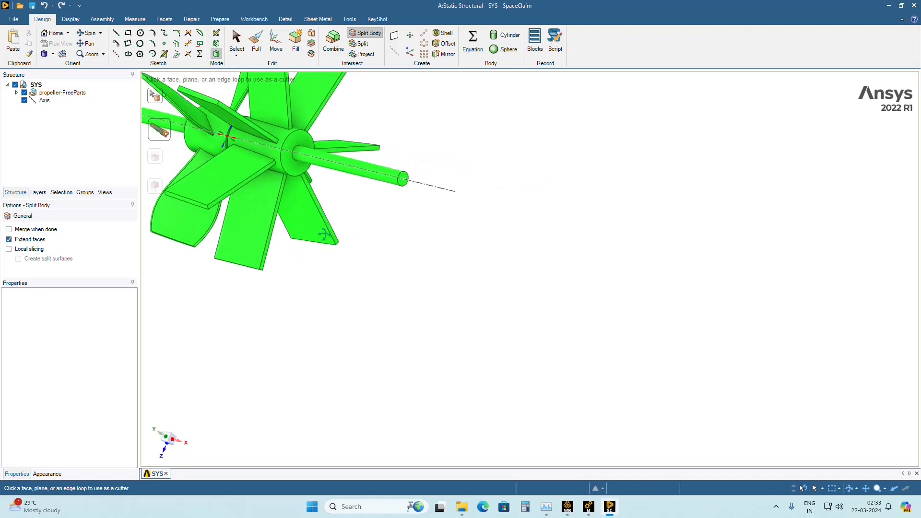
click(291, 159)
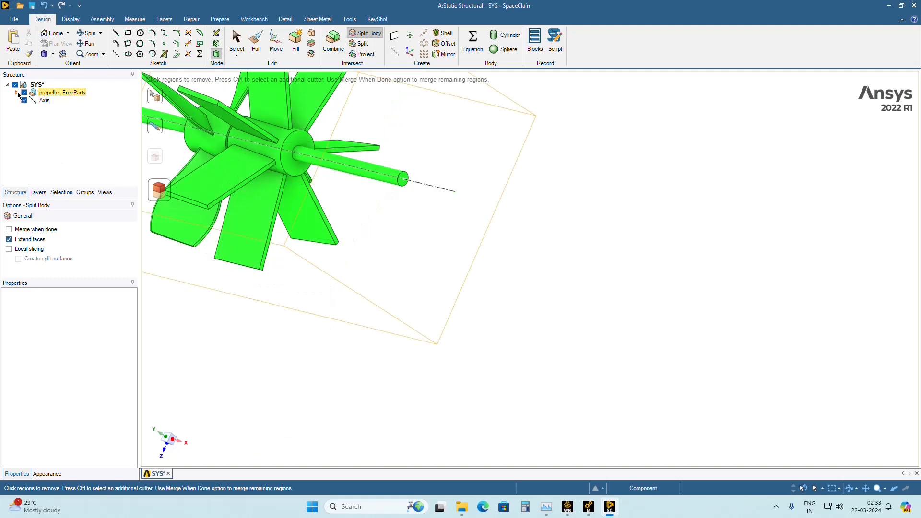
Try to split the propeller body again using the same hub end face as cutter.
scroll(352, 288, down, 4)
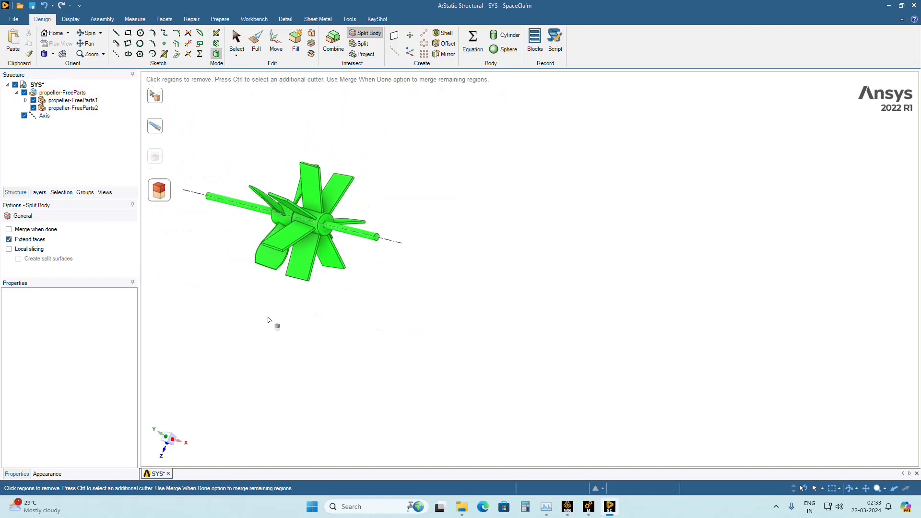
scroll(349, 305, up, 3)
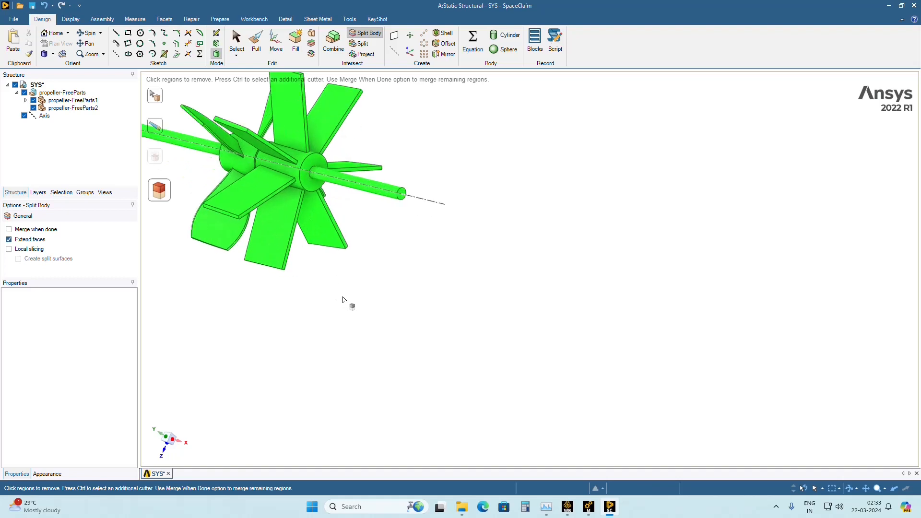
click(34, 109)
click(310, 174)
ctrl+middle_drag(211, 287, 372, 308)
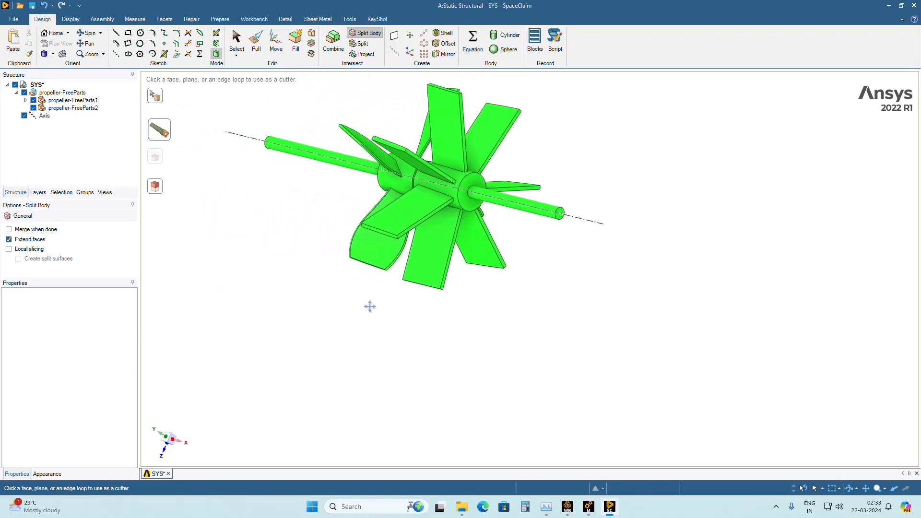
click(468, 201)
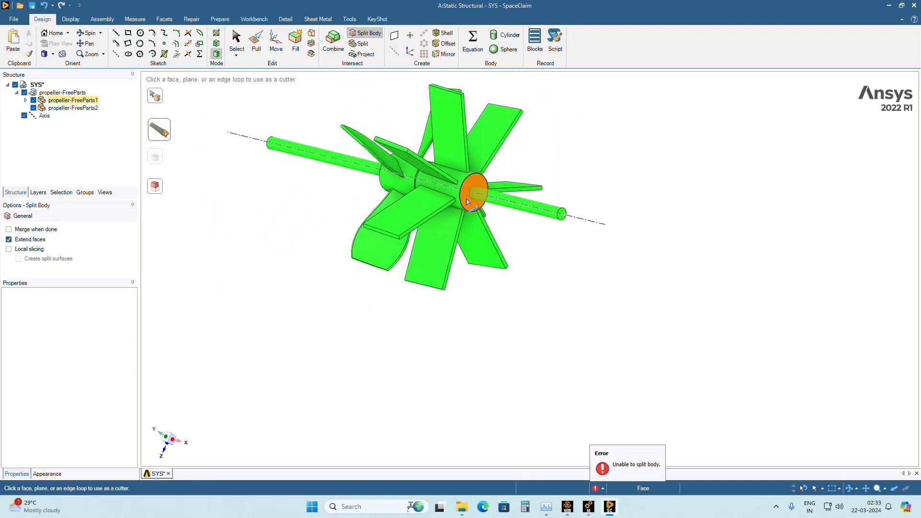
key(Escape)
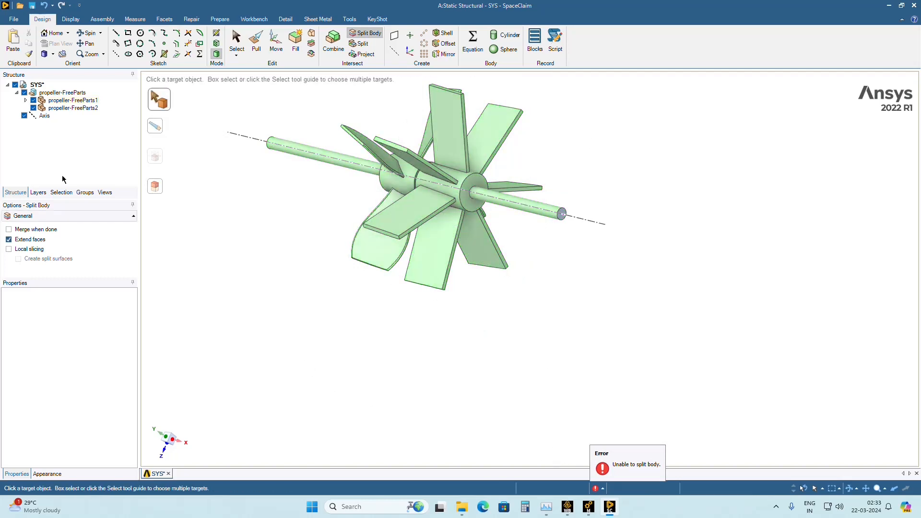
Split the remaining propeller body at the opposite hub end face, beside the curved blades.
click(33, 100)
click(33, 101)
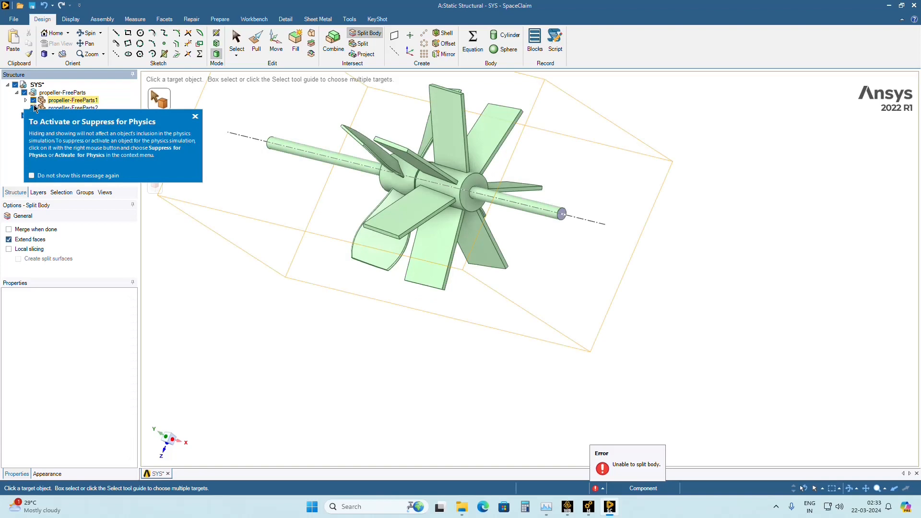
click(195, 116)
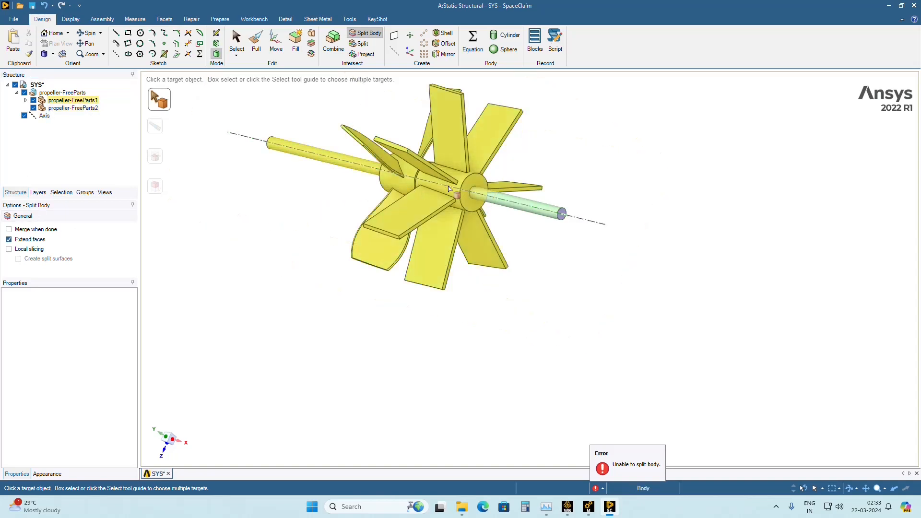
click(349, 165)
middle_drag(390, 202, 512, 235)
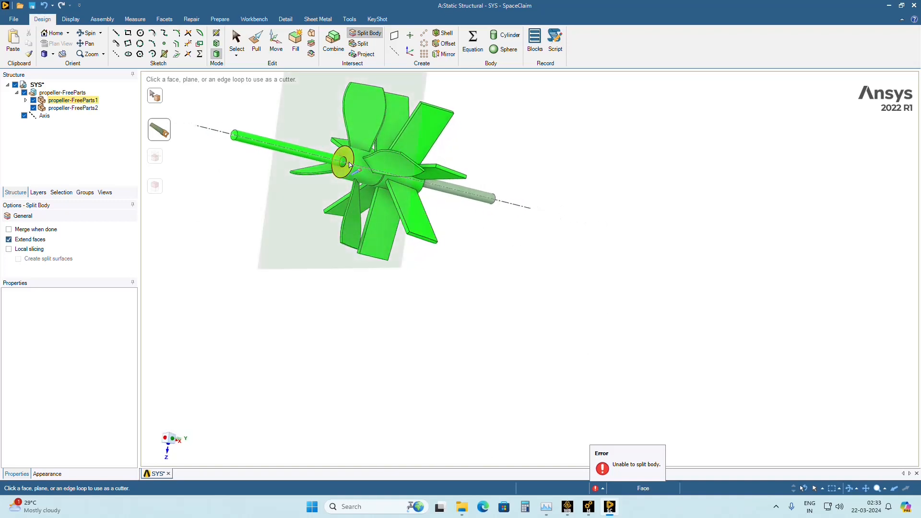
mouse_move(349, 165)
middle_down()
mouse_move(413, 245)
mouse_move(357, 169)
middle_up()
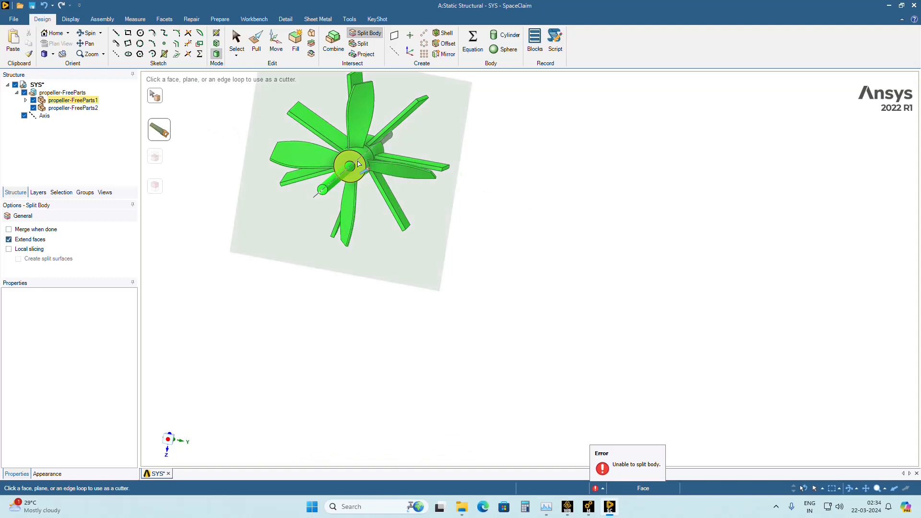
click(359, 164)
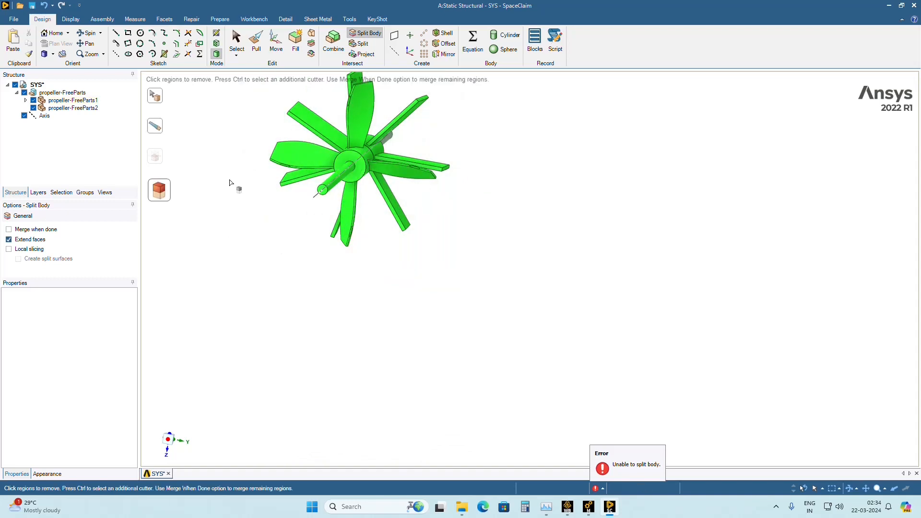
Expand propeller-FreeParts1 and hide all its bodies except the two separated shaft segments.
click(26, 100)
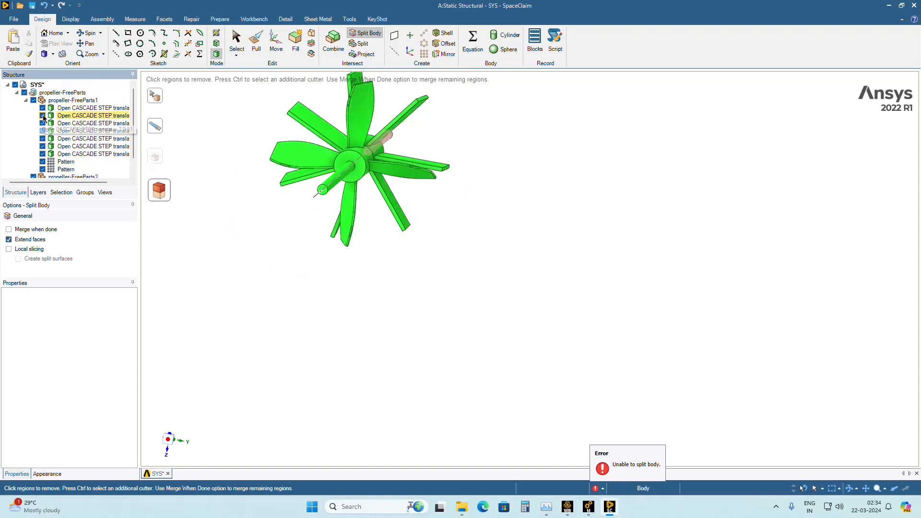
click(43, 116)
middle_drag(168, 204, 100, 209)
click(43, 124)
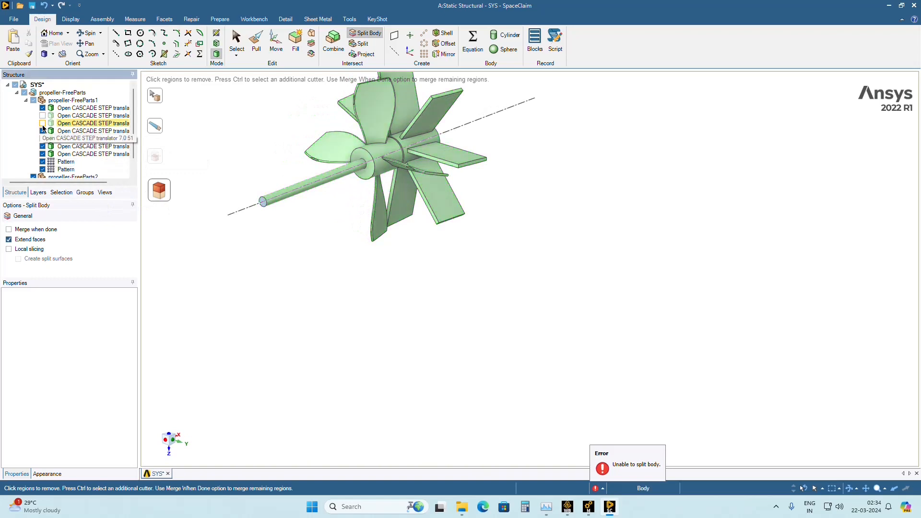
click(43, 131)
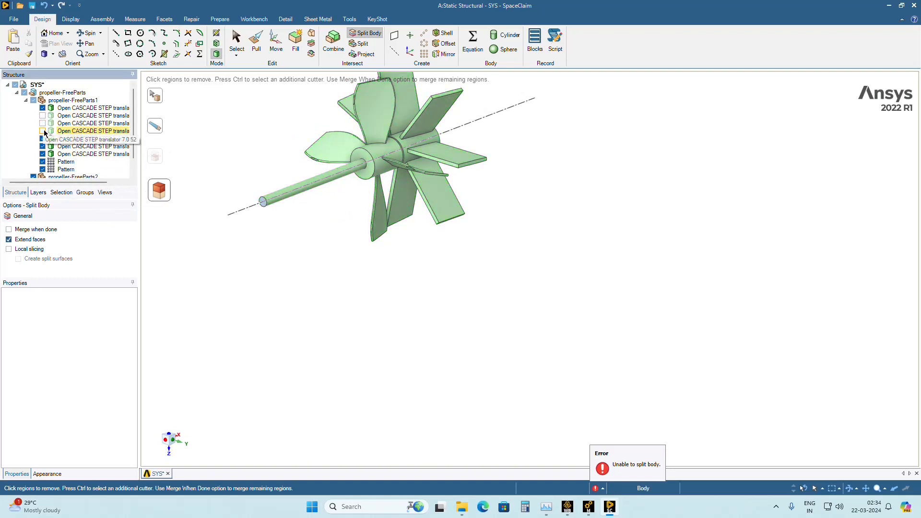
click(43, 139)
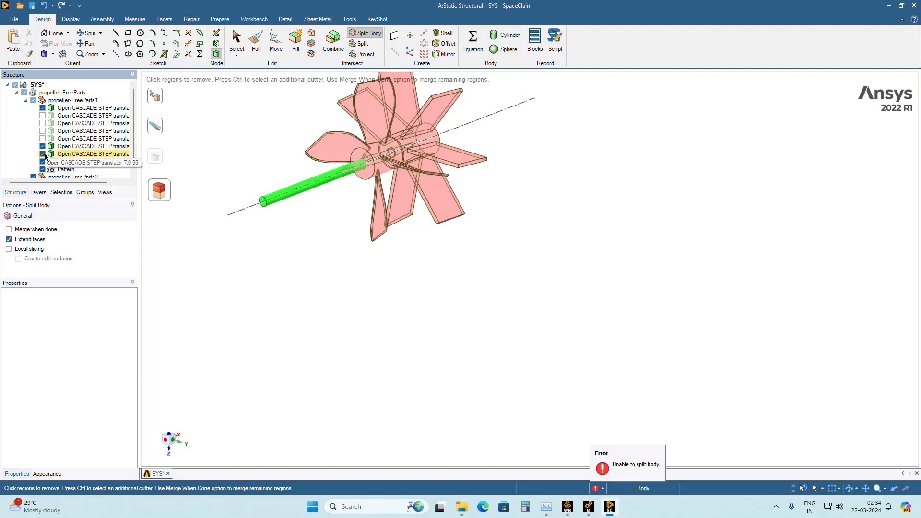
click(43, 146)
click(43, 154)
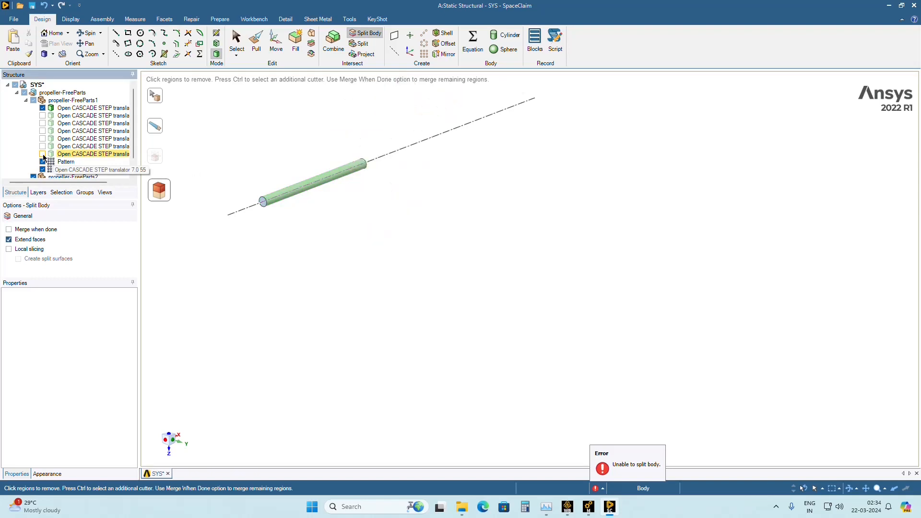
click(43, 116)
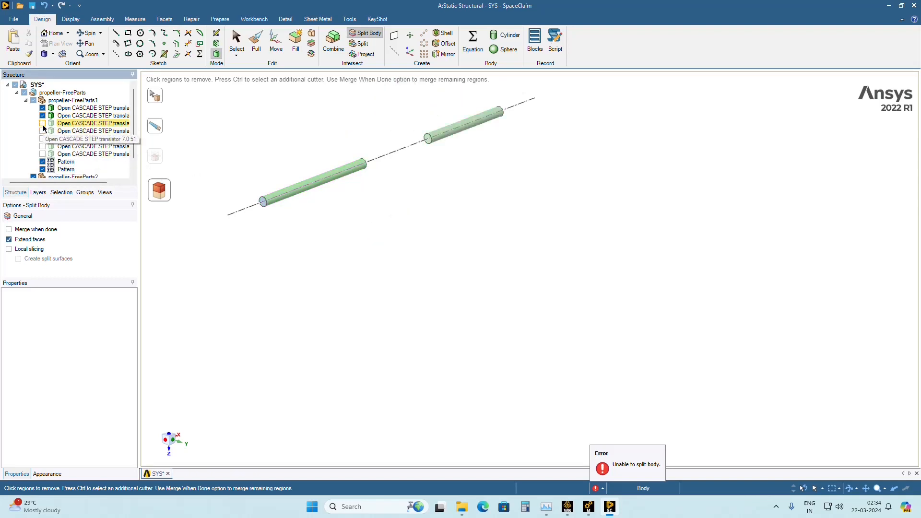
Remove the hidden bodies of propeller-FreeParts1 as split regions, starting with the third body in the structure.
click(77, 127)
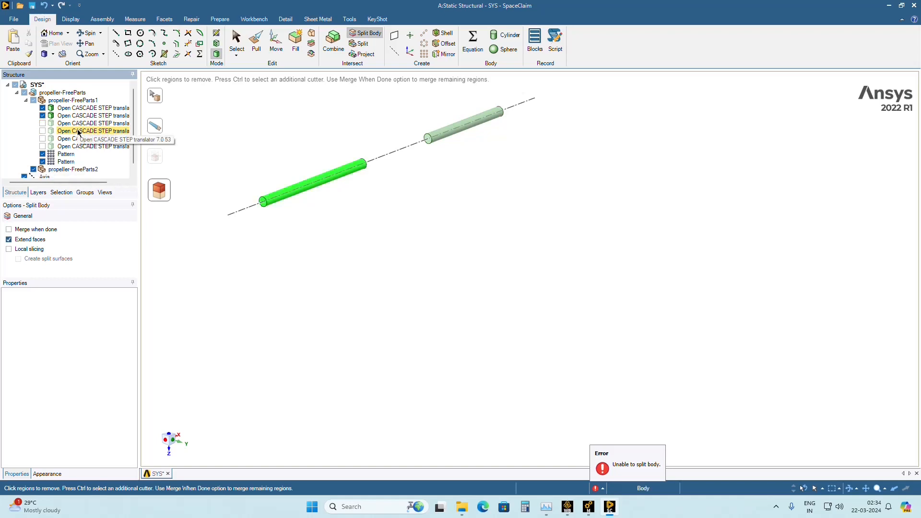
click(78, 132)
click(78, 135)
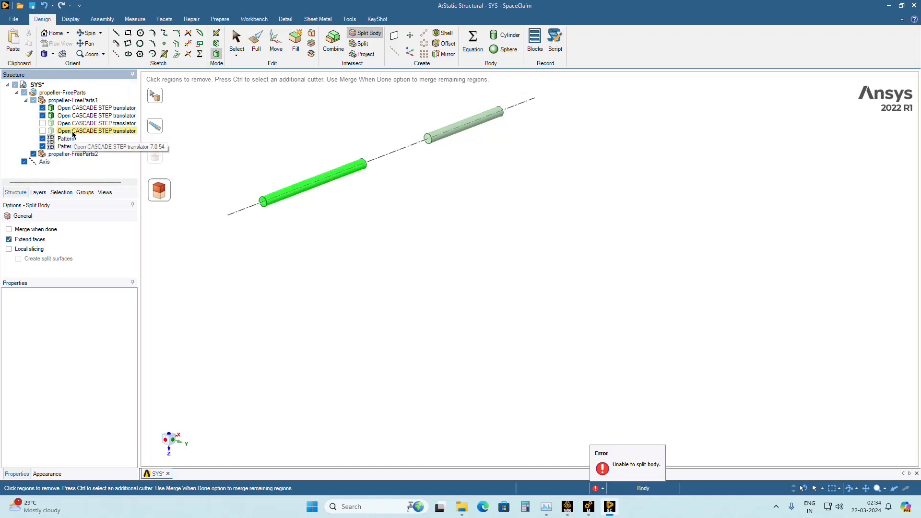
click(78, 131)
Undo the last body removal and show the two remaining hidden bodies of propeller-FreeParts1.
click(46, 7)
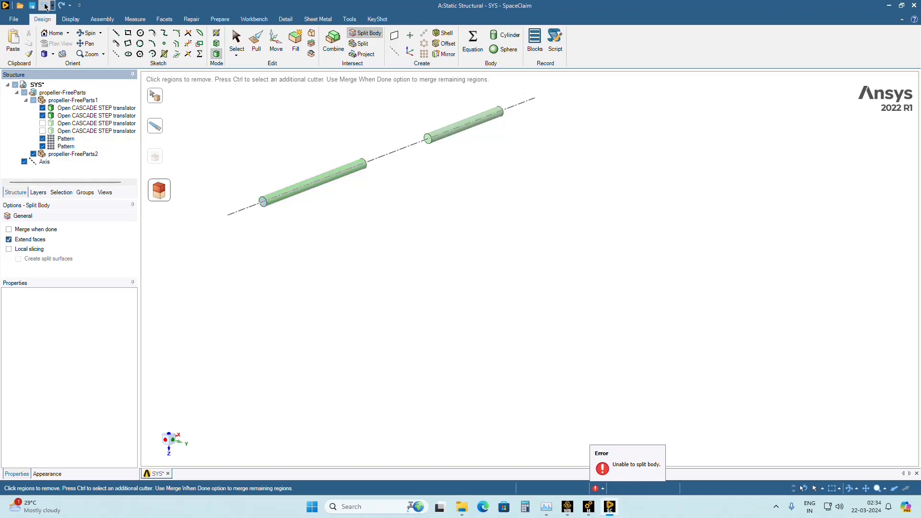
click(43, 123)
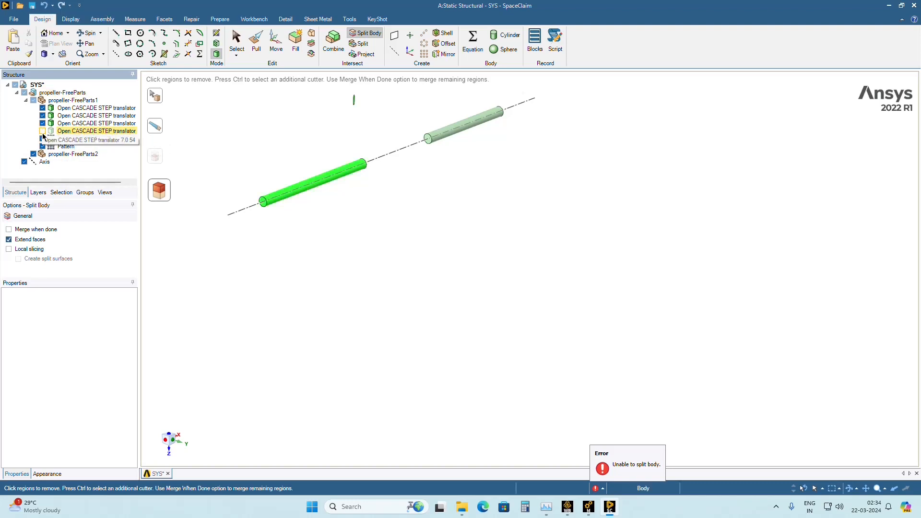
click(42, 131)
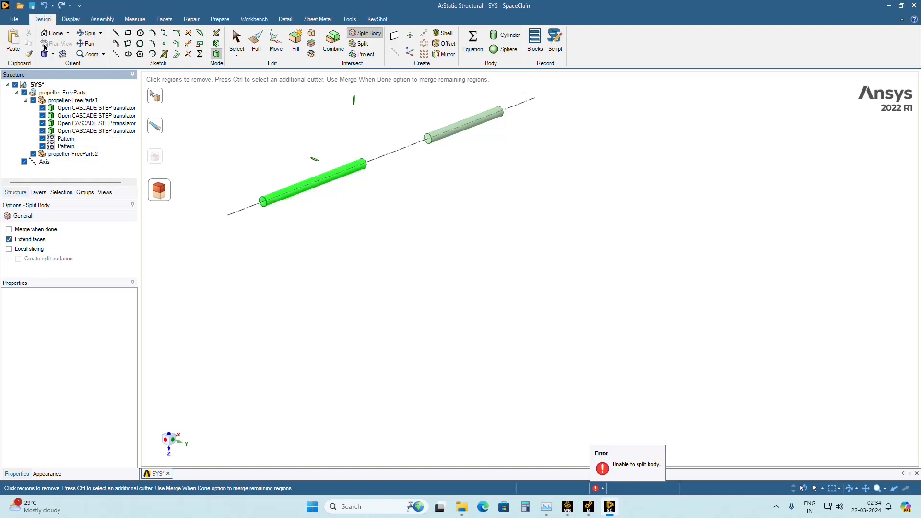
Undo the body removals and visibility changes step by step to bring back the hub and blades.
click(42, 7)
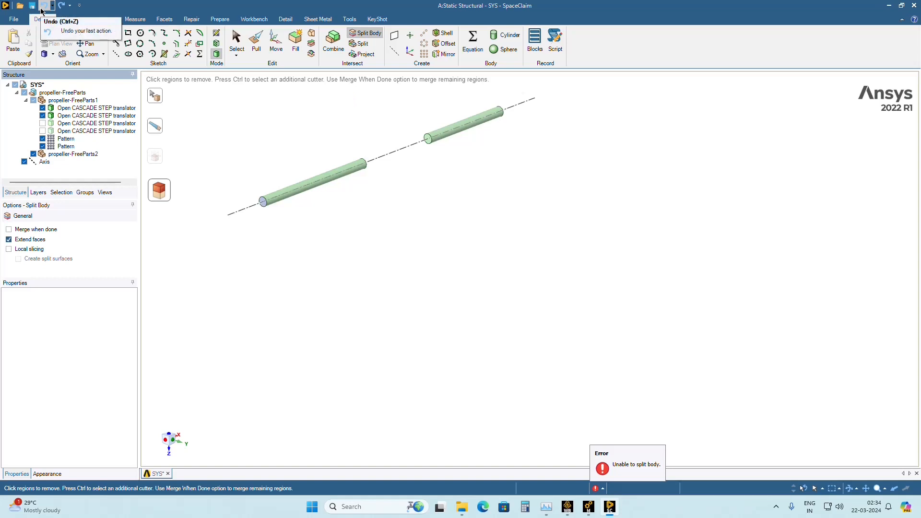
click(42, 7)
click(42, 7)
click(42, 7)
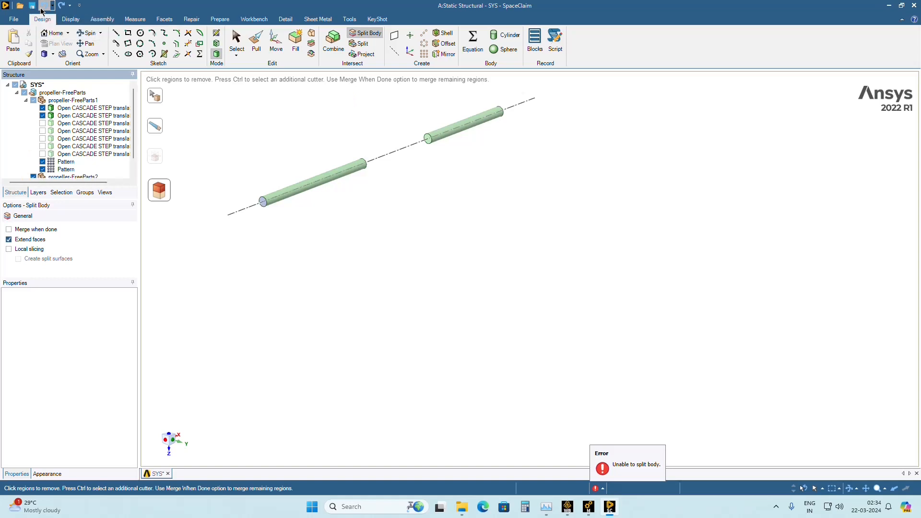
click(42, 6)
click(42, 7)
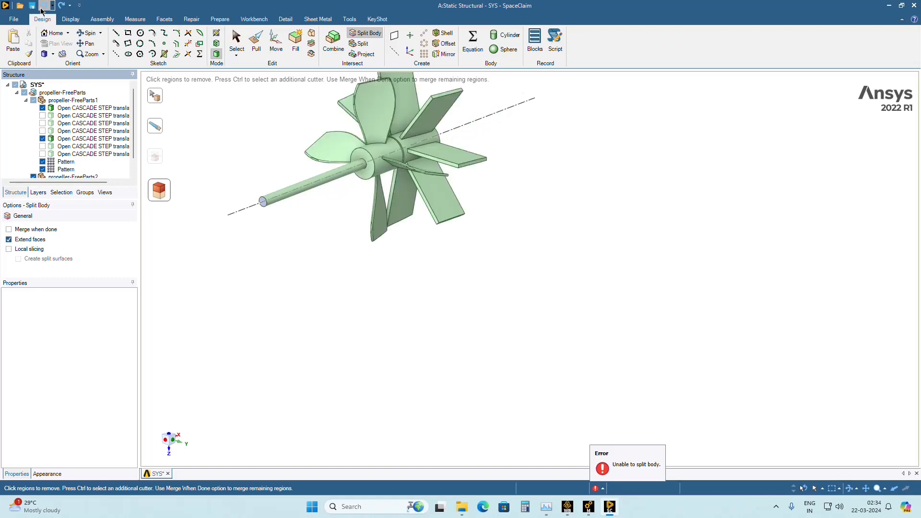
click(43, 7)
click(42, 7)
click(42, 8)
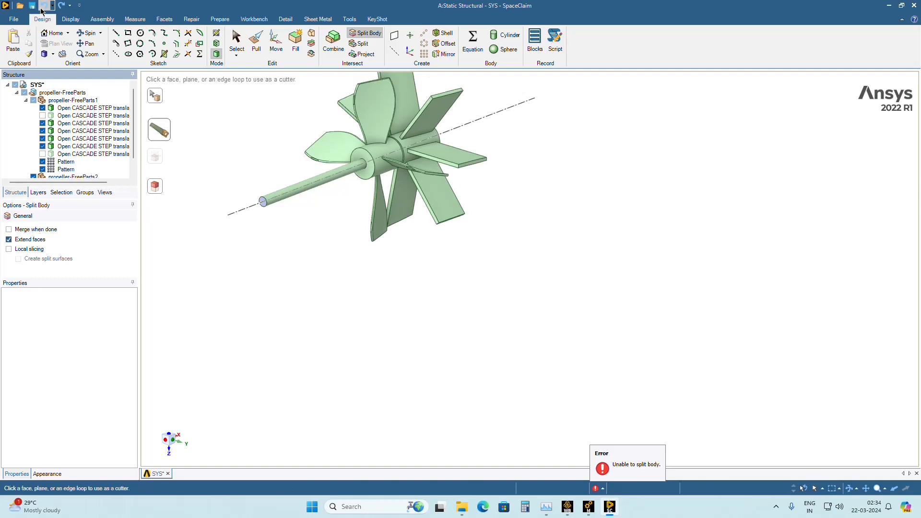
Undo the remaining split operations and identify the two bodies of propeller-FreeParts1 by hiding and showing each one.
click(42, 9)
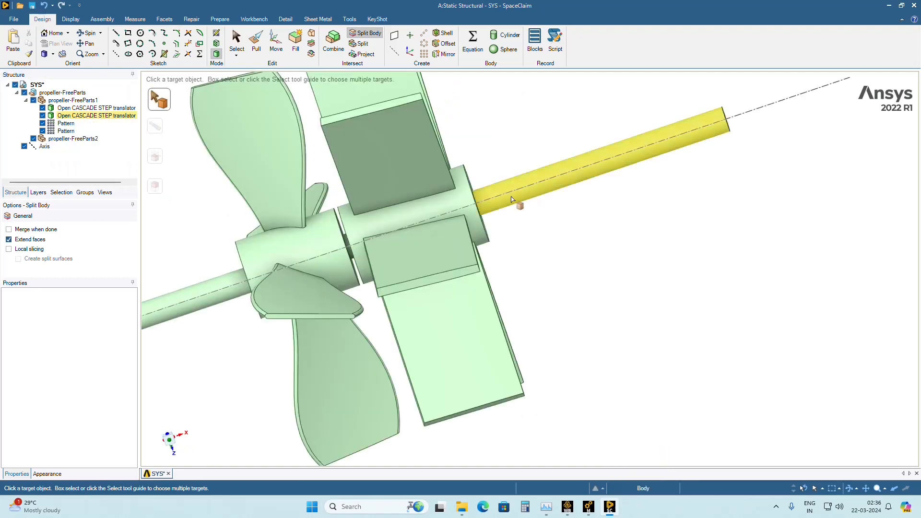
click(42, 107)
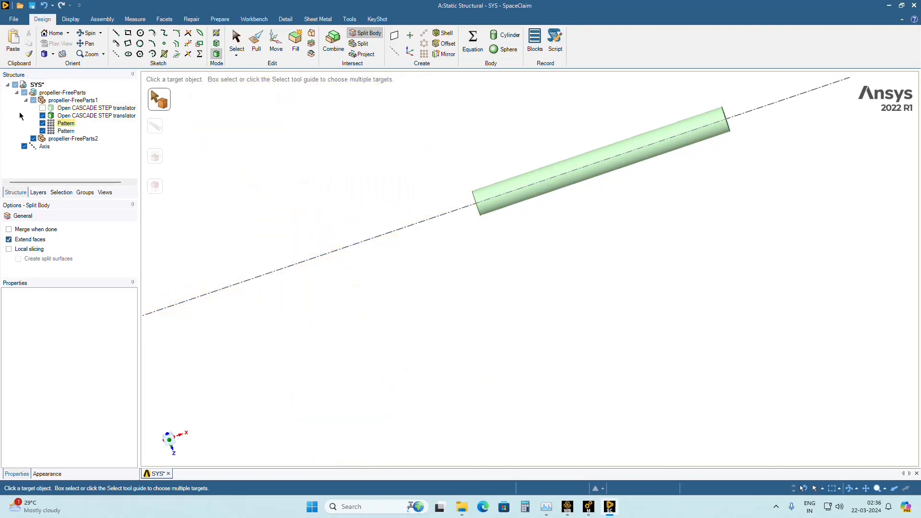
click(42, 107)
click(43, 116)
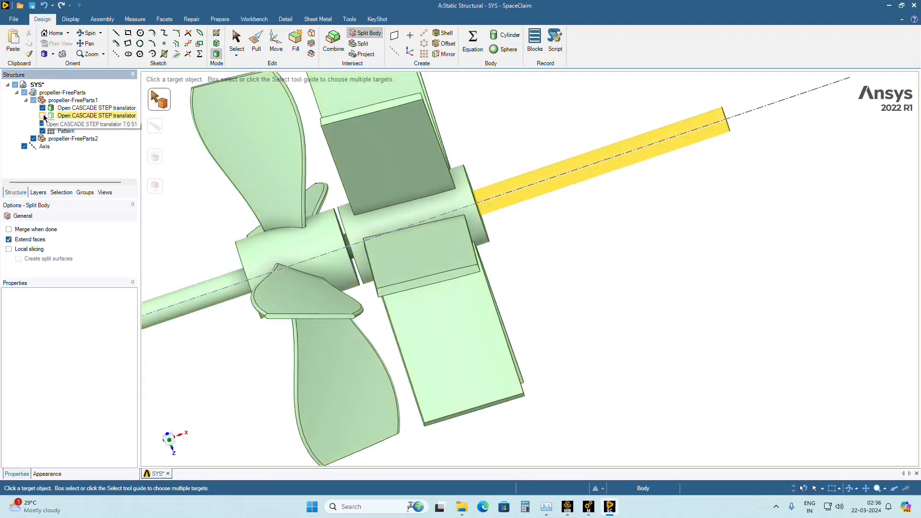
click(43, 116)
middle_drag(592, 285, 480, 216)
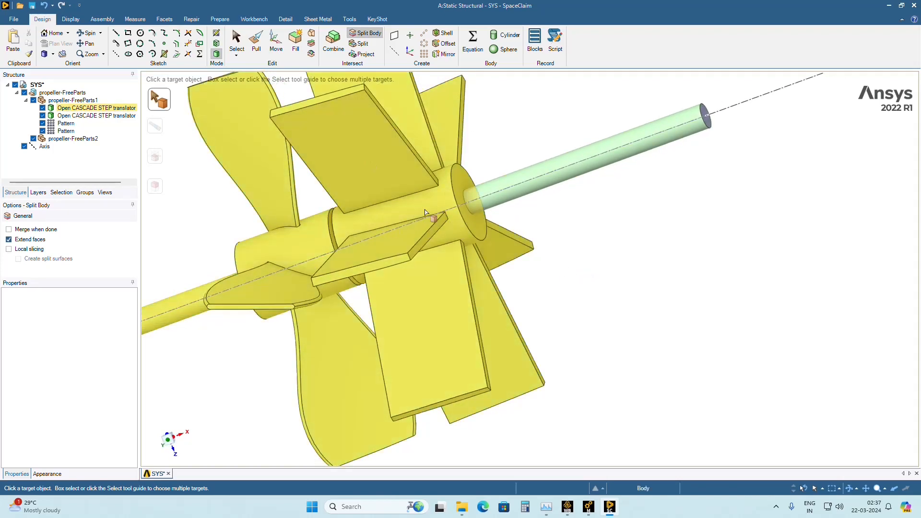
Split the propeller body using the cylindrical outer face of the flat-bladed hub as the cutter.
middle_drag(437, 210, 453, 200)
click(453, 199)
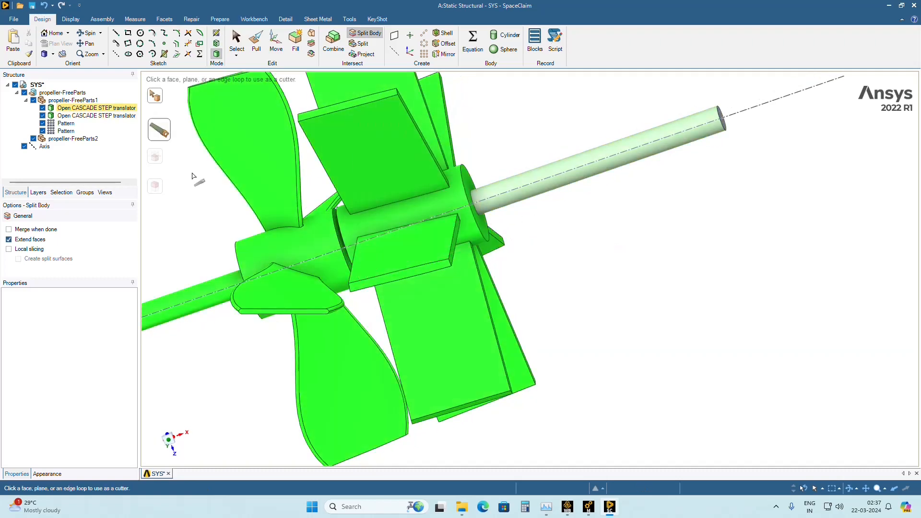
click(164, 133)
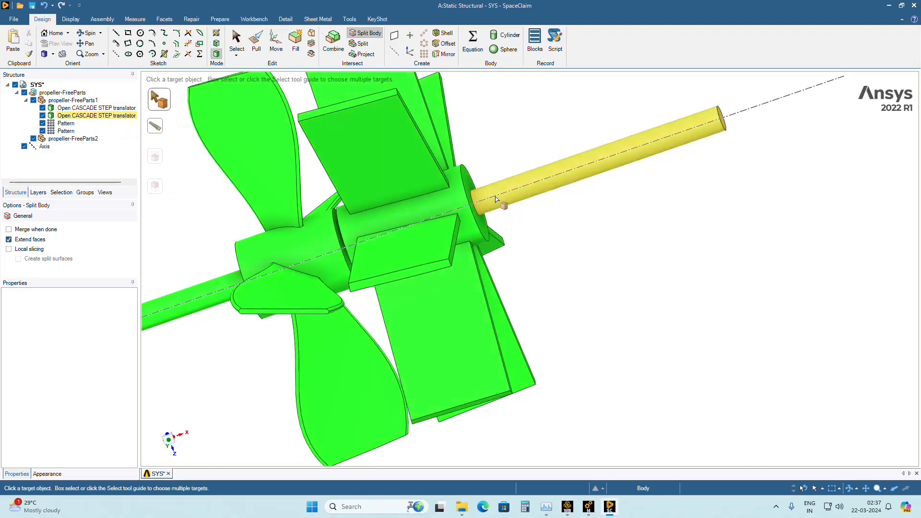
click(248, 178)
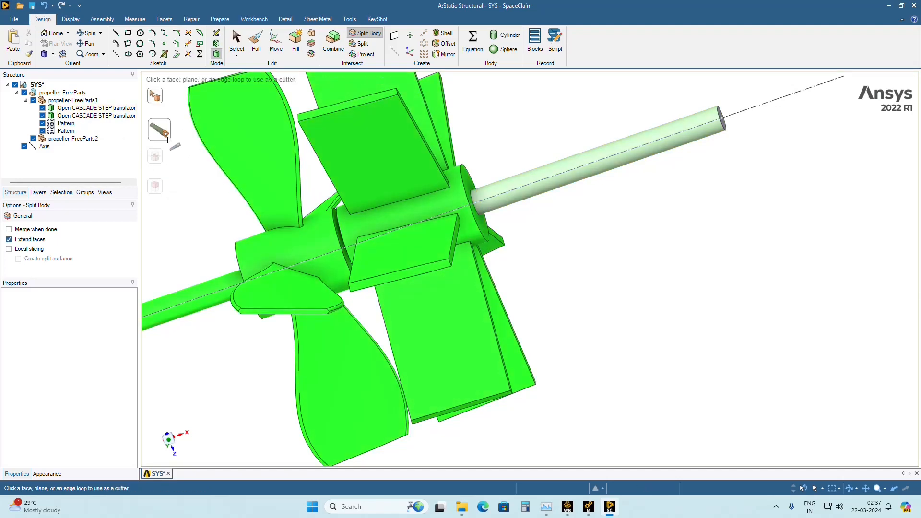
click(456, 194)
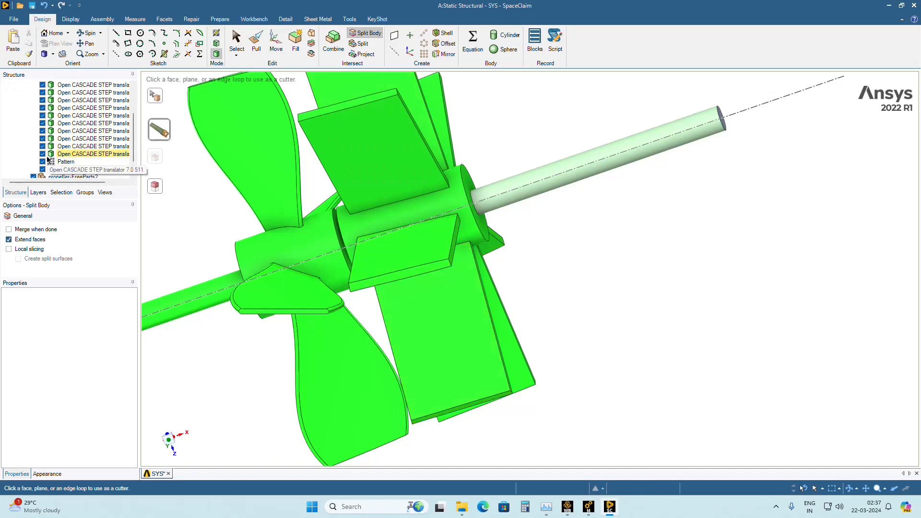
Hide all the separated flat and curved blade bodies, leaving the two hubs and the shaft shown.
click(43, 154)
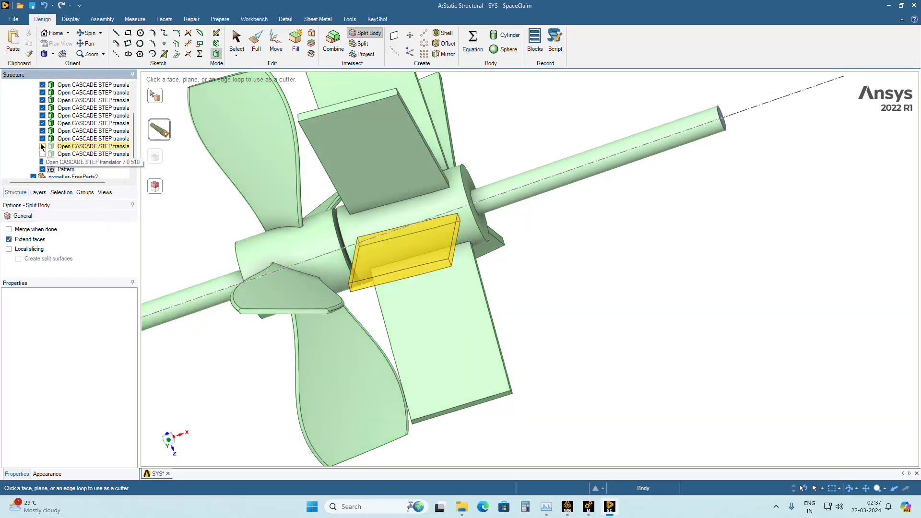
click(42, 123)
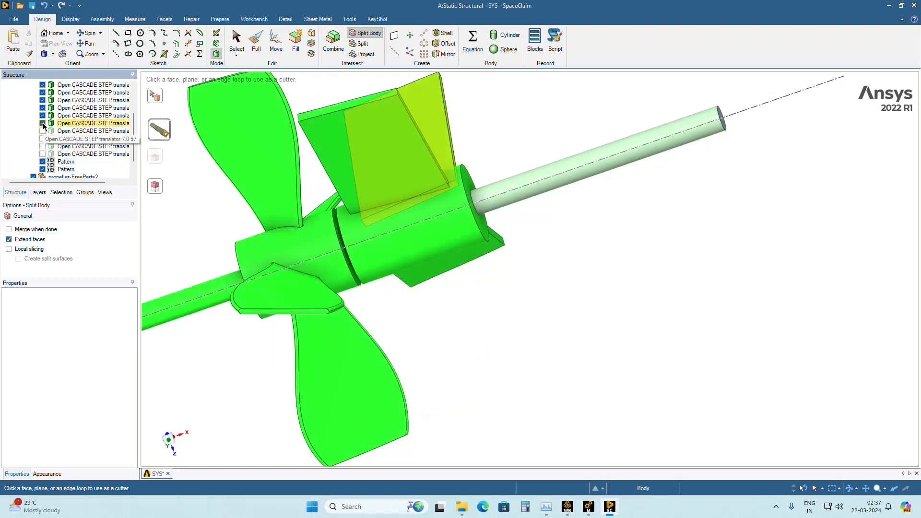
click(43, 115)
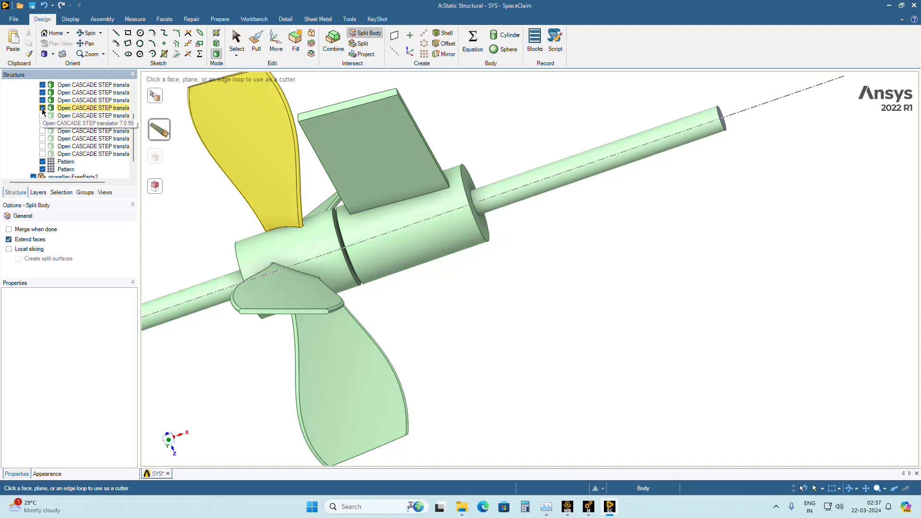
click(42, 108)
middle_drag(216, 246, 250, 243)
click(42, 108)
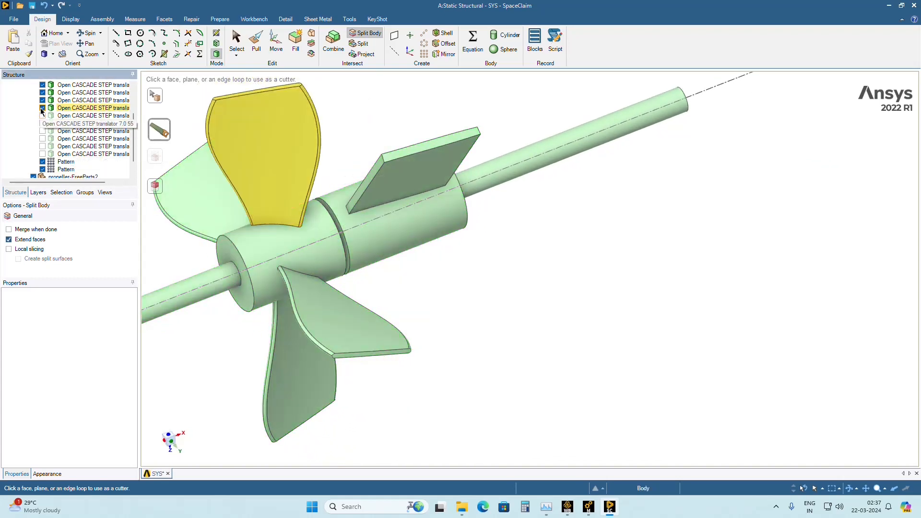
click(43, 101)
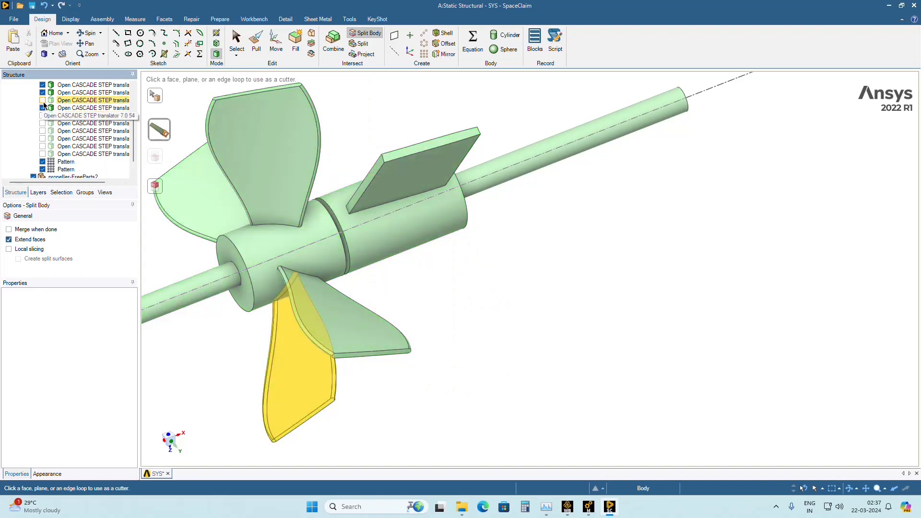
click(42, 93)
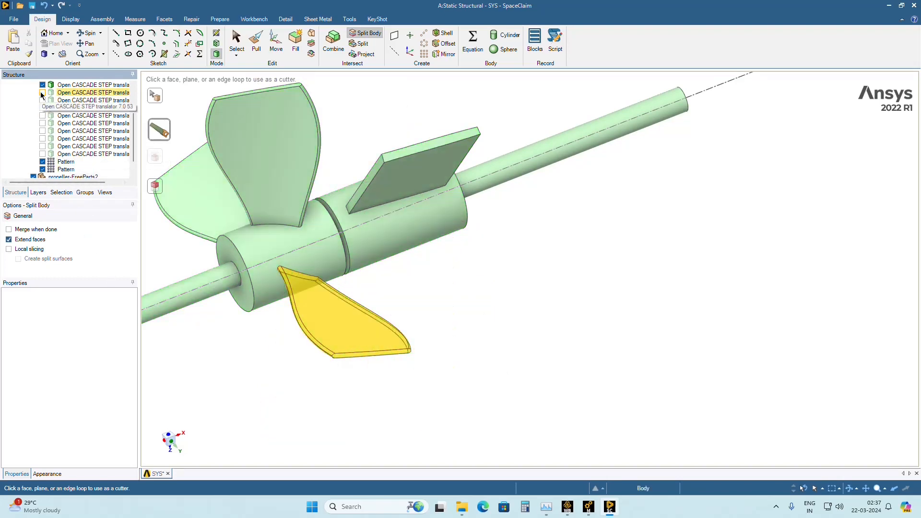
scroll(81, 173, up, 2)
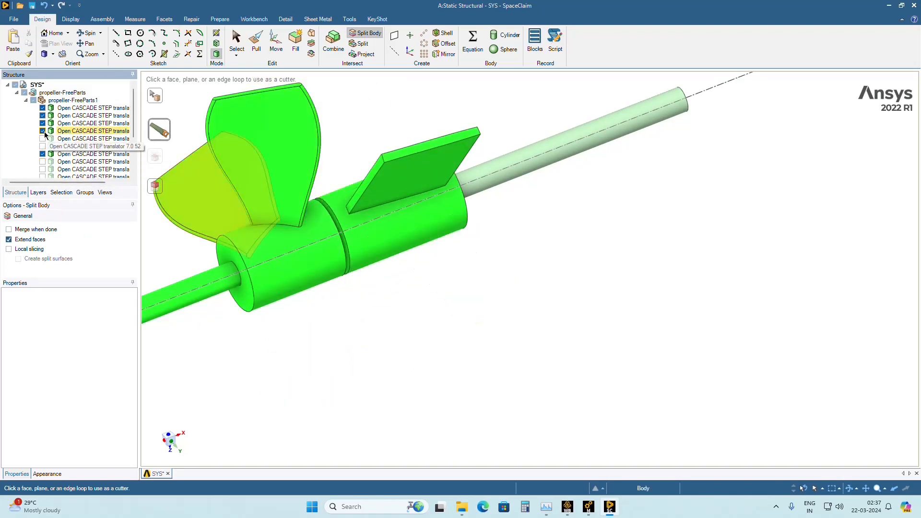
click(42, 131)
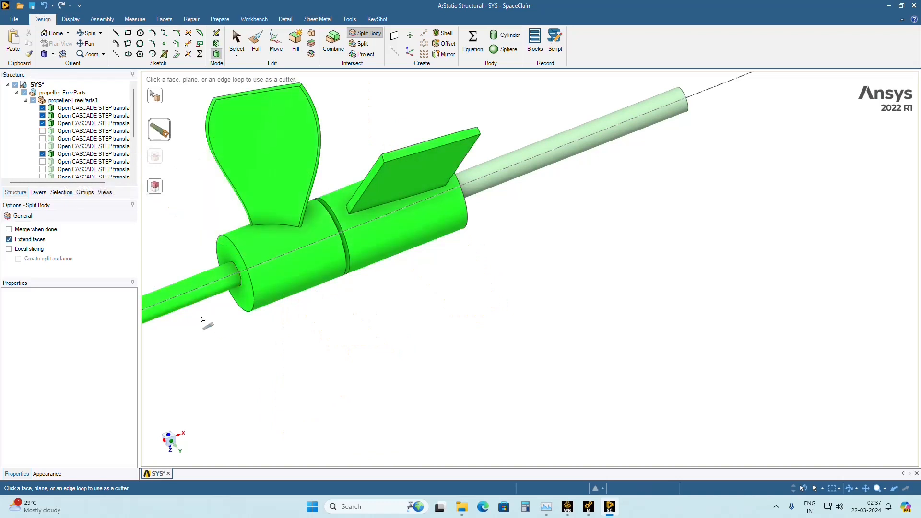
click(42, 154)
click(42, 123)
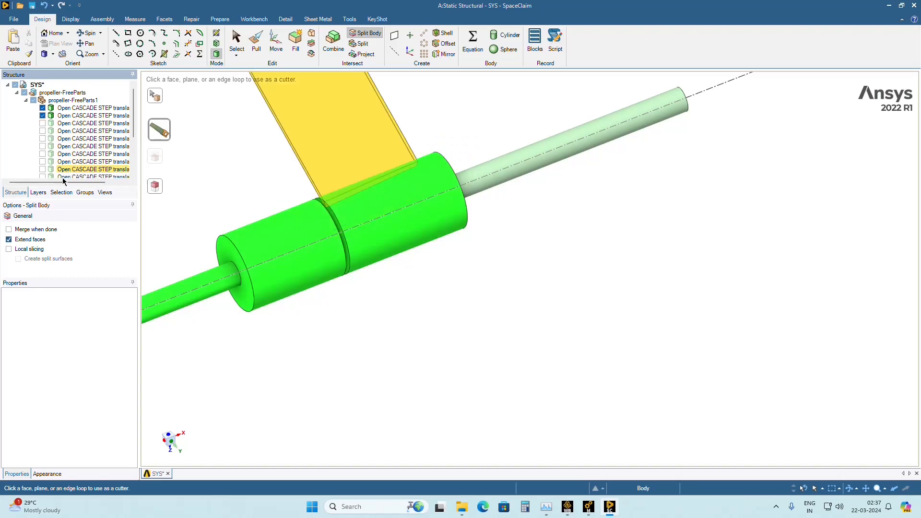
Leave the Split Body tool and hide everything in propeller-FreeParts1 except the first body, the joined hubs with the shaft.
mouse_move(432, 328)
middle_down()
mouse_move(370, 298)
mouse_move(399, 264)
mouse_move(384, 267)
middle_up()
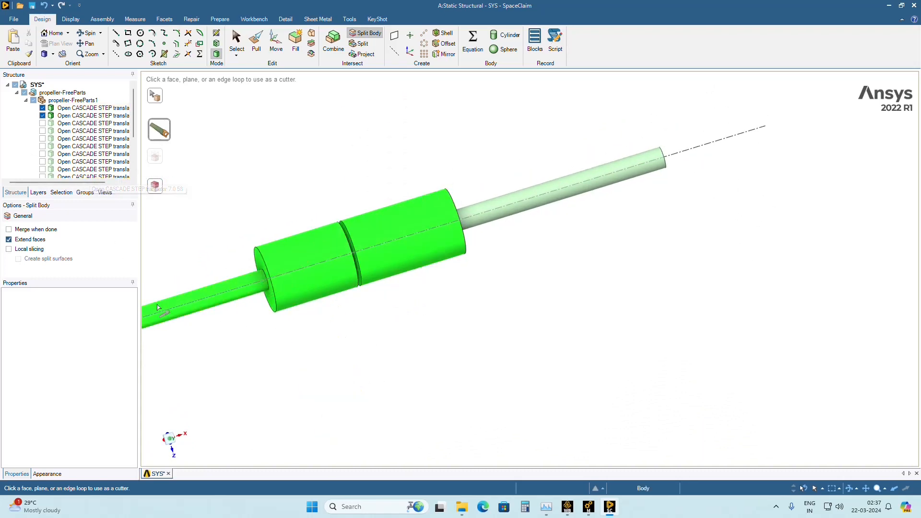
scroll(160, 308, down, 1)
click(237, 41)
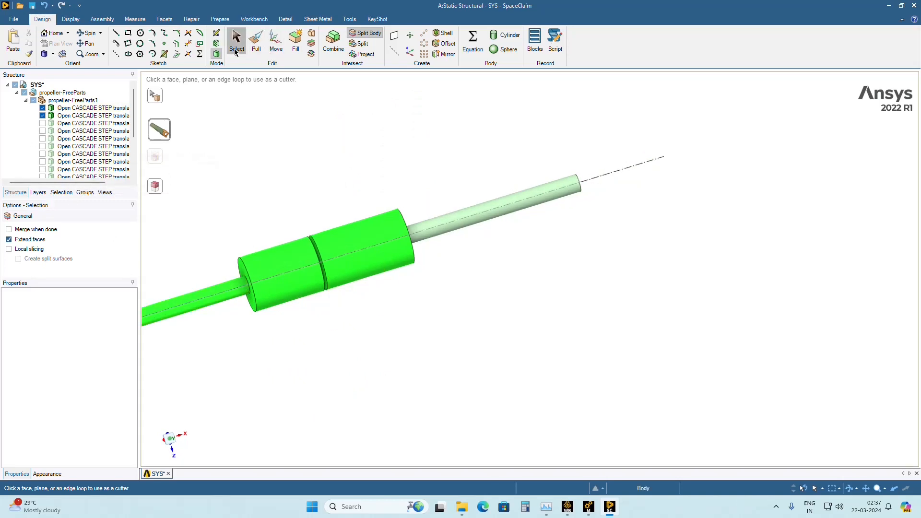
click(289, 286)
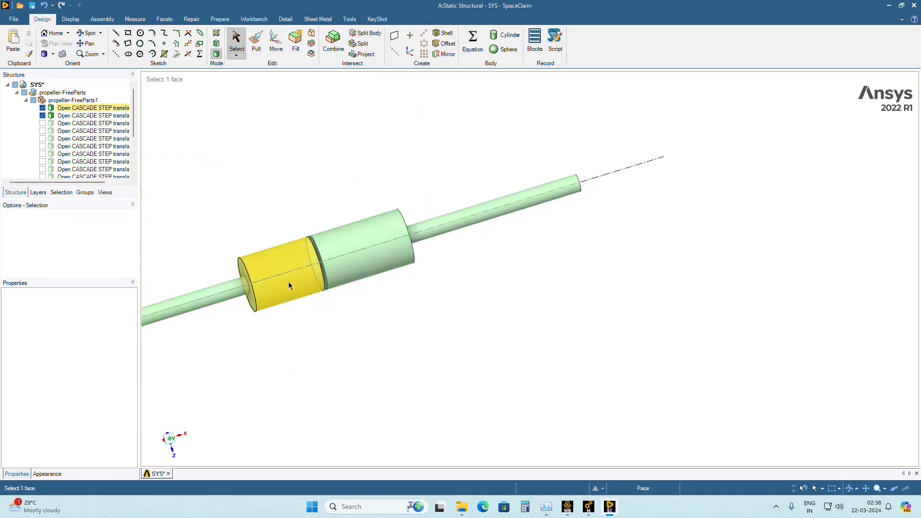
click(42, 115)
click(33, 100)
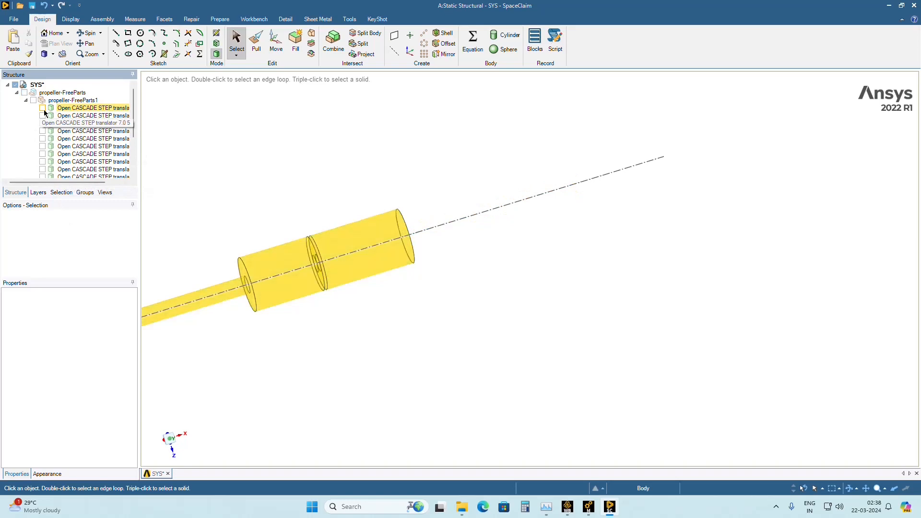
click(42, 108)
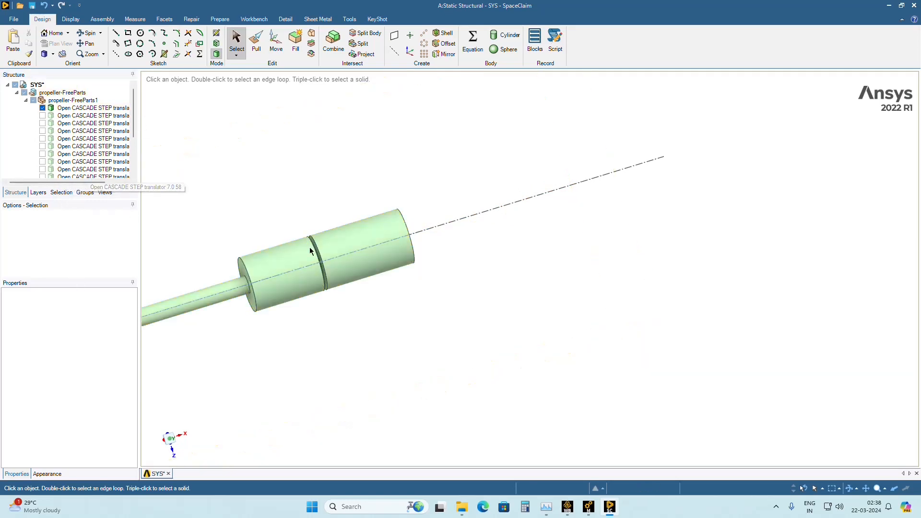
Split the joined hub body using the flat-bladed hub's ring-shaped end face at the gap between the hubs as the cutter.
middle_drag(382, 247, 291, 271)
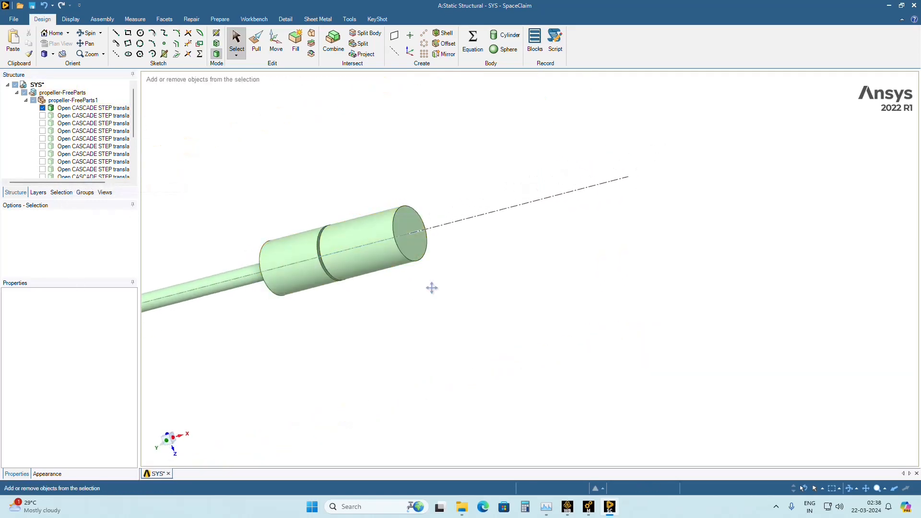
ctrl+middle_drag(432, 288, 543, 279)
scroll(475, 269, up, 3)
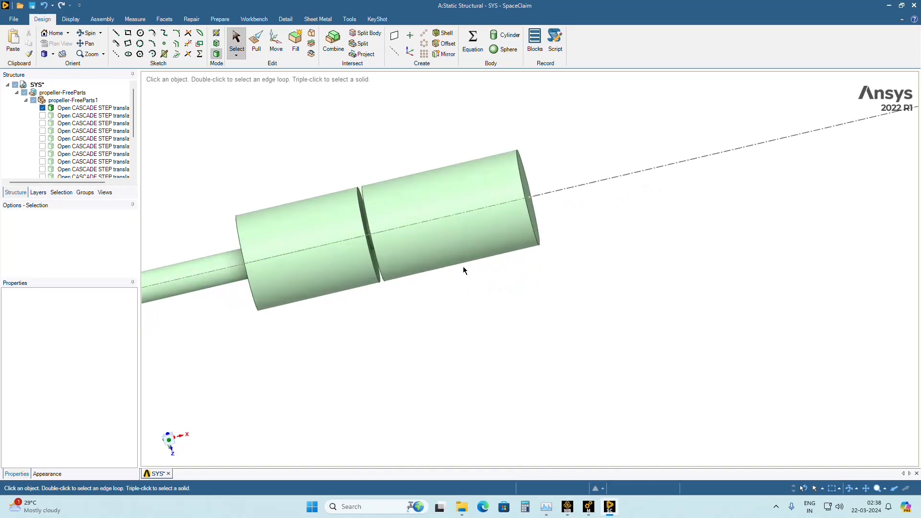
scroll(400, 246, up, 2)
middle_drag(399, 246, 355, 247)
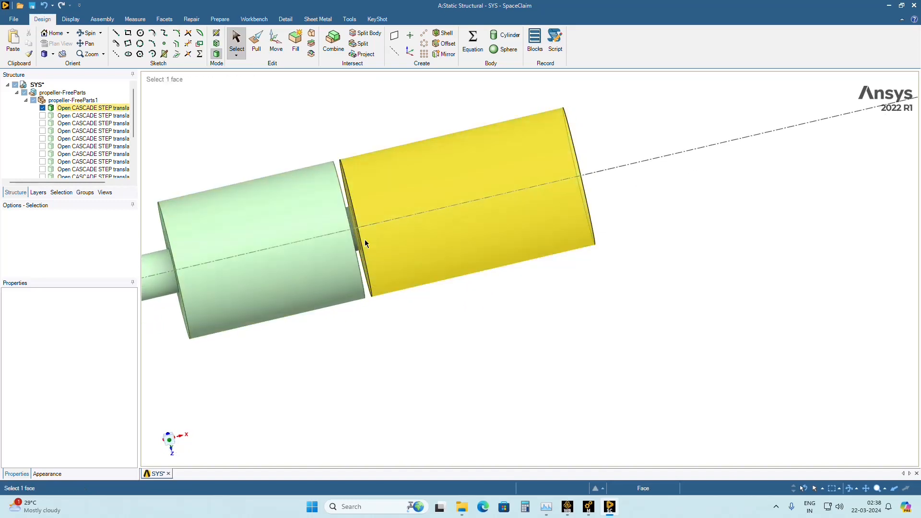
scroll(365, 242, up, 5)
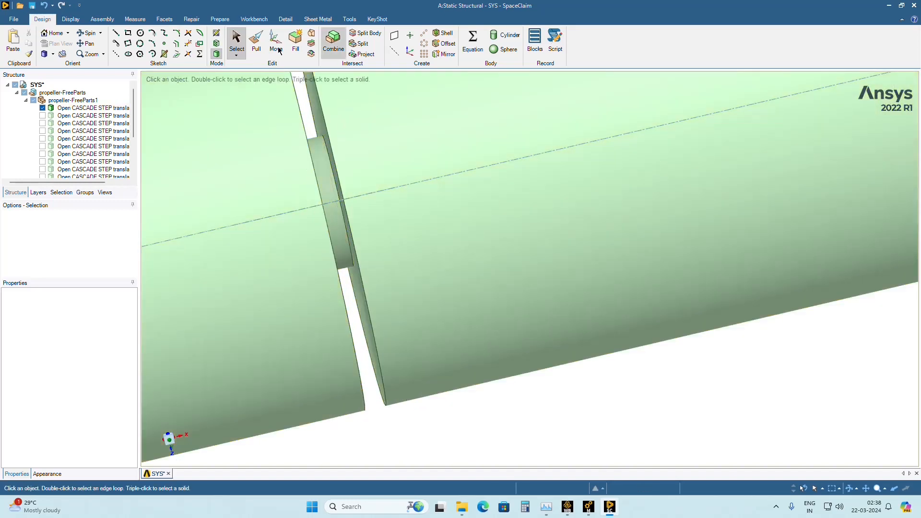
click(365, 33)
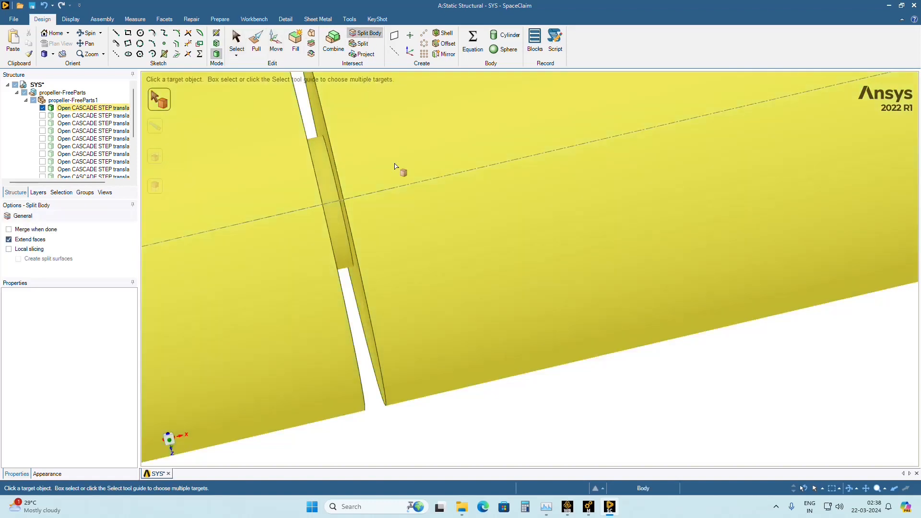
click(395, 166)
middle_drag(411, 220, 330, 160)
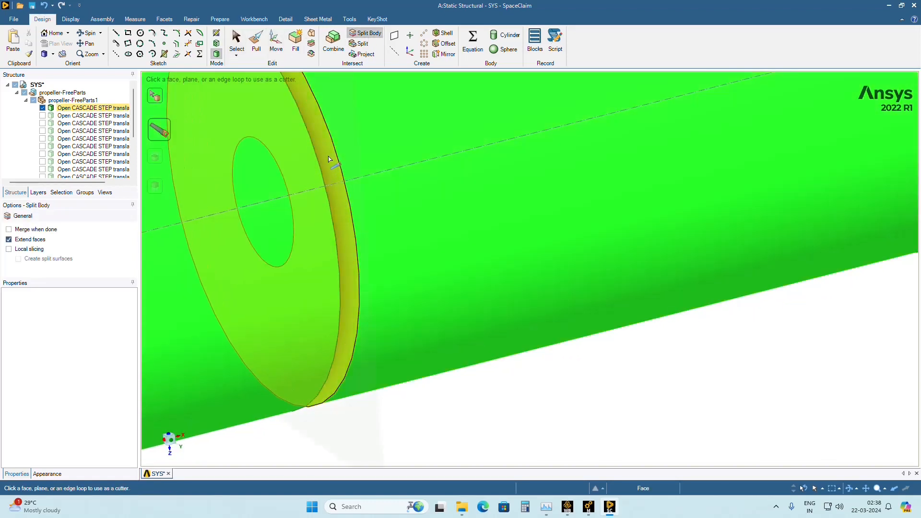
click(328, 154)
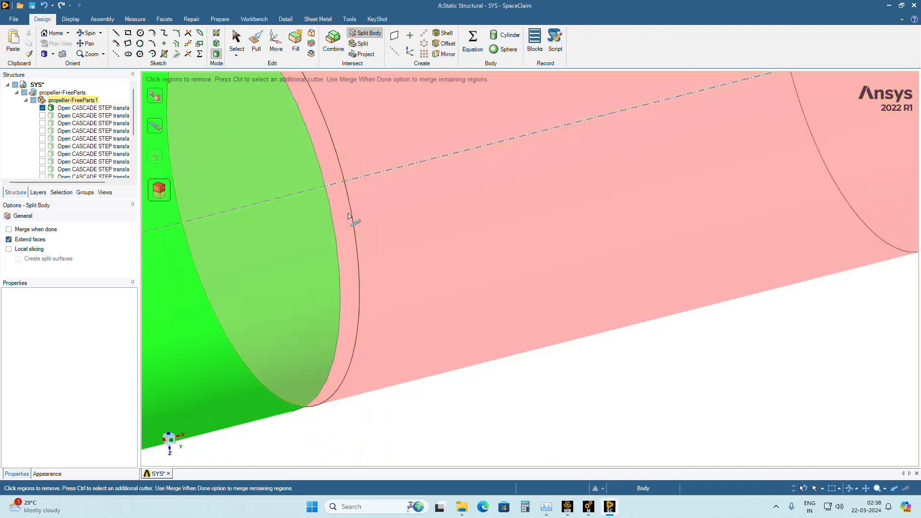
Hide the split-off rear hub body and remove the remaining front hub body as a split region.
scroll(35, 146, down, 4)
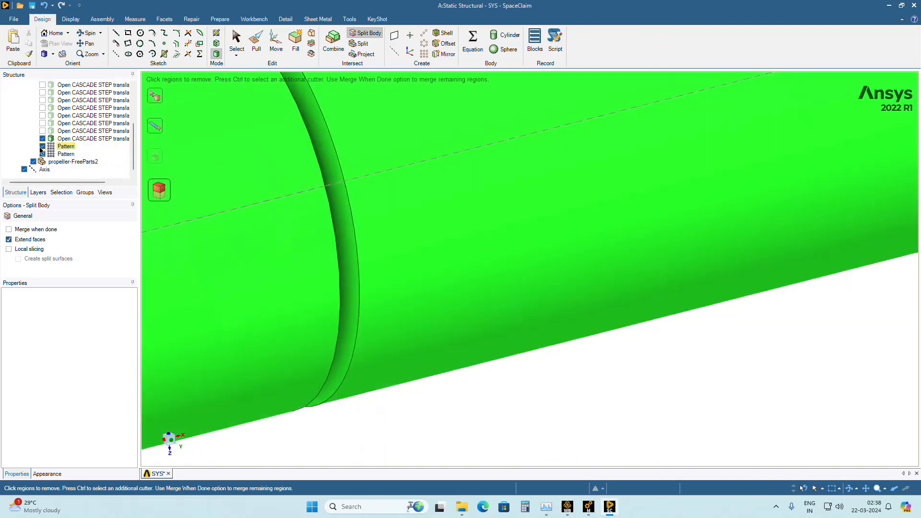
click(42, 141)
click(42, 146)
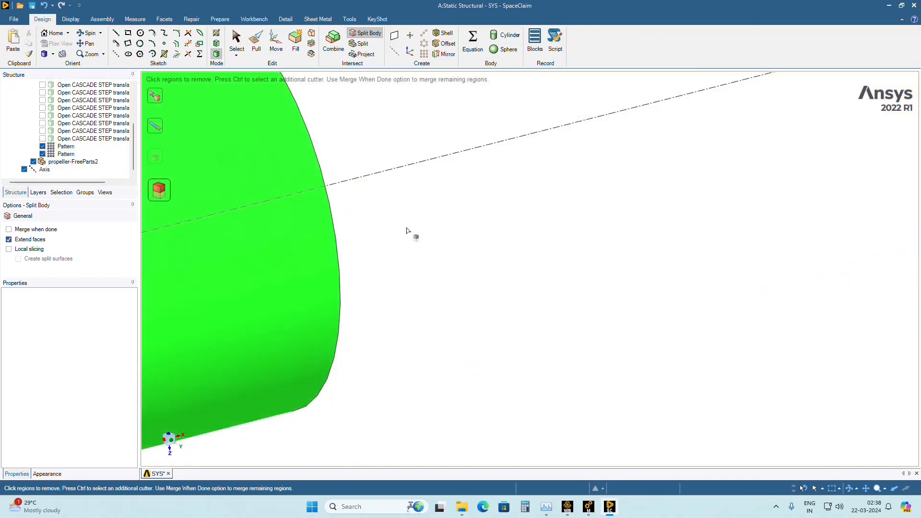
middle_drag(374, 244, 373, 242)
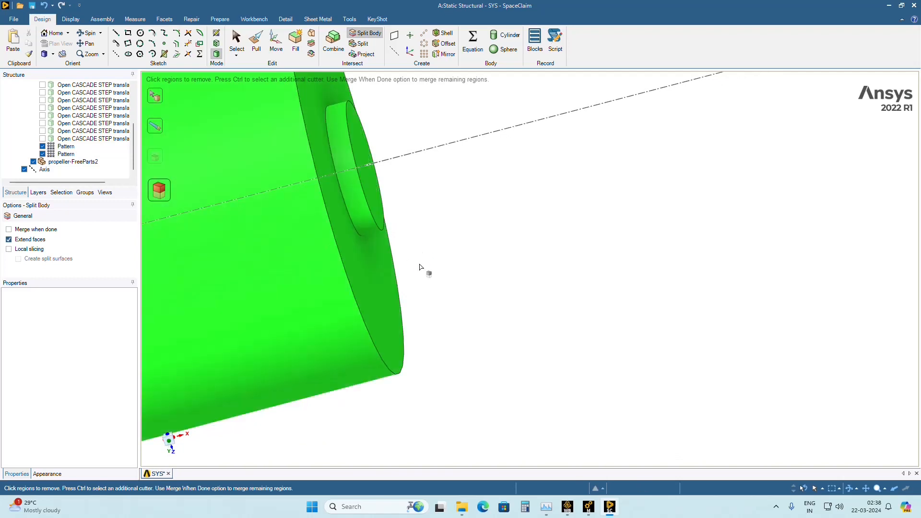
click(42, 139)
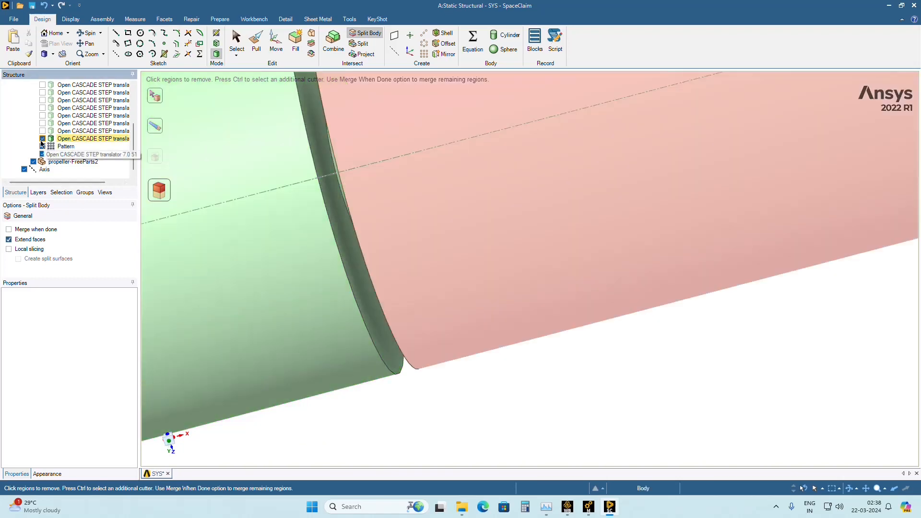
click(43, 139)
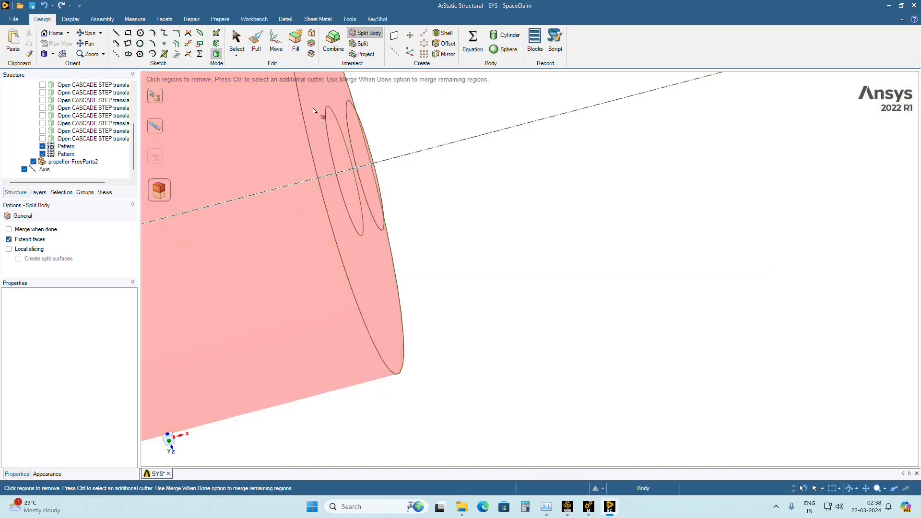
click(271, 263)
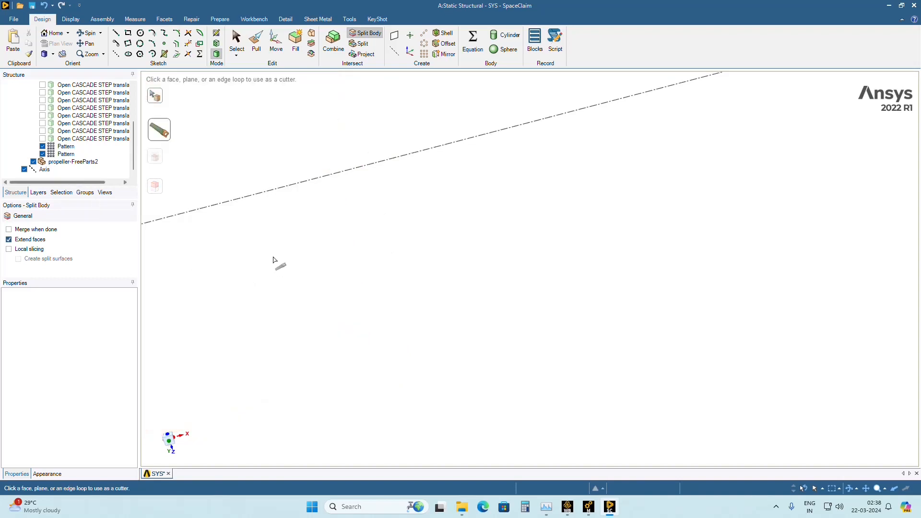
Show the flat-bladed hub, shaft and flat blade bodies individually to check which bodies remain after the region removal.
scroll(274, 262, up, 5)
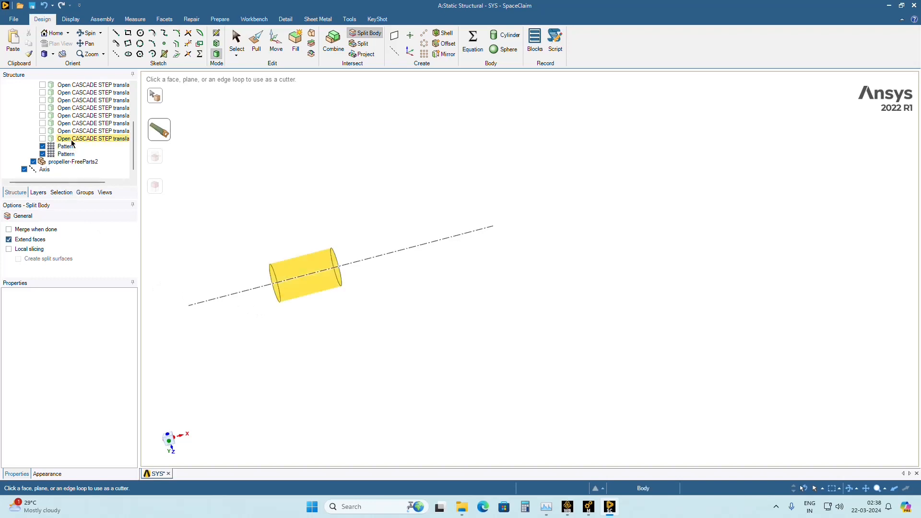
scroll(73, 143, up, 3)
click(43, 108)
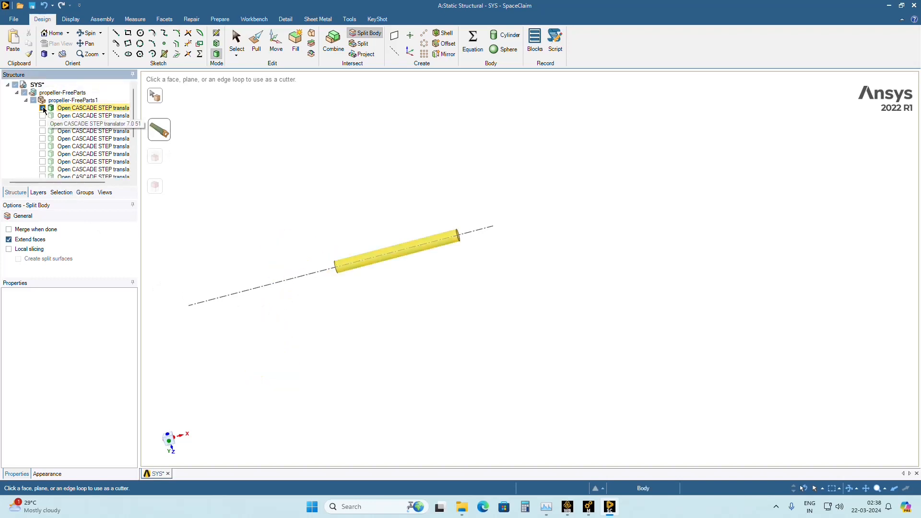
scroll(43, 125, down, 3)
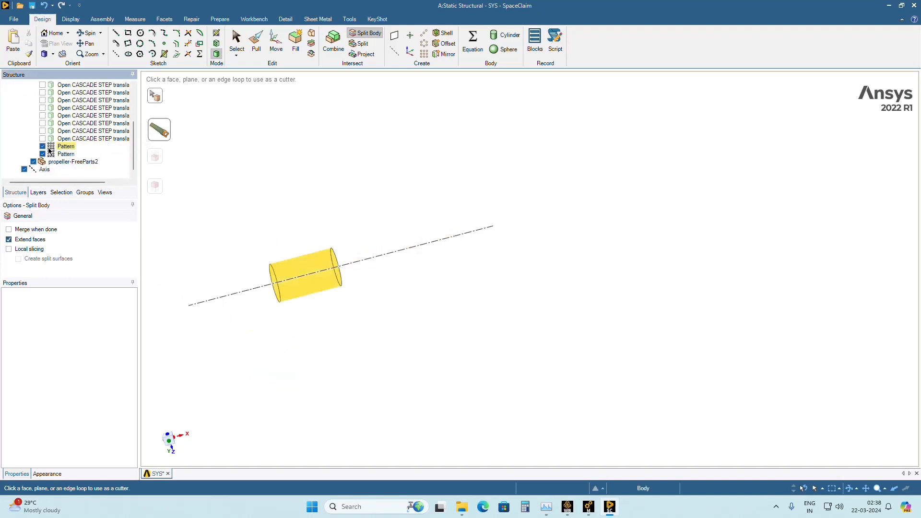
click(43, 139)
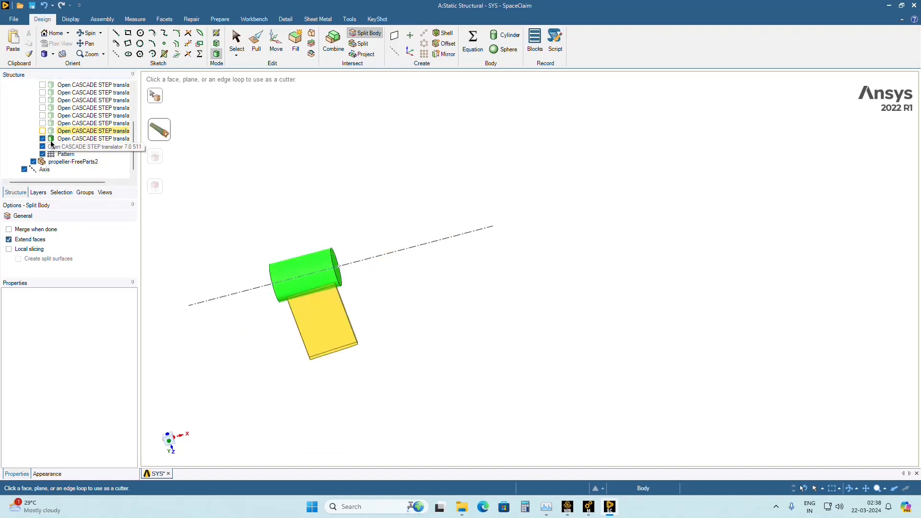
scroll(73, 168, up, 3)
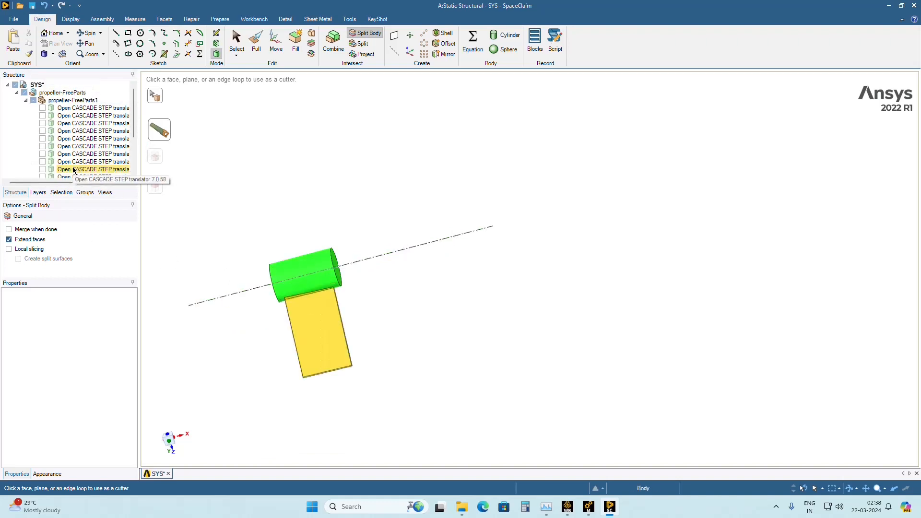
click(43, 108)
click(43, 108)
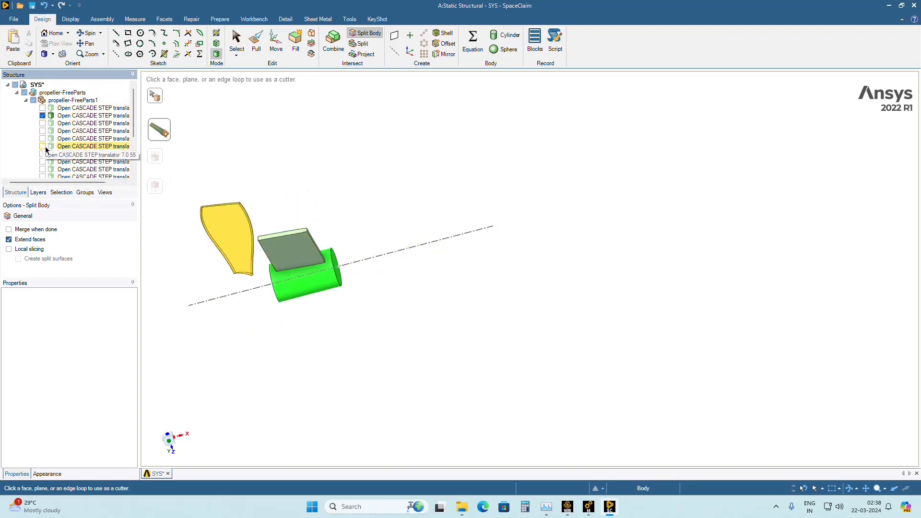
scroll(44, 139, down, 3)
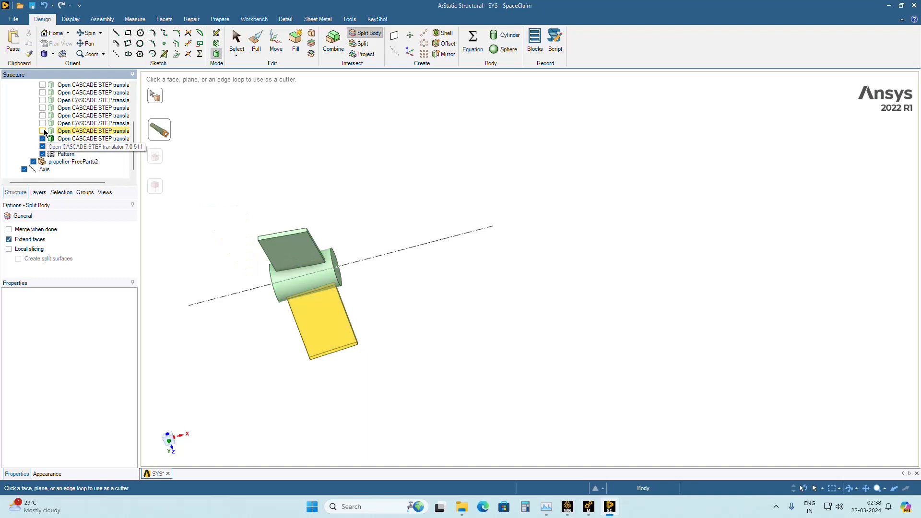
click(43, 131)
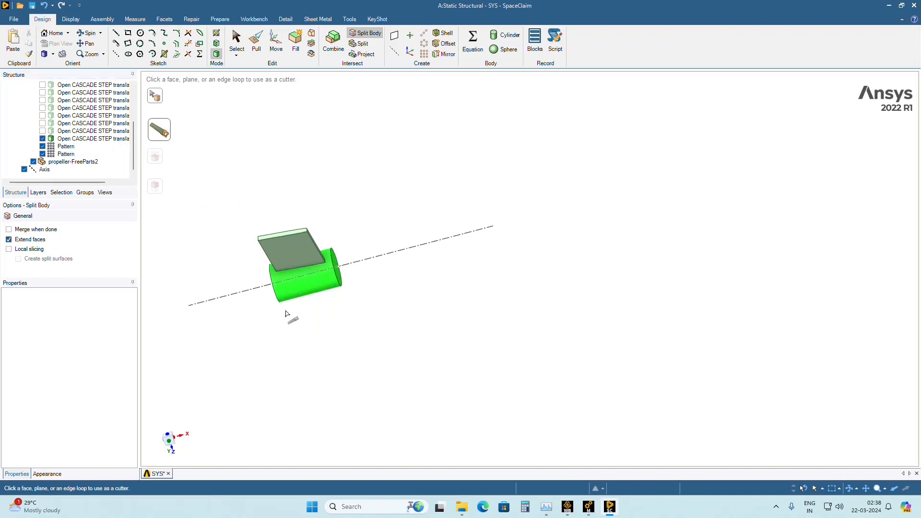
Undo the recent visibility changes and the removal of the front hub region.
click(45, 9)
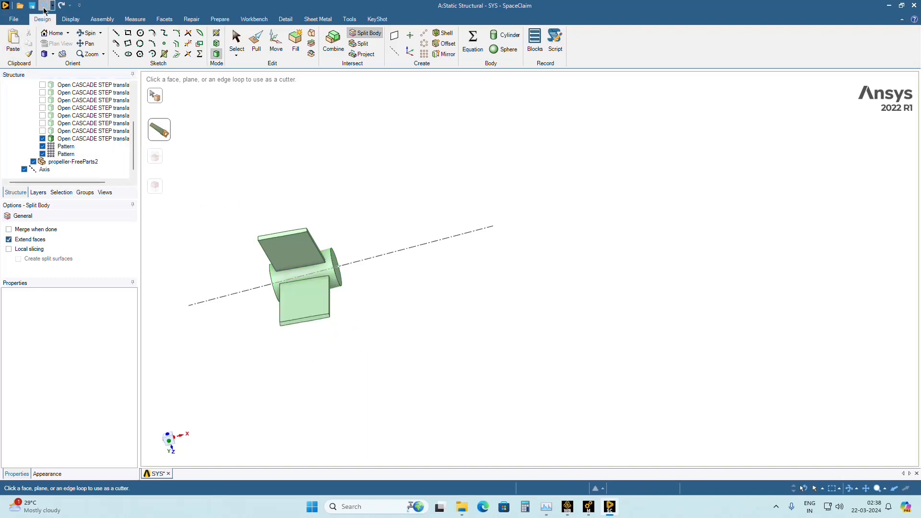
click(44, 8)
click(44, 9)
click(44, 8)
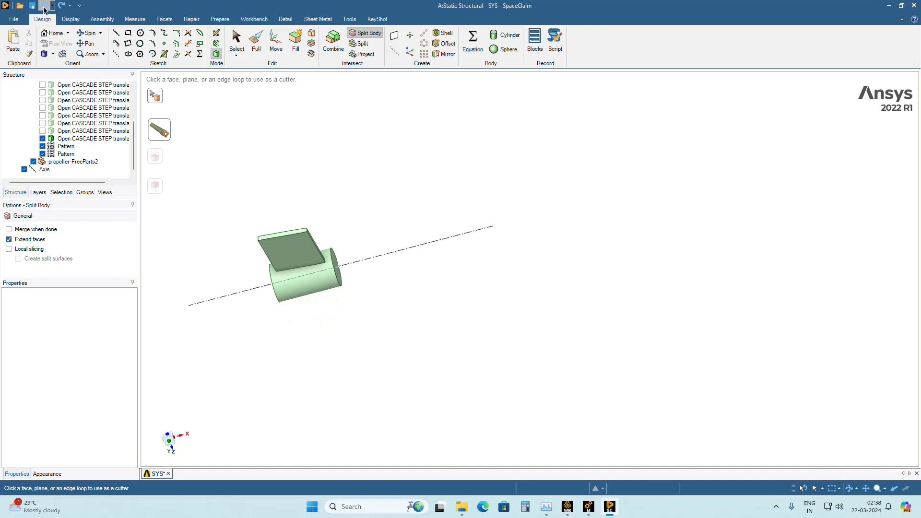
click(44, 8)
click(44, 9)
click(44, 8)
click(44, 8)
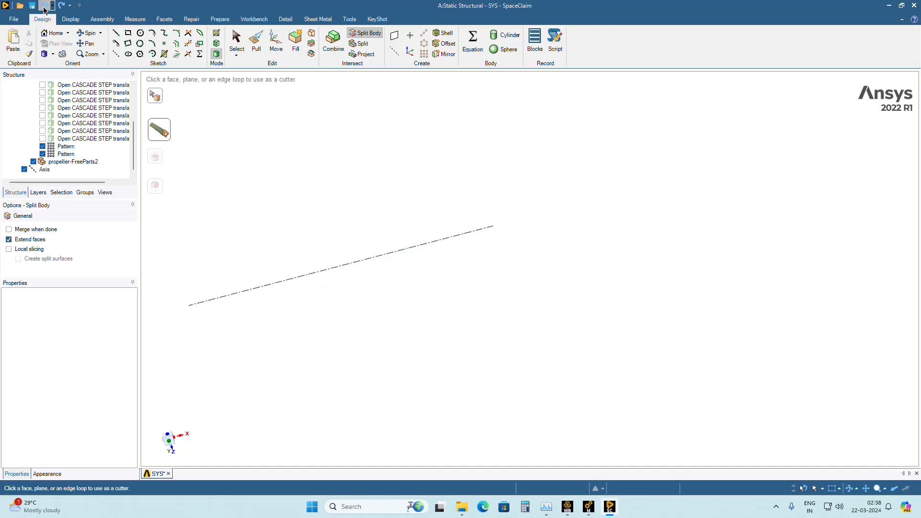
click(44, 8)
click(44, 10)
click(44, 10)
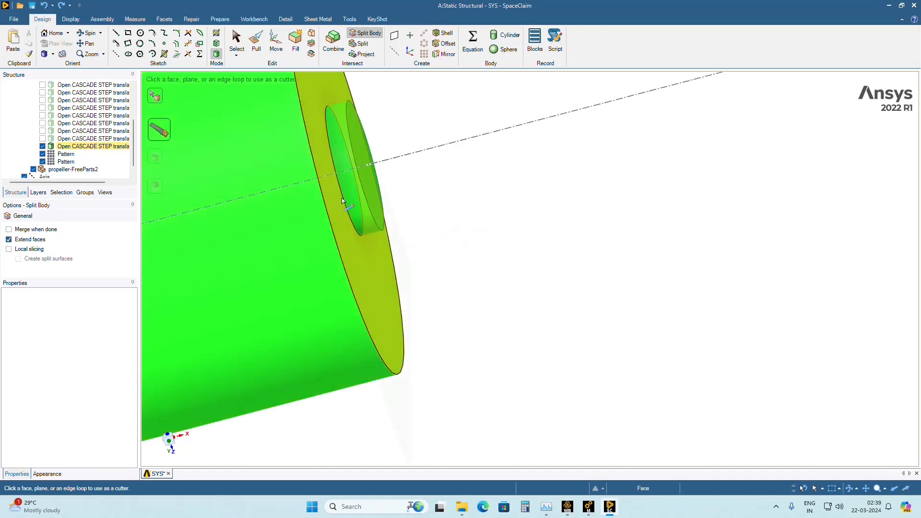
Split the front hub body using its end face at the gap between the hubs as the cutter, and hide the split-off stub.
ctrl+middle_drag(464, 270, 582, 288)
click(468, 161)
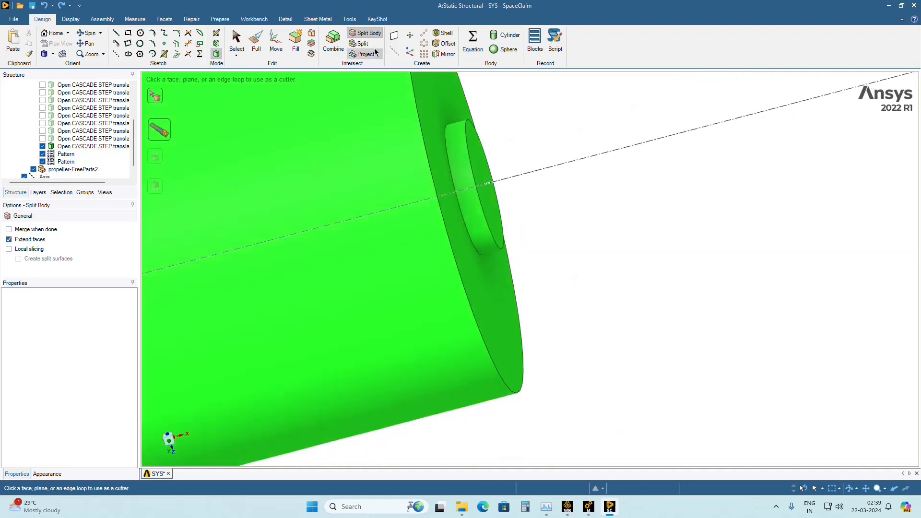
click(370, 36)
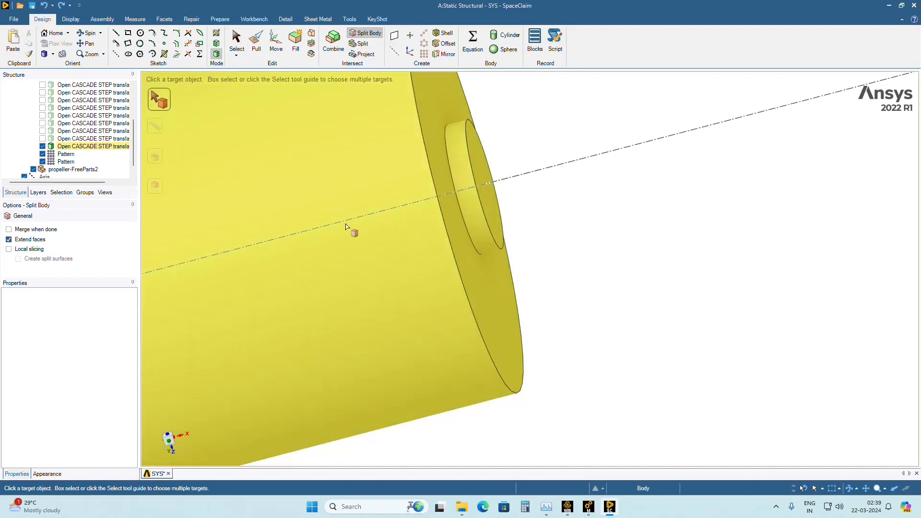
click(347, 226)
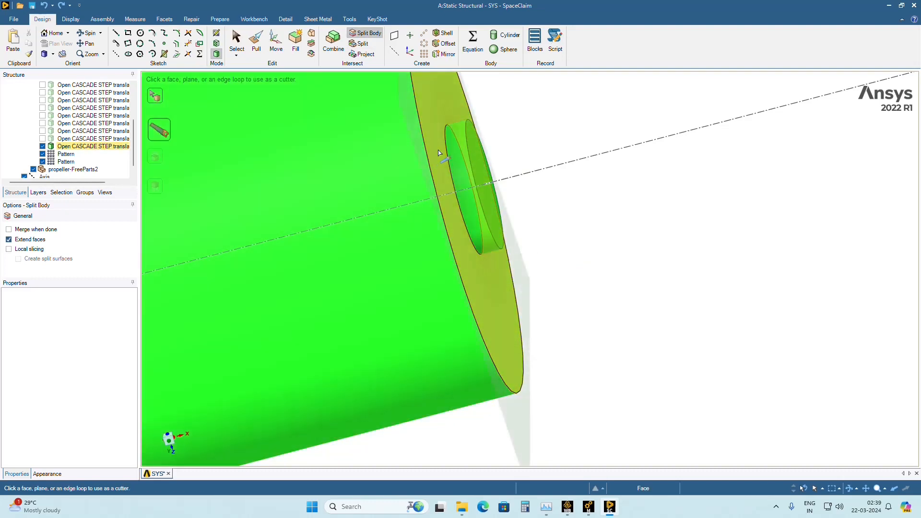
click(438, 152)
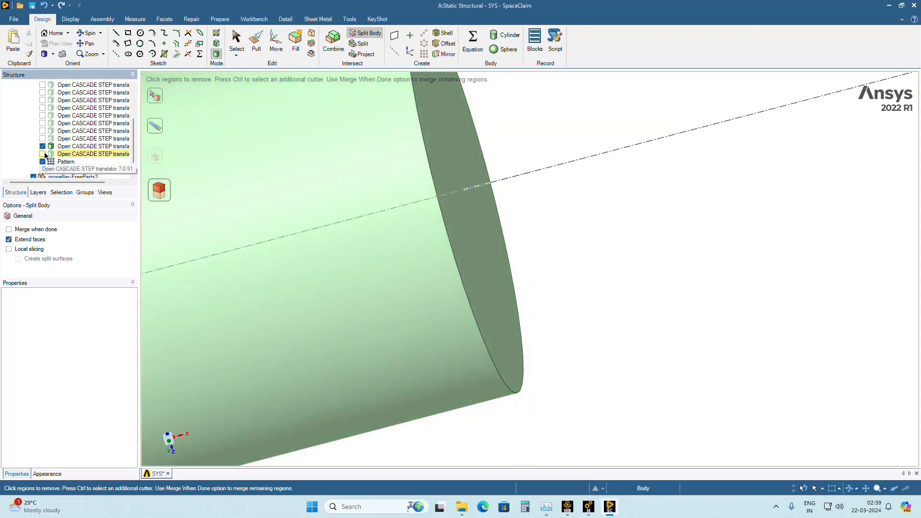
scroll(499, 323, down, 6)
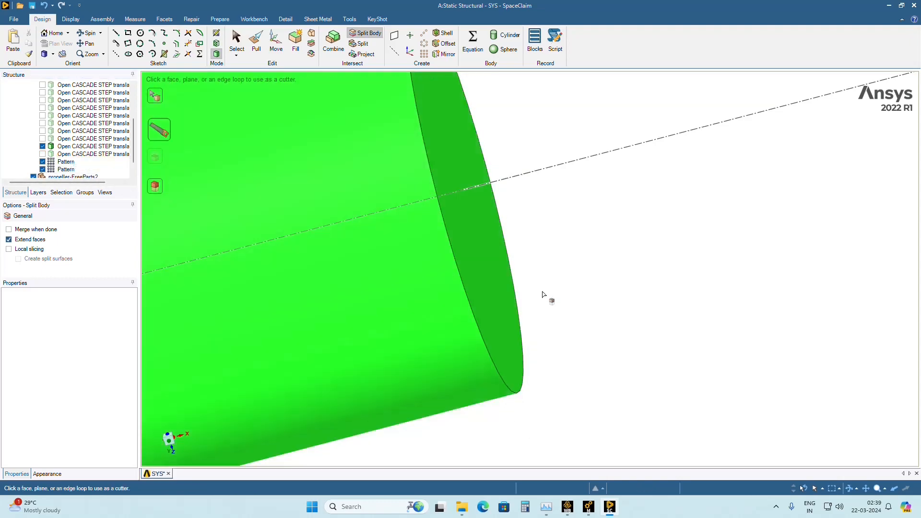
Split the front hub from its shaft using the hub's end face around the shaft as the cutter.
middle_drag(607, 325, 561, 328)
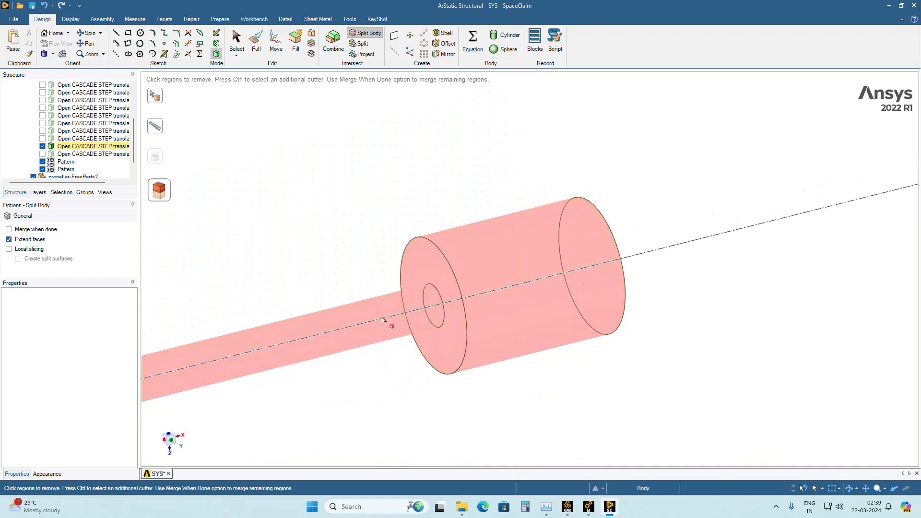
click(242, 48)
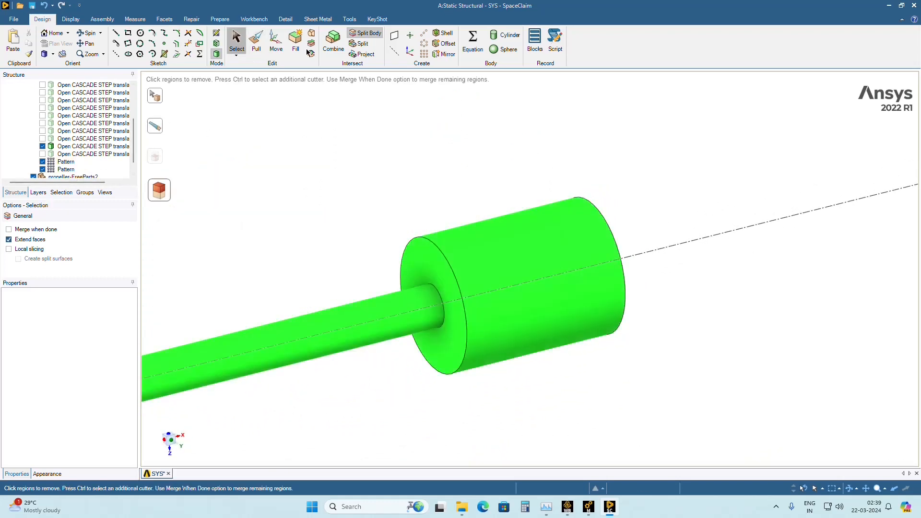
click(359, 38)
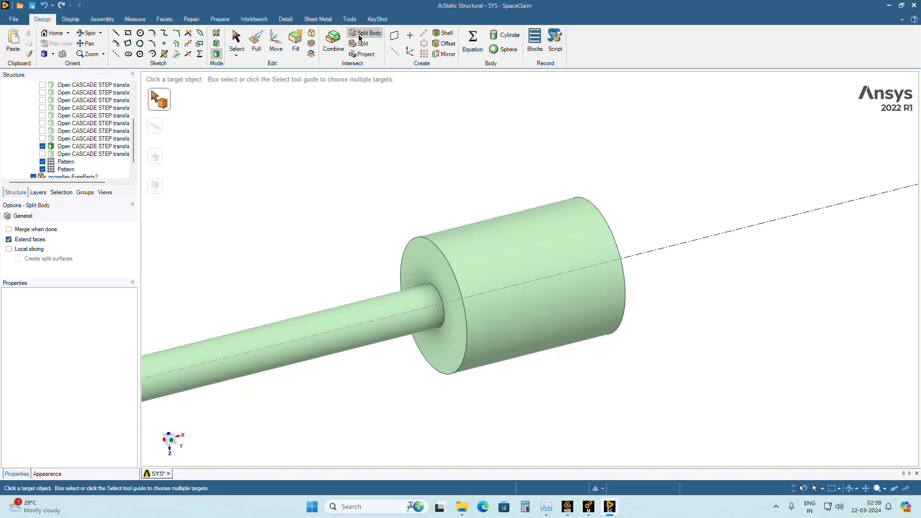
click(459, 284)
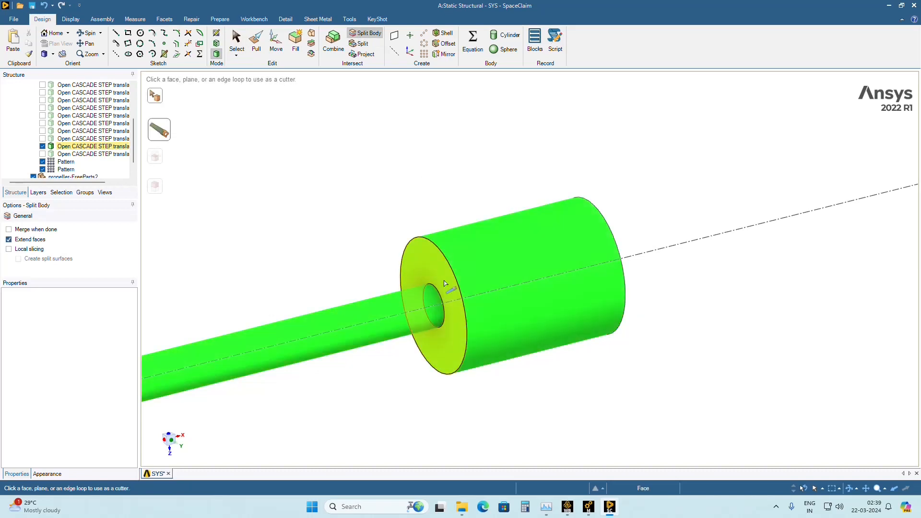
click(424, 263)
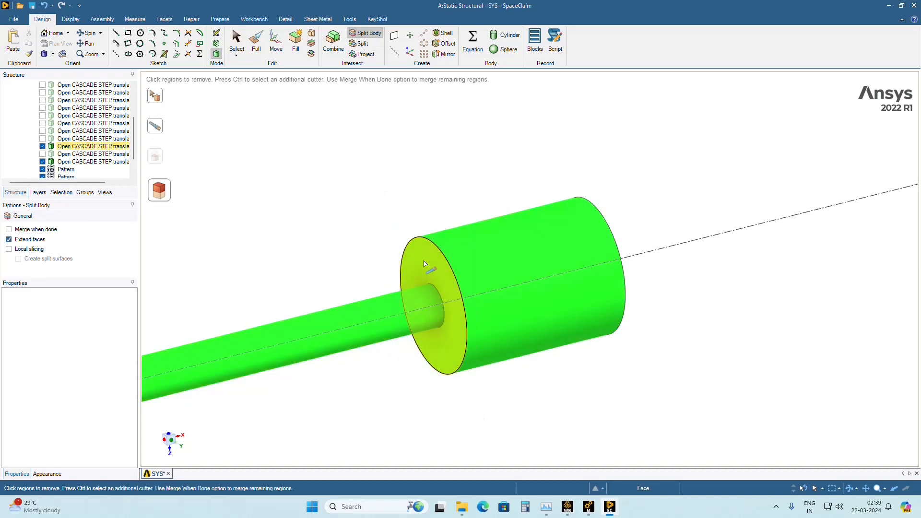
Hide the split front hub and shaft bodies, and show every body in propeller-FreeParts1 again.
click(43, 162)
click(42, 145)
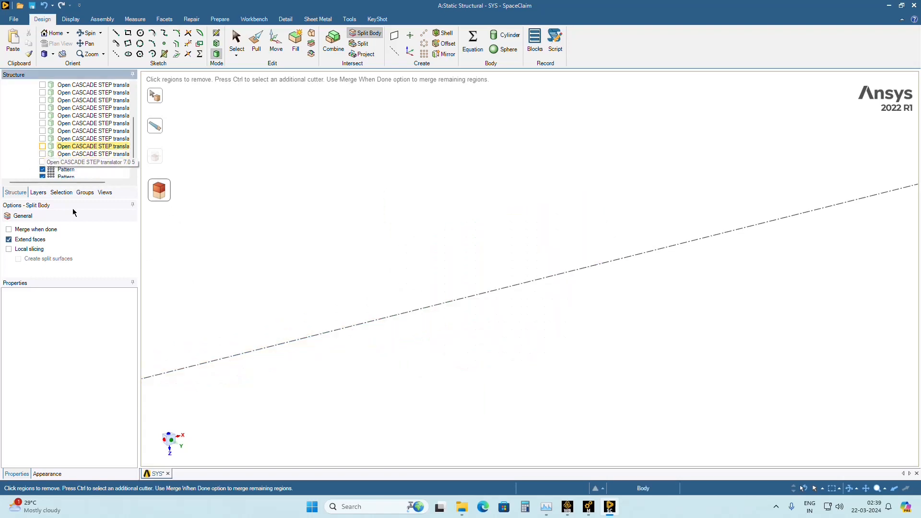
scroll(86, 125, up, 5)
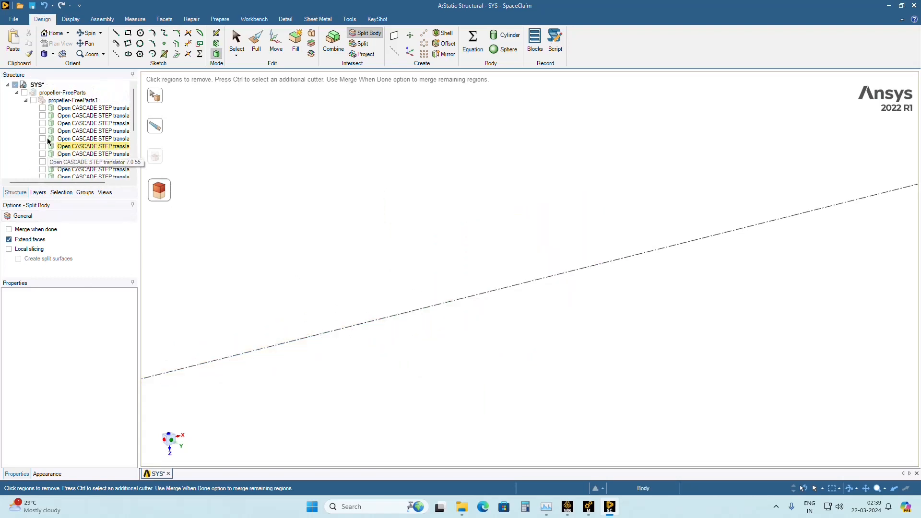
click(33, 100)
scroll(247, 220, down, 8)
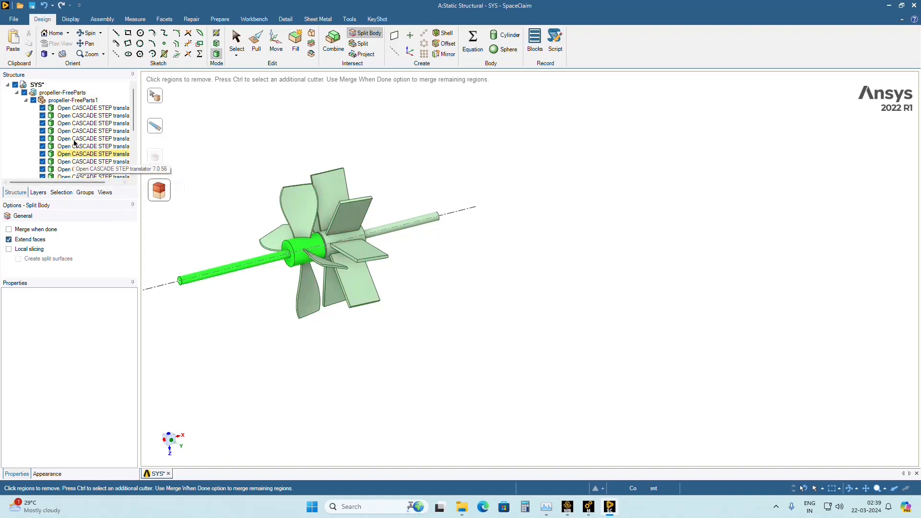
Leave the Split Body tool and select the hubs, shaft and blades one at a time to check that they are separate bodies.
click(237, 41)
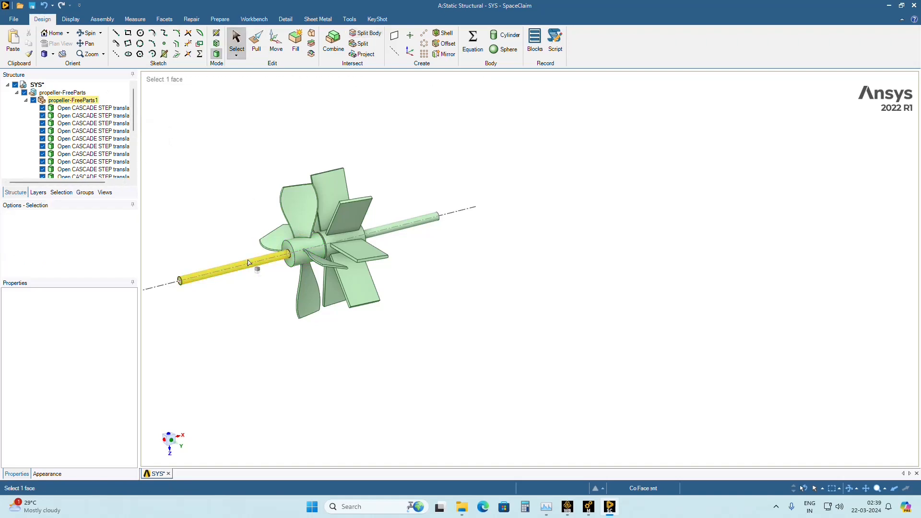
click(277, 259)
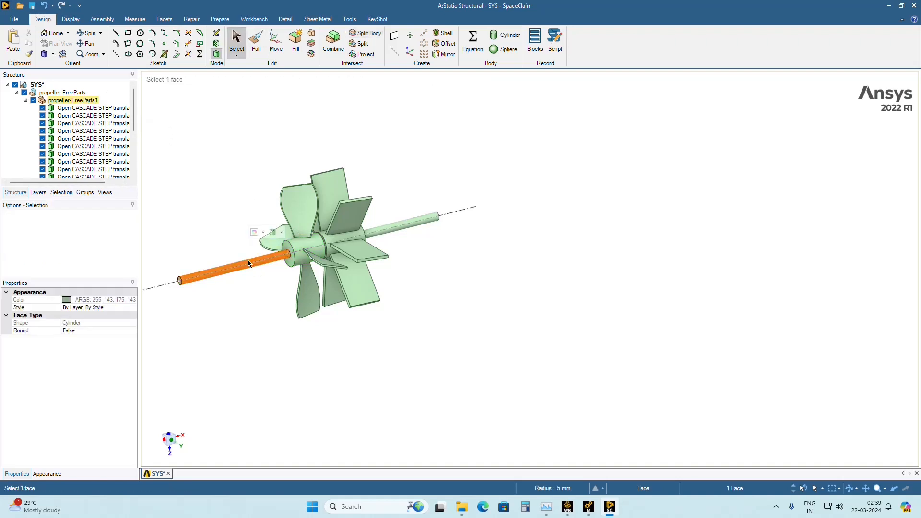
click(330, 245)
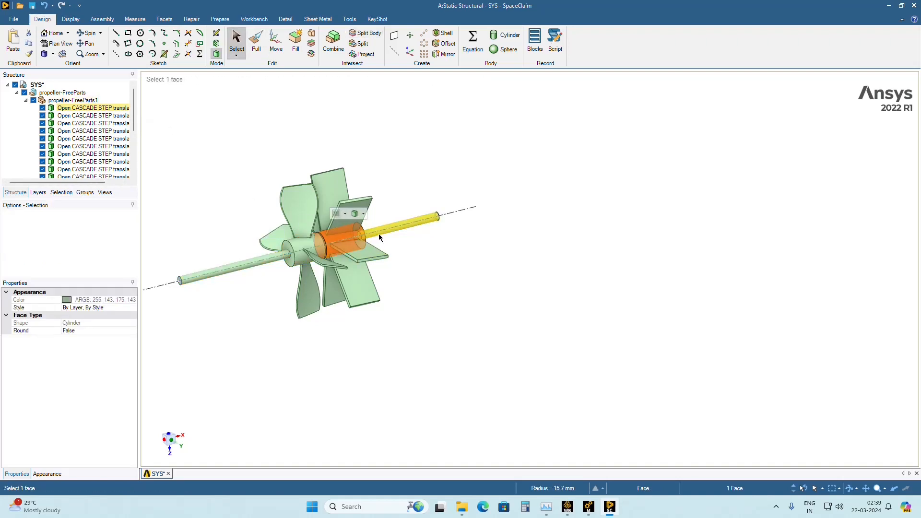
click(378, 236)
middle_drag(338, 267, 311, 273)
scroll(317, 261, up, 5)
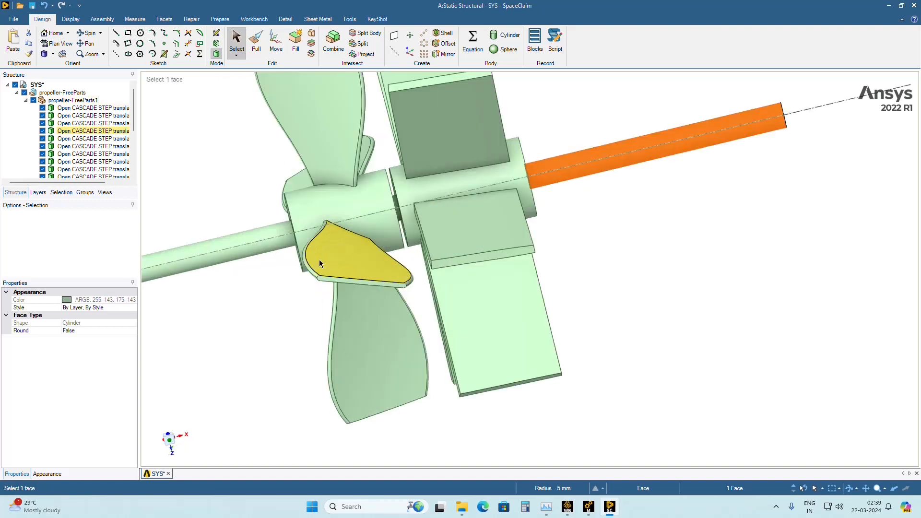
click(349, 263)
click(361, 326)
click(492, 307)
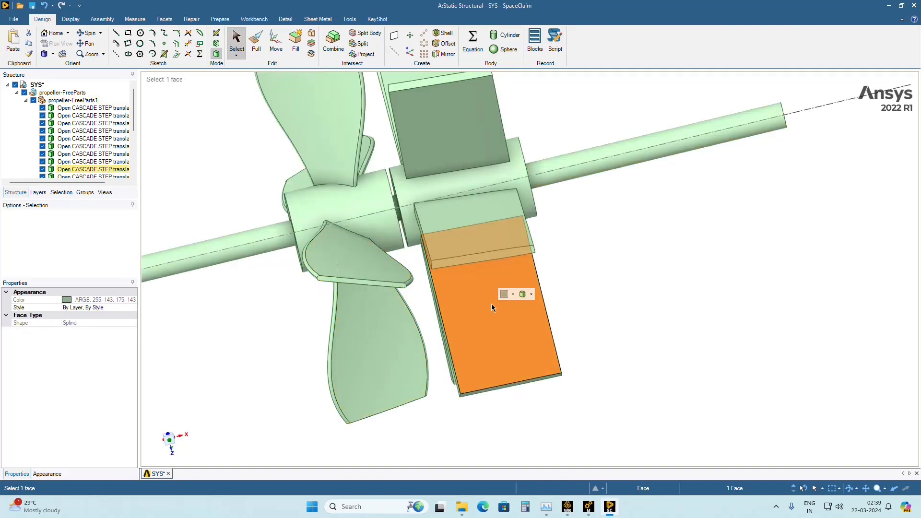
scroll(491, 308, down, 3)
middle_drag(757, 273, 672, 301)
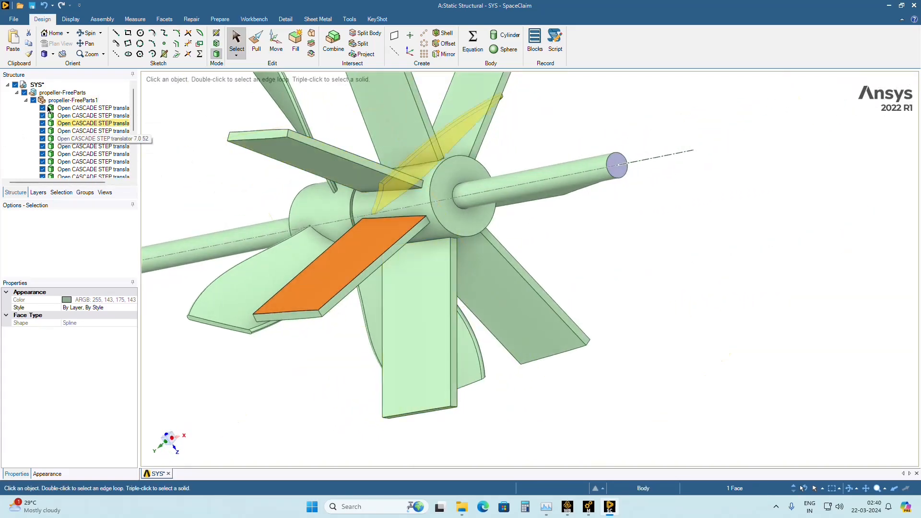
Set Share Topology to Share for the propeller-FreeParts component.
click(26, 100)
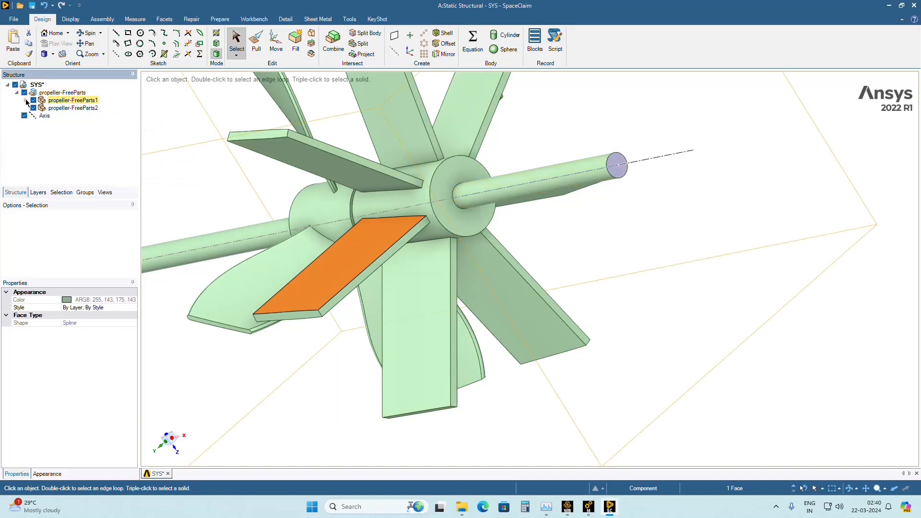
click(65, 94)
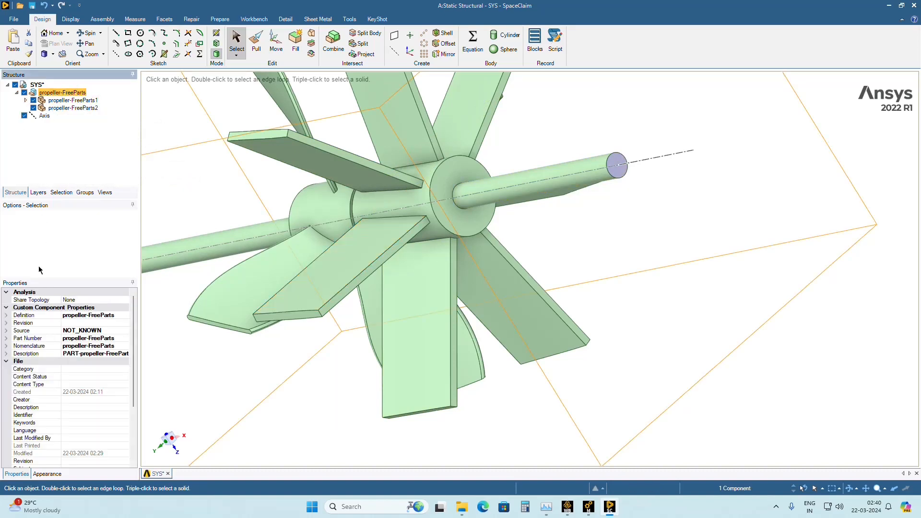
click(91, 300)
click(124, 300)
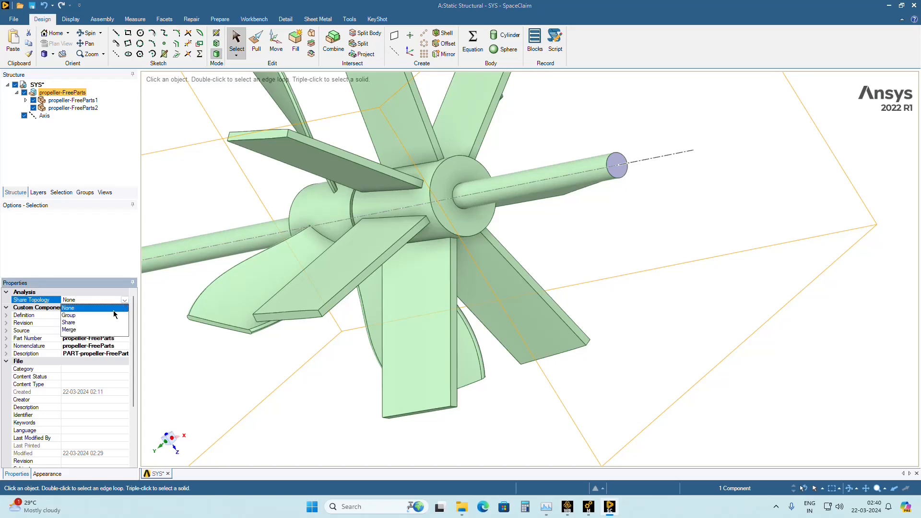
click(70, 322)
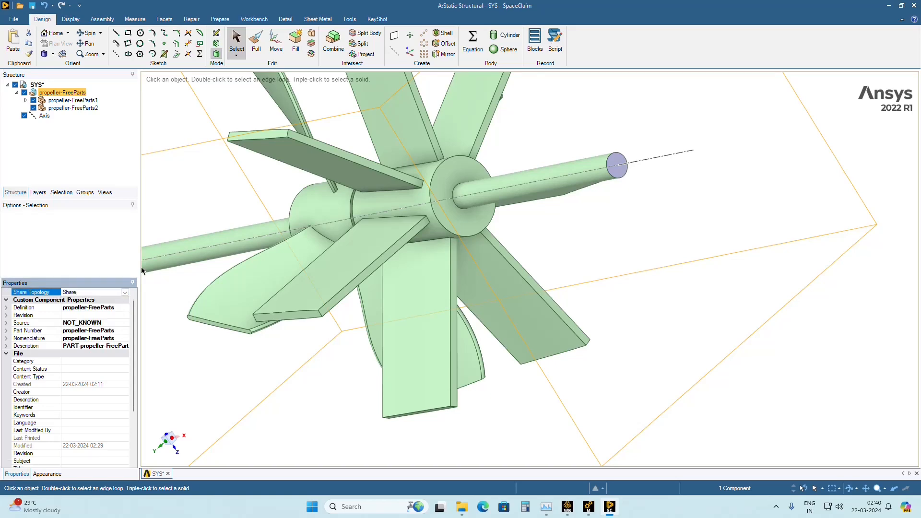
Set Share Topology to None for the propeller-FreeParts component.
mouse_move(281, 294)
middle_down()
mouse_move(459, 241)
mouse_move(405, 232)
middle_up()
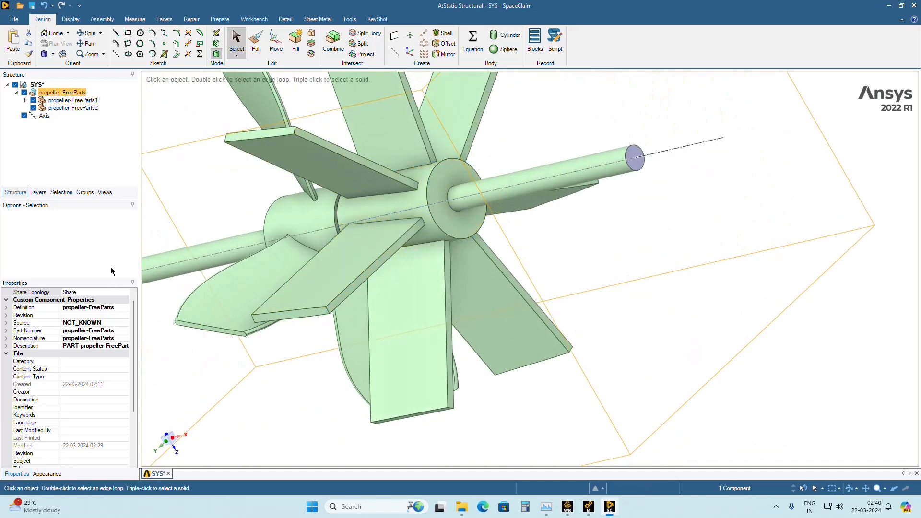
click(109, 294)
click(124, 293)
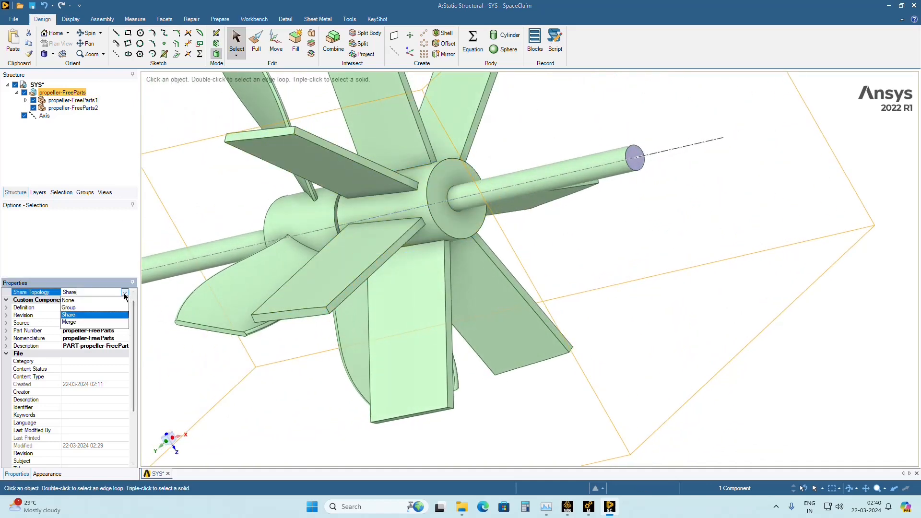
click(69, 307)
click(282, 385)
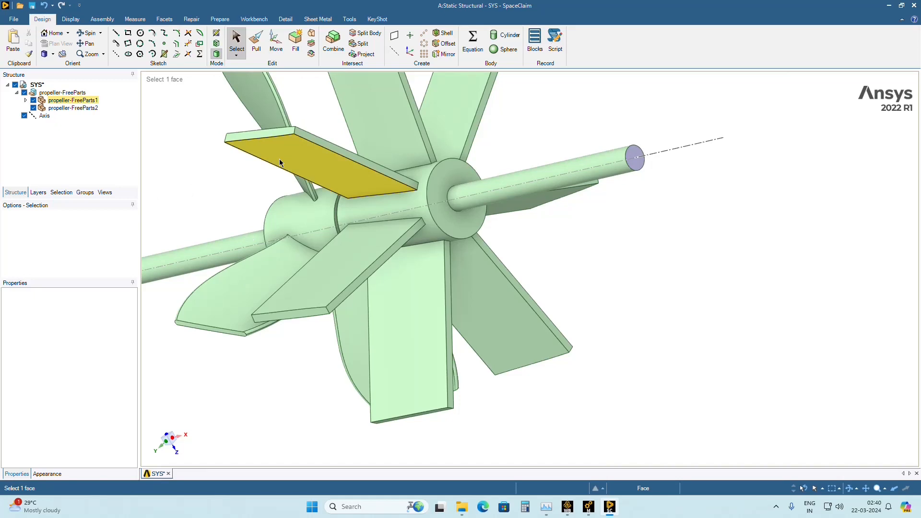
click(57, 93)
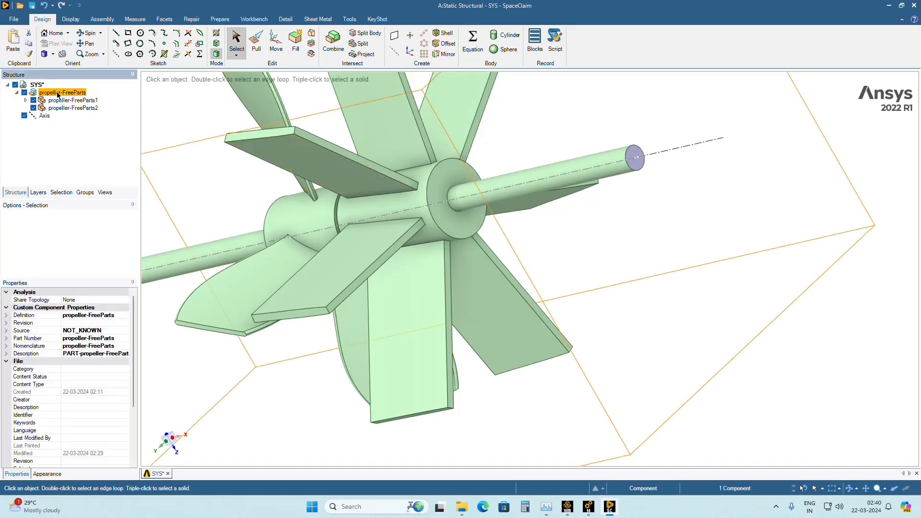
click(86, 303)
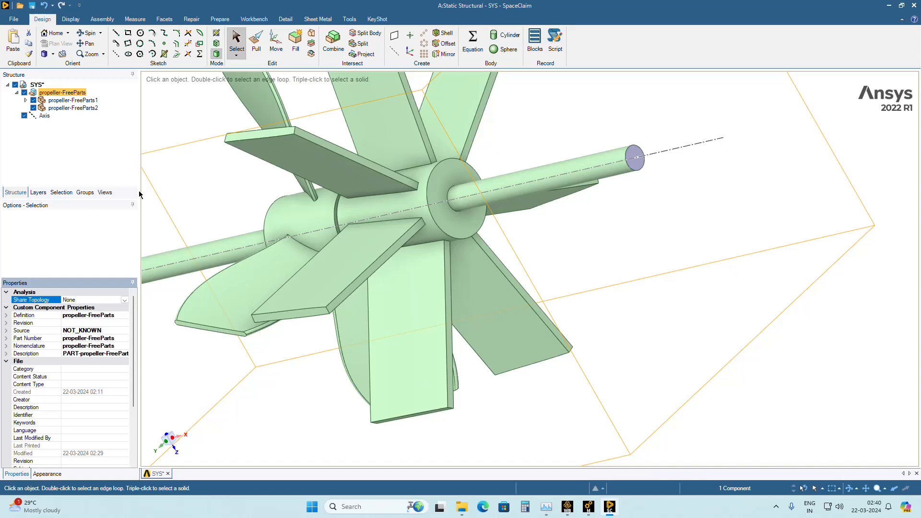
Exit SpaceClaim and open the Static Structural model in Mechanical, re-reading the upstream geometry data.
click(14, 19)
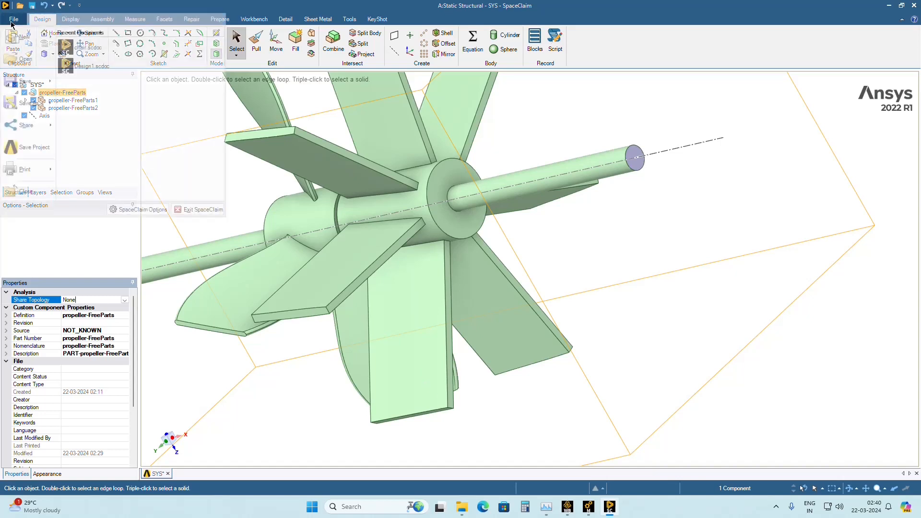
click(211, 211)
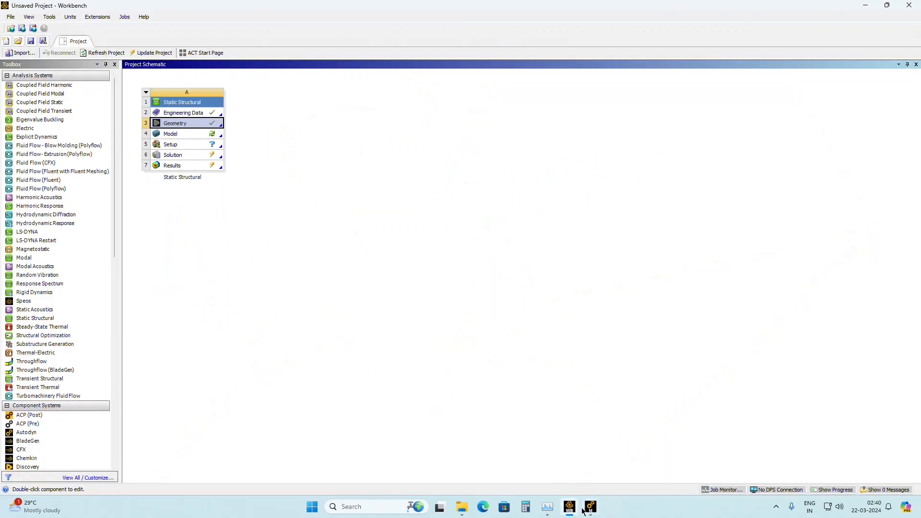
double_click(186, 135)
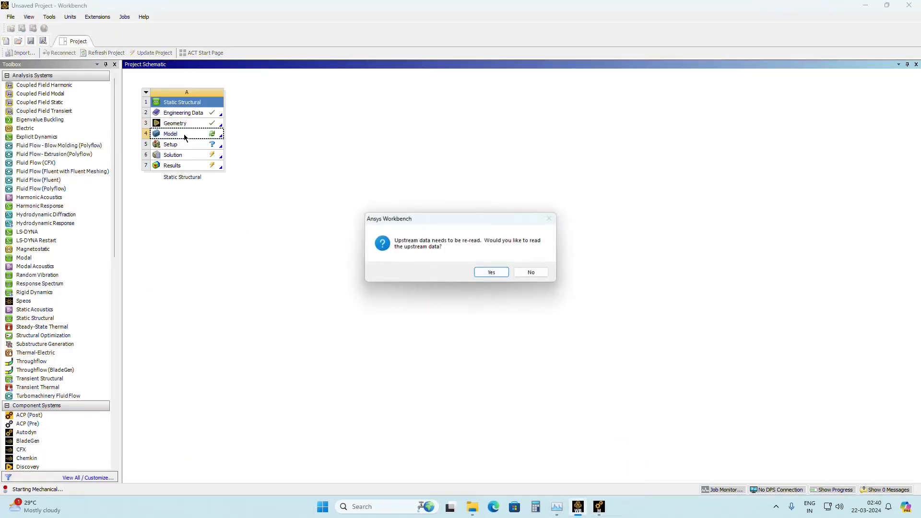
click(490, 271)
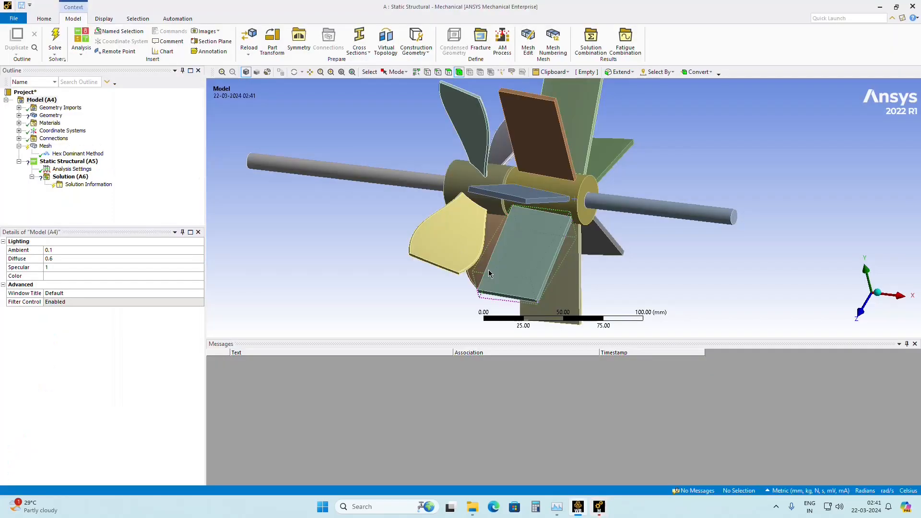
Assign Structural Steel to the shaft body that extends from the hub with the flat rectangular blades.
scroll(388, 193, up, 2)
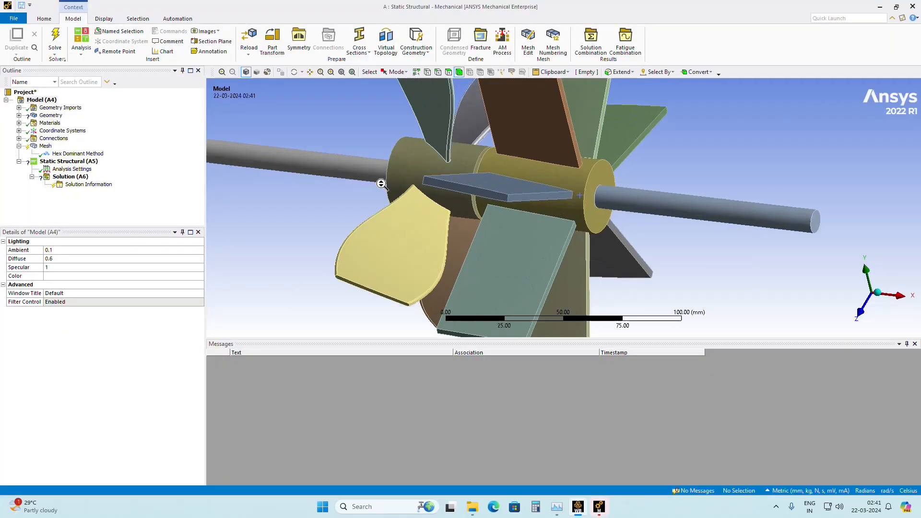
scroll(453, 219, down, 3)
middle_drag(454, 220, 500, 234)
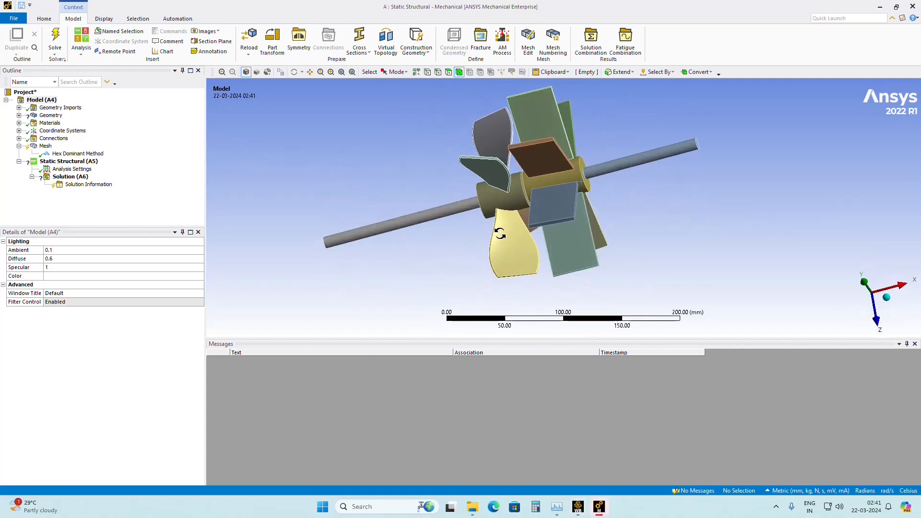
click(19, 115)
scroll(53, 123, up, 1)
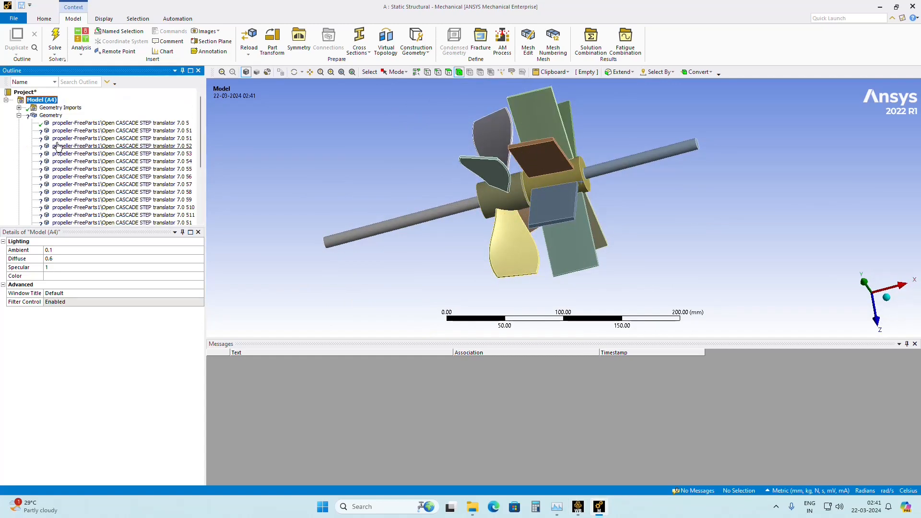
click(57, 130)
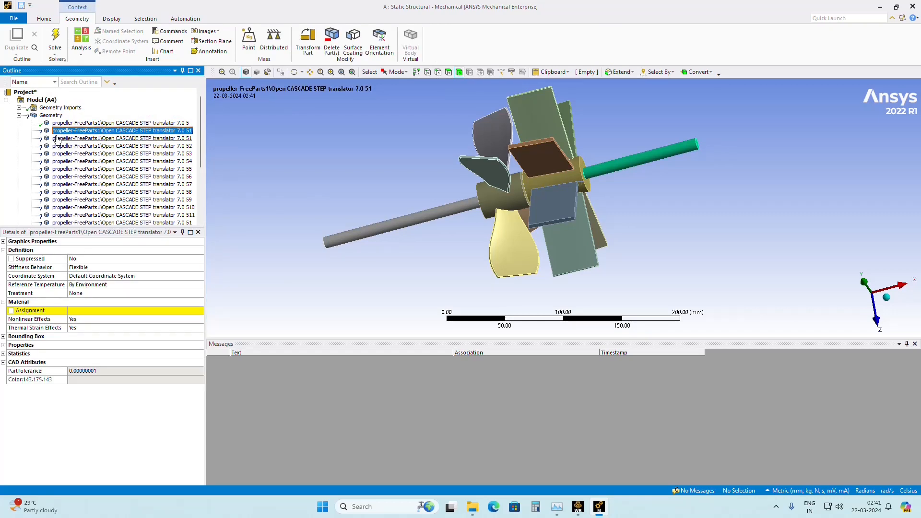
click(110, 312)
click(199, 311)
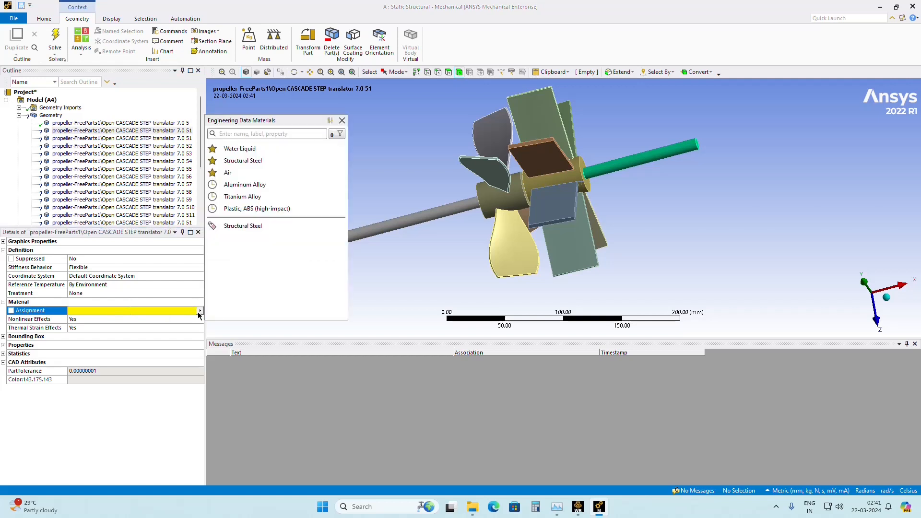
click(236, 226)
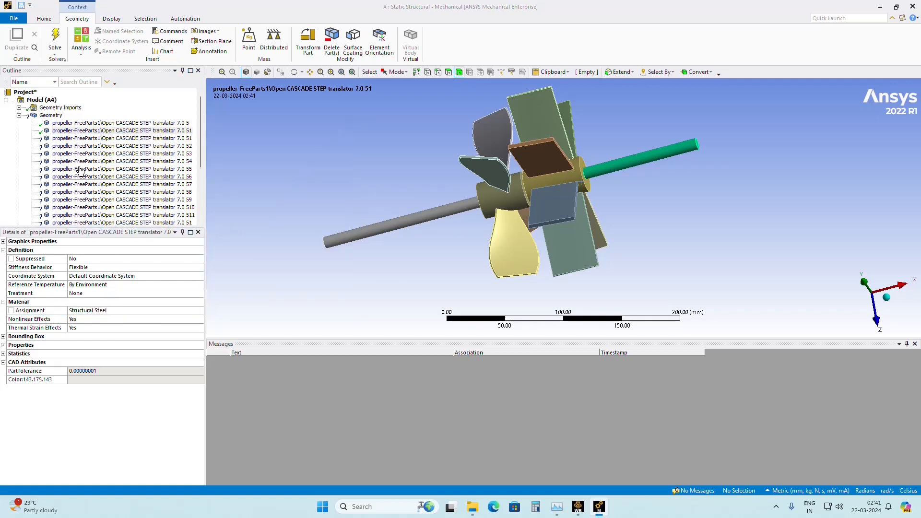
Assign Structural Steel to the 14 remaining hub and blade bodies together, and collapse the geometry list.
click(81, 140)
scroll(82, 174, down, 2)
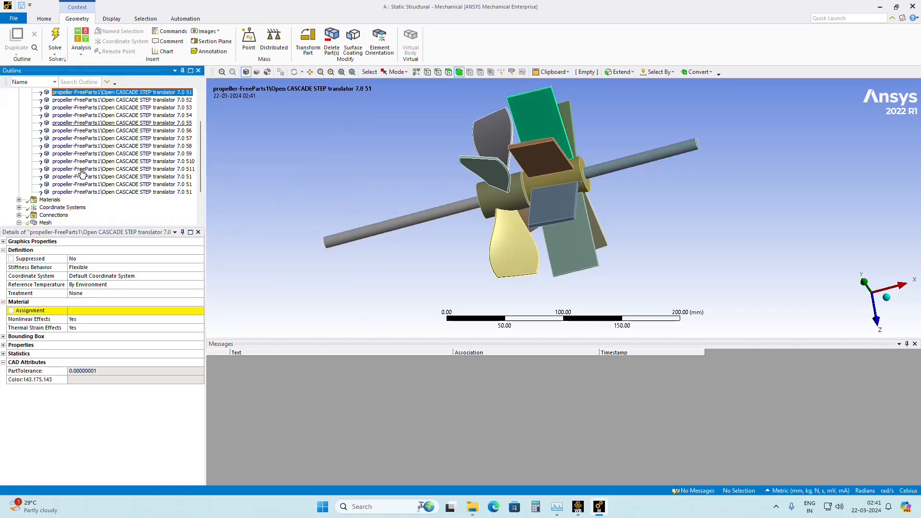
shift+click(77, 192)
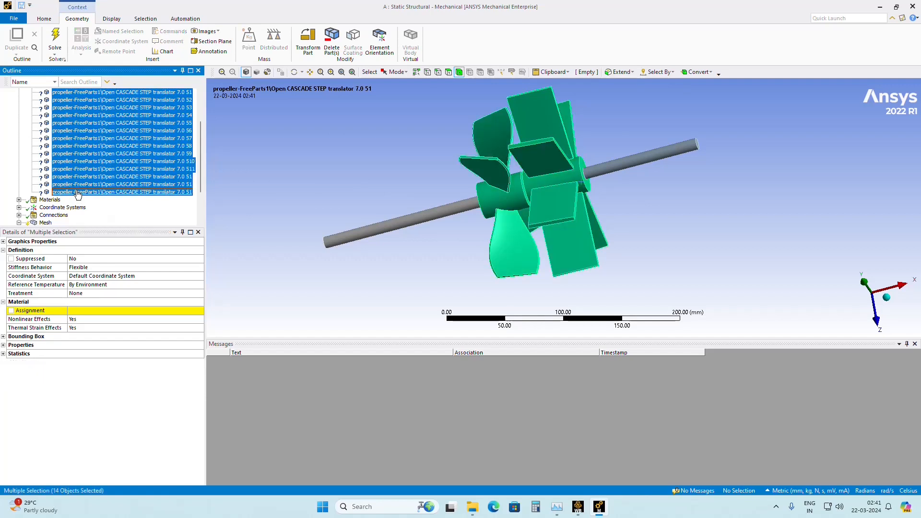
click(157, 312)
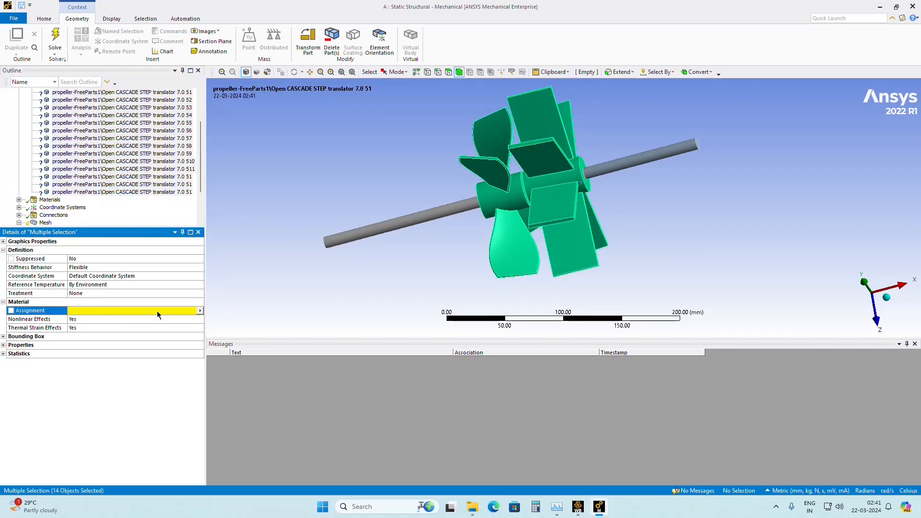
click(199, 312)
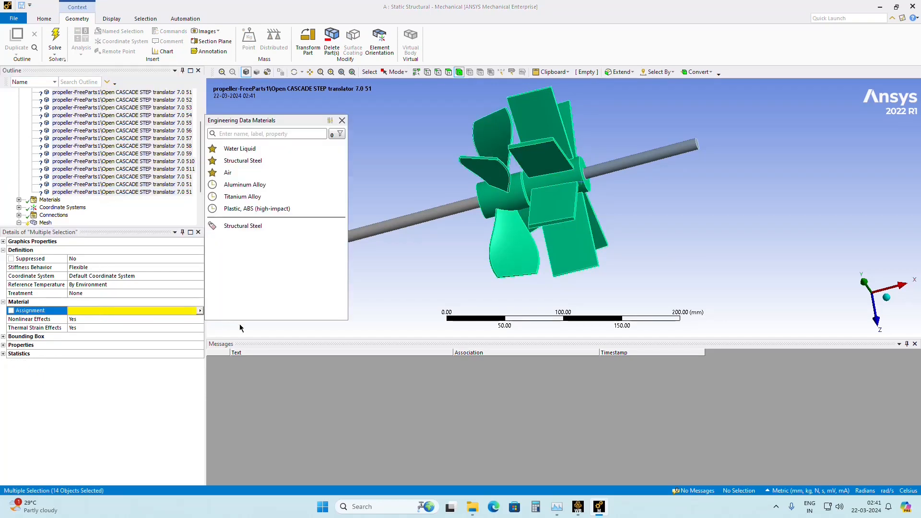
click(239, 226)
scroll(99, 190, up, 3)
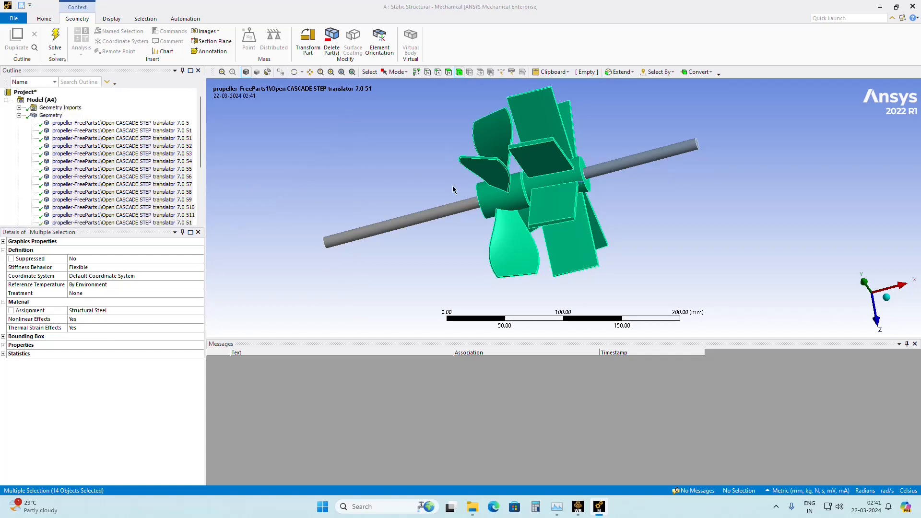
click(18, 116)
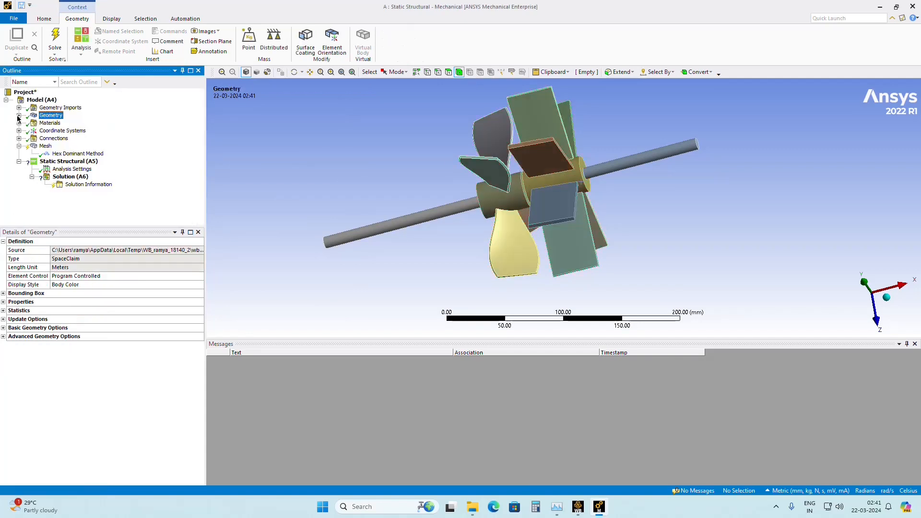
Generate the mesh for the split propeller assembly and inspect it around the blades and hubs.
click(45, 147)
right_click(46, 146)
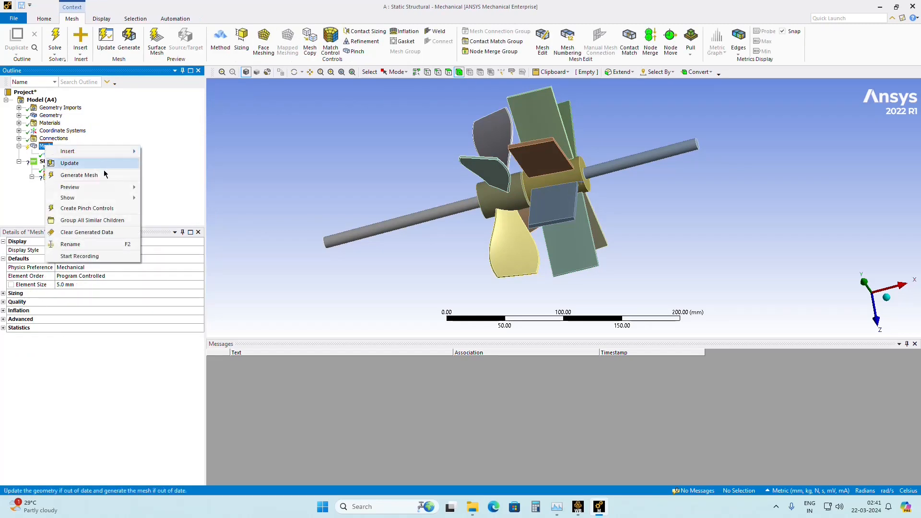
click(79, 175)
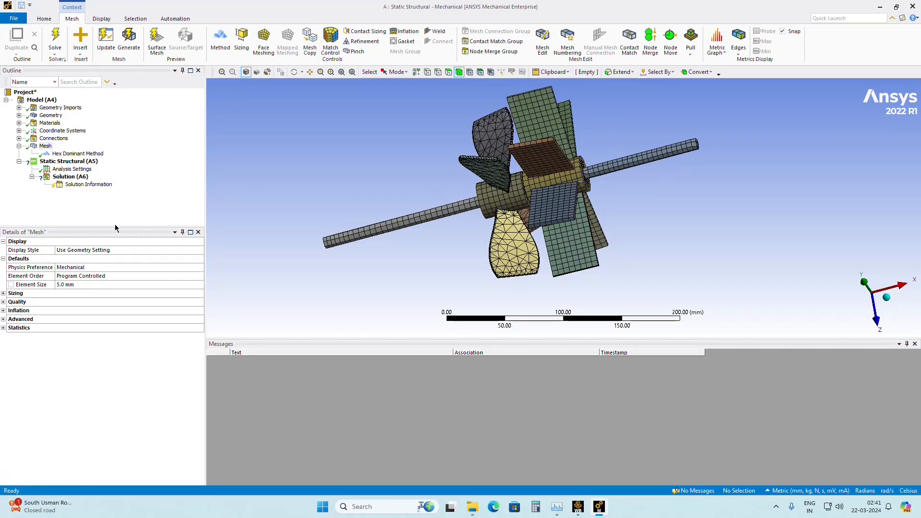
middle_drag(380, 265, 401, 271)
scroll(325, 218, up, 5)
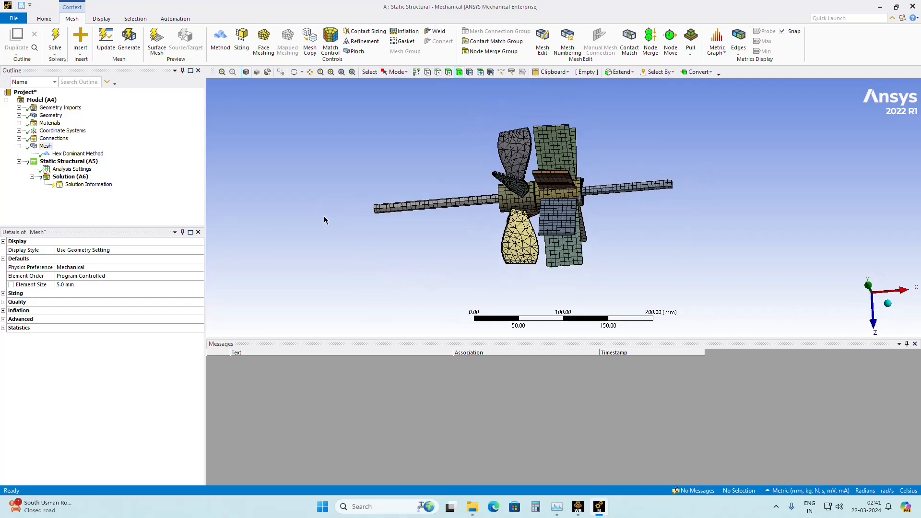
Check the Hex Dominant Method's scope and clear the generated mesh data.
click(77, 153)
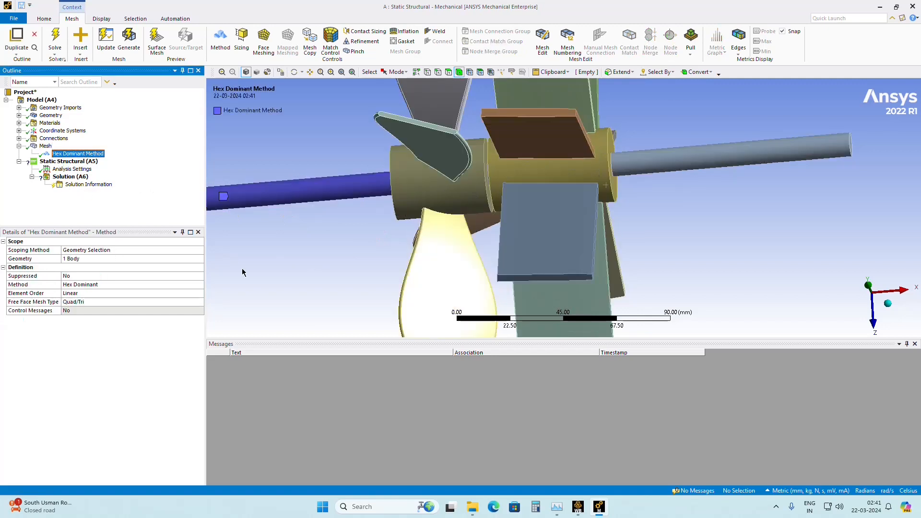
right_click(58, 155)
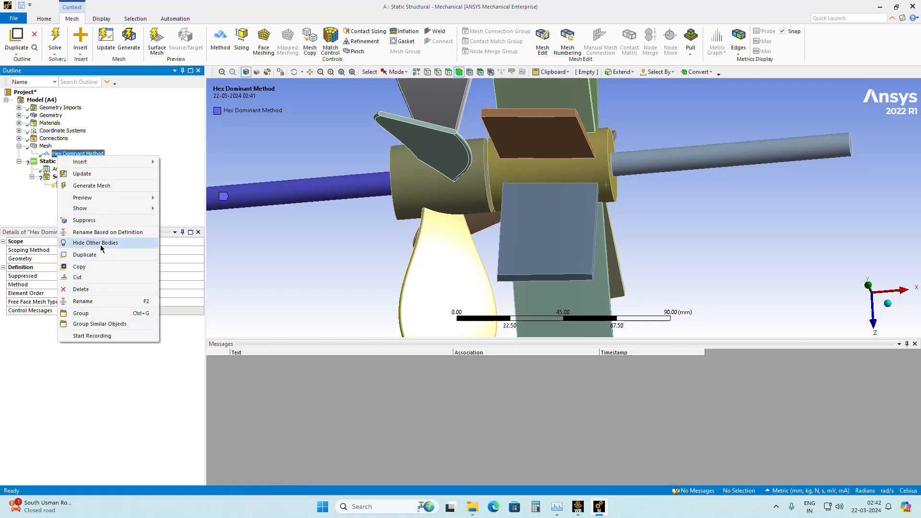
click(20, 201)
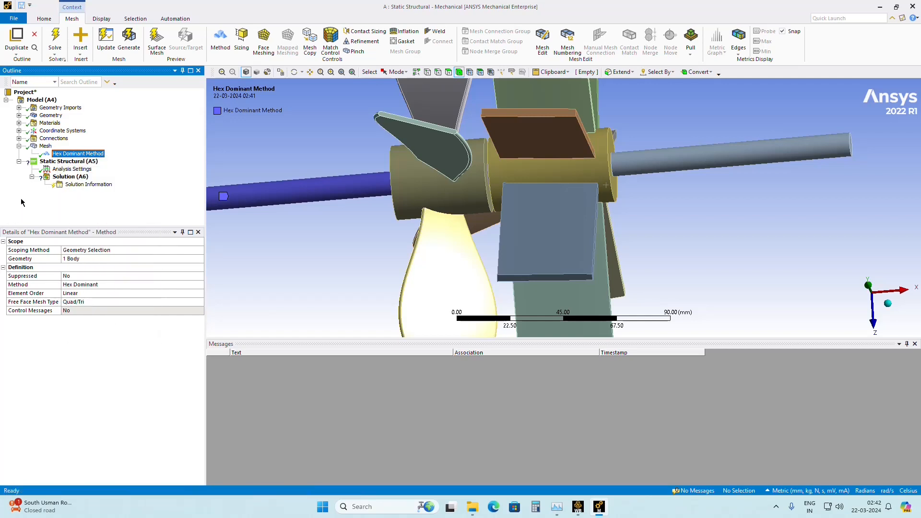
click(45, 146)
right_click(45, 146)
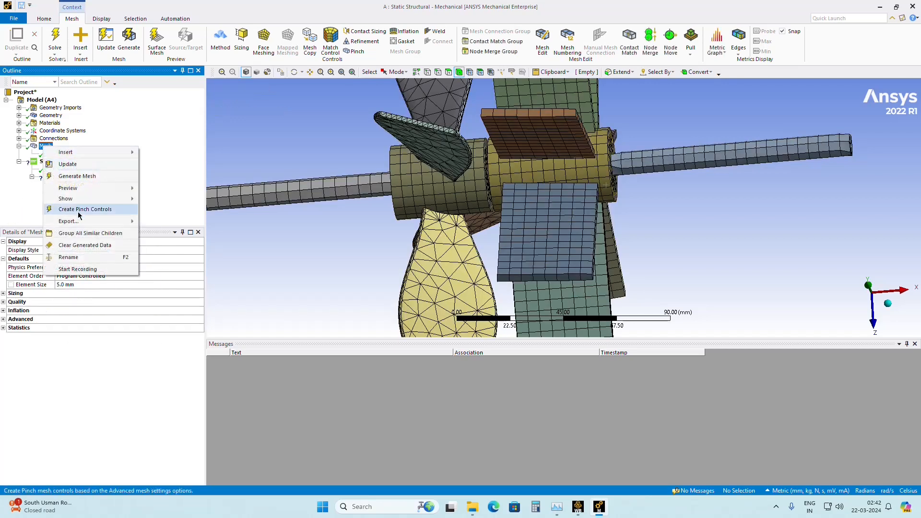
click(79, 245)
click(494, 287)
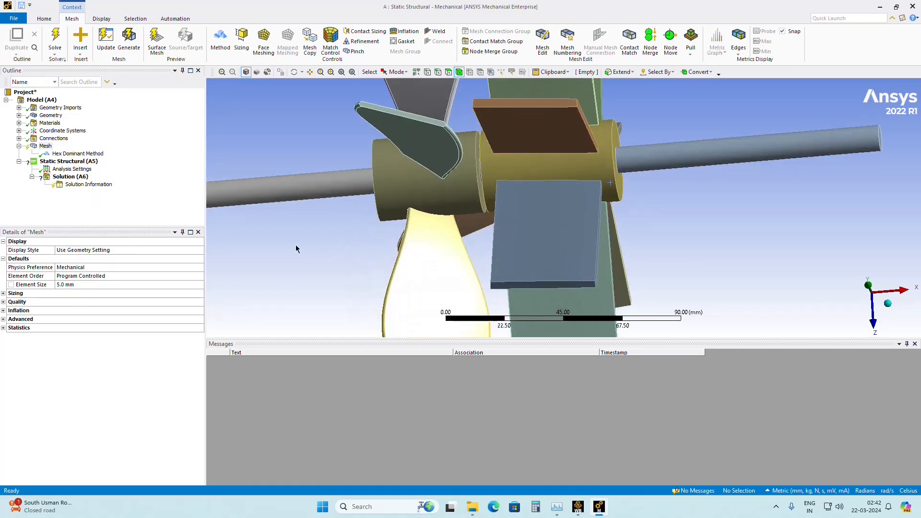
Scope the Hex Dominant Method to all 16 bodies of the propeller assembly.
click(70, 154)
scroll(305, 273, up, 2)
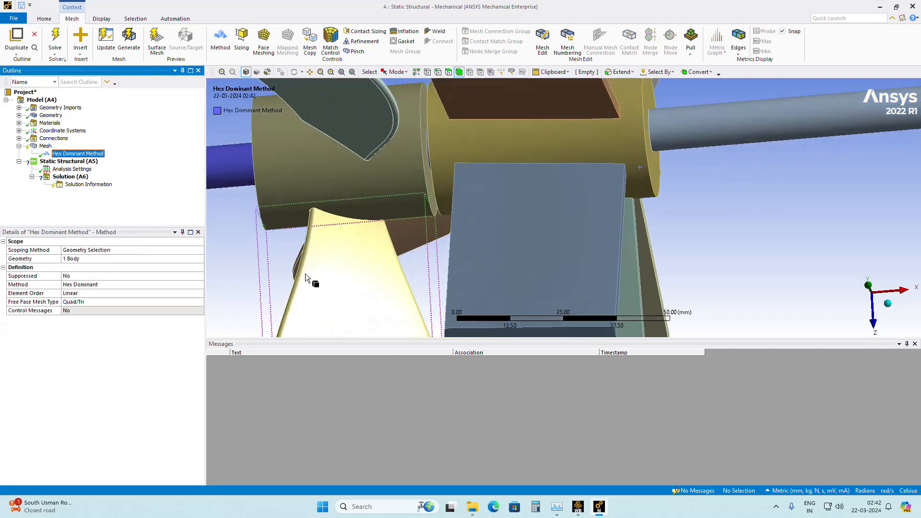
scroll(304, 271, down, 4)
right_click(310, 180)
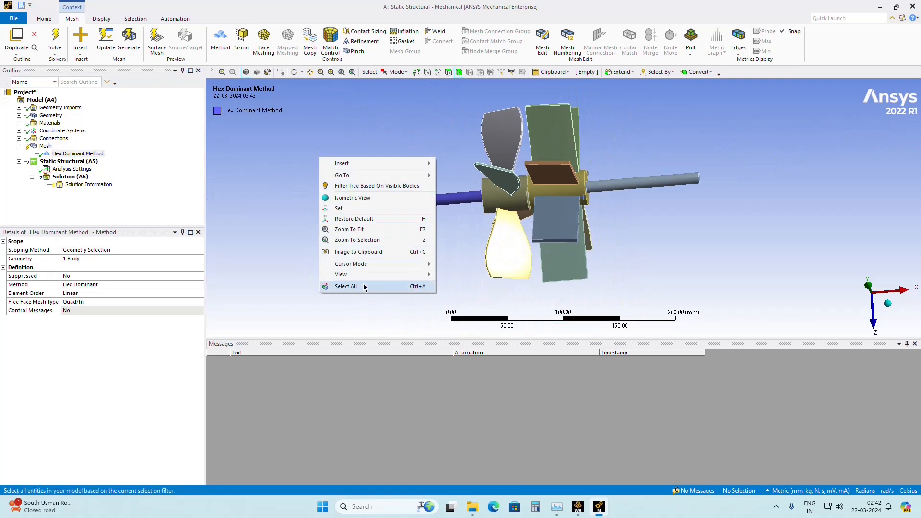
click(336, 287)
click(87, 259)
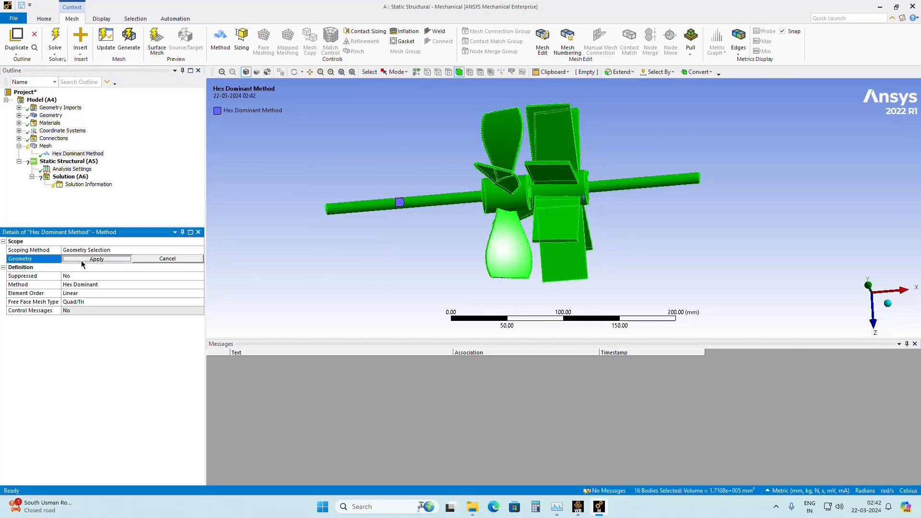
click(82, 260)
Set the Hex Dominant Method's free face mesh type to All Quad.
click(90, 303)
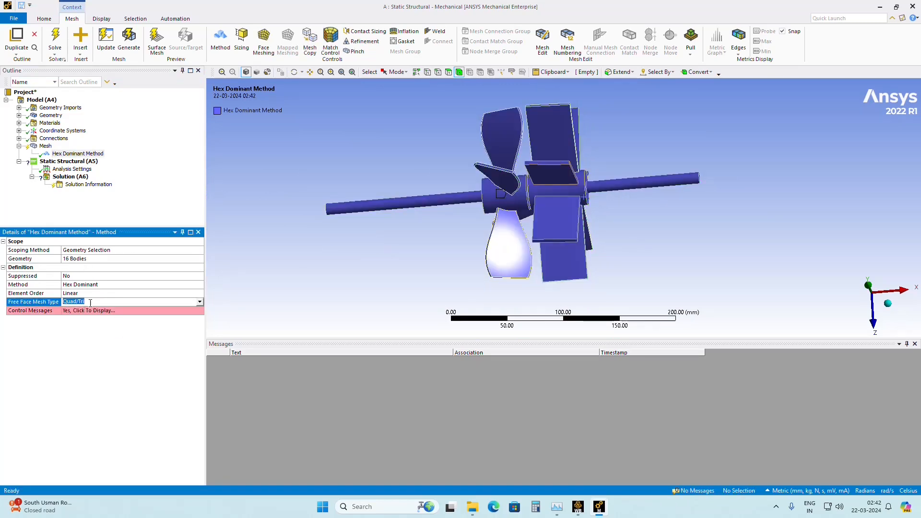
click(141, 303)
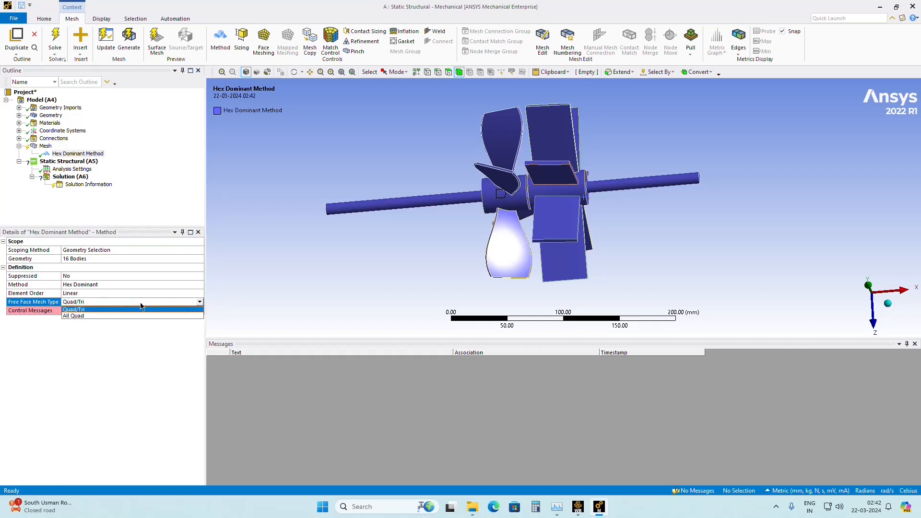
click(88, 316)
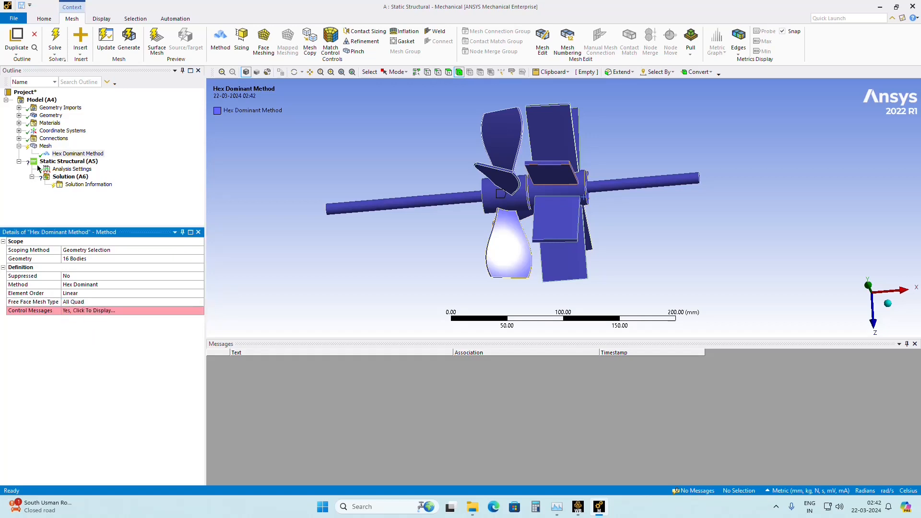
Generate the propeller assembly's mesh with the All Quad hex-dominant settings and inspect it around the blades.
click(47, 146)
right_click(46, 146)
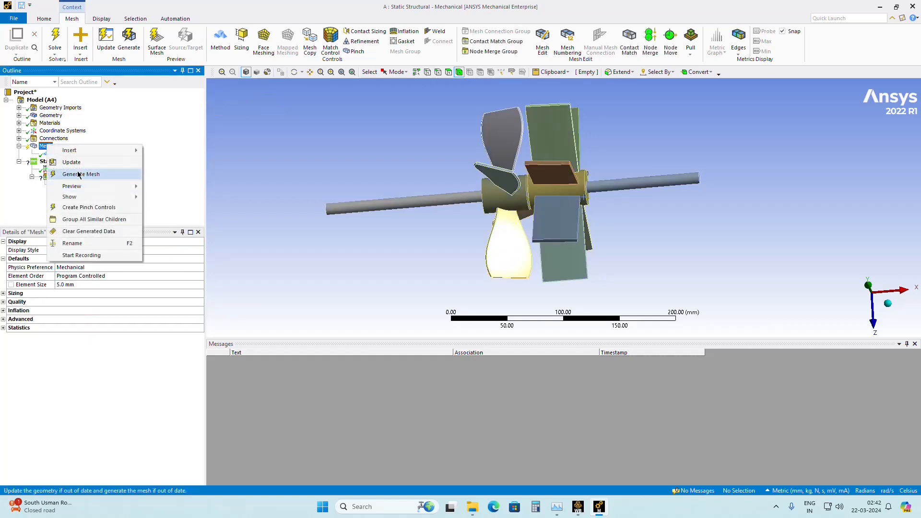
click(78, 172)
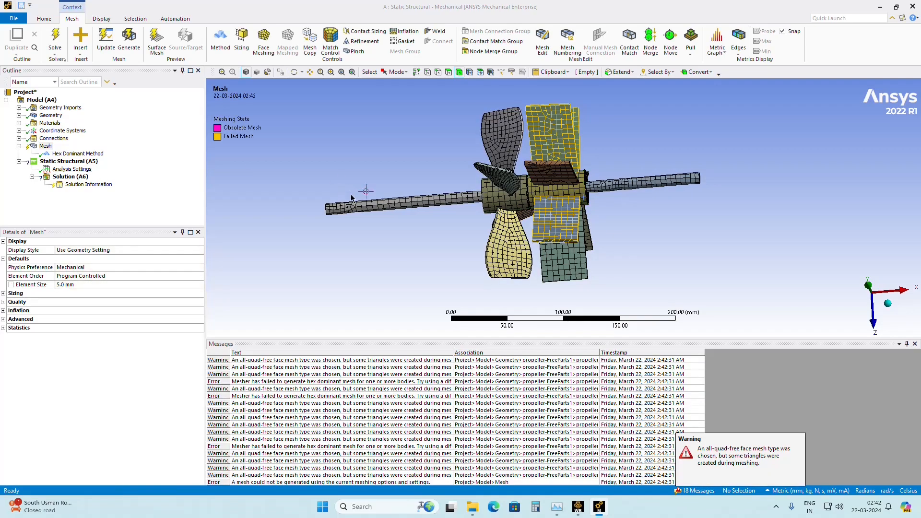
scroll(514, 196, down, 2)
scroll(514, 196, up, 5)
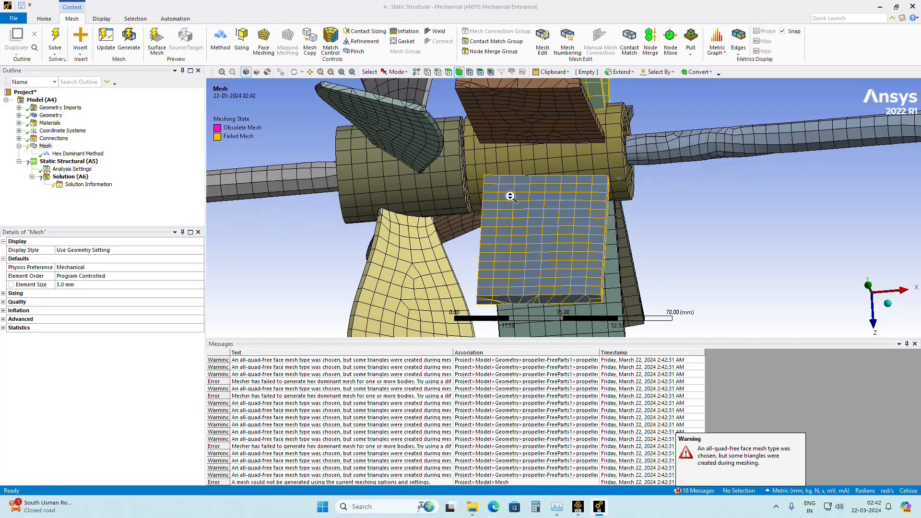
middle_drag(480, 201, 552, 249)
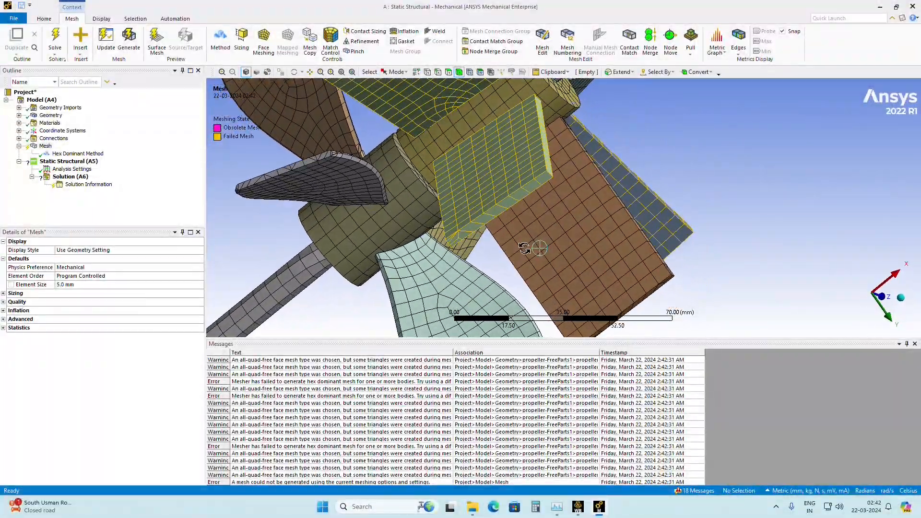
Set the global mesh element size to 2 mm.
click(49, 148)
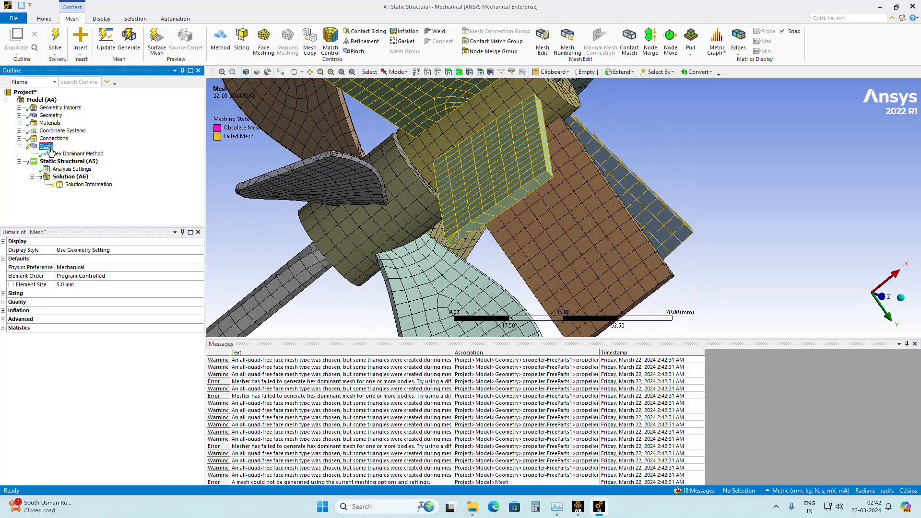
click(69, 285)
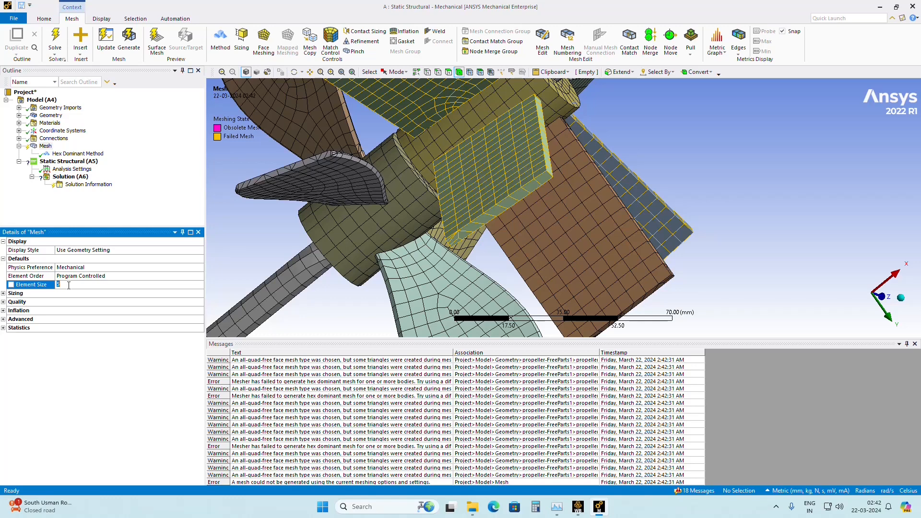
text(2)
key(Return)
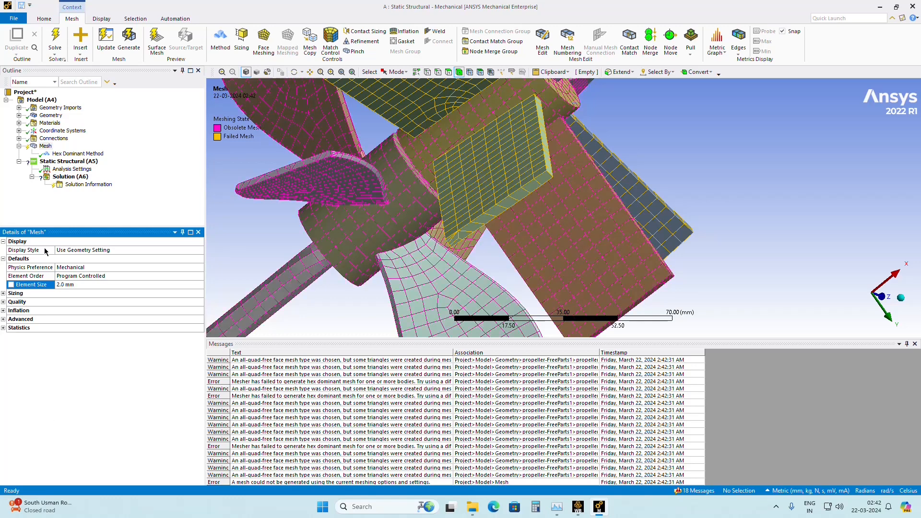
Clear the generated mesh data and regenerate the mesh for the propeller assembly.
click(41, 149)
right_click(41, 151)
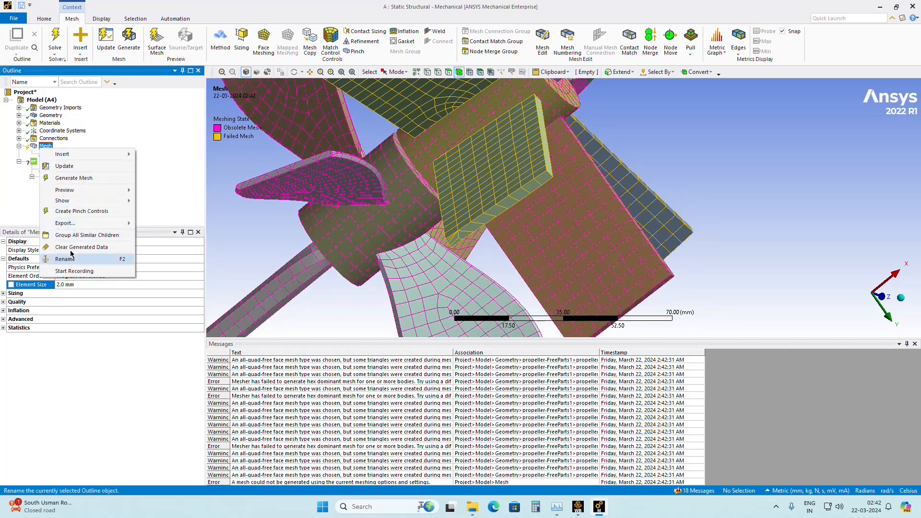
click(72, 244)
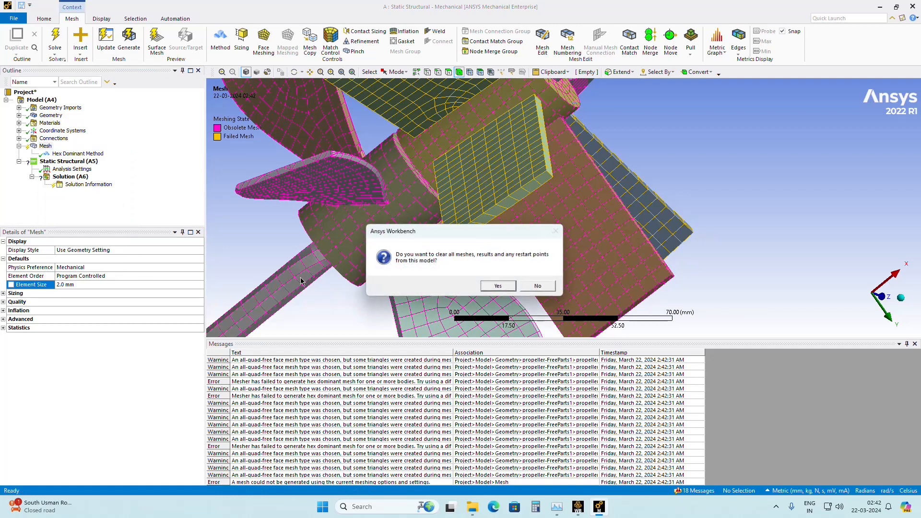
click(498, 286)
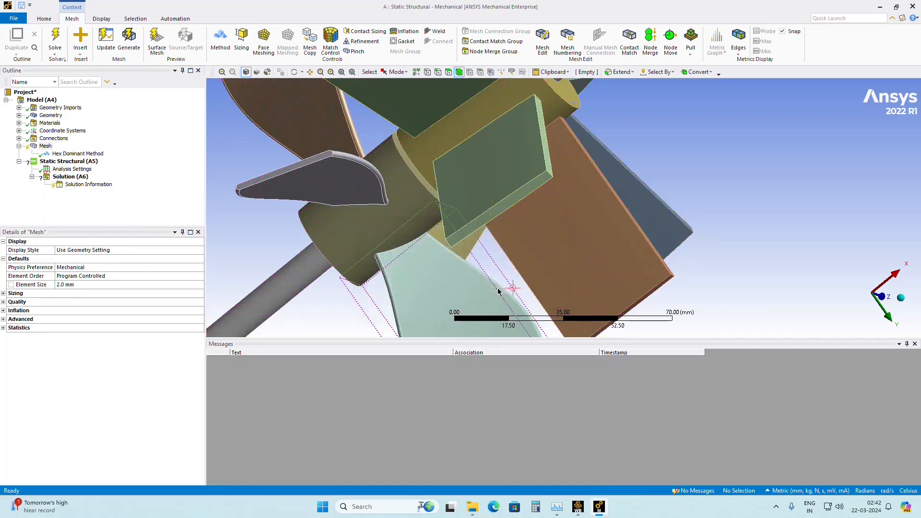
click(44, 146)
right_click(46, 145)
click(82, 174)
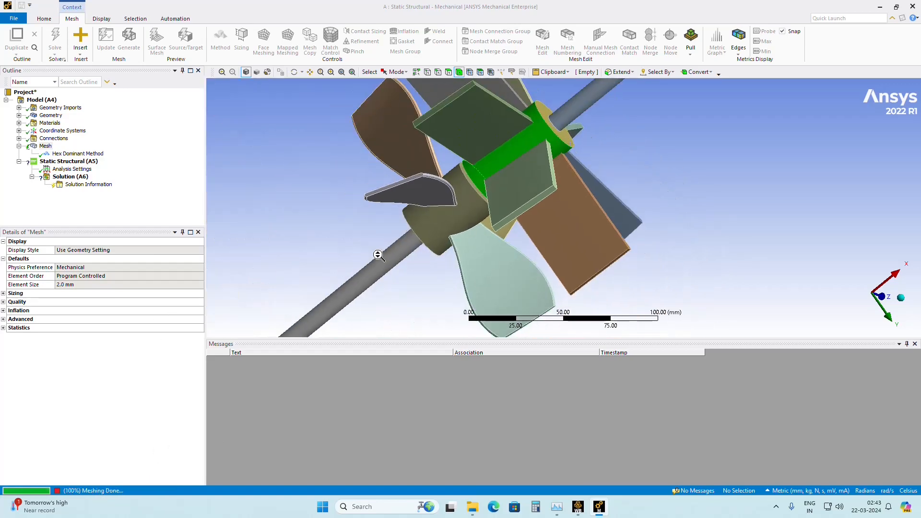
Examine the regenerated mesh across the shafts, hubs and blades, checking which bodies are flagged as failed.
click(44, 146)
scroll(324, 259, down, 3)
middle_drag(370, 258, 348, 221)
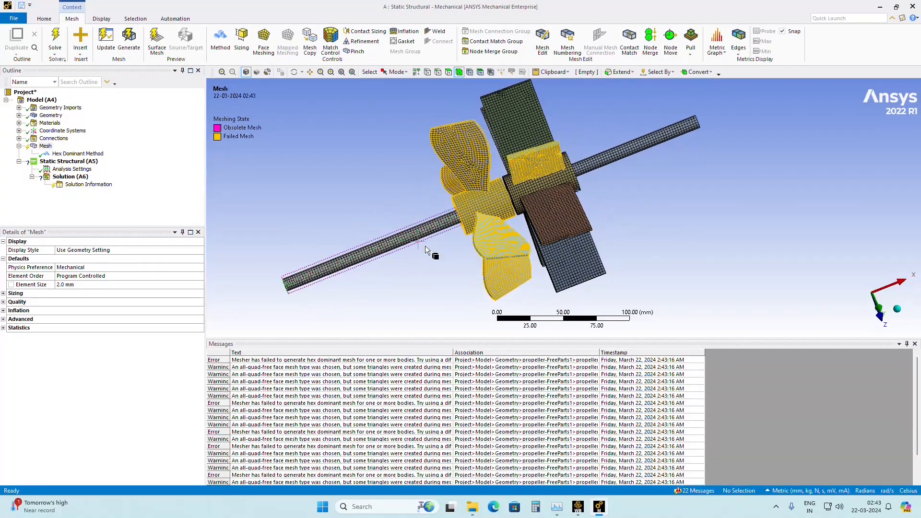
mouse_move(473, 215)
middle_down()
mouse_move(500, 218)
mouse_move(472, 224)
middle_up()
scroll(464, 227, down, 2)
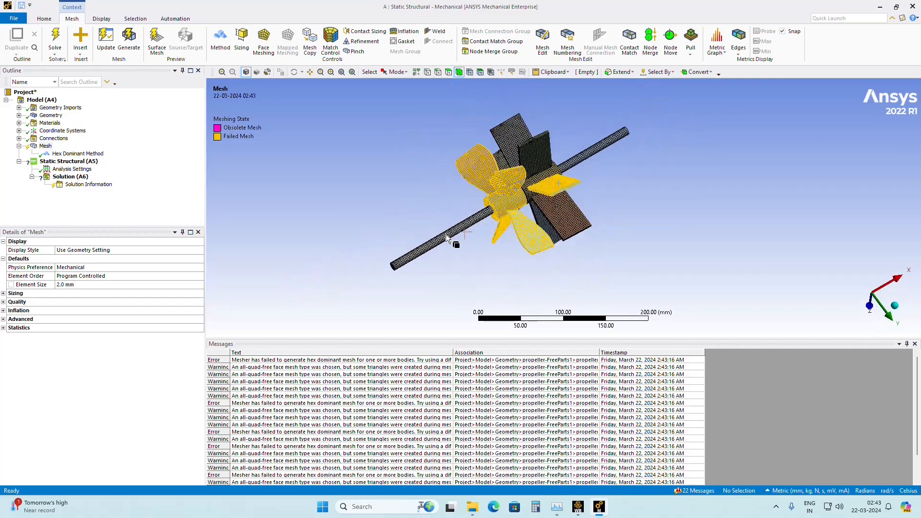
scroll(449, 238, up, 7)
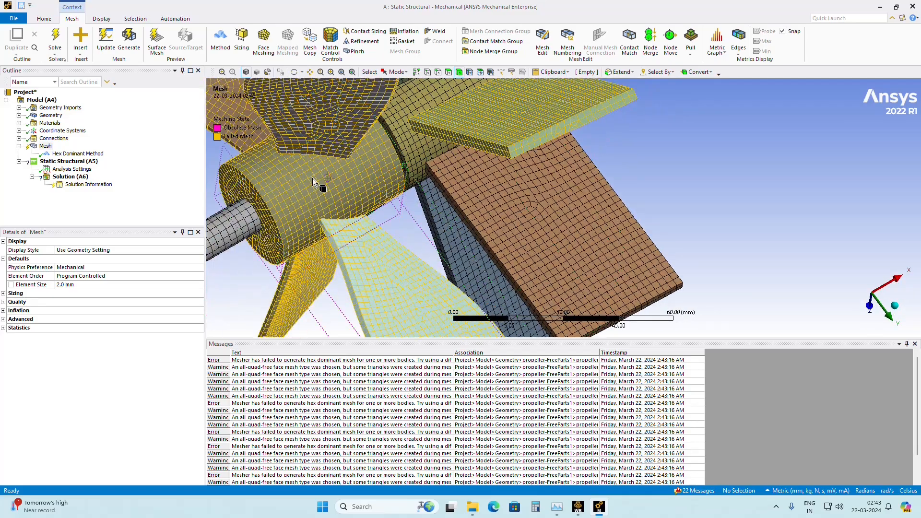
middle_drag(312, 178, 273, 168)
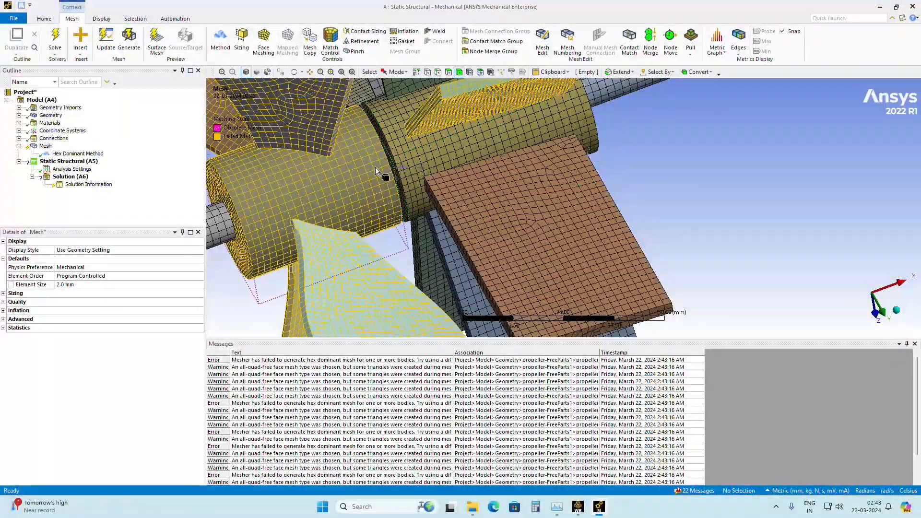
scroll(381, 169, up, 3)
scroll(408, 173, down, 6)
scroll(473, 190, down, 2)
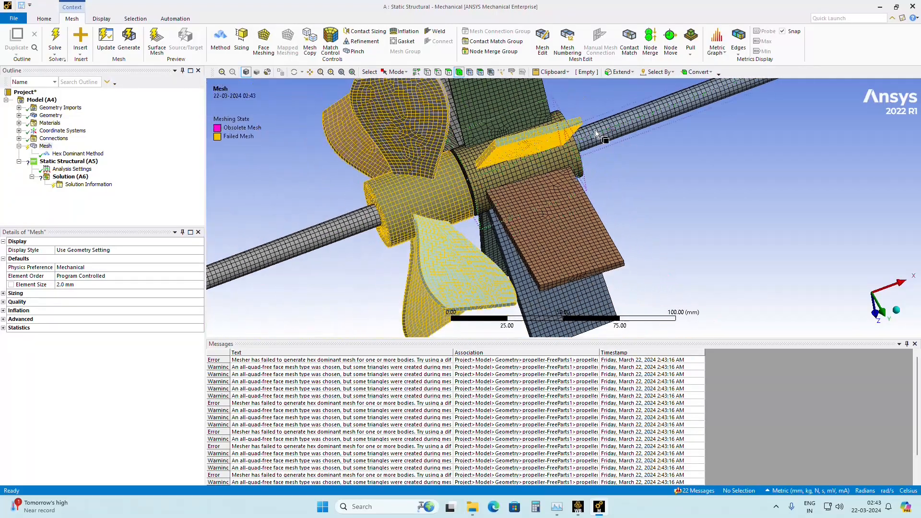
scroll(607, 160, up, 4)
scroll(601, 172, down, 8)
middle_drag(595, 178, 626, 166)
scroll(473, 212, down, 3)
scroll(469, 209, up, 5)
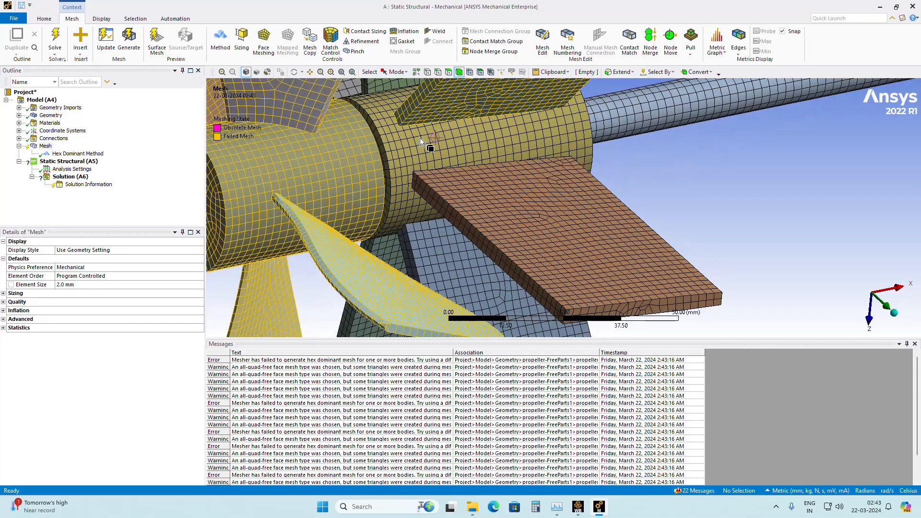
scroll(448, 144, down, 4)
scroll(481, 198, up, 3)
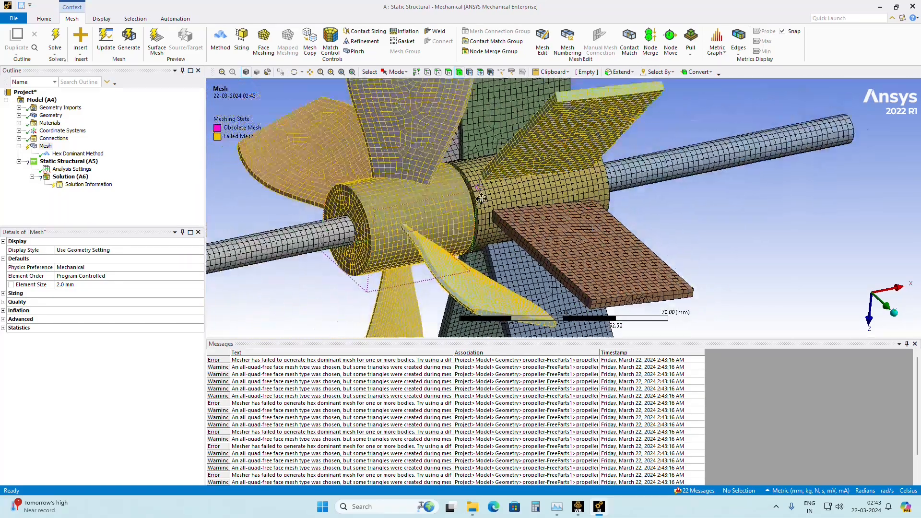
scroll(461, 211, down, 3)
scroll(466, 213, up, 6)
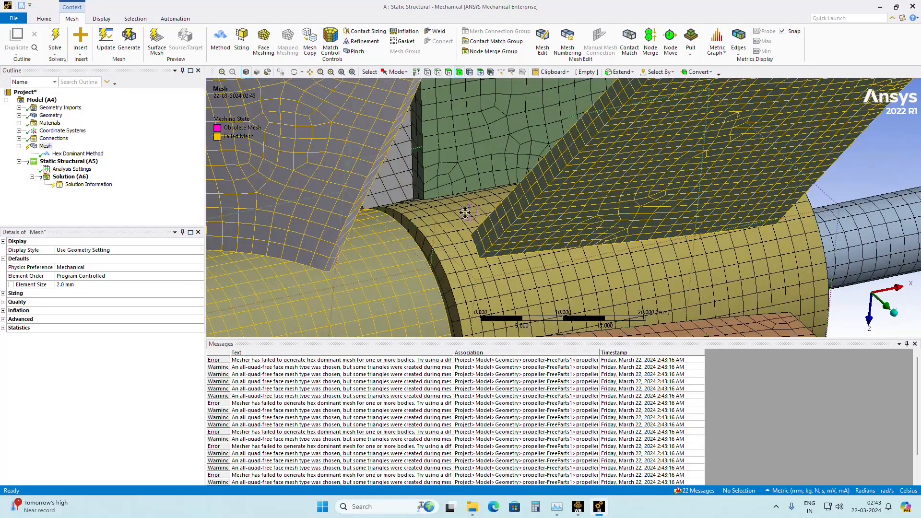
Examine the mesh closely where a curved blade's root meets its hub.
ctrl+middle_drag(465, 213, 656, 205)
scroll(477, 282, up, 4)
scroll(418, 304, down, 2)
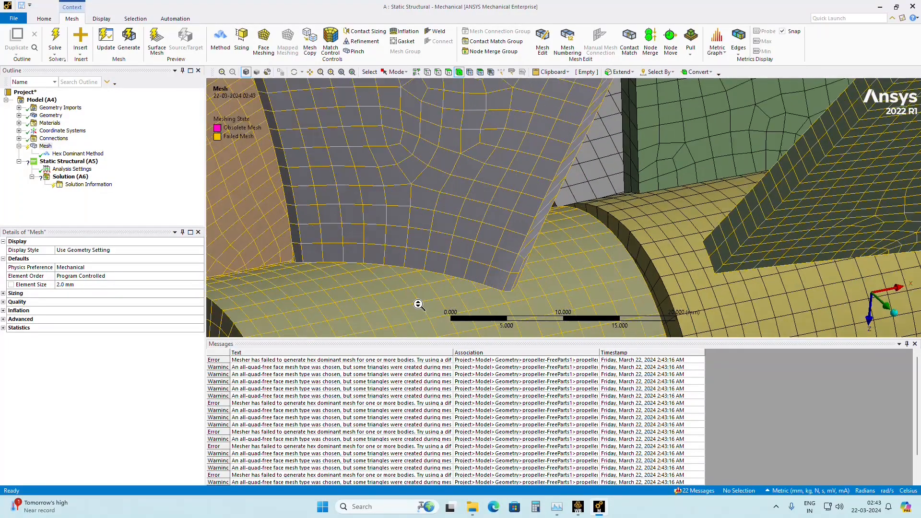
scroll(419, 305, up, 3)
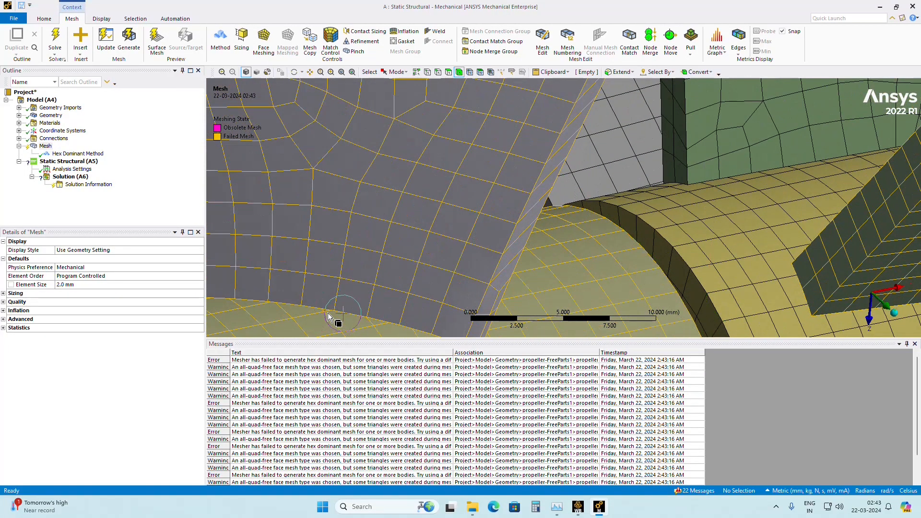
scroll(327, 310, down, 1)
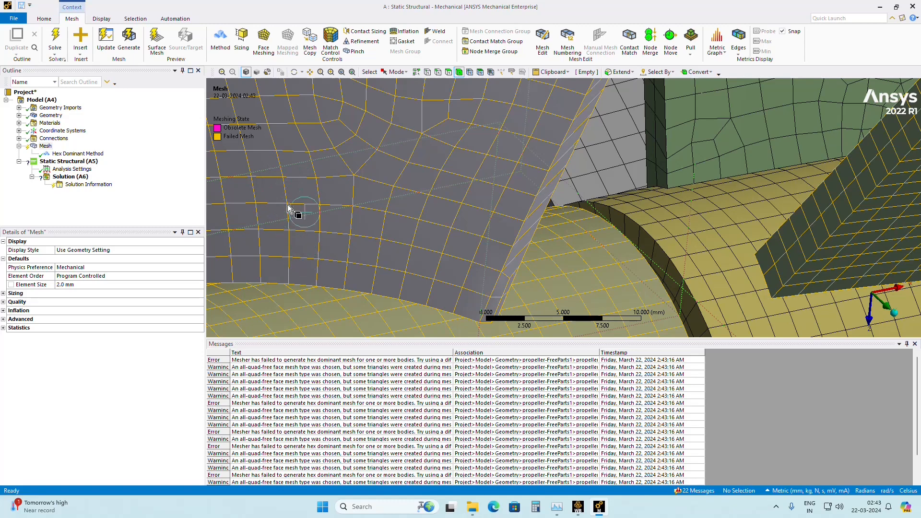
scroll(400, 304, down, 5)
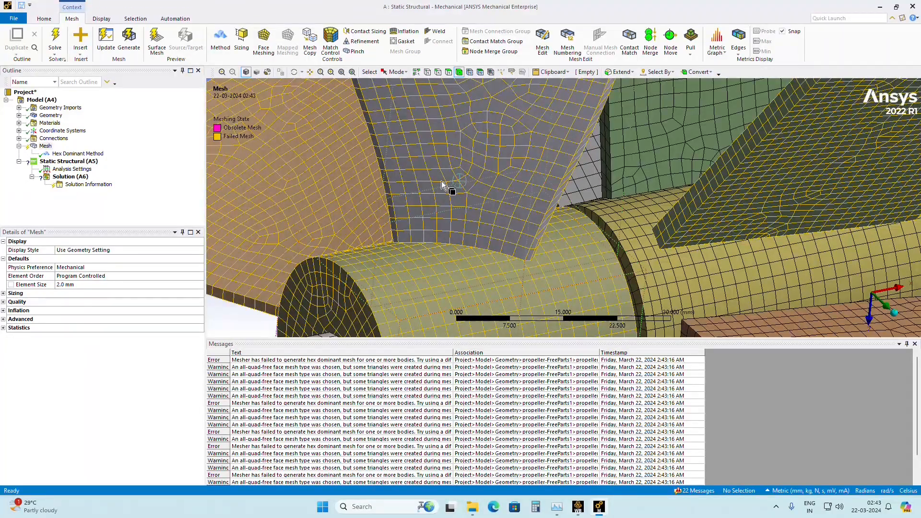
scroll(433, 240, down, 5)
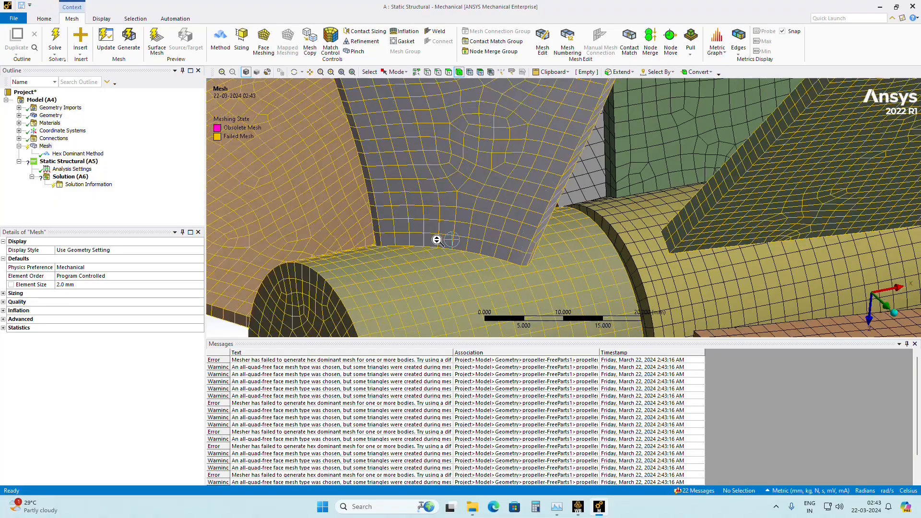
Examine the mesh where the flat blade flagged as failed meets its hub, checking both ends of the joint.
middle_drag(513, 240, 339, 247)
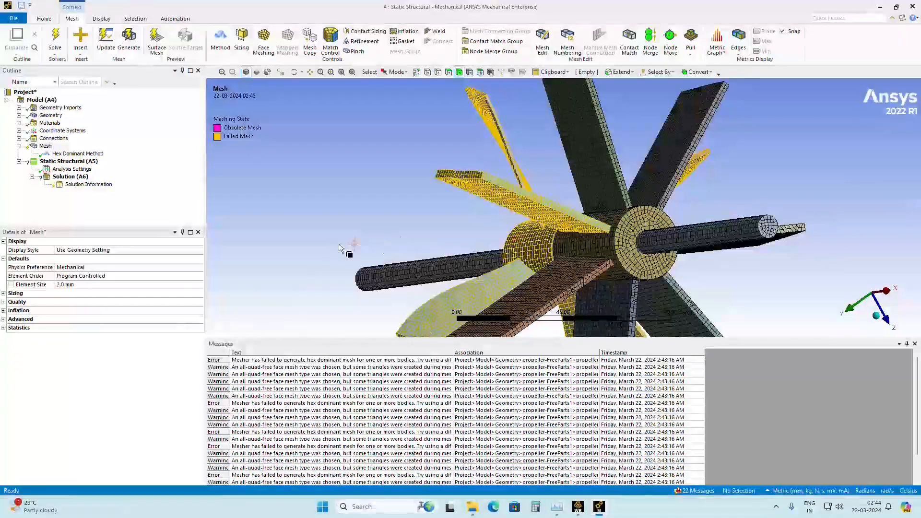
scroll(778, 308, up, 5)
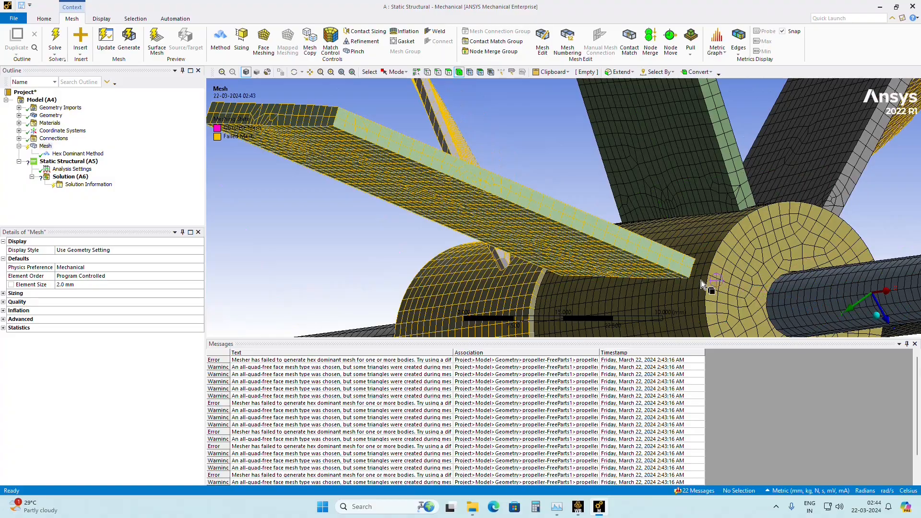
scroll(722, 282, up, 2)
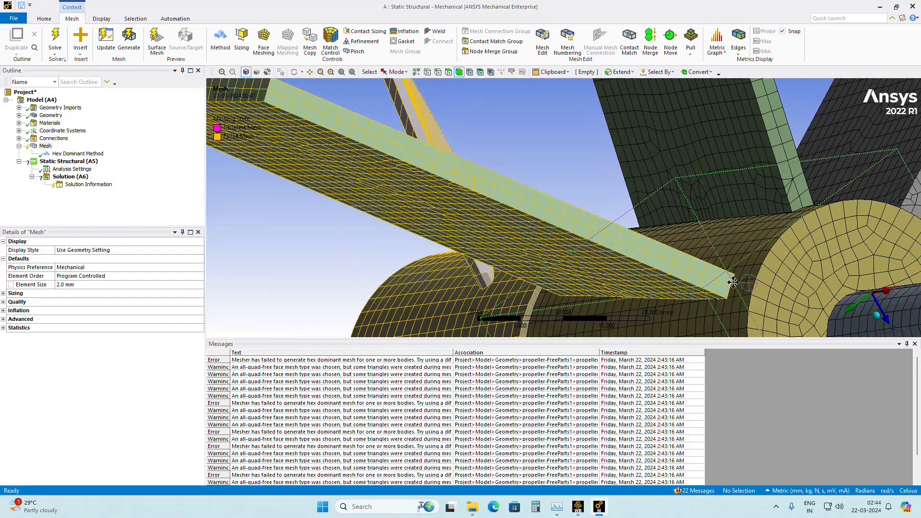
ctrl+middle_drag(734, 282, 733, 217)
scroll(480, 257, up, 4)
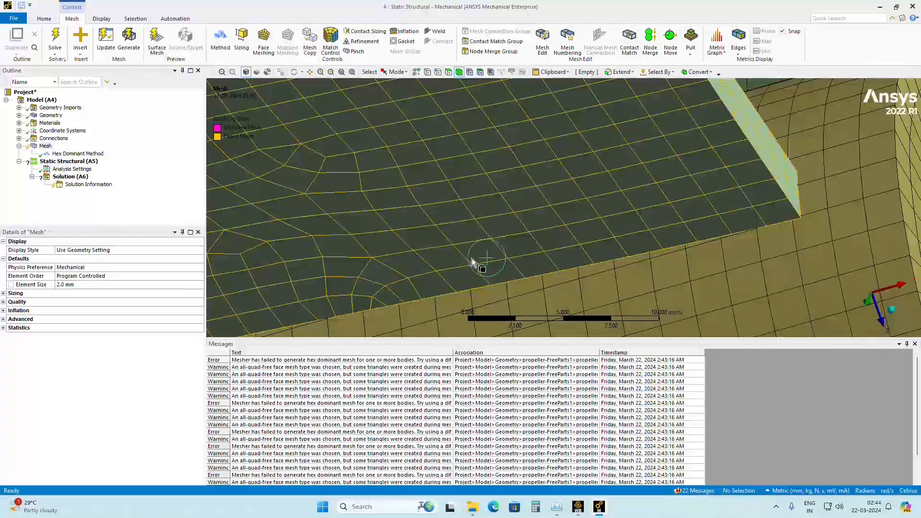
ctrl+middle_drag(475, 263, 687, 183)
mouse_move(395, 258)
ctrl+middle_down()
mouse_move(514, 232)
mouse_move(616, 225)
ctrl+middle_up()
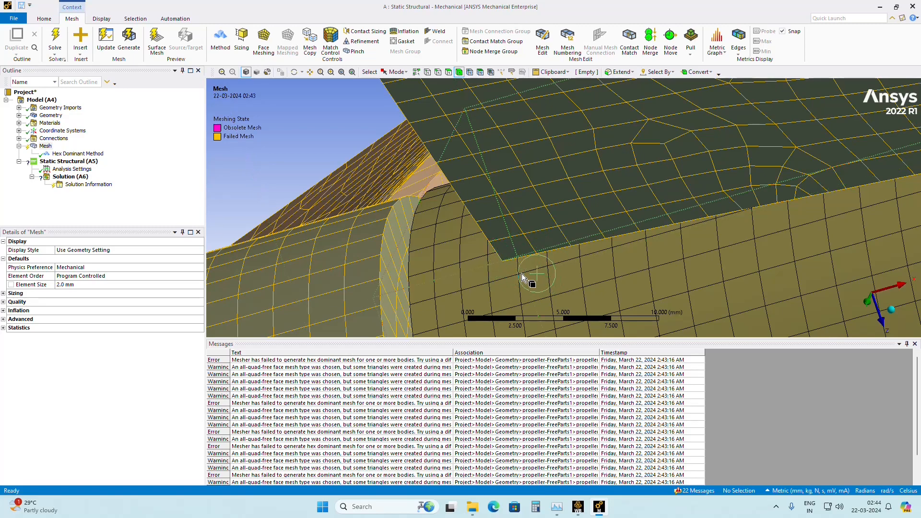
middle_drag(533, 272, 595, 277)
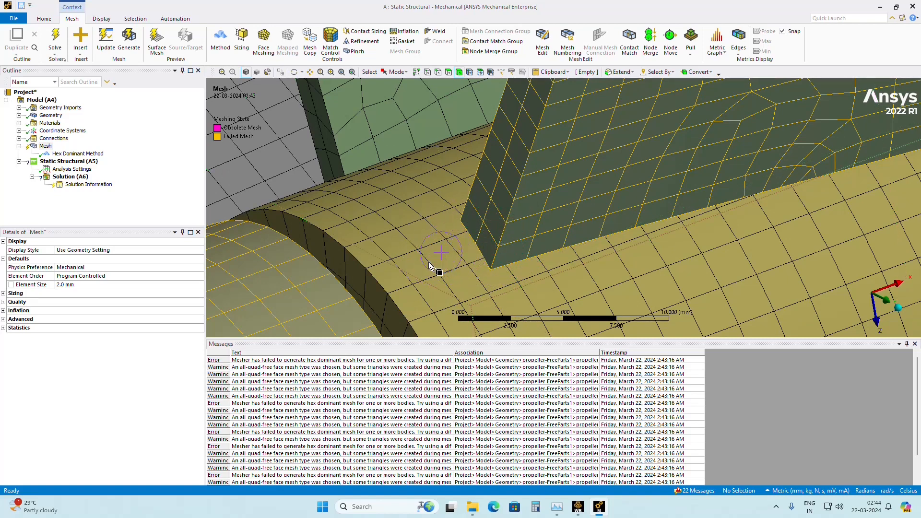
scroll(441, 246, down, 10)
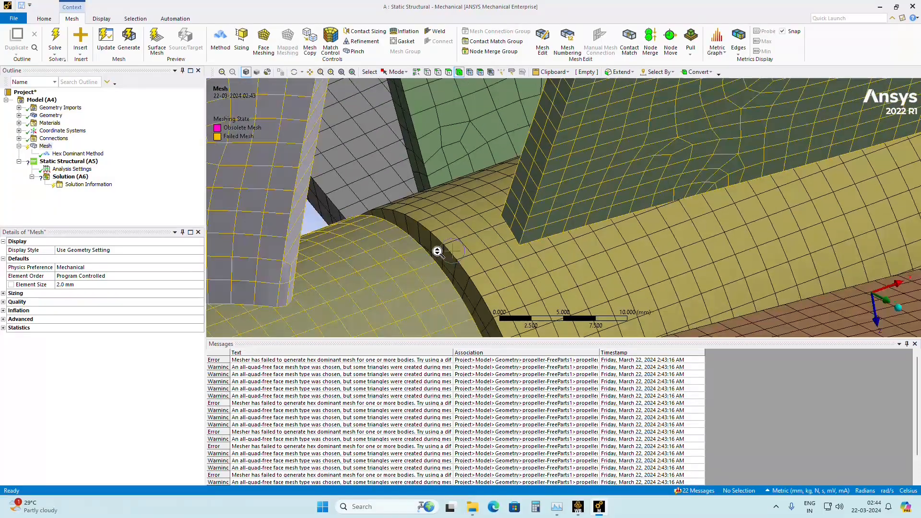
middle_drag(528, 226, 542, 144)
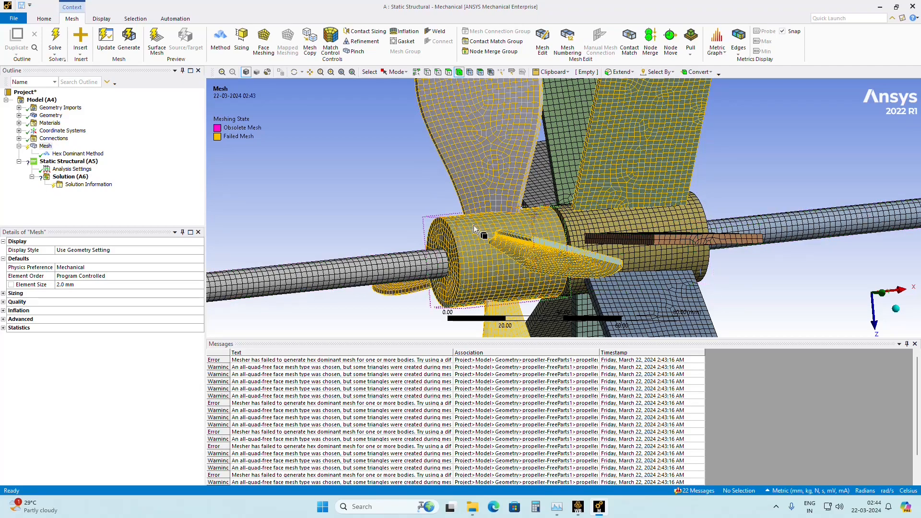
Open one of the meshing error messages to read its full text and close it.
scroll(412, 263, up, 1)
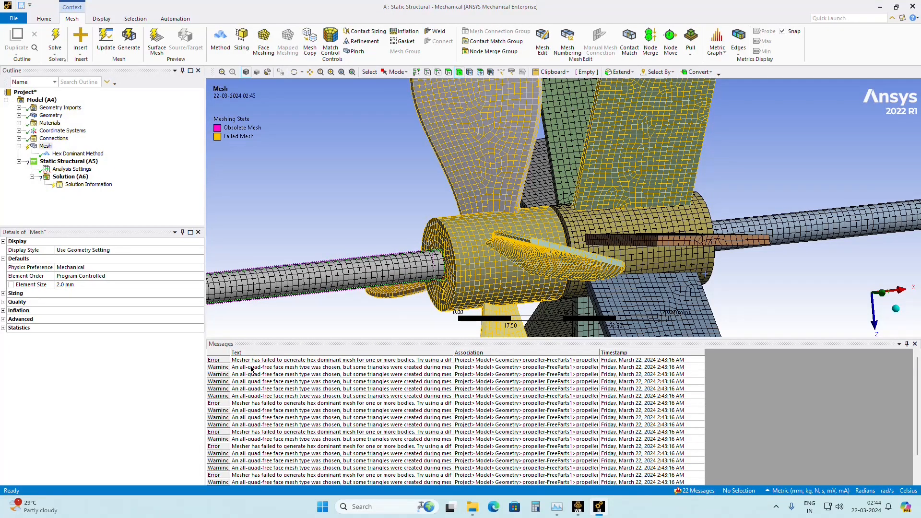
double_click(244, 405)
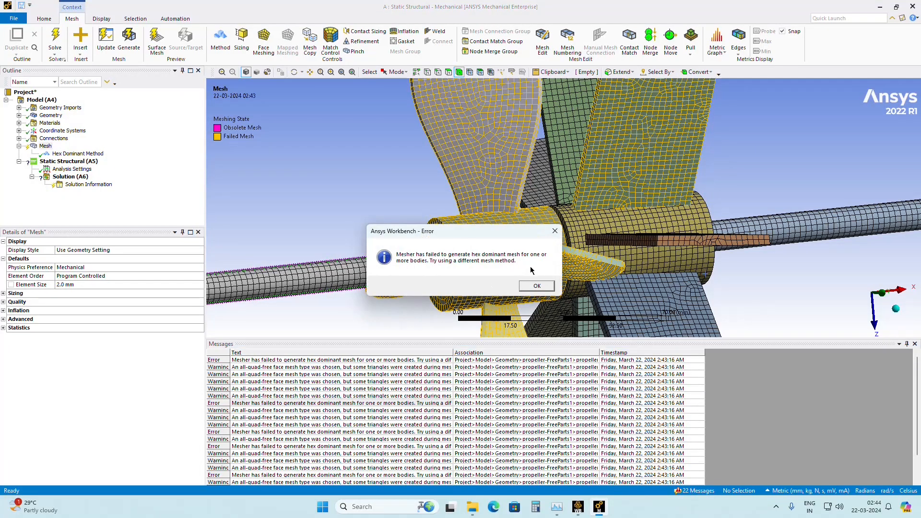
click(547, 289)
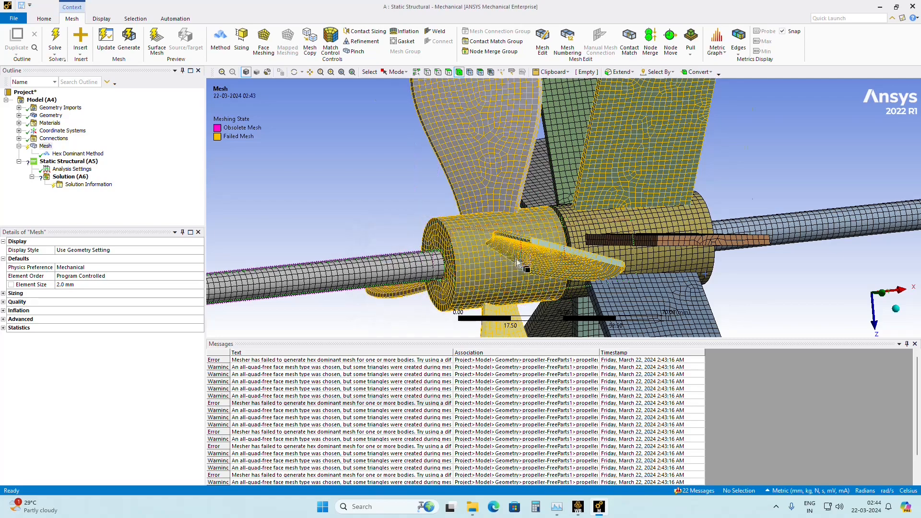
Set the hex dominant control's free face mesh type to Quad/Tri and change its method to Tetrahedrons.
scroll(538, 245, down, 3)
scroll(538, 245, down, 2)
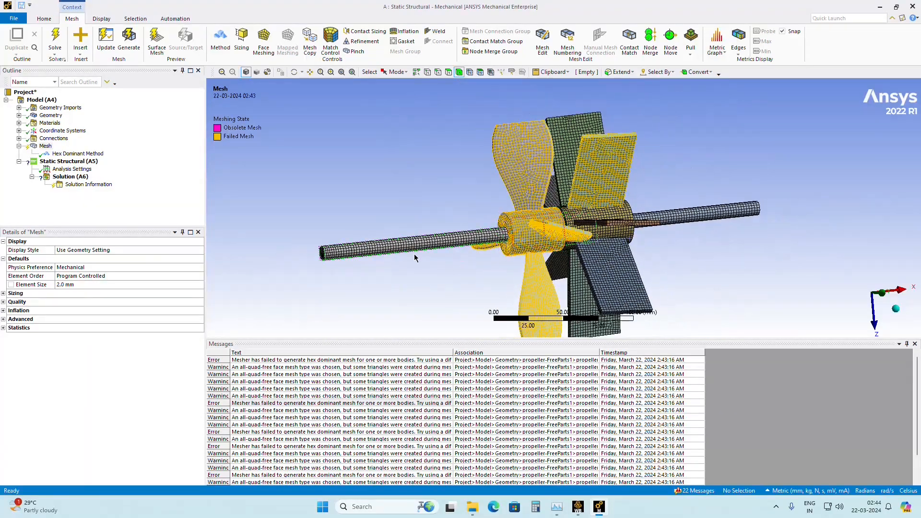
click(77, 153)
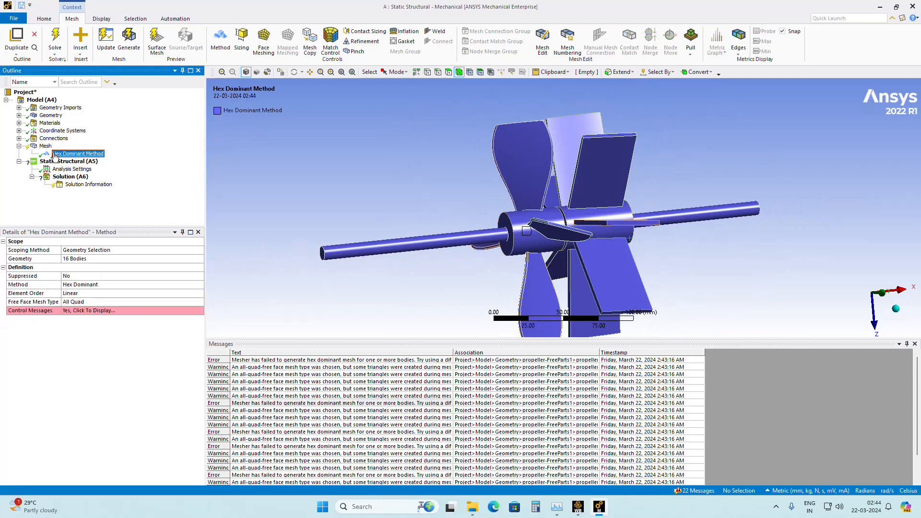
click(126, 302)
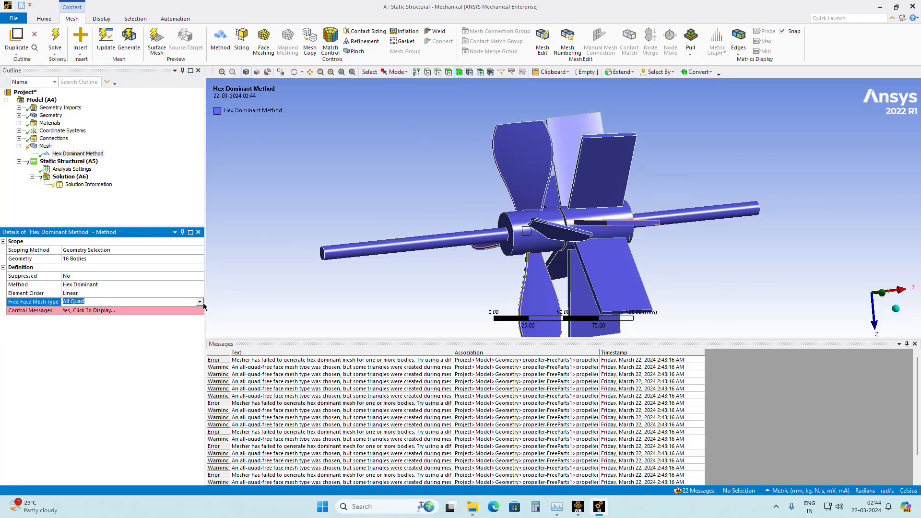
click(200, 302)
click(150, 310)
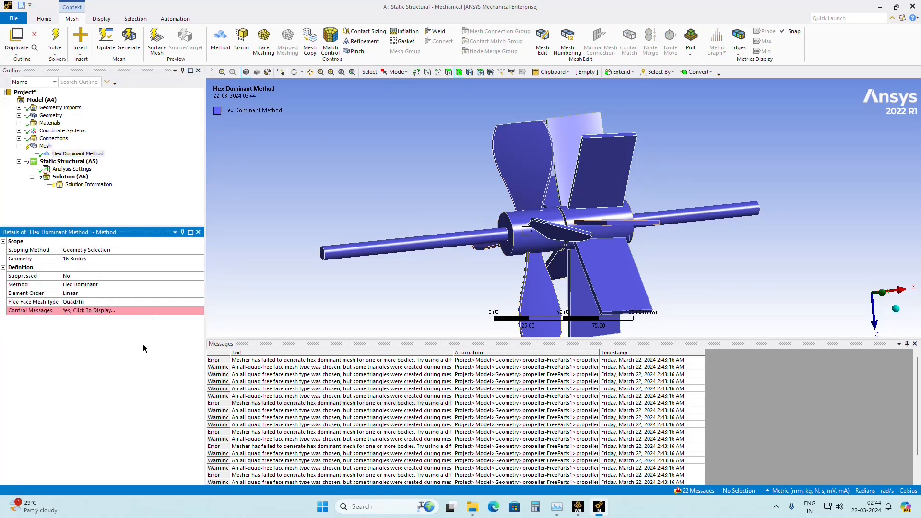
click(117, 284)
click(200, 284)
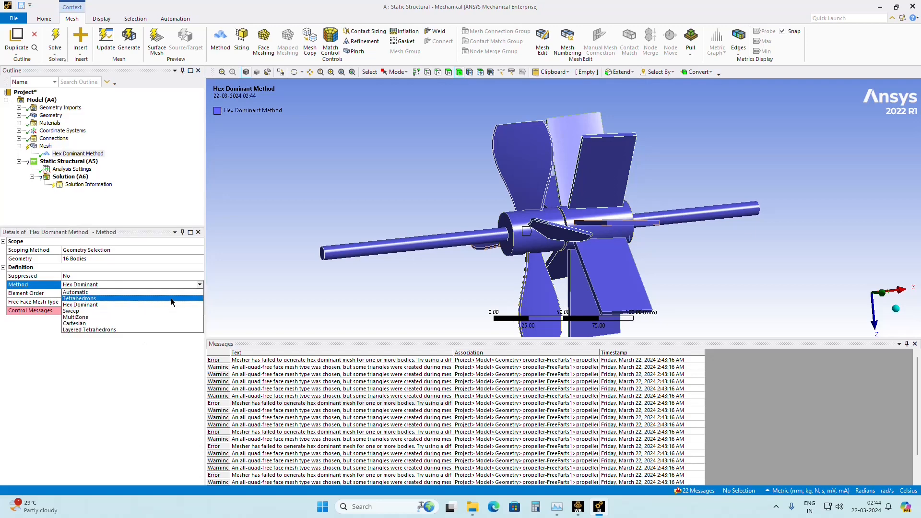
click(158, 299)
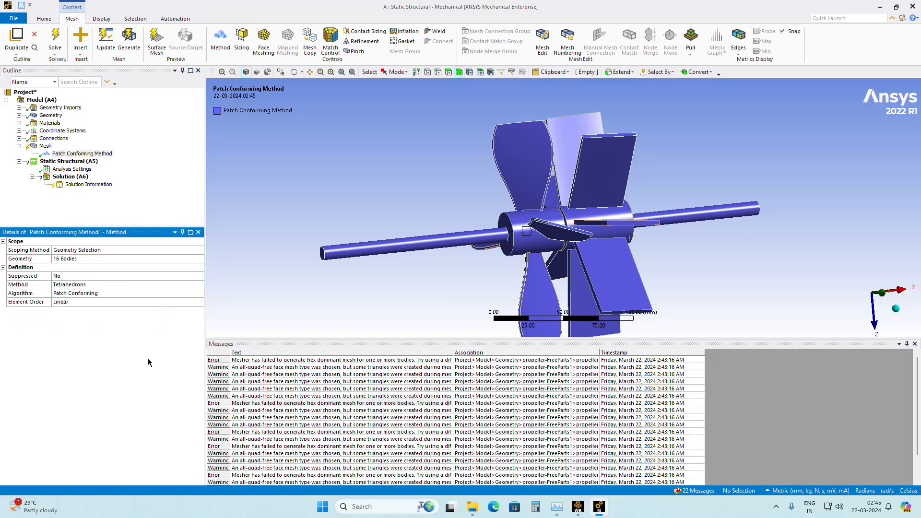
Clear the existing mesh data and generate a patch conforming tetrahedral mesh for the propeller assembly.
right_click(46, 146)
click(87, 245)
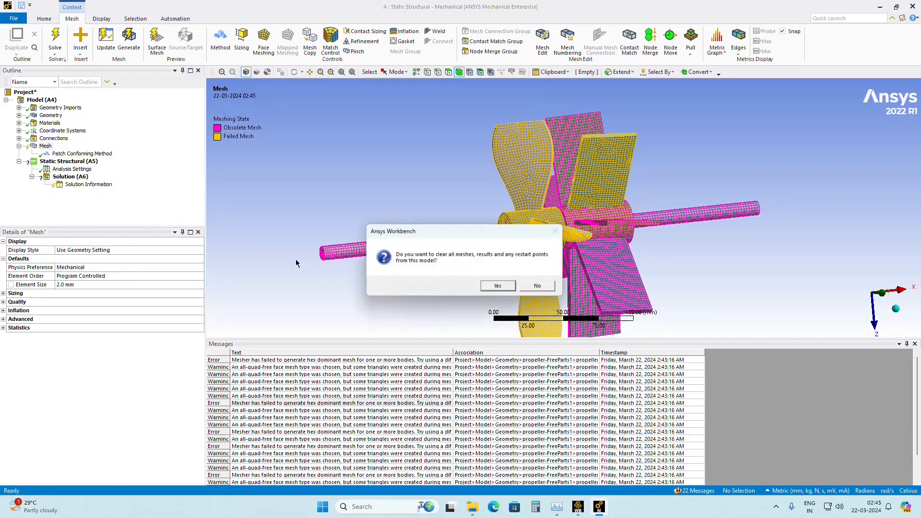
click(494, 286)
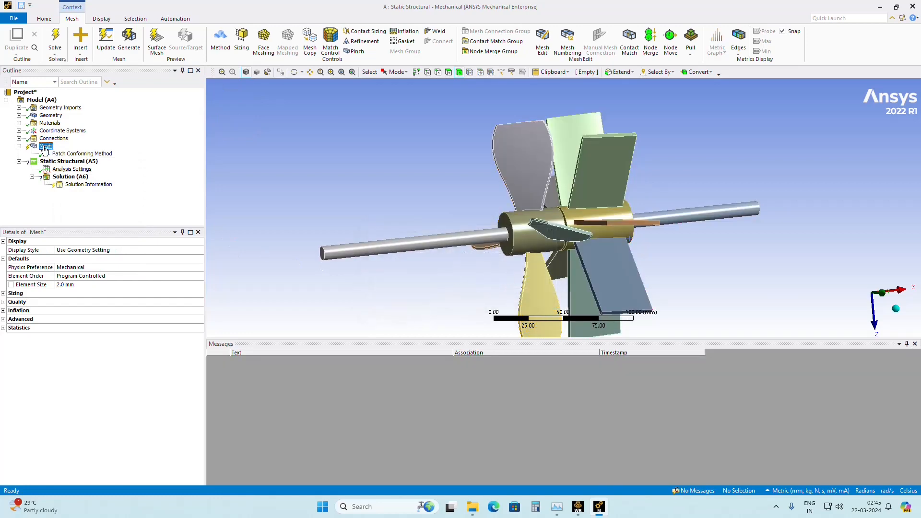
right_click(60, 177)
click(70, 175)
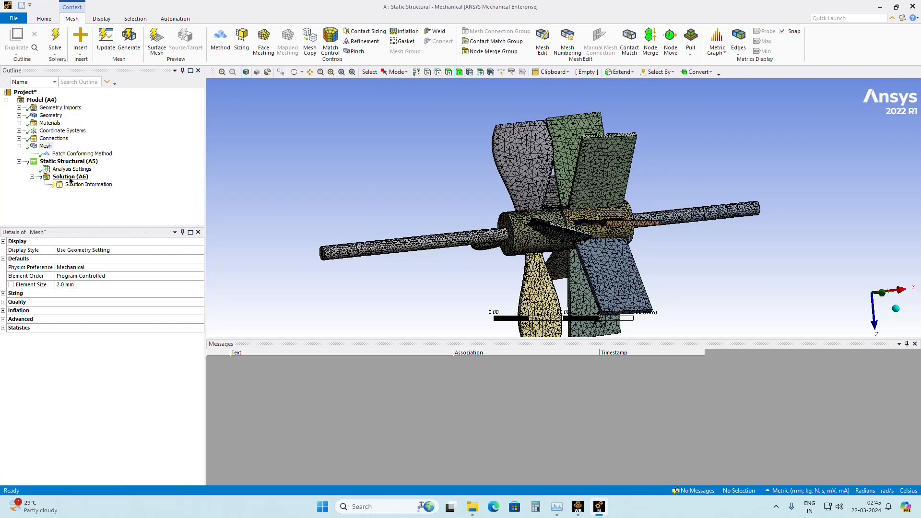
Examine the tetrahedral mesh on the hubs and shafts and at the joints between blade roots and hubs.
scroll(518, 241, down, 2)
scroll(518, 240, up, 4)
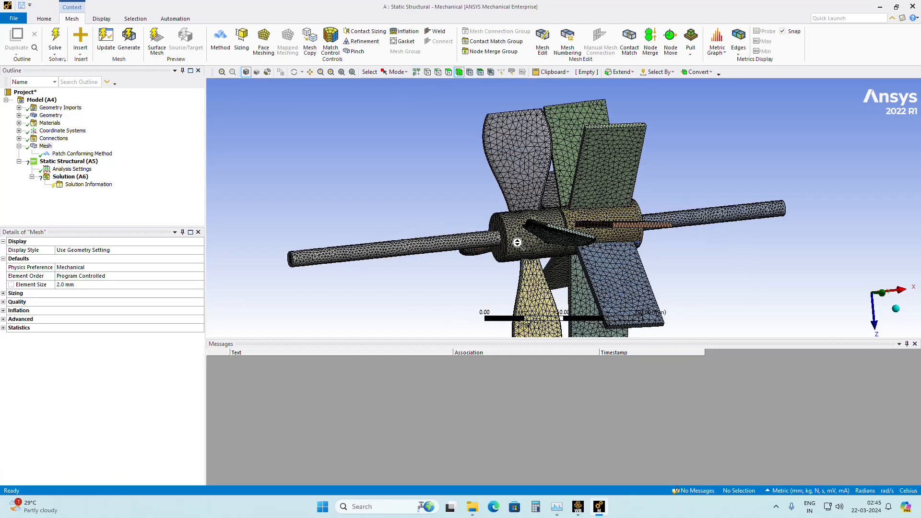
mouse_move(538, 221)
middle_down()
mouse_move(504, 192)
mouse_move(545, 238)
middle_up()
scroll(536, 205, down, 3)
scroll(537, 206, up, 8)
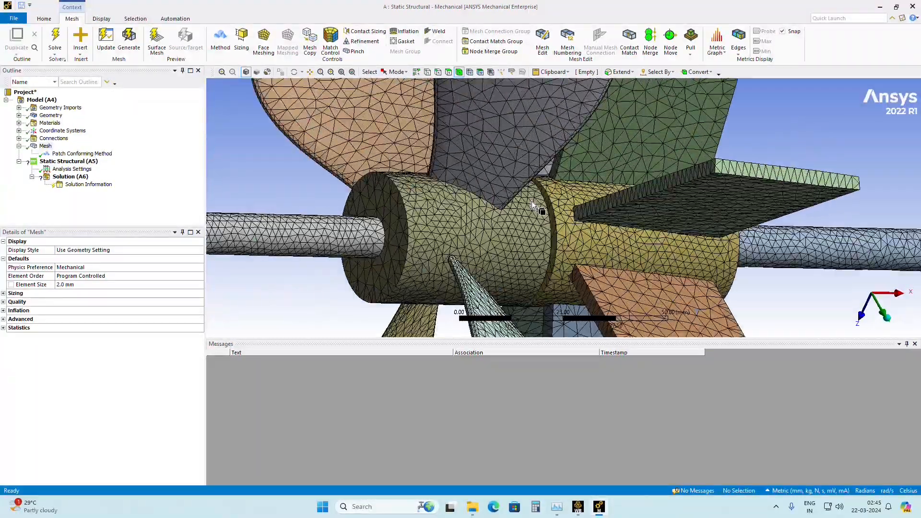
middle_drag(379, 211, 404, 206)
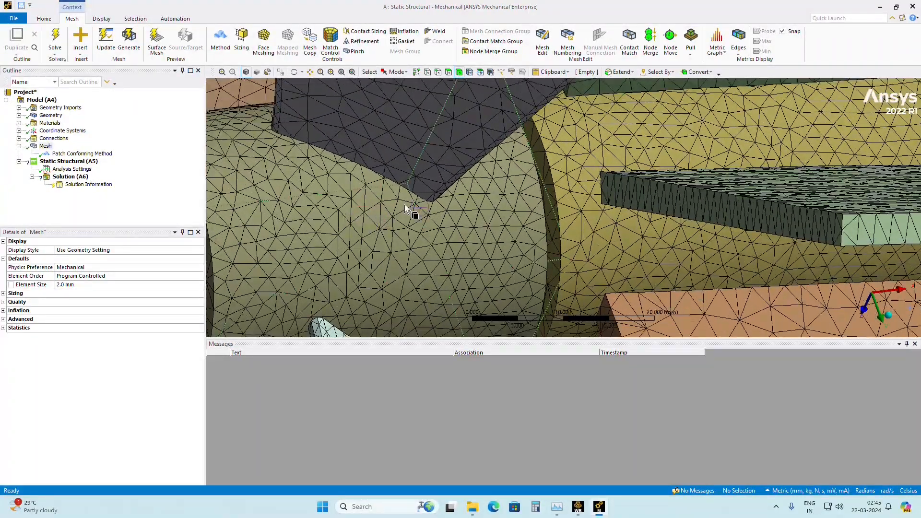
scroll(390, 188, up, 3)
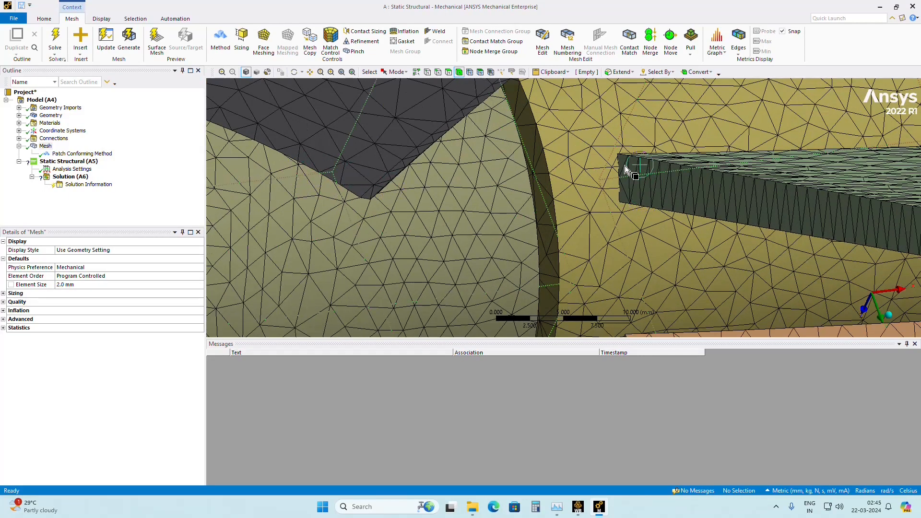
middle_drag(624, 165, 603, 182)
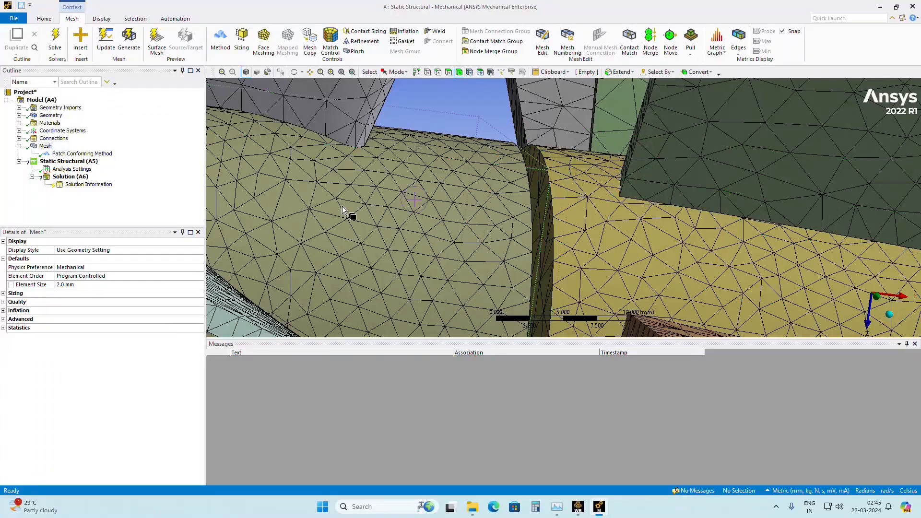
scroll(342, 208, down, 5)
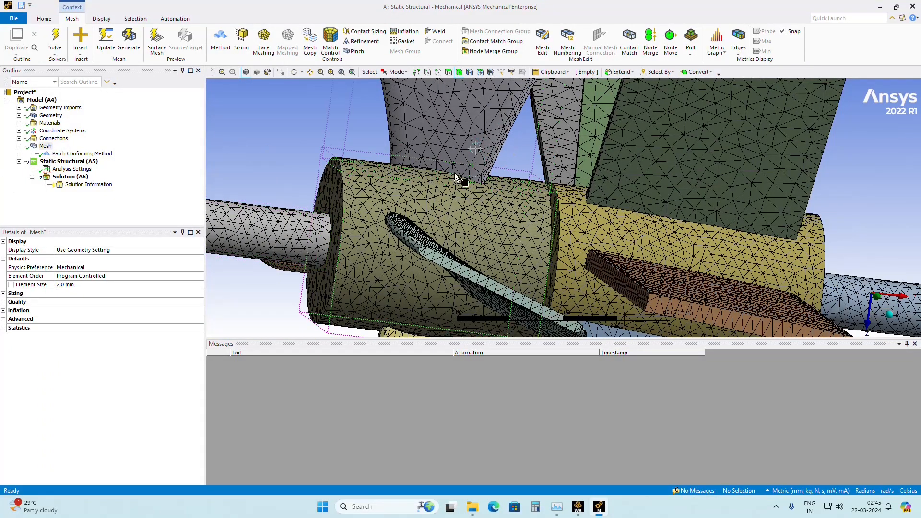
middle_drag(289, 191, 230, 193)
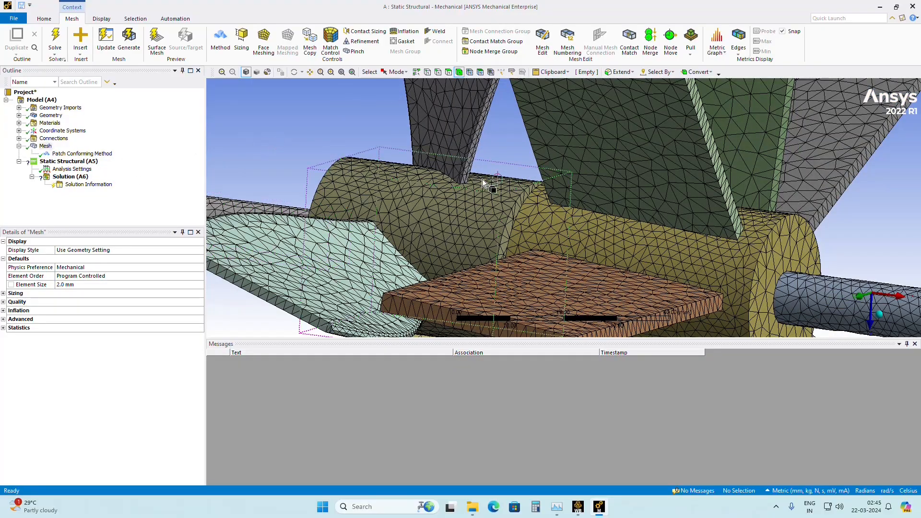
middle_drag(485, 181, 418, 179)
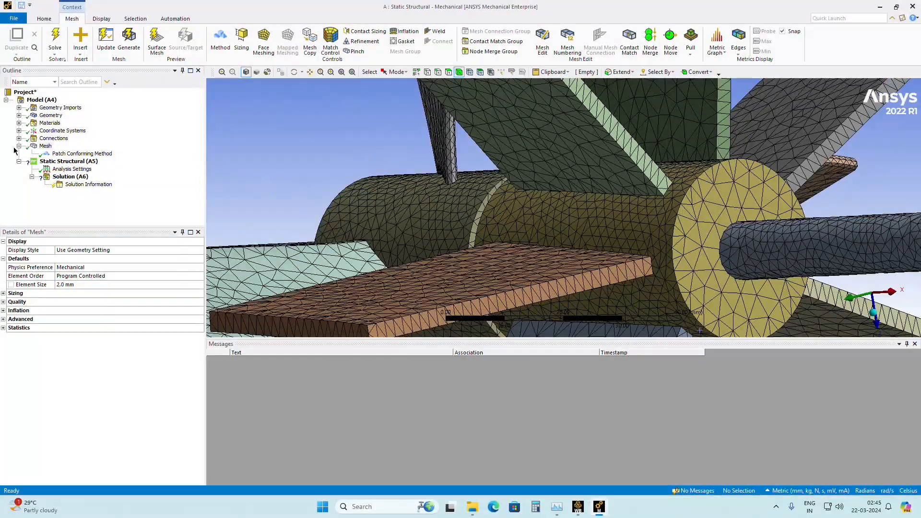
Clear the generated tetrahedral mesh data from the model.
right_click(46, 146)
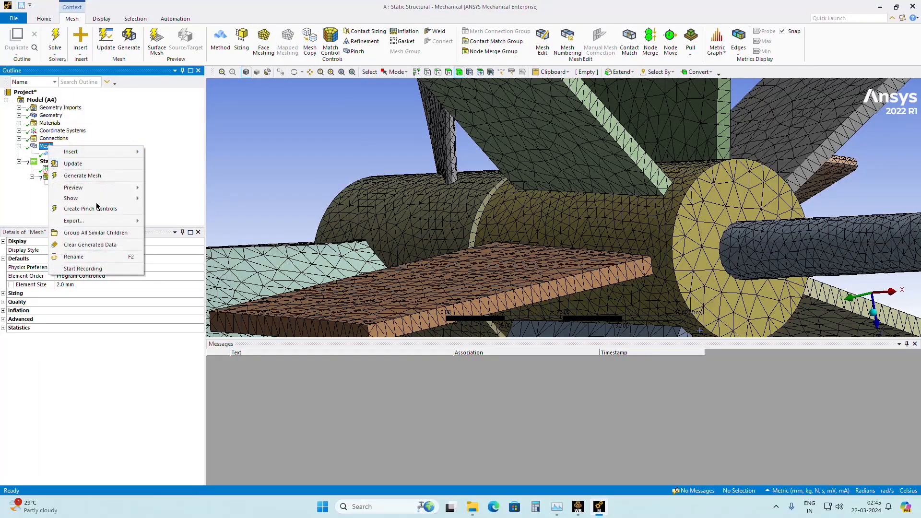
click(89, 245)
click(497, 286)
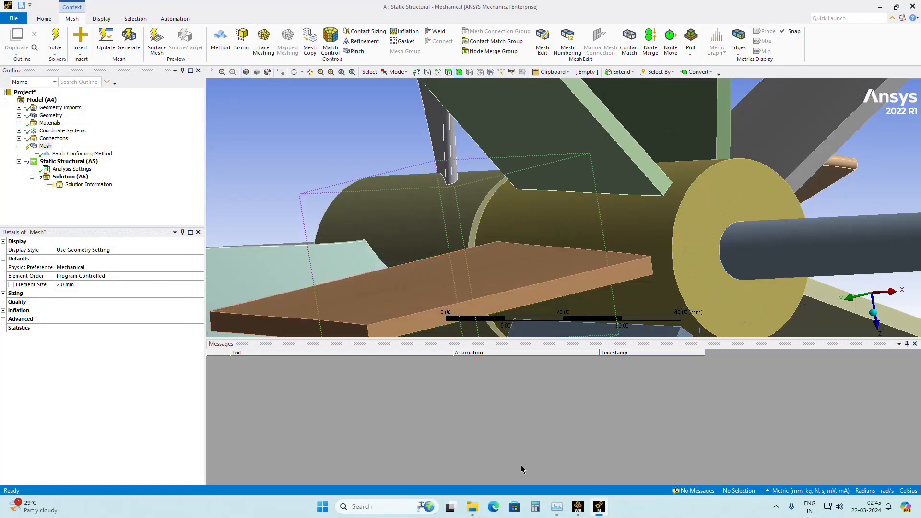
Switch to Workbench and open the Static Structural system's geometry for editing in SpaceClaim.
click(580, 509)
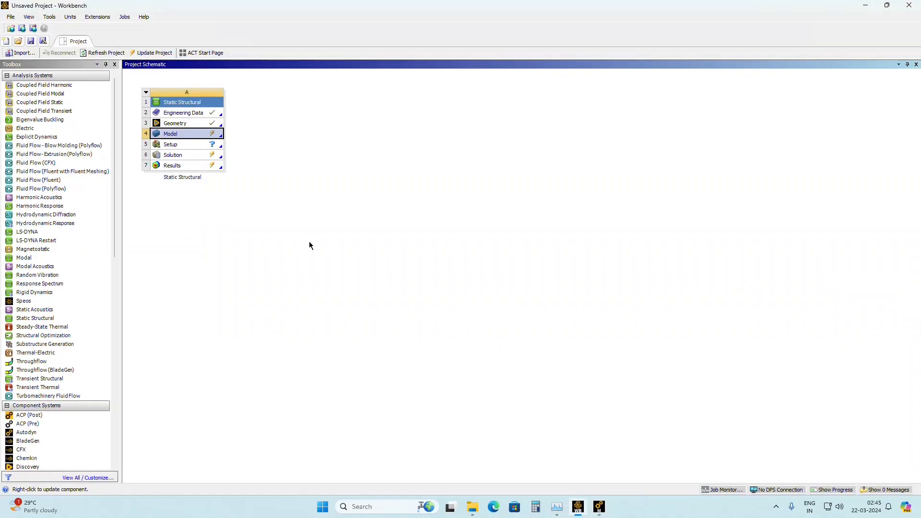
right_click(168, 124)
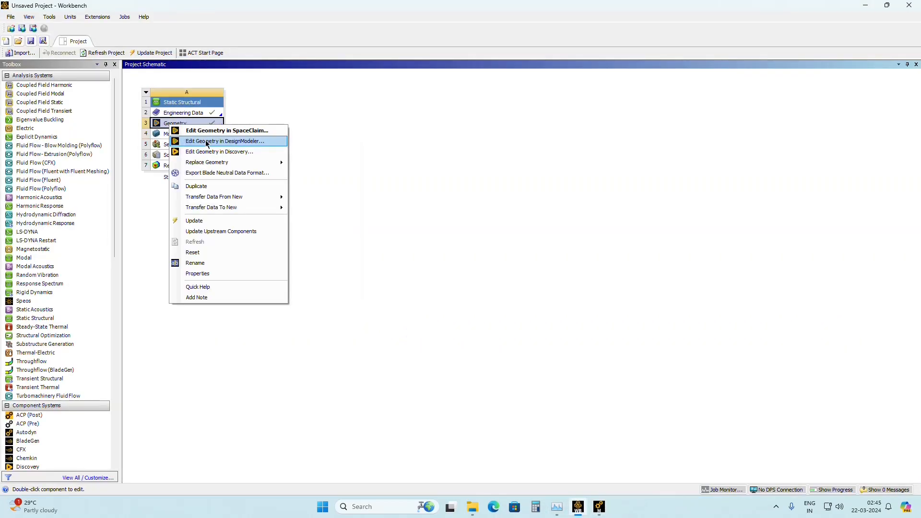
click(206, 131)
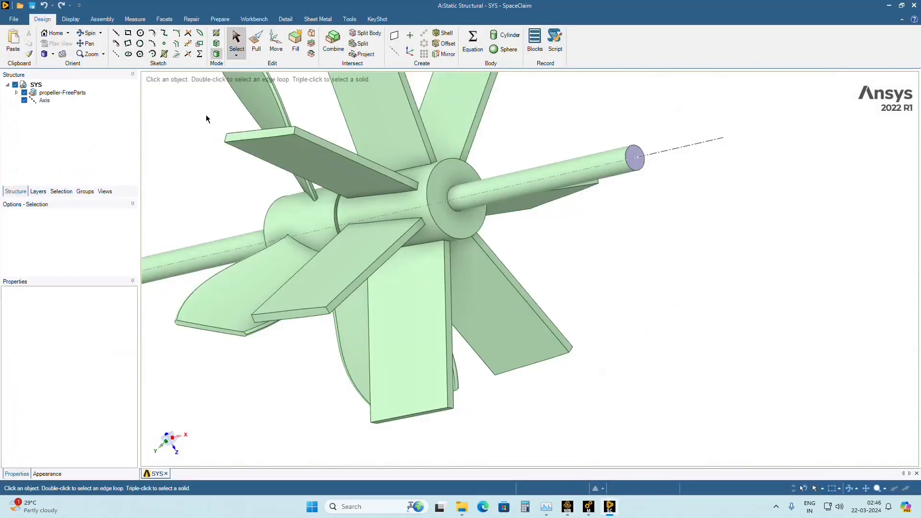
Set Share Topology to Share for the propeller-FreeParts component.
click(52, 95)
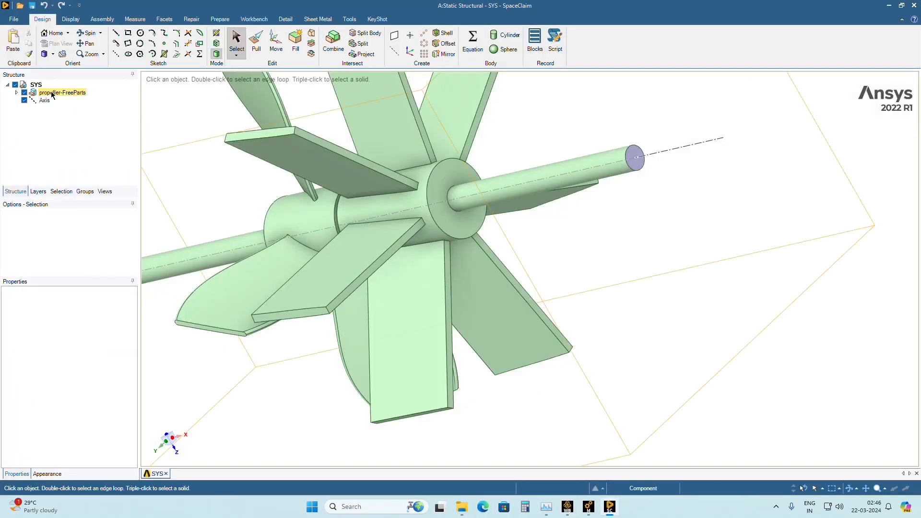
click(33, 96)
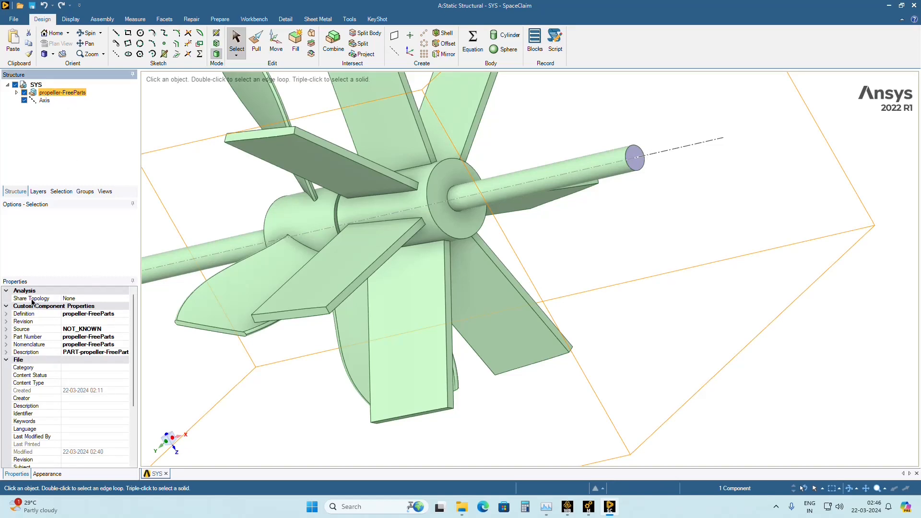
click(116, 298)
click(124, 299)
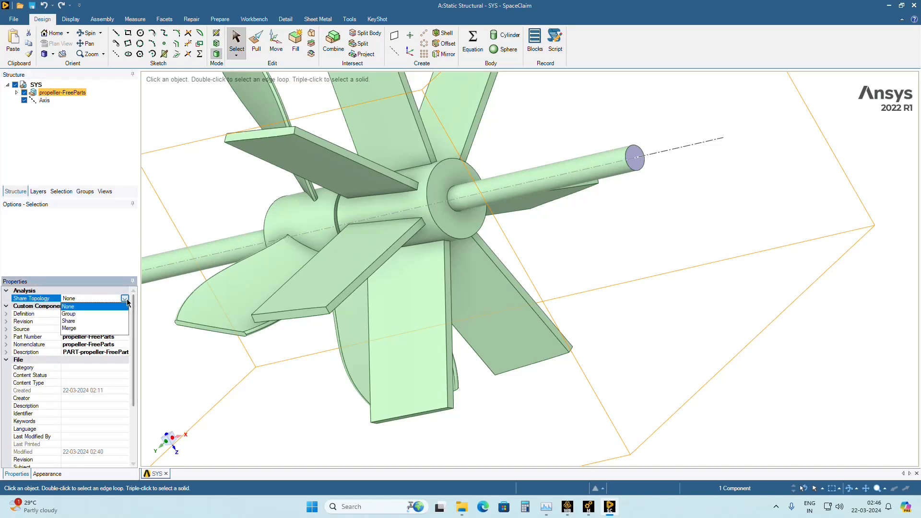
click(69, 321)
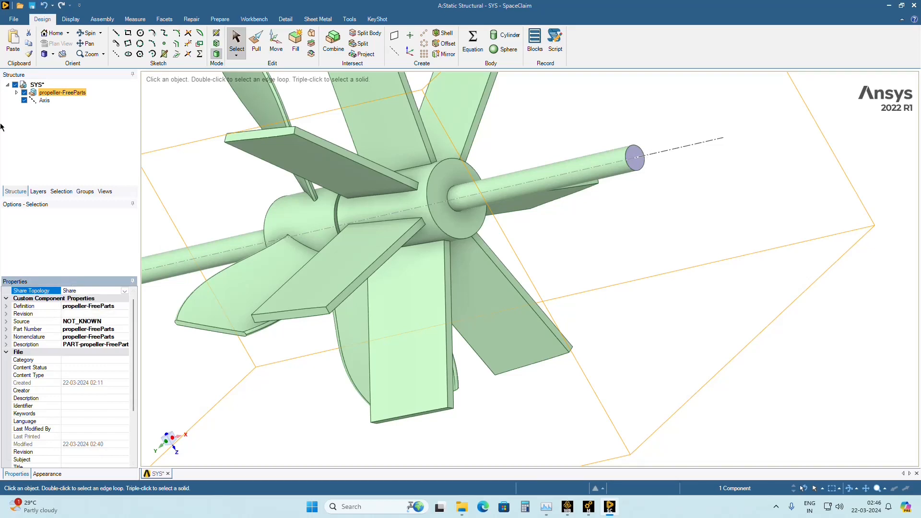
Exit SpaceClaim and reopen the Static Structural model in Mechanical, re-reading the upstream geometry data.
click(14, 19)
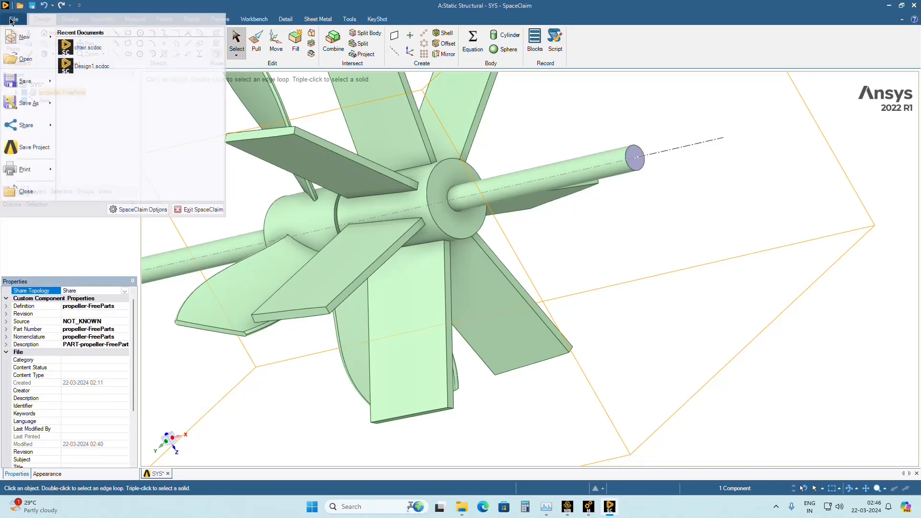
click(190, 211)
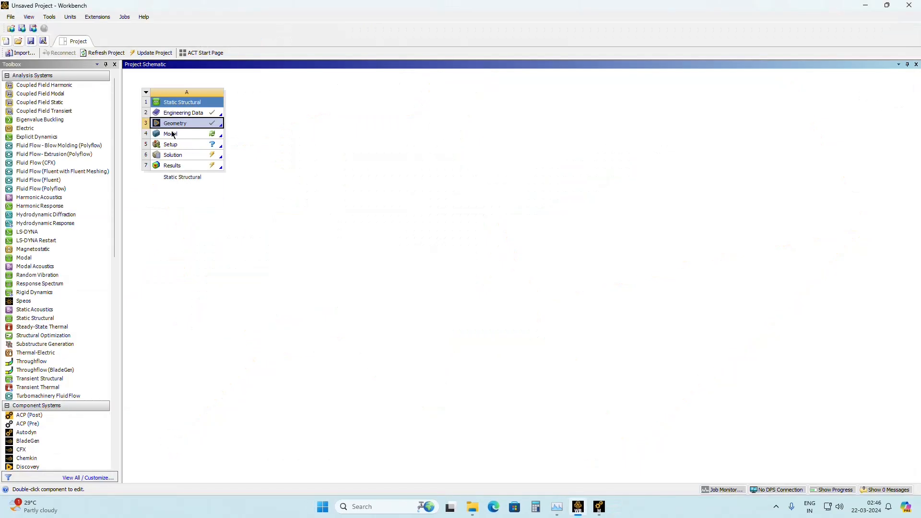
double_click(172, 135)
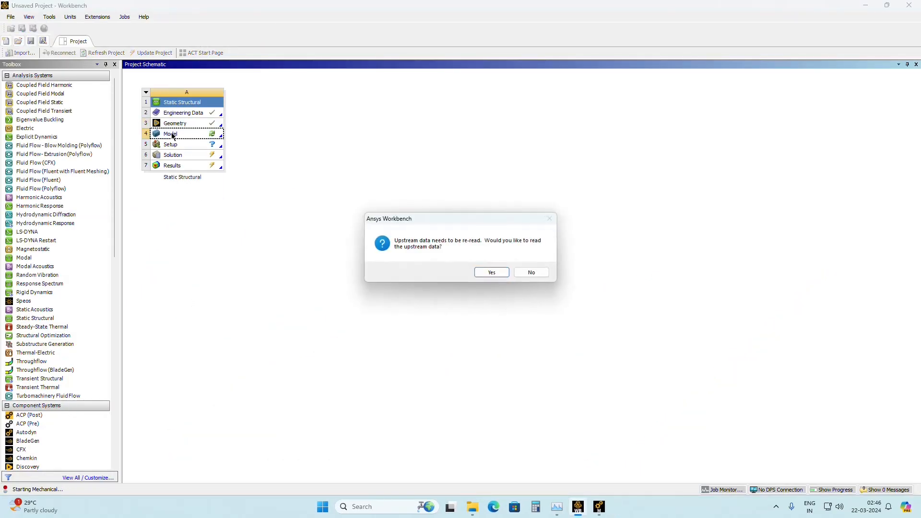
click(504, 274)
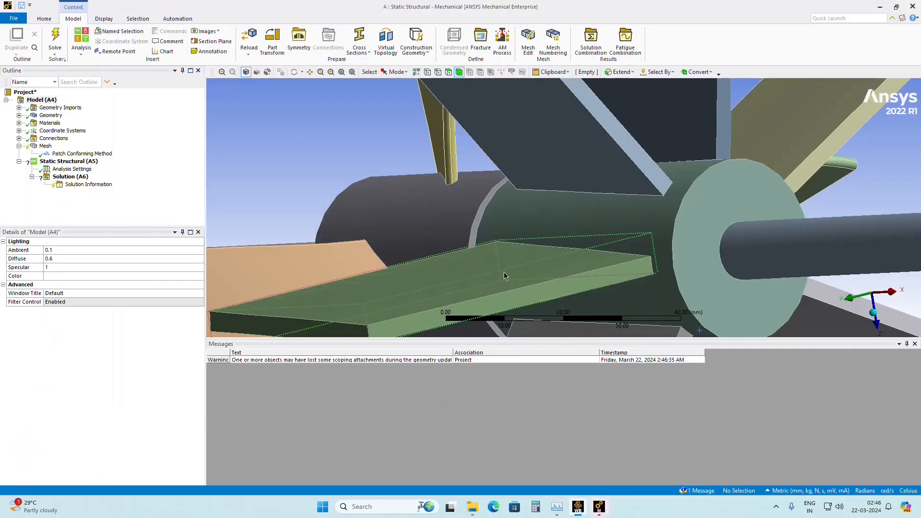
Inspect the reloaded propeller geometry and open the Patch Conforming Method's details to check its settings and scoped bodies.
scroll(315, 206, down, 5)
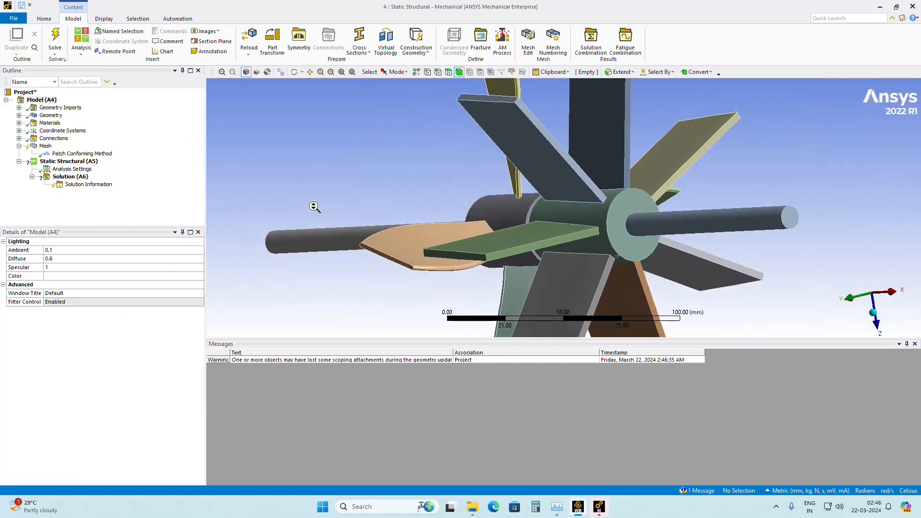
middle_drag(315, 206, 341, 224)
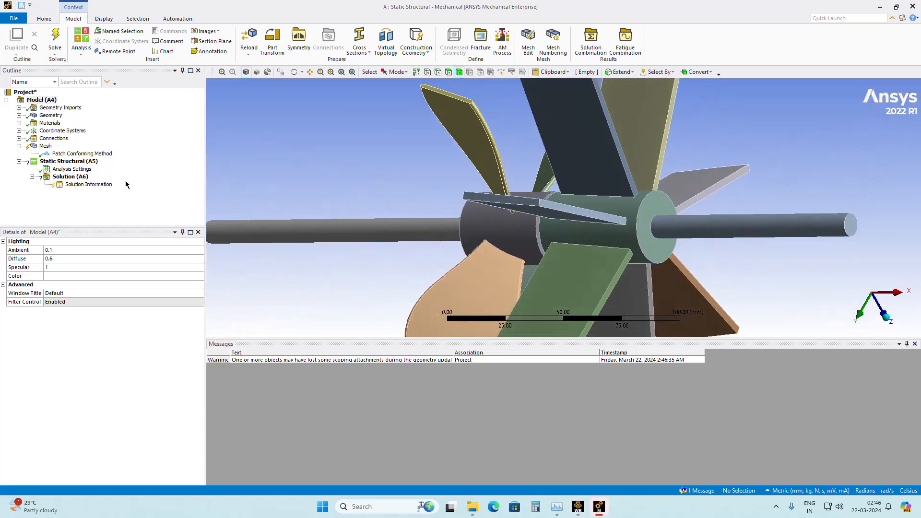
click(45, 146)
right_click(45, 146)
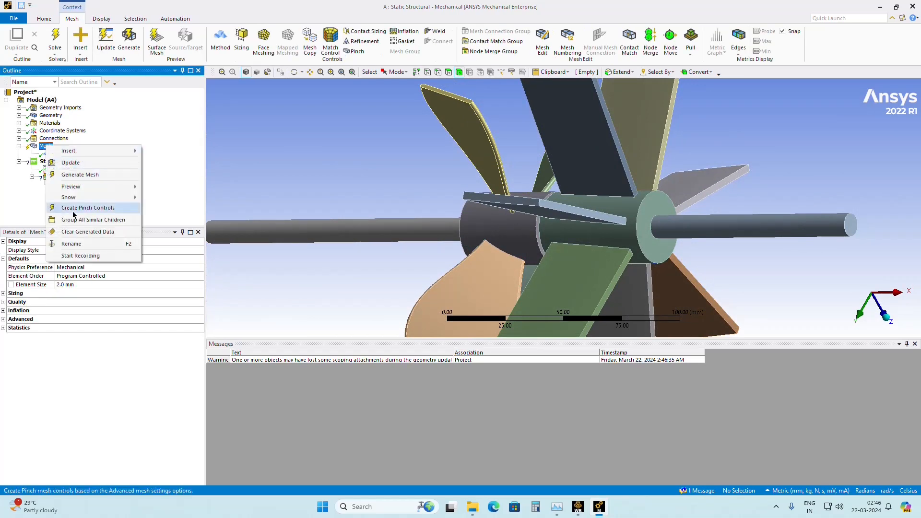
click(19, 207)
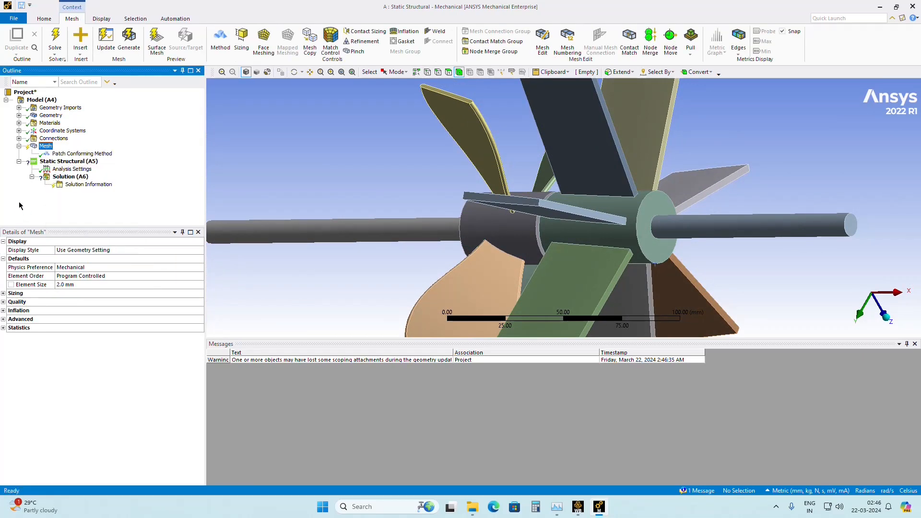
click(59, 153)
scroll(259, 245, up, 3)
scroll(257, 259, down, 7)
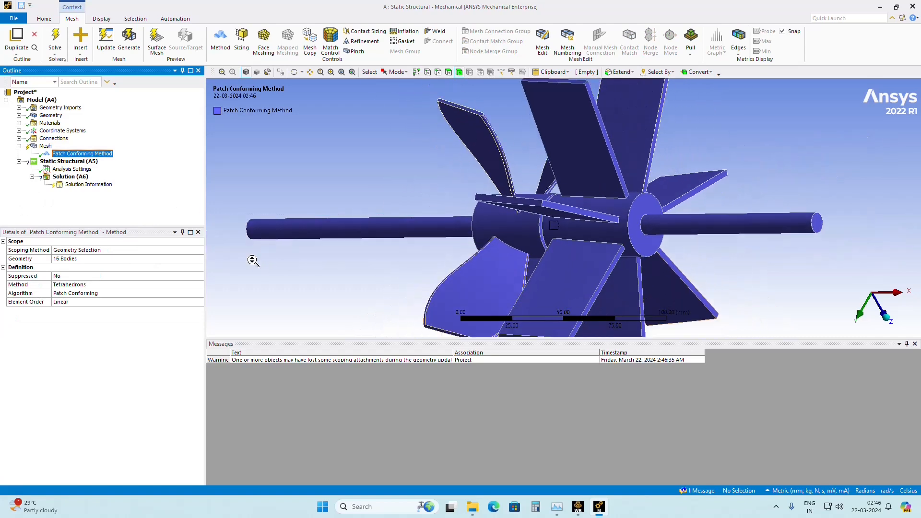
Change the mesh method scoped to the 16 bodies from Tetrahedrons to Automatic.
middle_drag(302, 283, 360, 275)
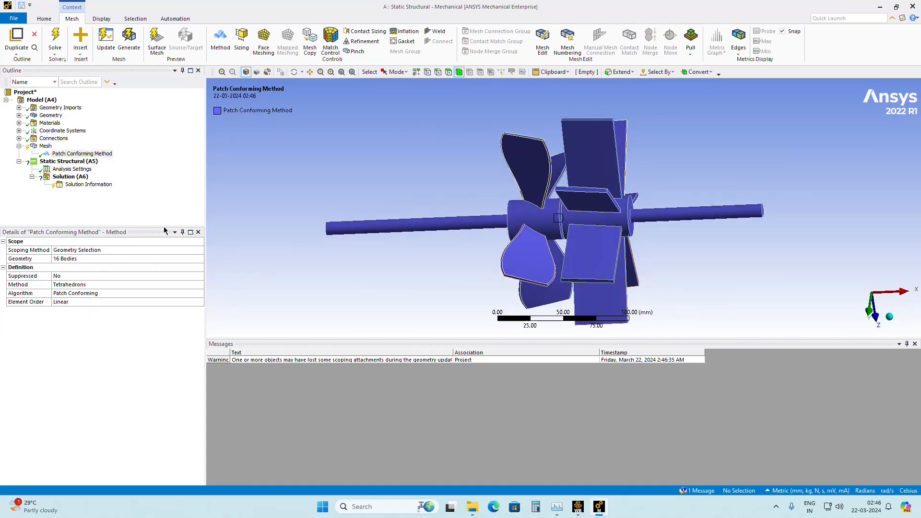
click(76, 286)
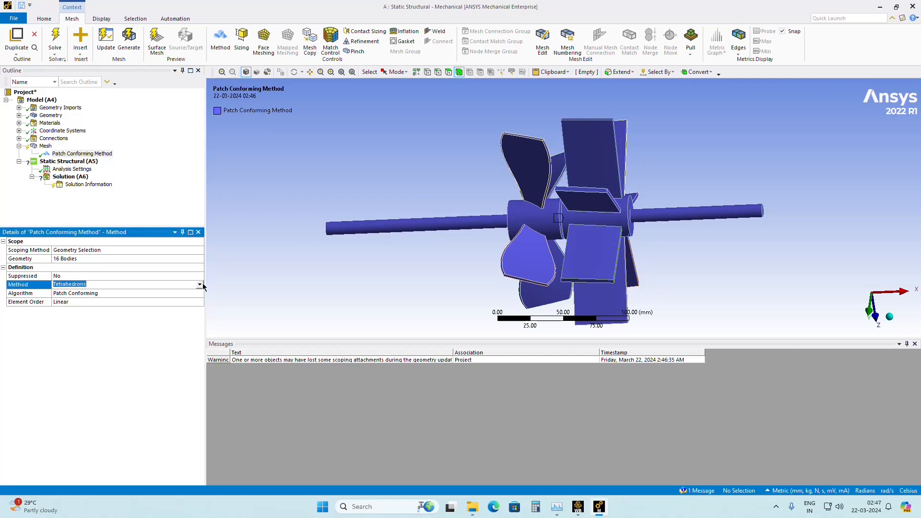
click(200, 285)
click(115, 293)
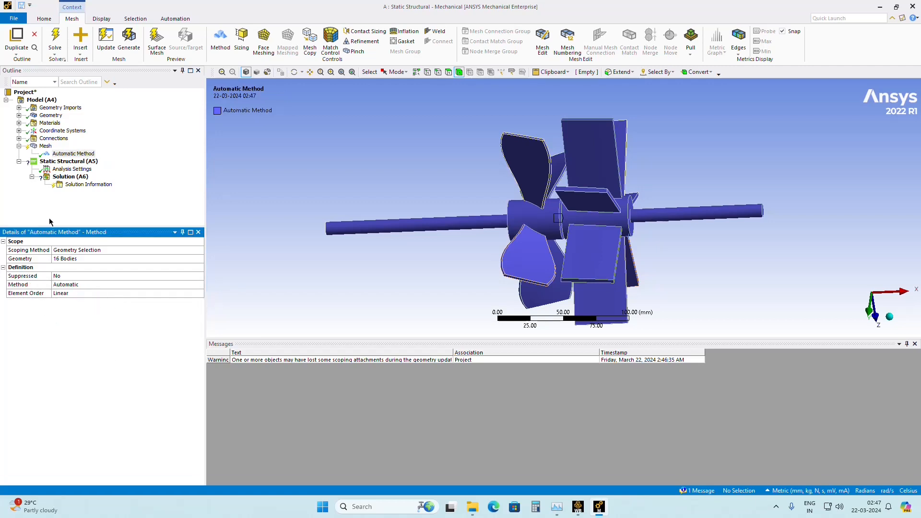
Generate the propeller mesh with the 2.0 mm element size.
click(45, 146)
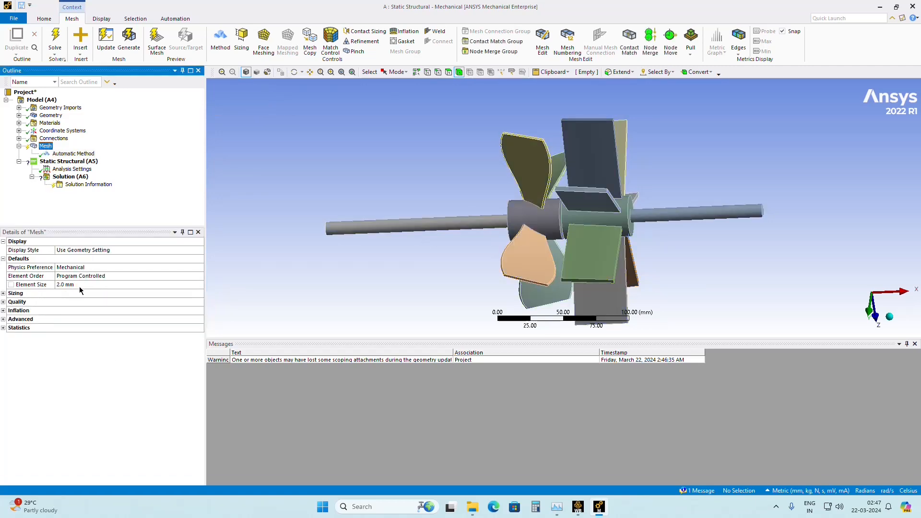
click(94, 384)
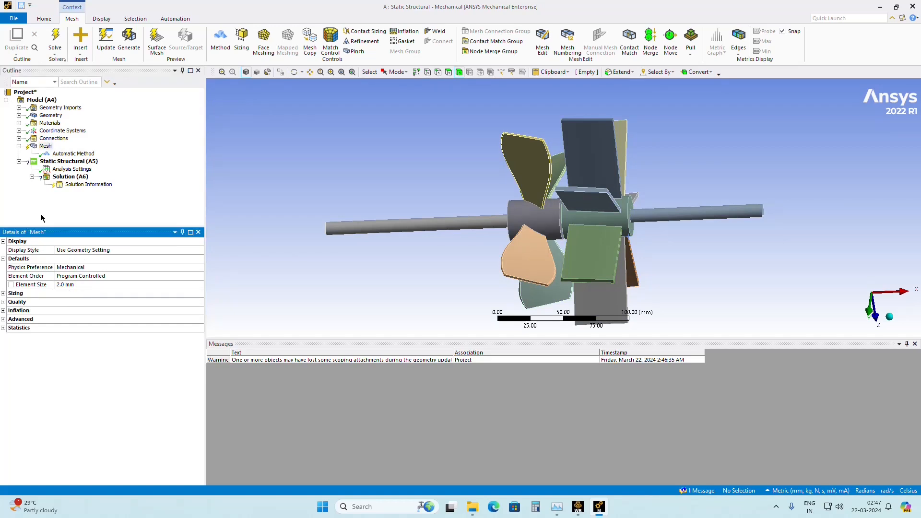
right_click(46, 146)
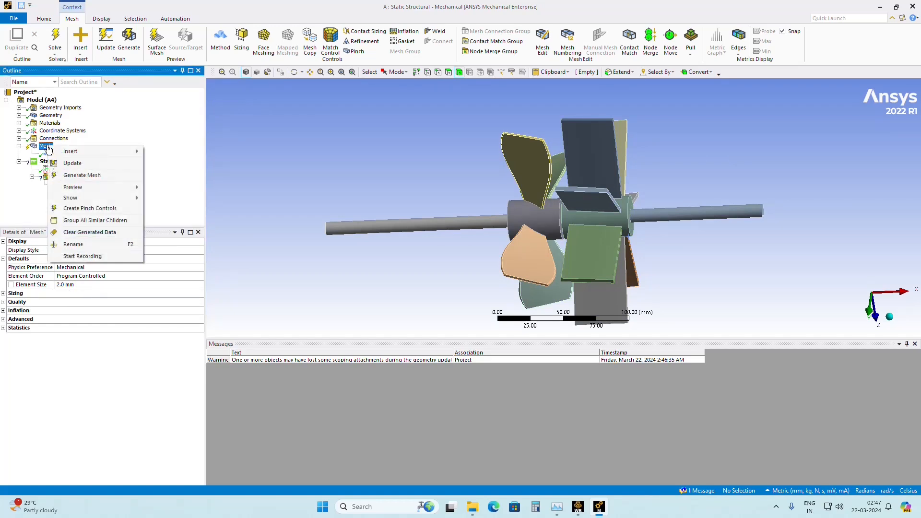
click(70, 176)
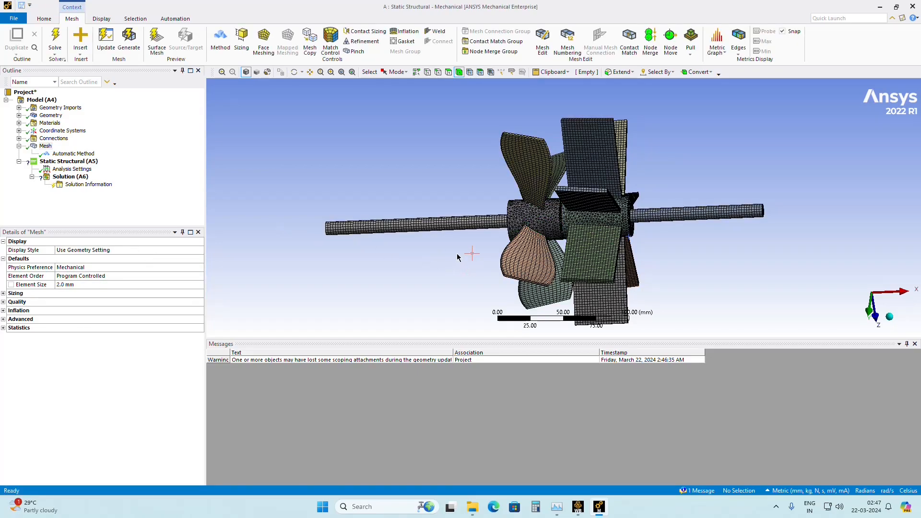
Examine the generated mesh around the assembly and up close where a curved blade's root meets the hub.
middle_drag(457, 258, 571, 233)
scroll(504, 229, down, 4)
scroll(504, 229, up, 8)
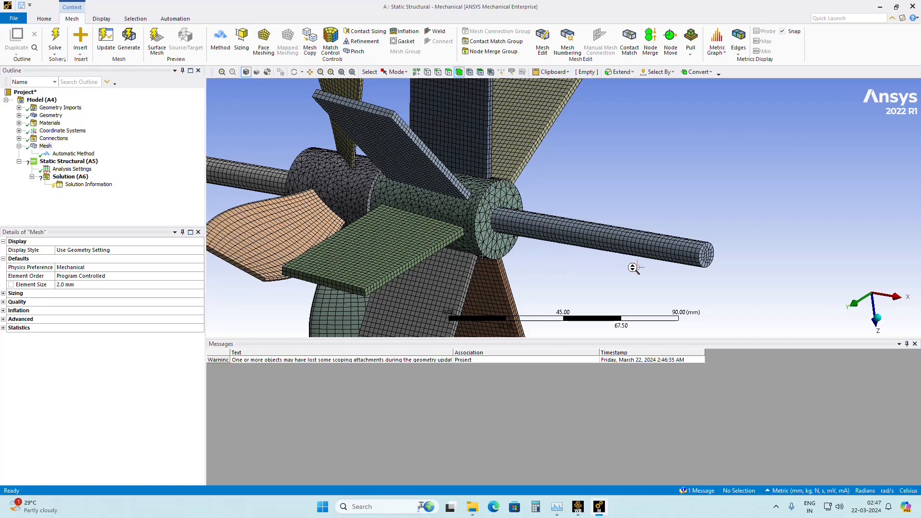
middle_drag(514, 251, 439, 302)
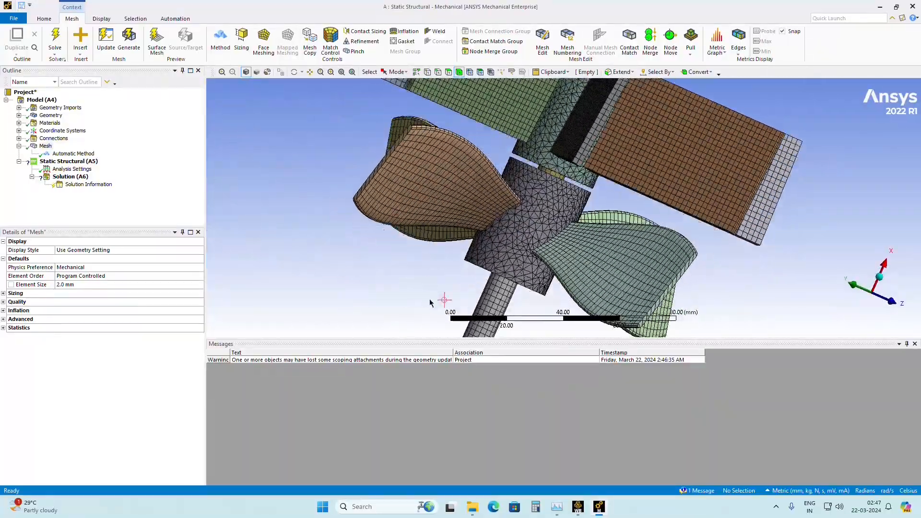
middle_drag(428, 182, 449, 272)
scroll(439, 271, up, 3)
scroll(449, 272, up, 10)
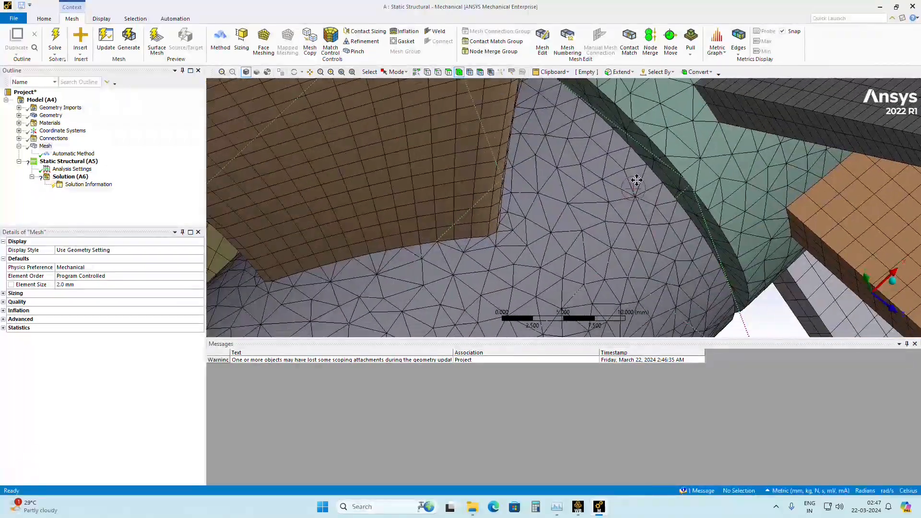
middle_drag(461, 203, 419, 236)
scroll(454, 236, up, 5)
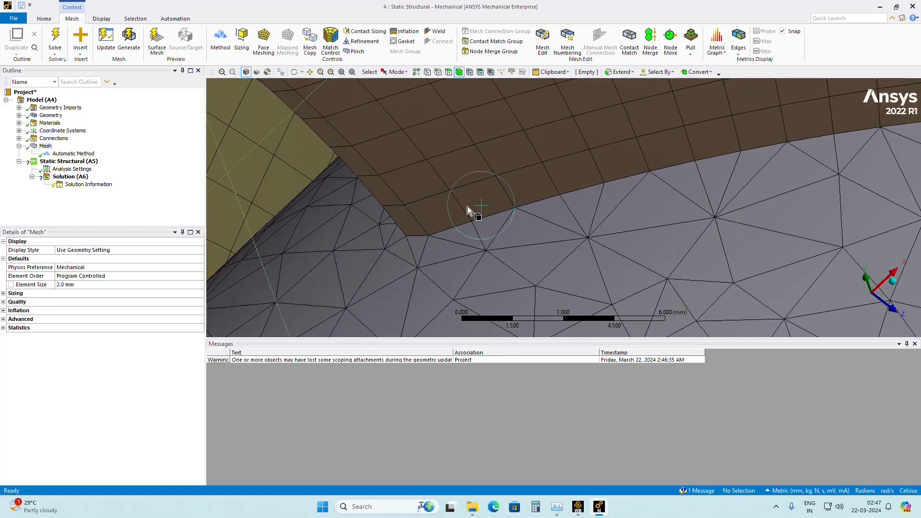
middle_drag(639, 192, 474, 235)
scroll(466, 286, down, 6)
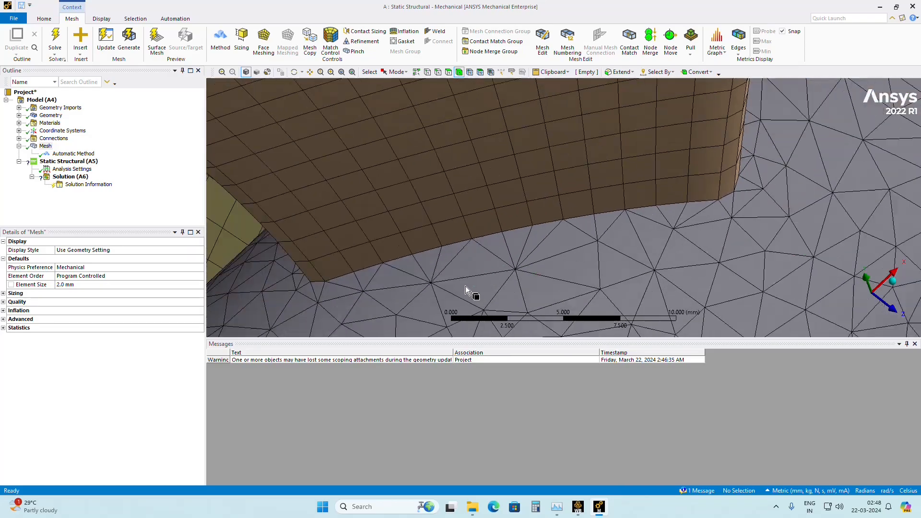
Examine the mesh on the hub end faces, the shaft connection and the gap between the two hubs.
middle_drag(500, 264, 596, 249)
ctrl+middle_drag(469, 236, 511, 195)
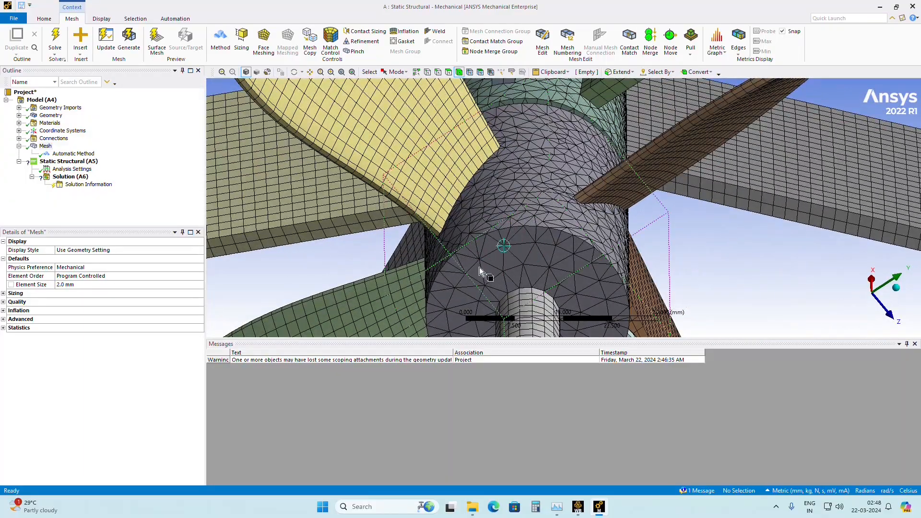
middle_drag(496, 238, 426, 200)
middle_drag(414, 163, 396, 169)
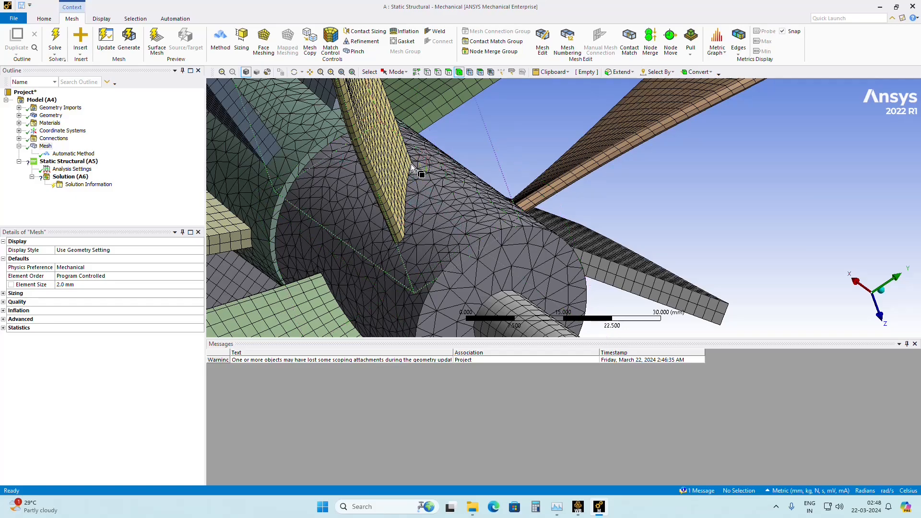
middle_drag(319, 216, 232, 207)
scroll(384, 172, up, 4)
scroll(390, 198, down, 5)
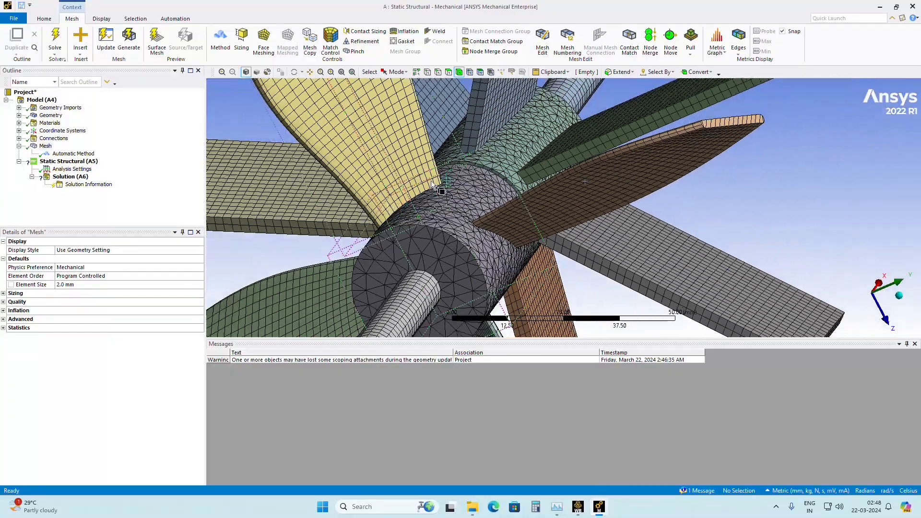
scroll(432, 185, down, 5)
middle_drag(439, 177, 596, 186)
scroll(586, 203, down, 2)
scroll(585, 205, up, 6)
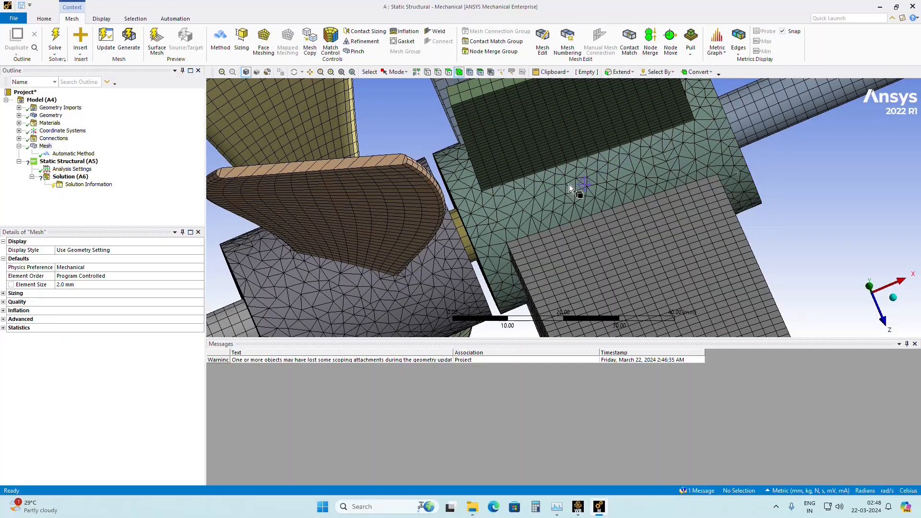
middle_drag(572, 180, 600, 284)
scroll(525, 244, down, 8)
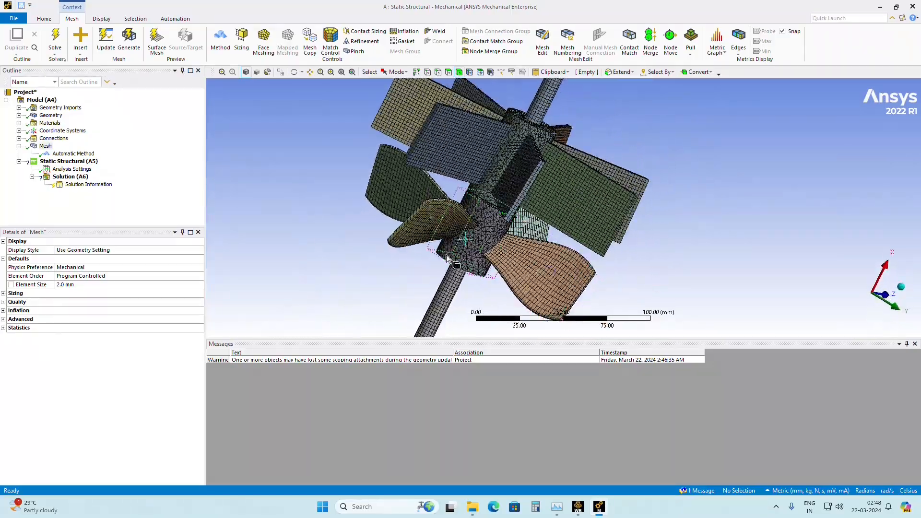
Examine the mesh on the flat blades and their hub, and compare it with the rest of the assembly.
scroll(398, 235, up, 6)
scroll(267, 238, up, 2)
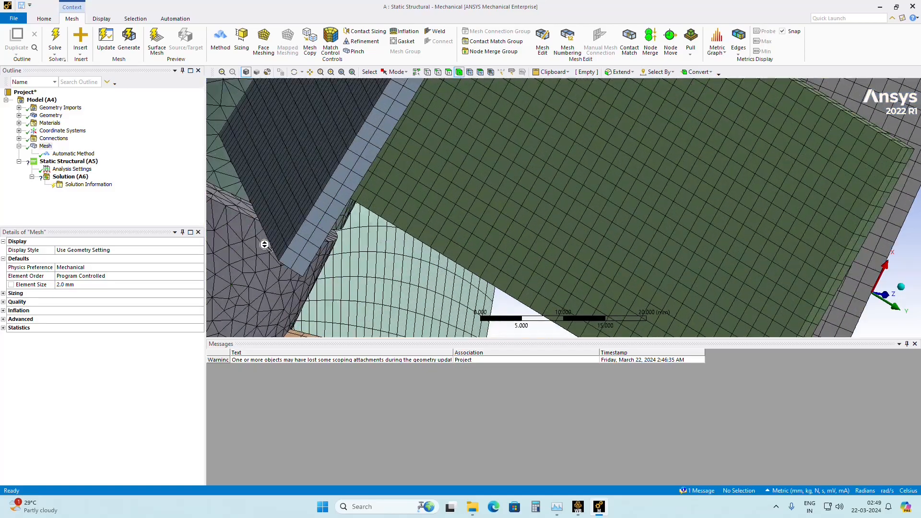
scroll(285, 253, down, 8)
middle_drag(357, 261, 324, 197)
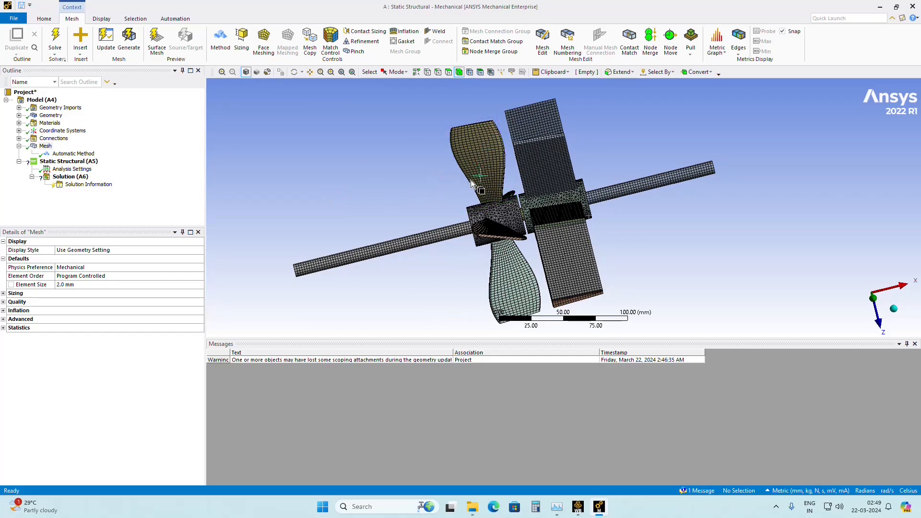
scroll(478, 227, up, 3)
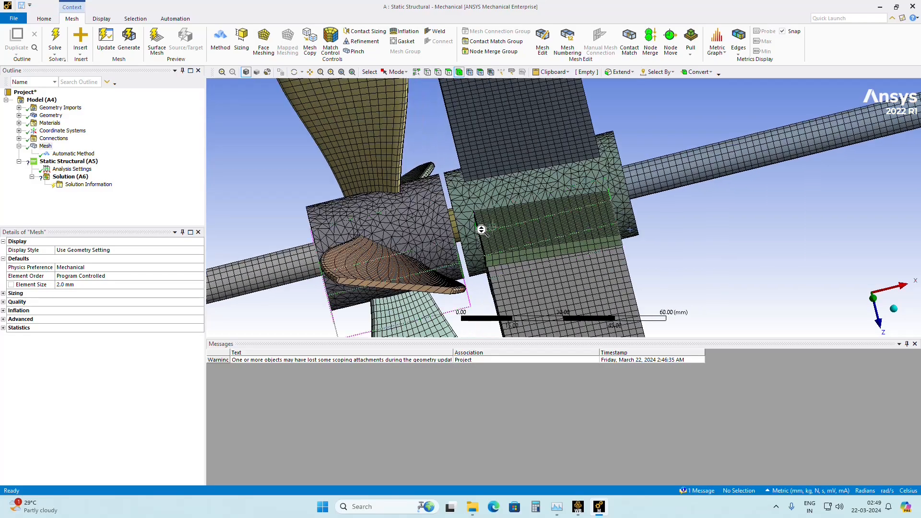
middle_drag(572, 213, 478, 218)
scroll(478, 219, up, 2)
scroll(478, 218, down, 5)
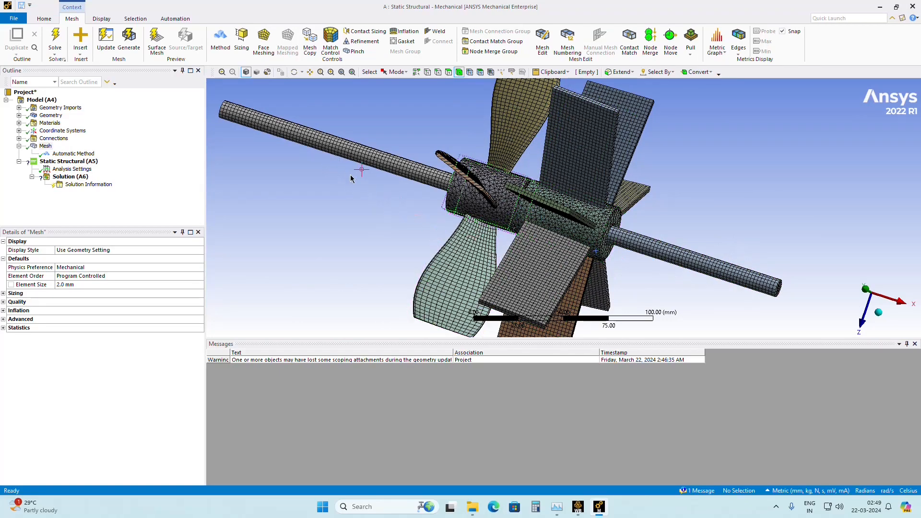
middle_drag(430, 225, 427, 209)
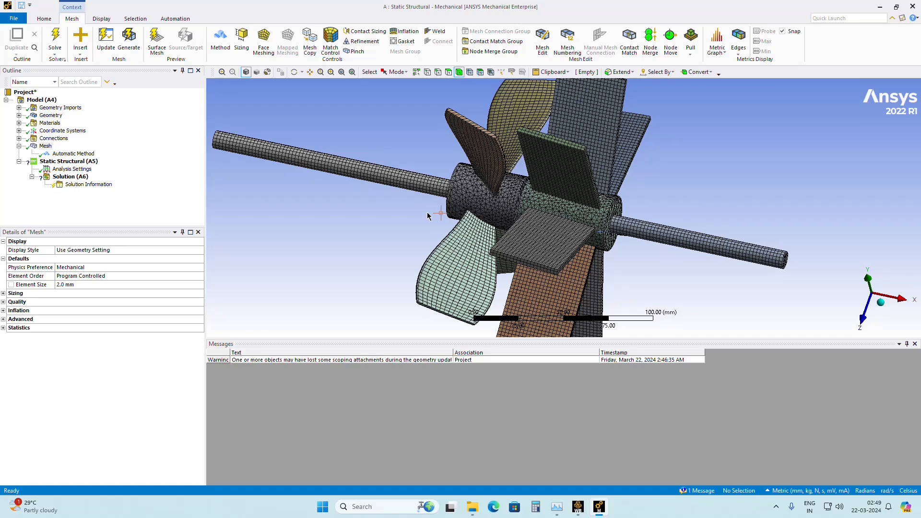
Set the mesh metric to Element Quality and display the mesh's node and element statistics.
click(3, 302)
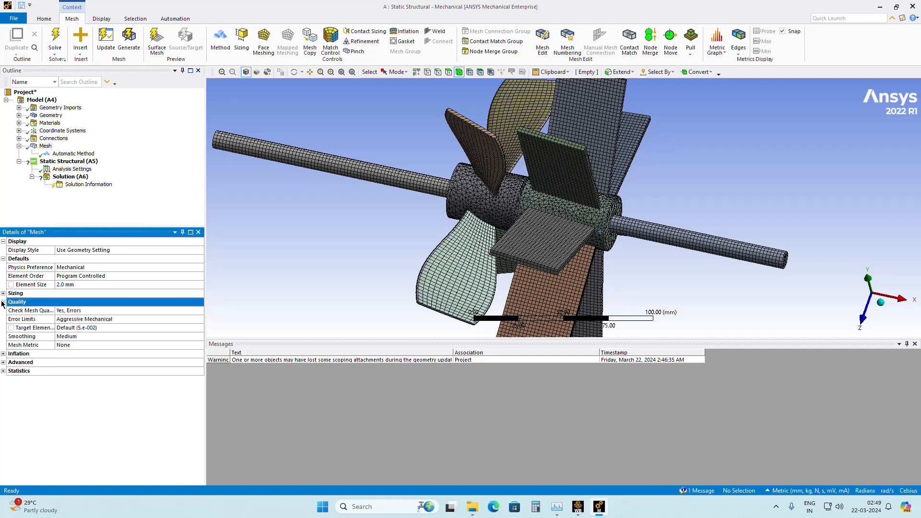
click(80, 347)
click(199, 345)
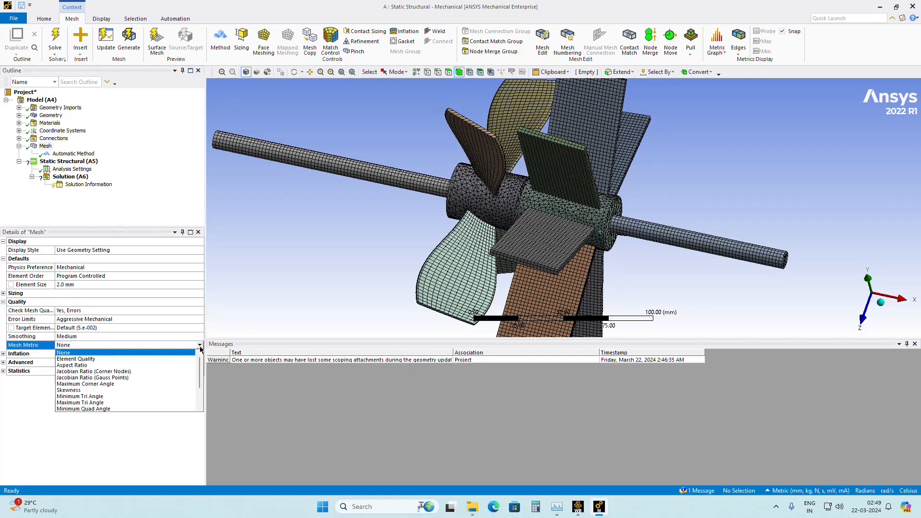
click(93, 359)
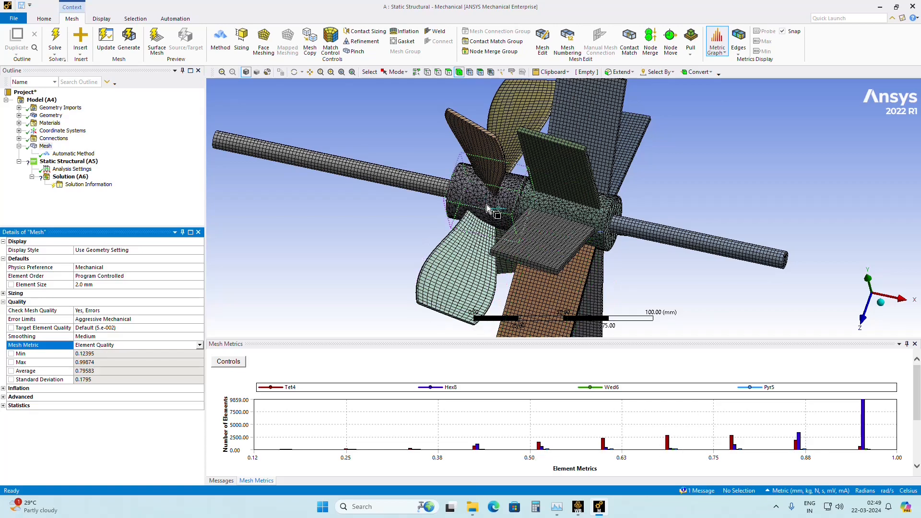
scroll(620, 271, down, 2)
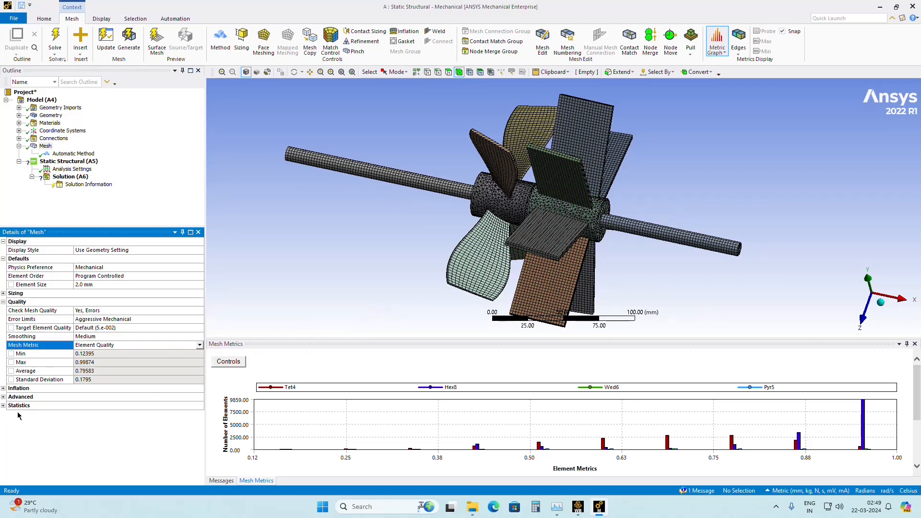
click(3, 406)
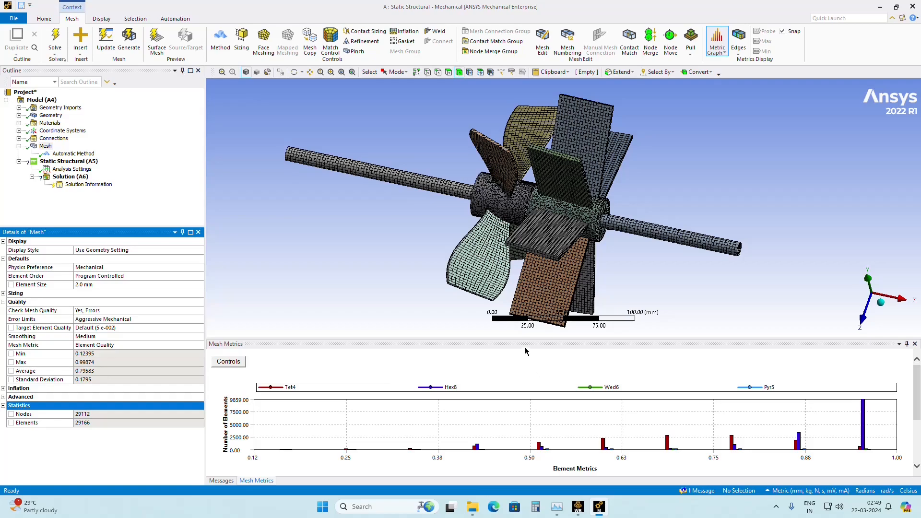
Examine the element shapes on the shaft, its end face and the flat blades.
middle_drag(428, 238, 354, 231)
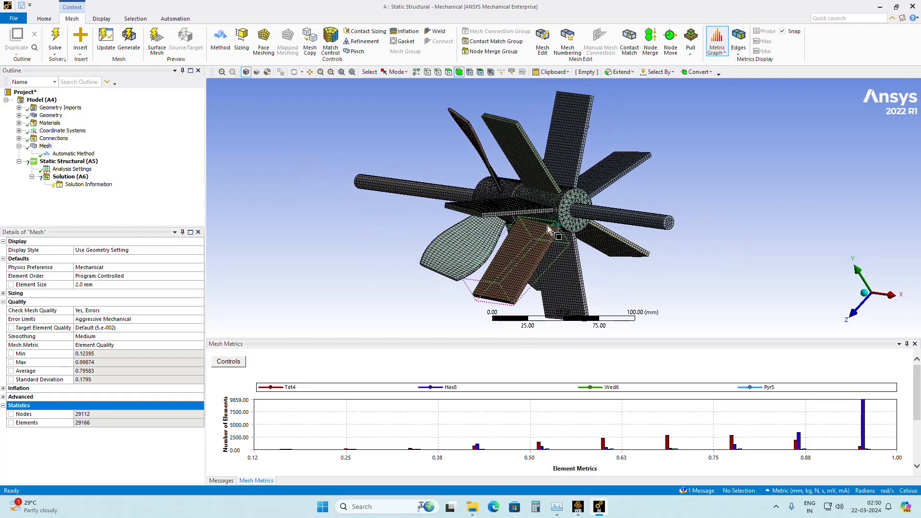
scroll(593, 234, up, 5)
scroll(593, 233, up, 5)
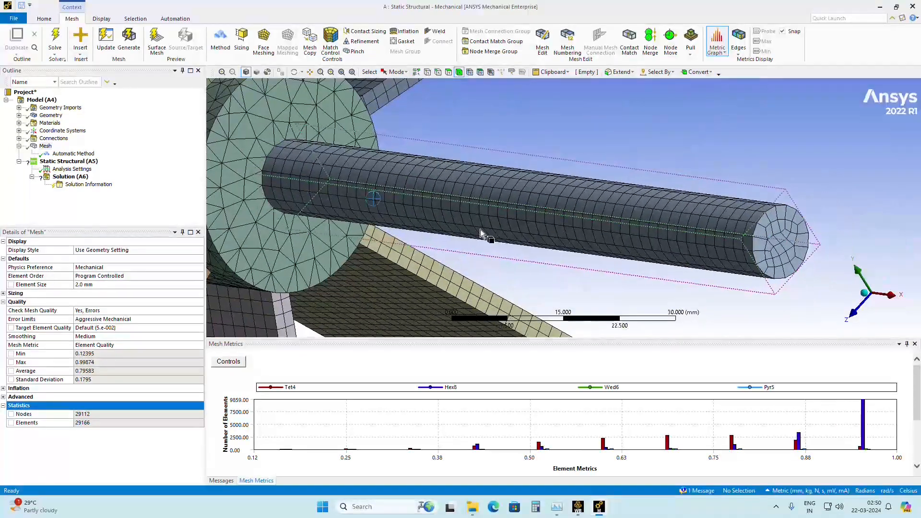
scroll(592, 234, down, 8)
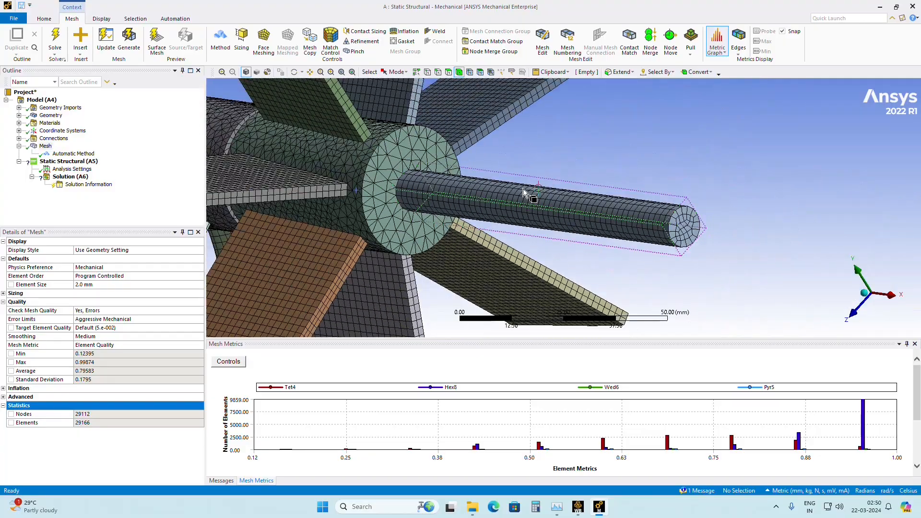
middle_drag(523, 188, 523, 268)
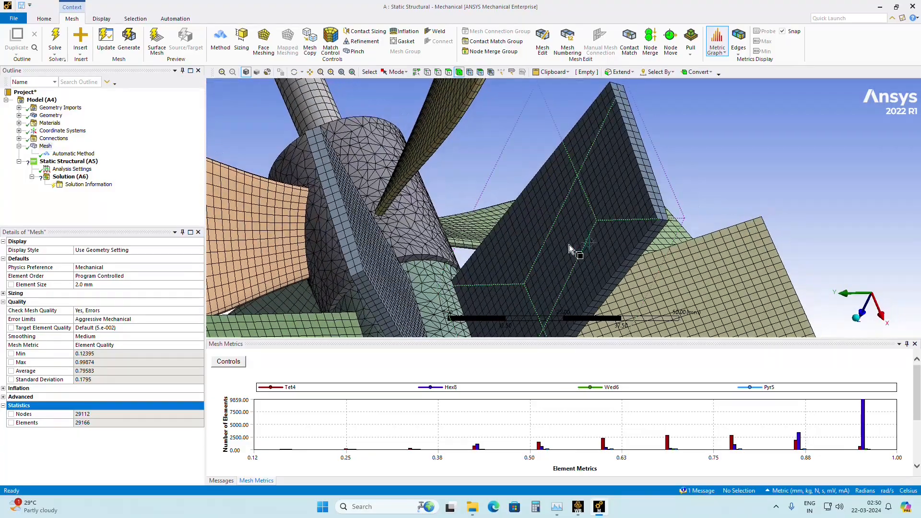
middle_drag(573, 243, 715, 60)
scroll(534, 219, down, 5)
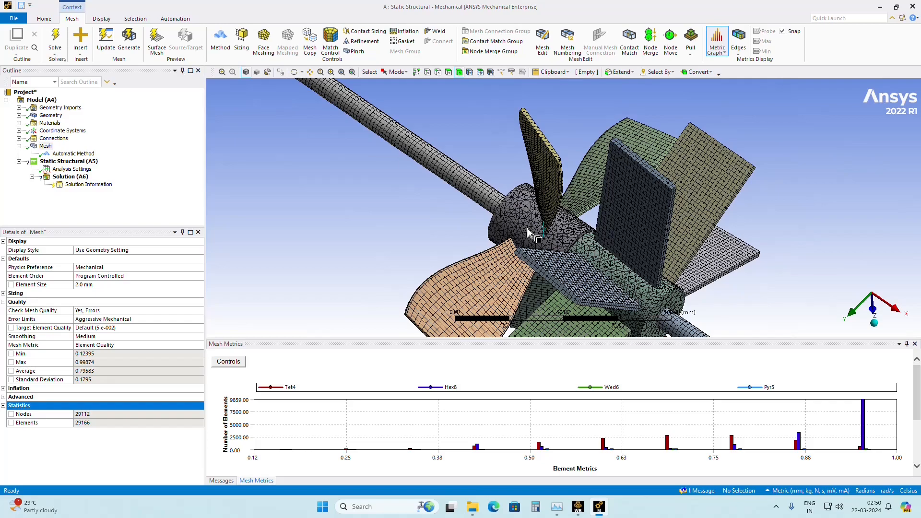
Examine the mesh transition between the curved blades and their cylindrical hub from several angles.
scroll(536, 220, up, 5)
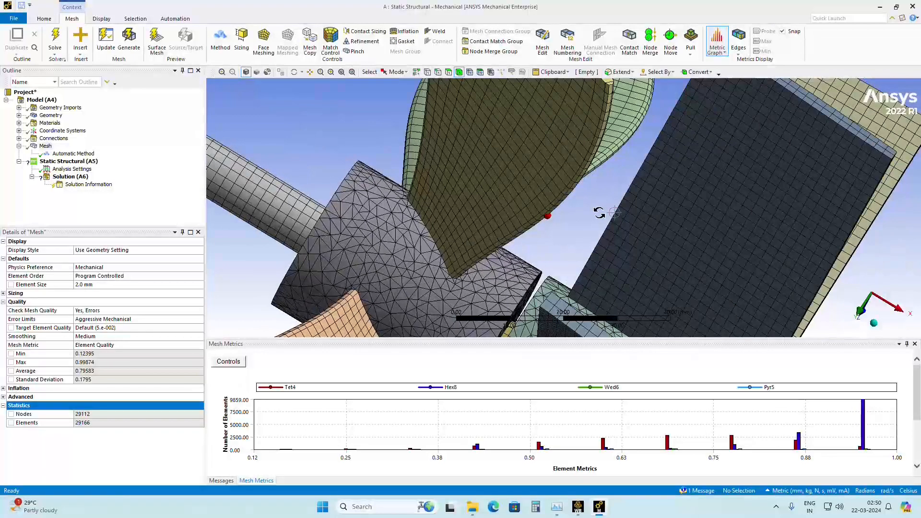
scroll(416, 232, up, 3)
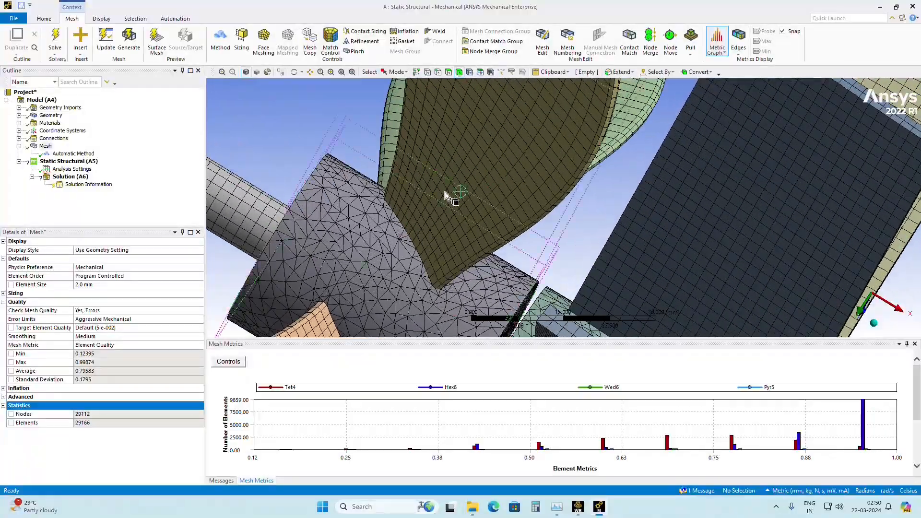
middle_drag(409, 234, 343, 288)
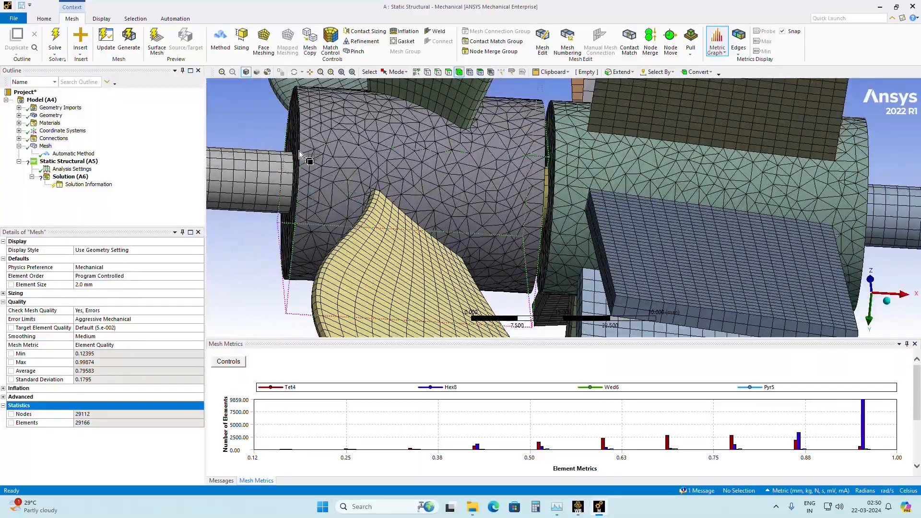
mouse_move(504, 216)
middle_down()
mouse_move(499, 206)
mouse_move(525, 191)
mouse_move(504, 207)
middle_up()
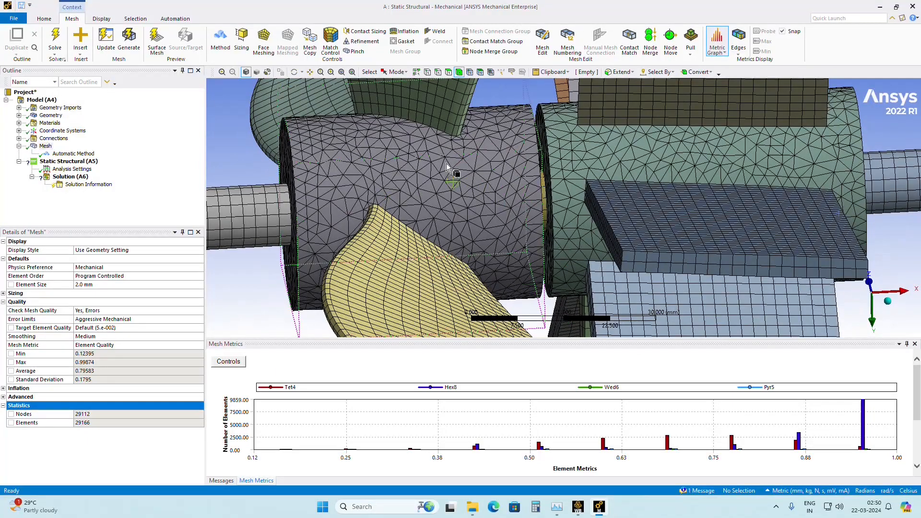
middle_drag(393, 173, 428, 164)
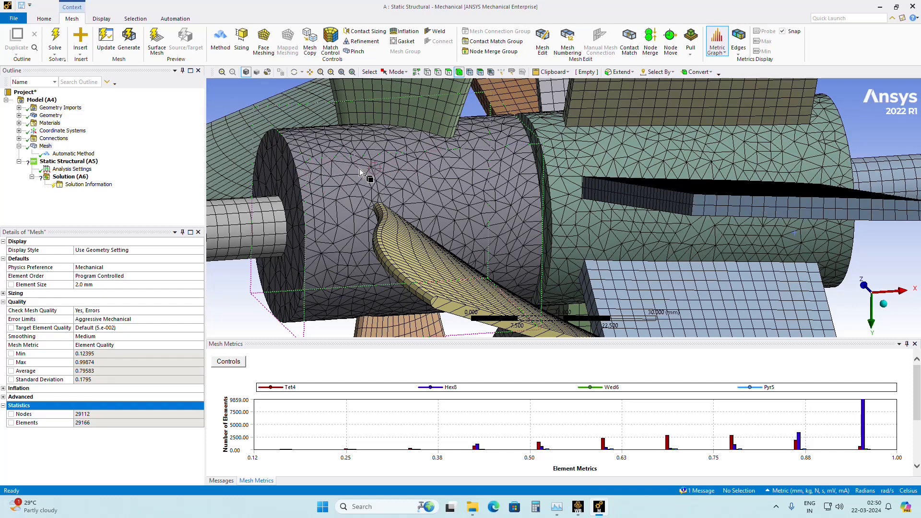
middle_drag(356, 179, 328, 182)
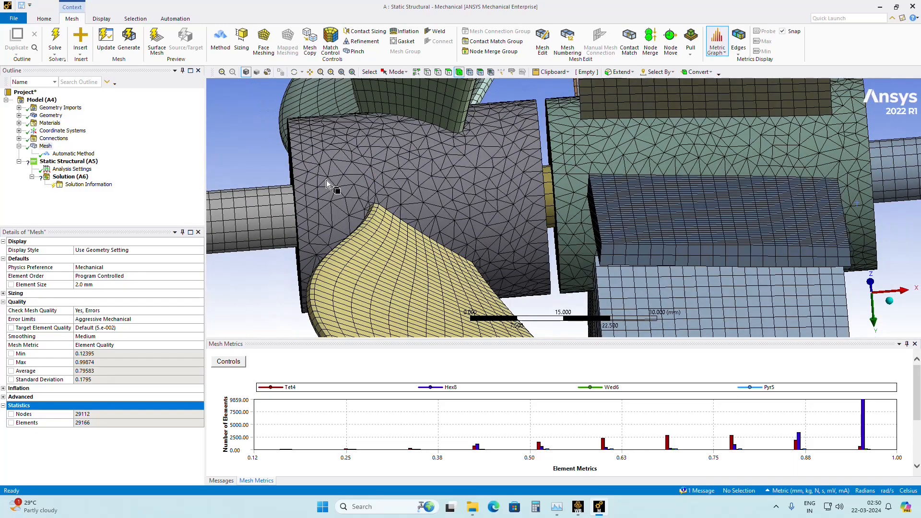
middle_drag(326, 180, 391, 200)
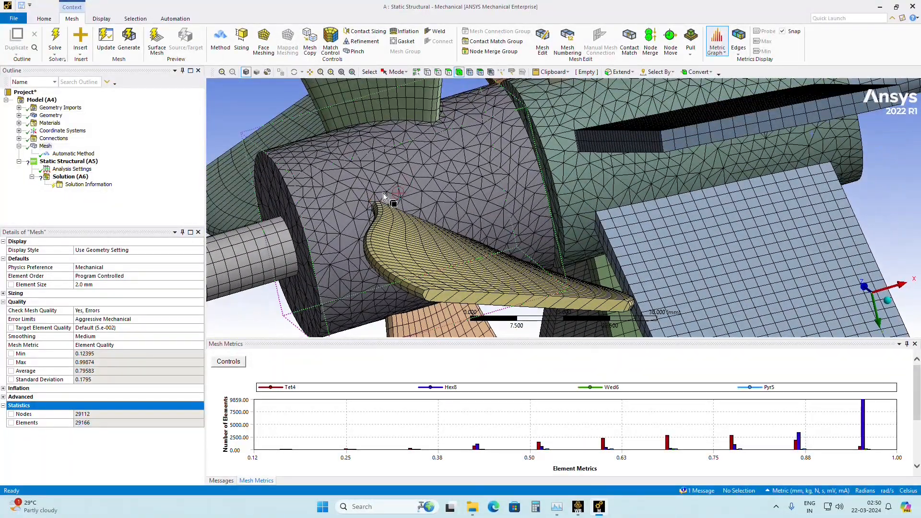